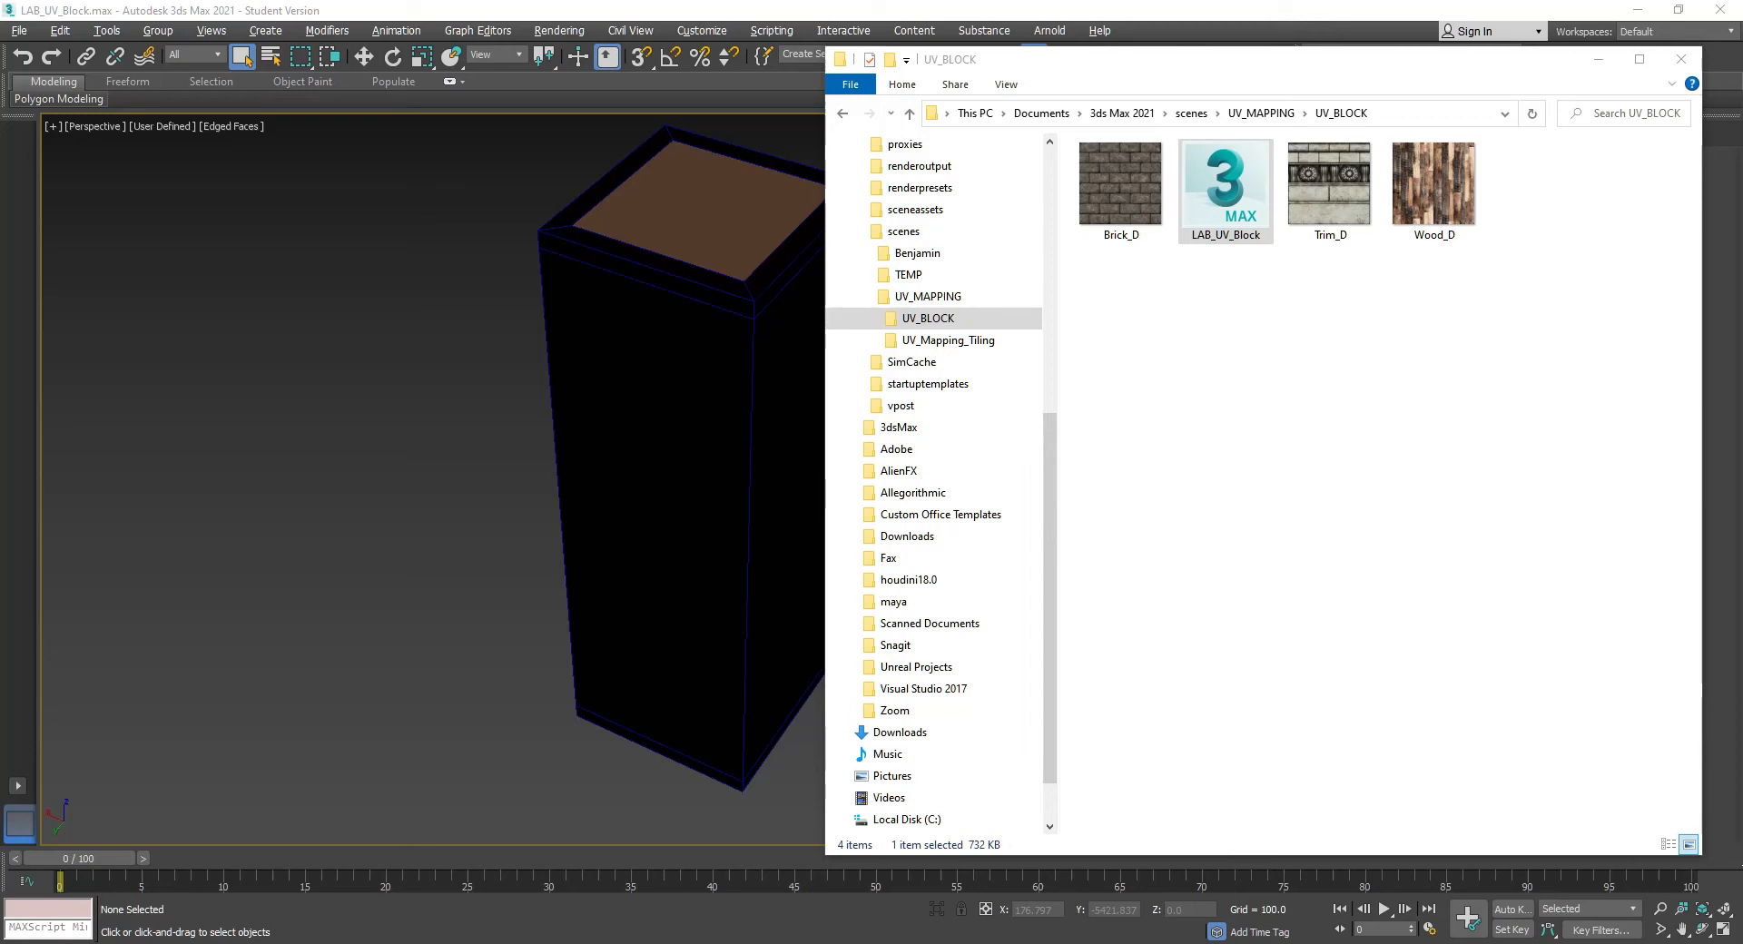
View the Brick_D and Trim_D texture images, close the viewer and shrink the file window to uncover the block
double_click(1097, 205)
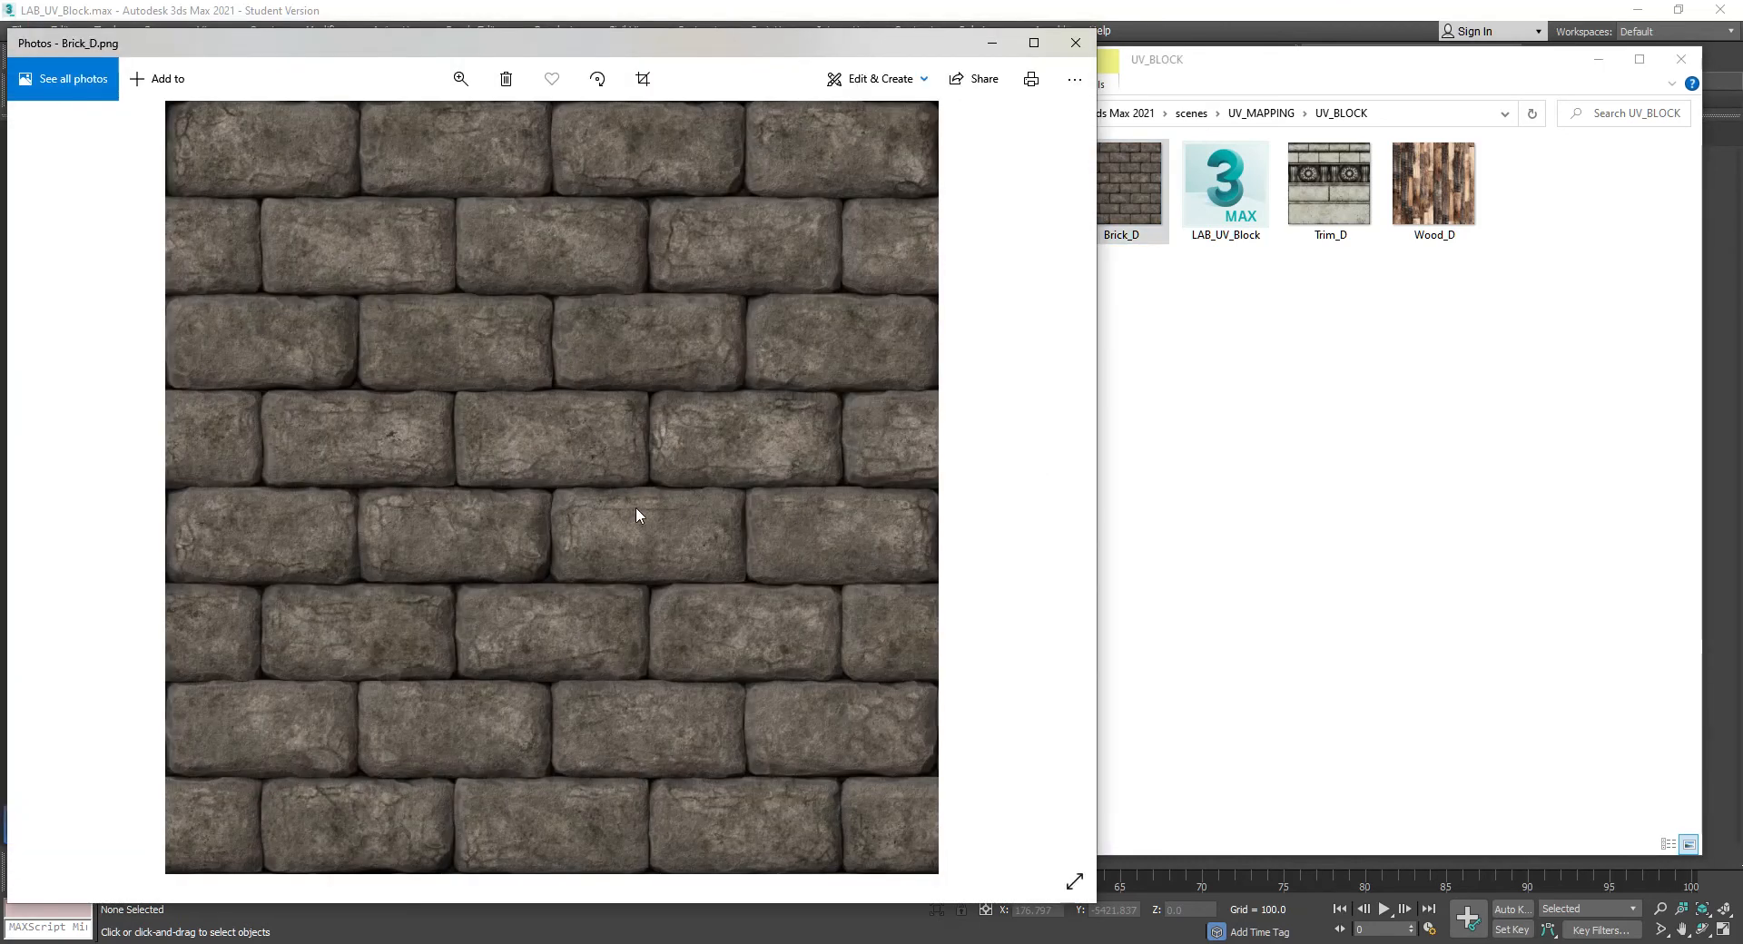
key("Right")
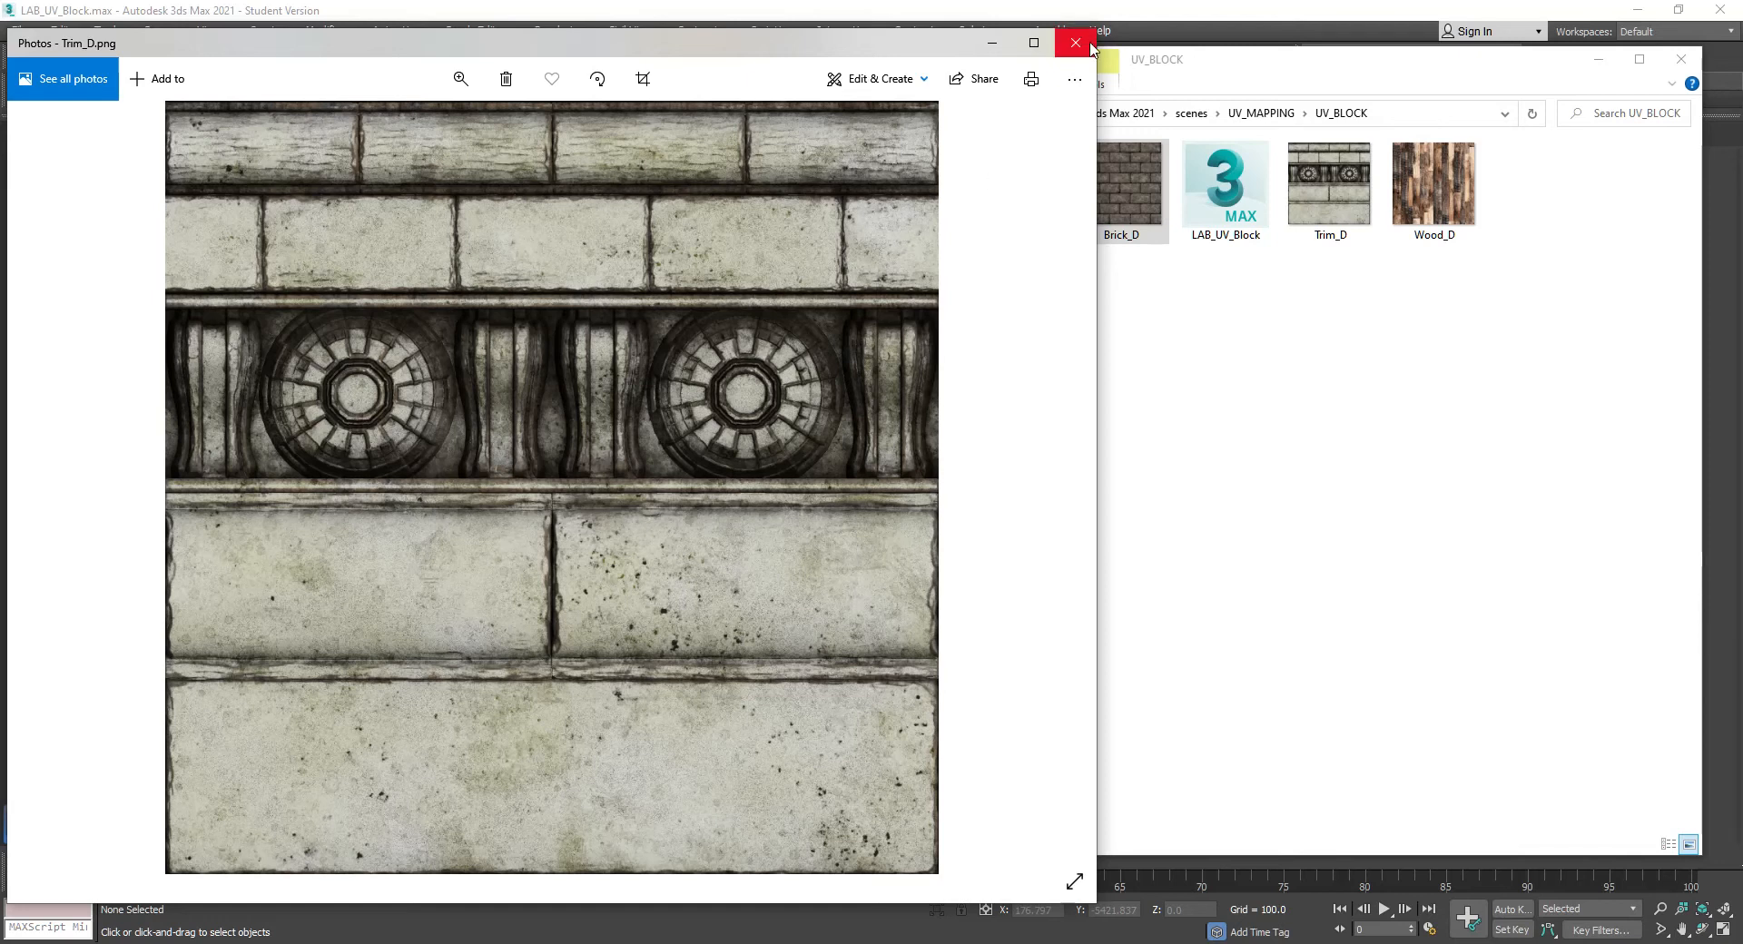
left_click(1075, 42)
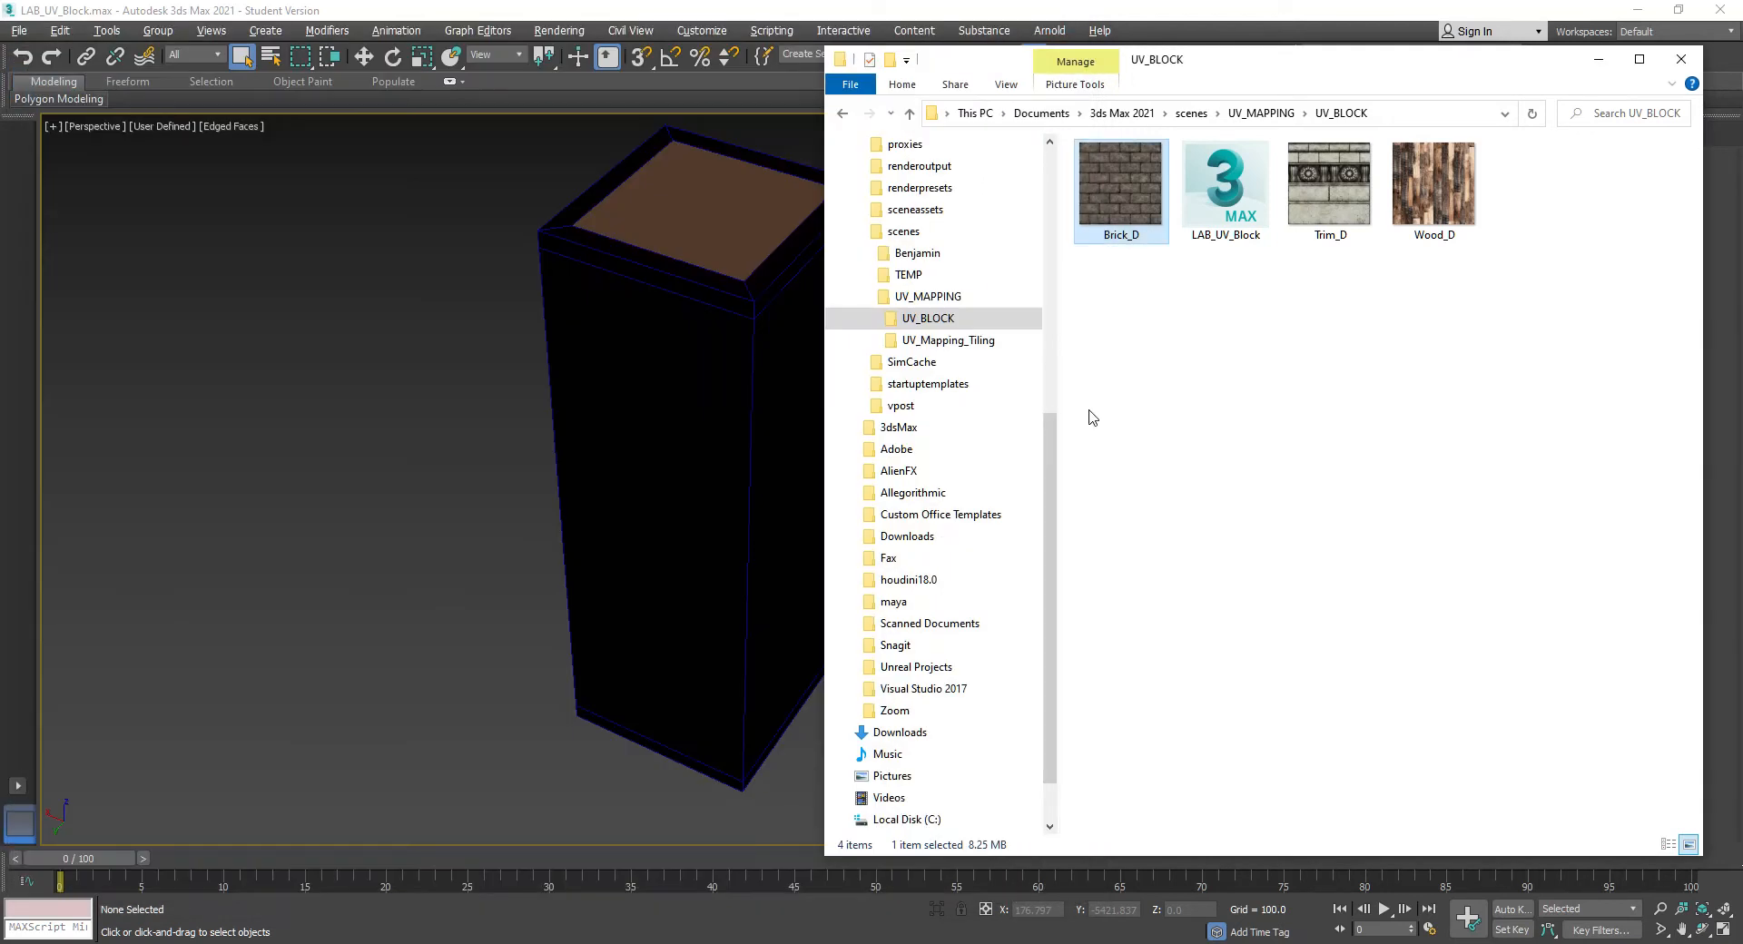
left_click(1176, 379)
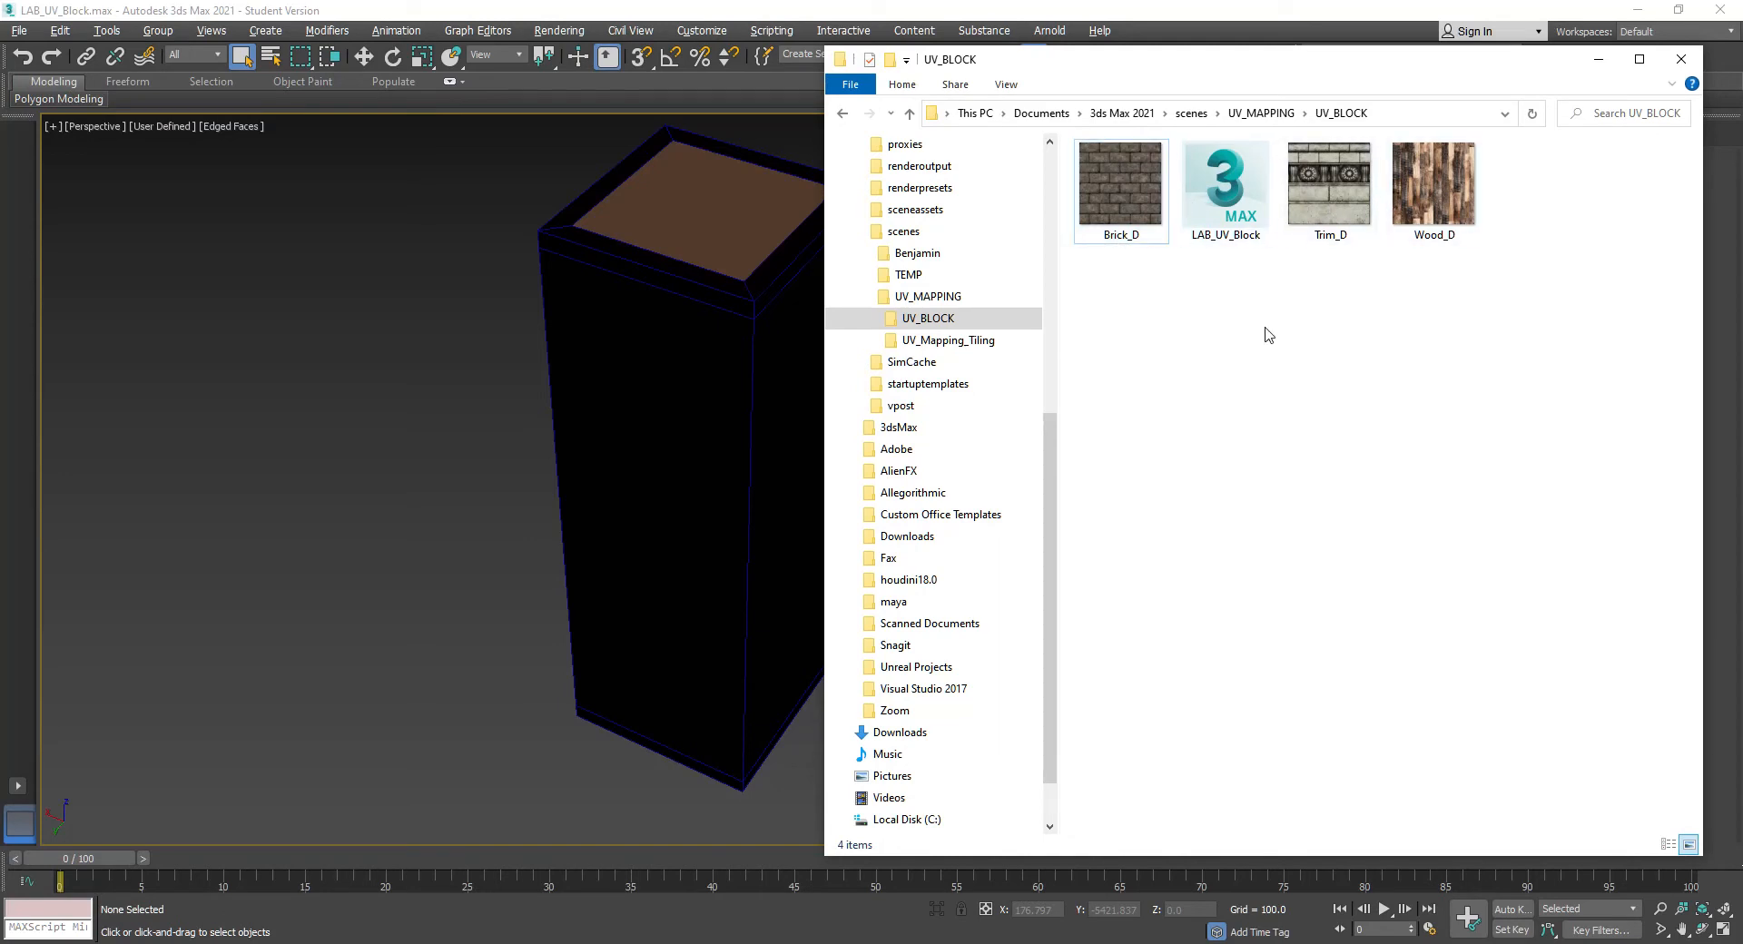
left_click_drag(820, 291, 999, 305)
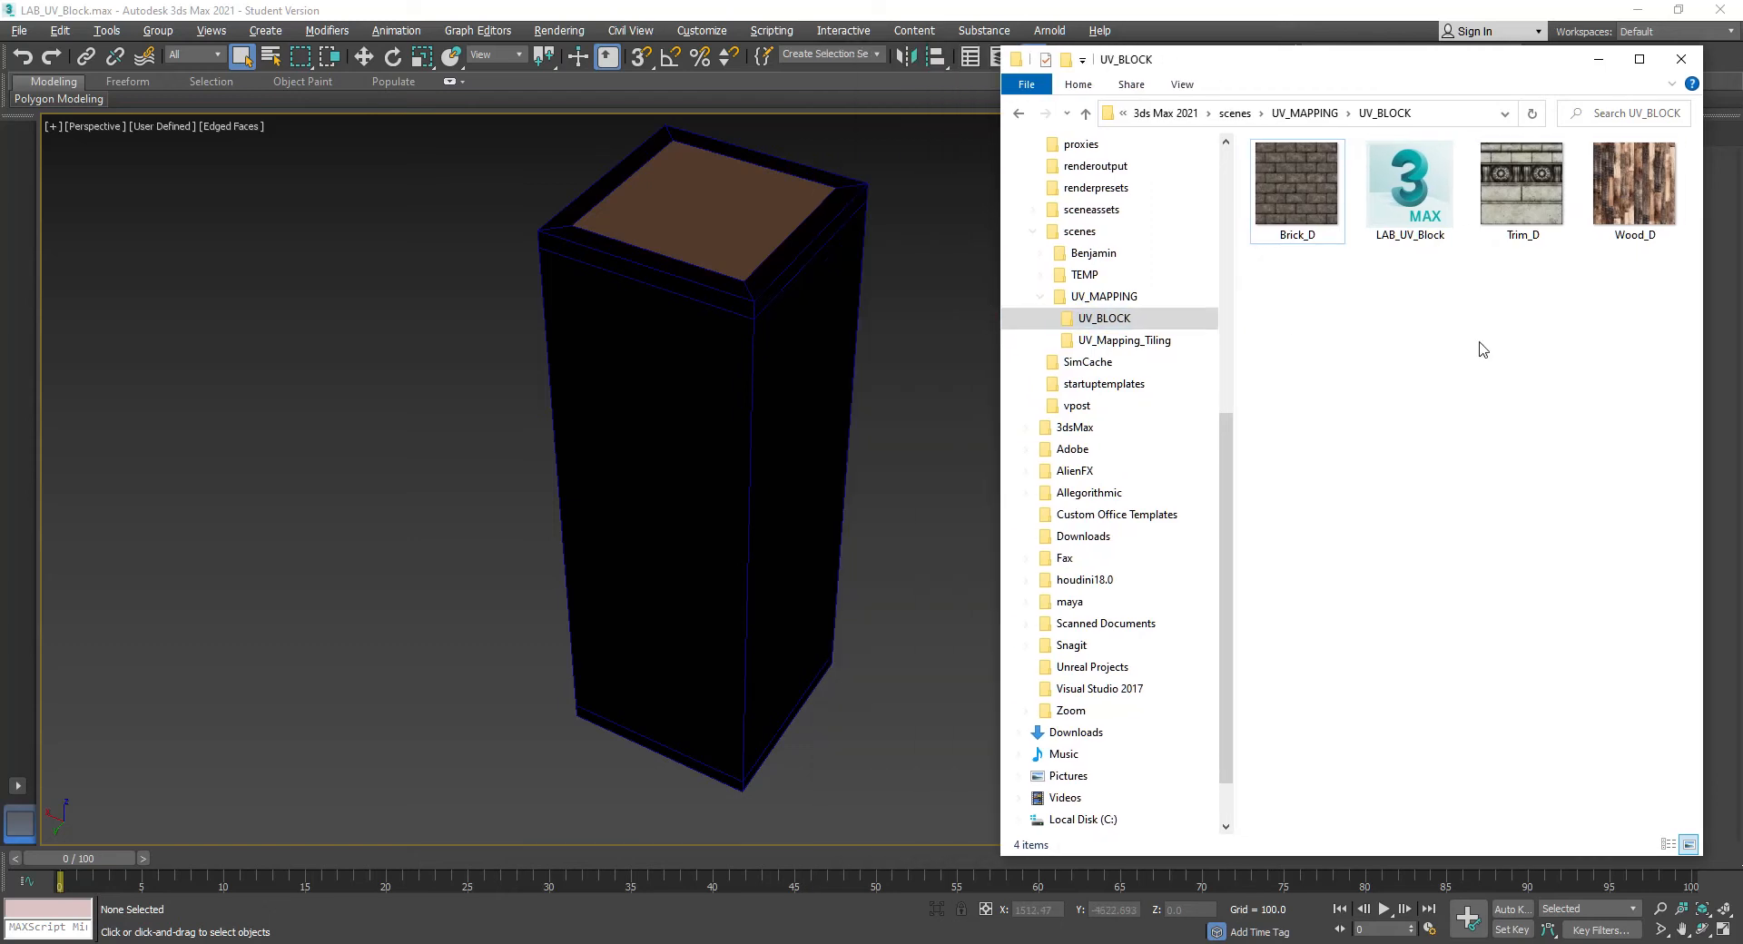
Switch to 3ds Max and open the Slate Material Editor
left_click(744, 173)
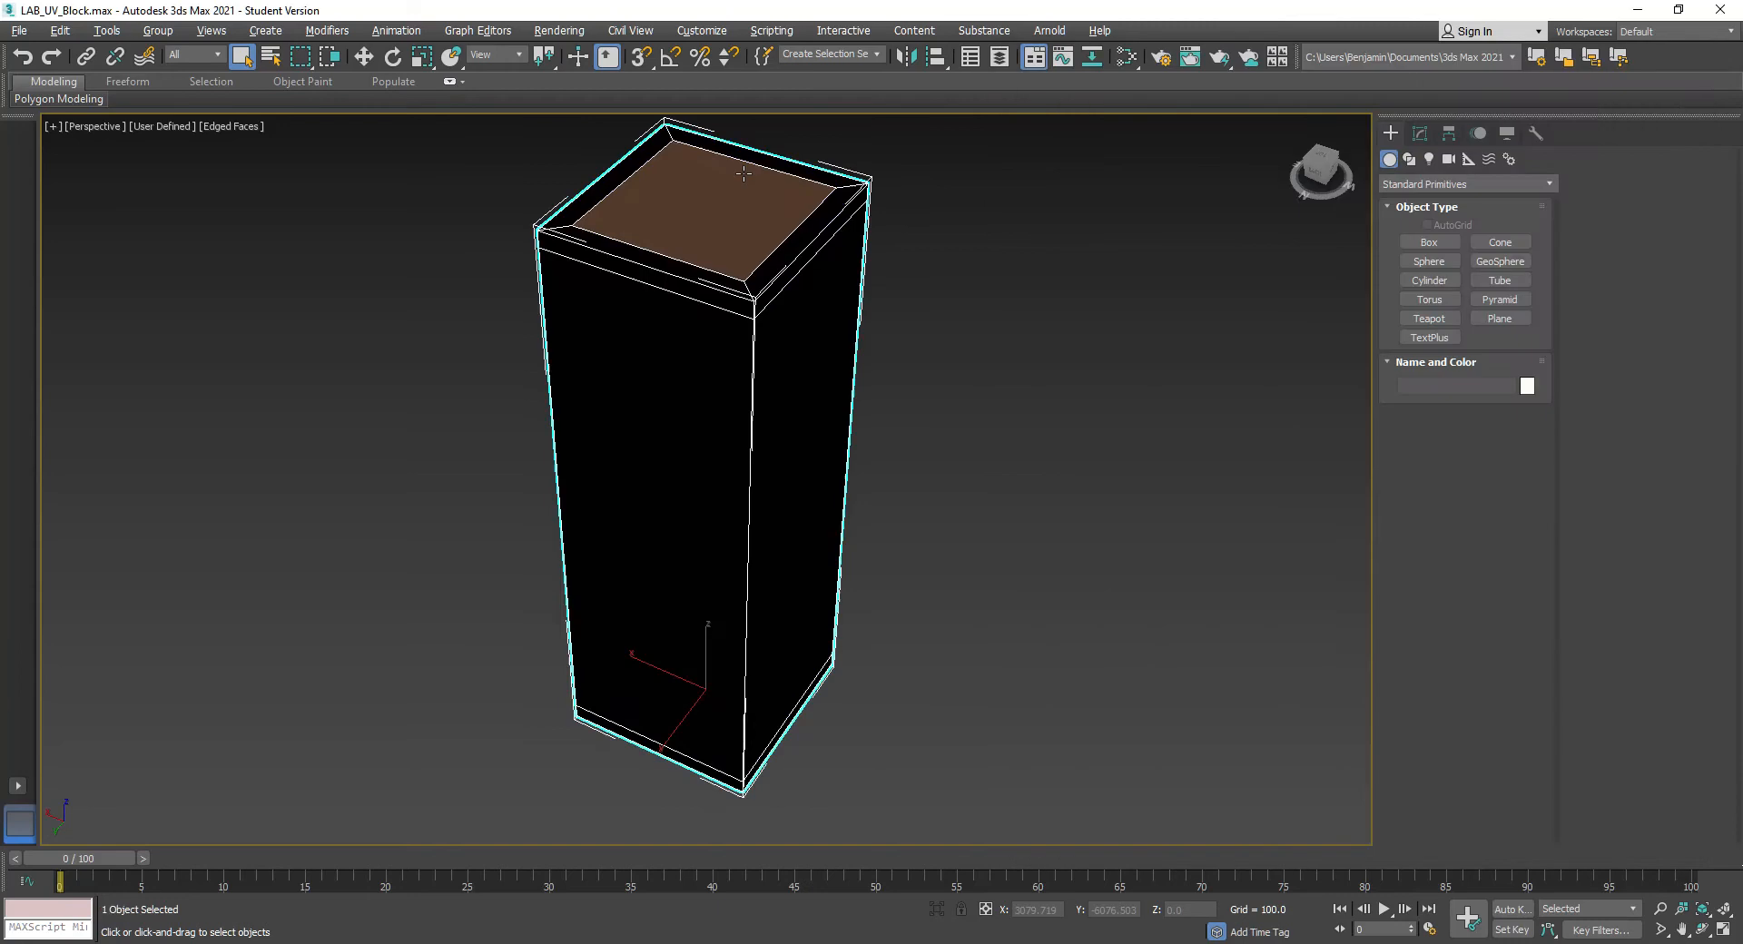
left_click(979, 283)
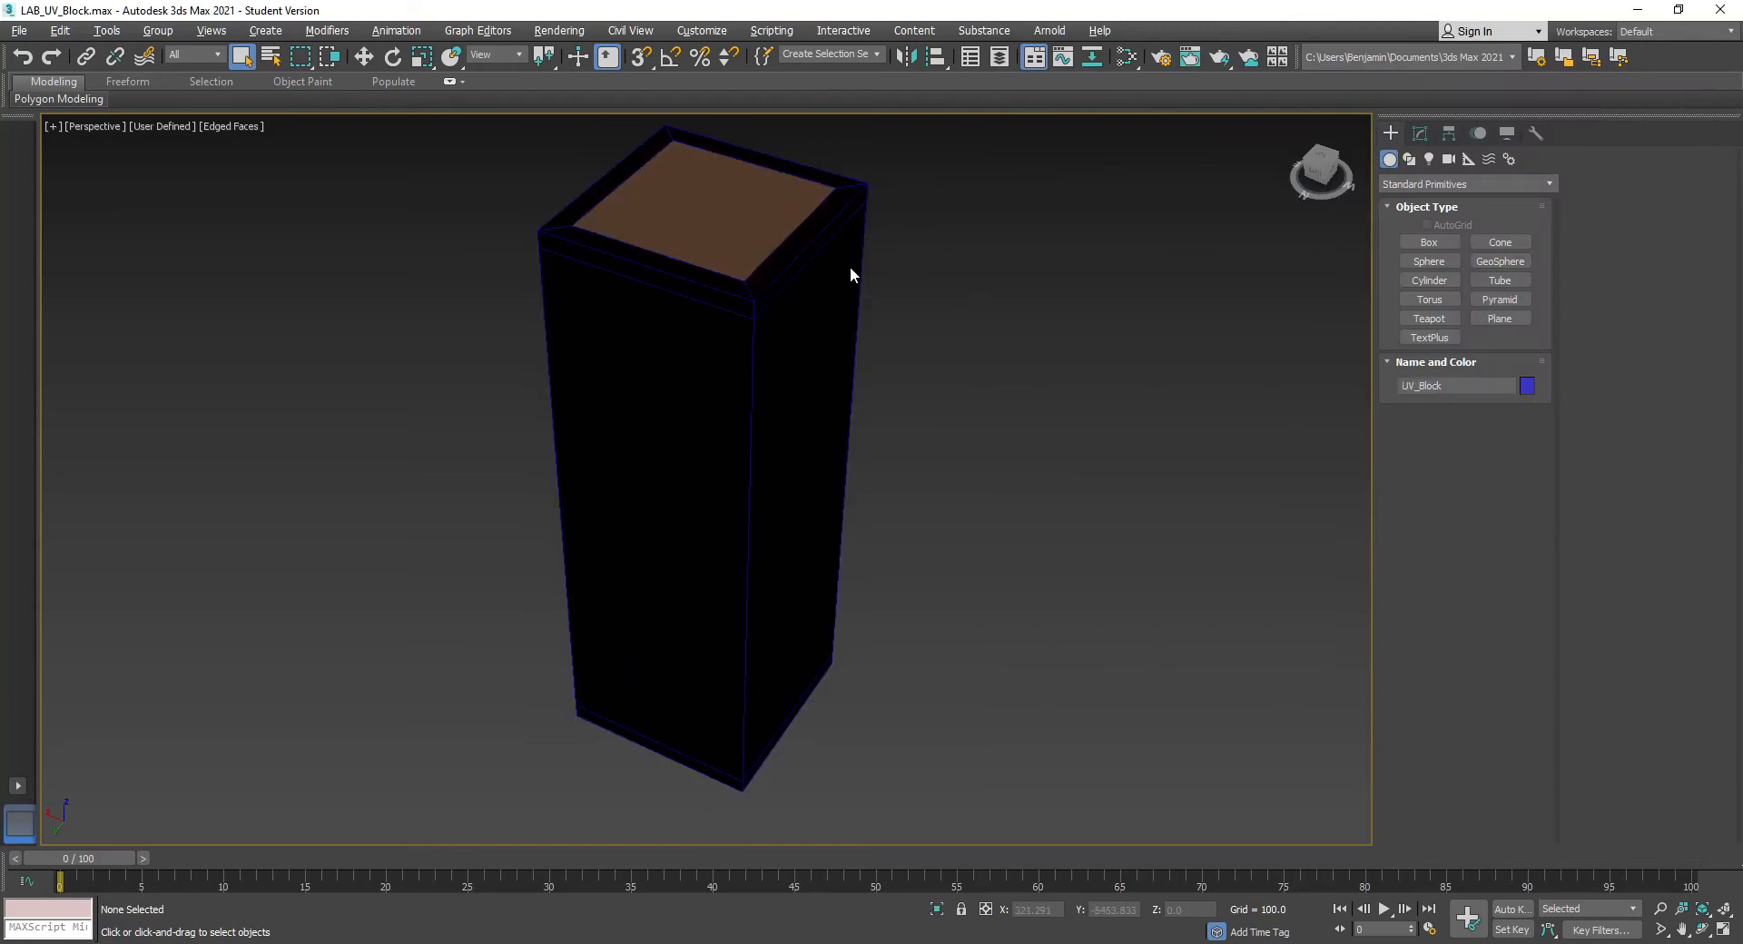
left_click(796, 267)
scroll(828, 280, "down", 3)
left_click(739, 187)
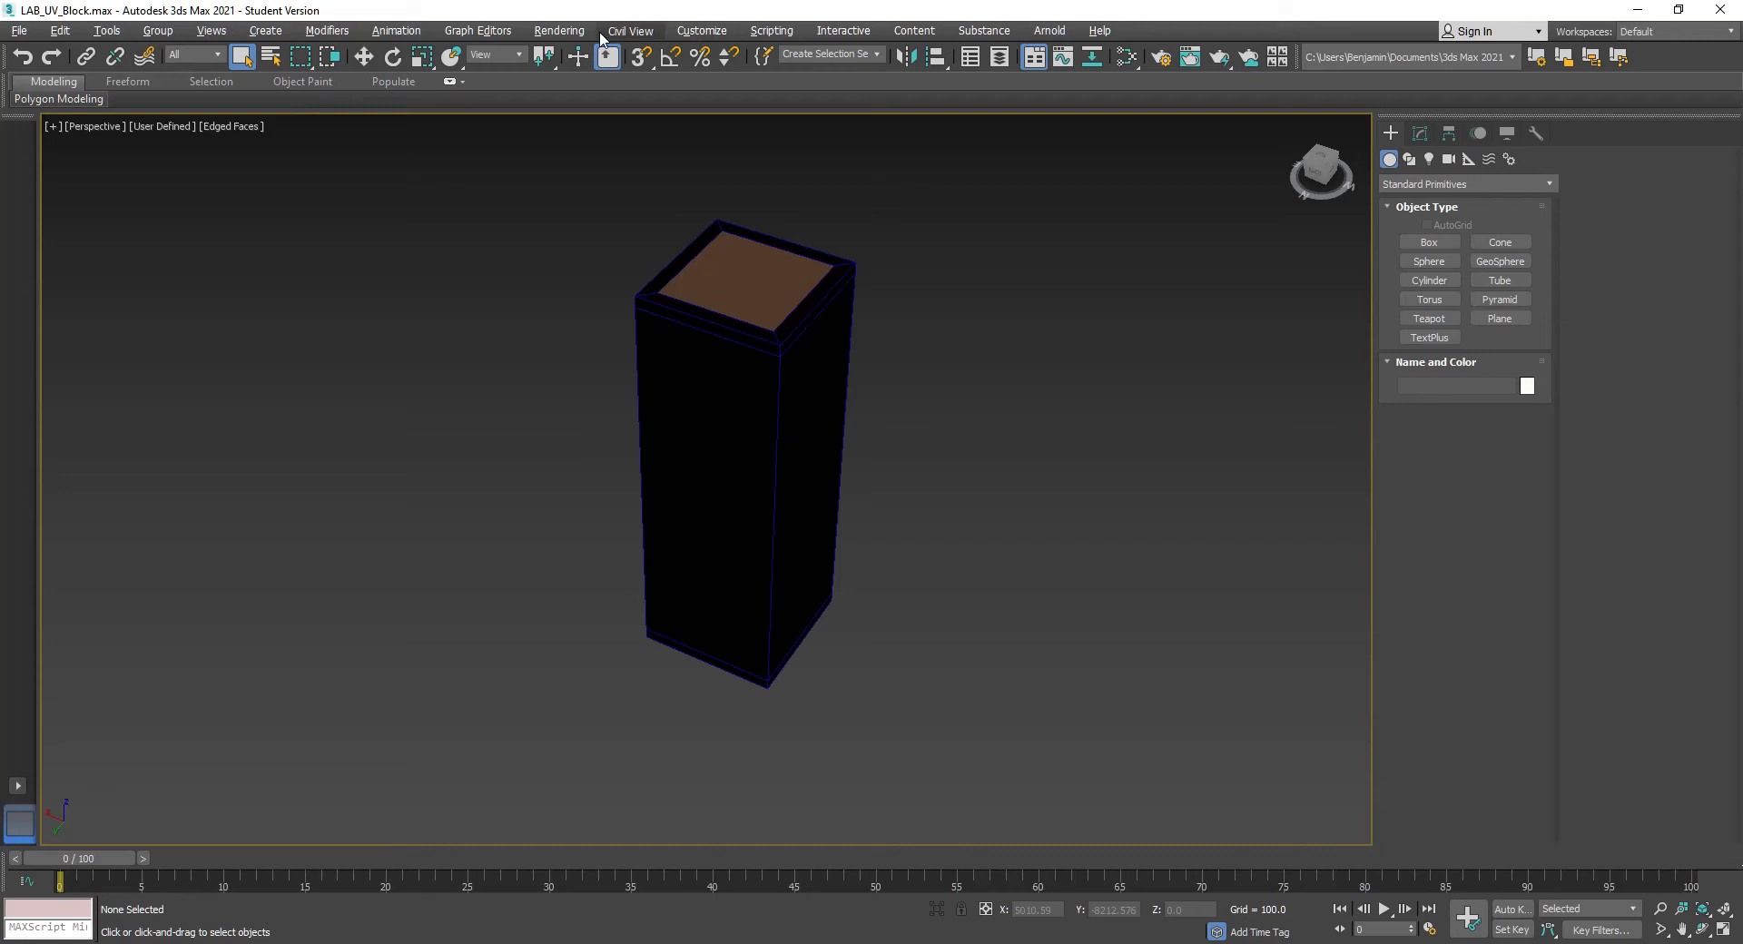
left_click(554, 35)
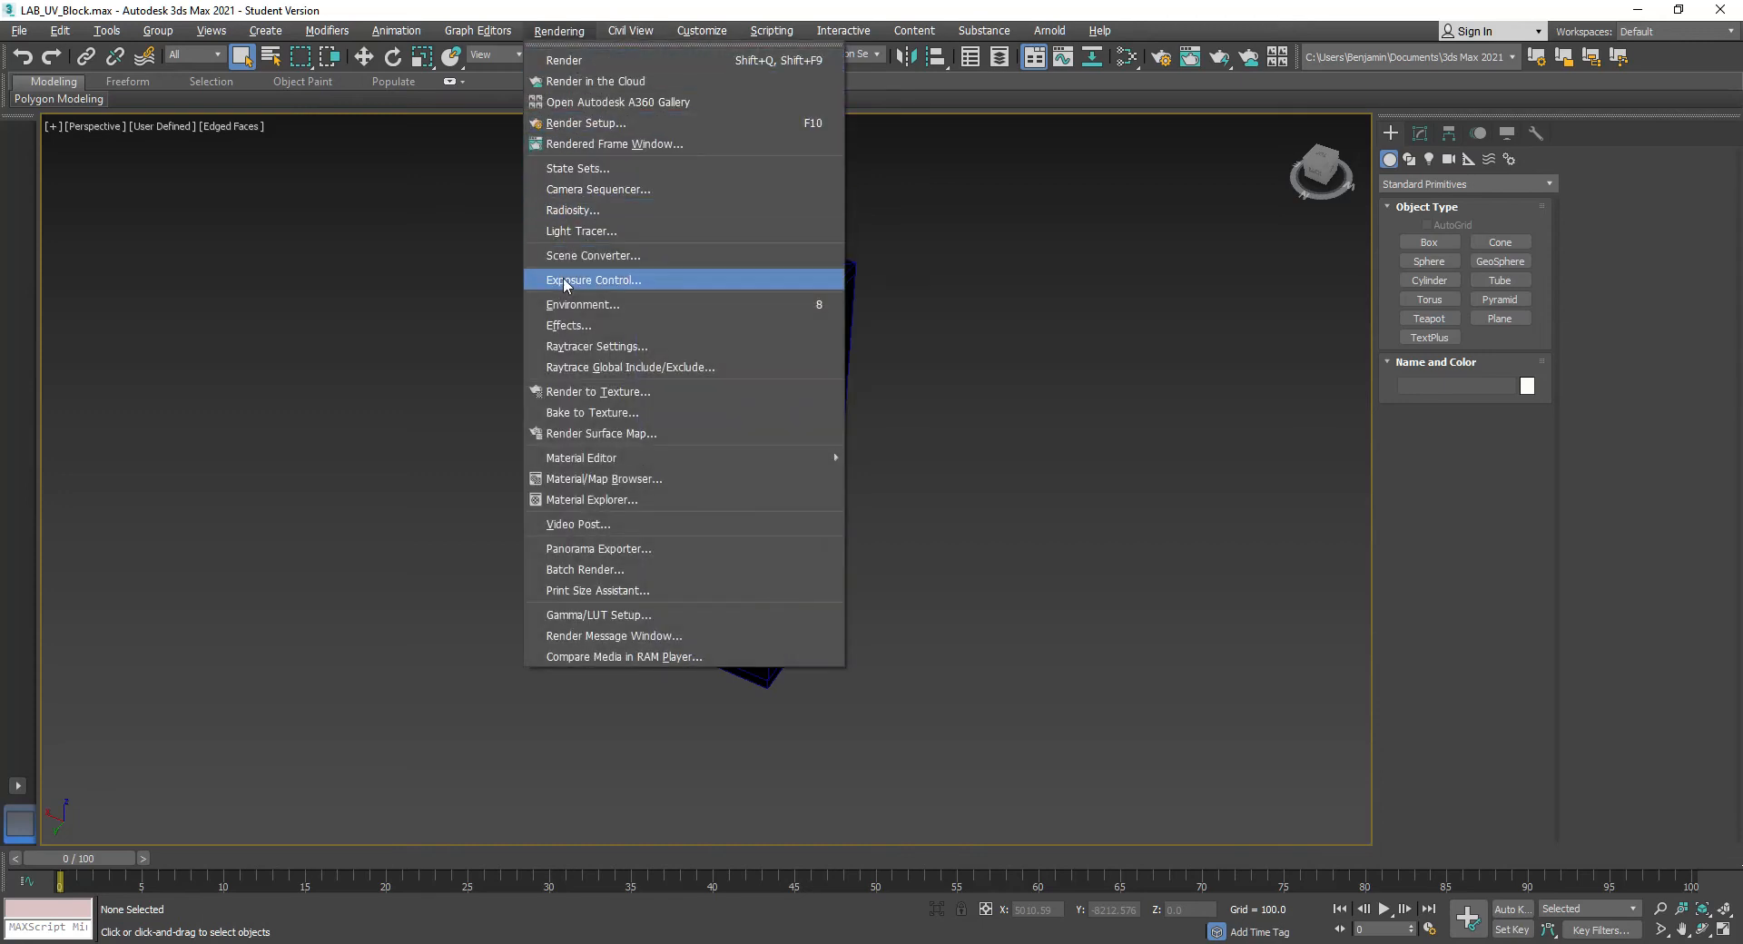
mouse_move(603, 459)
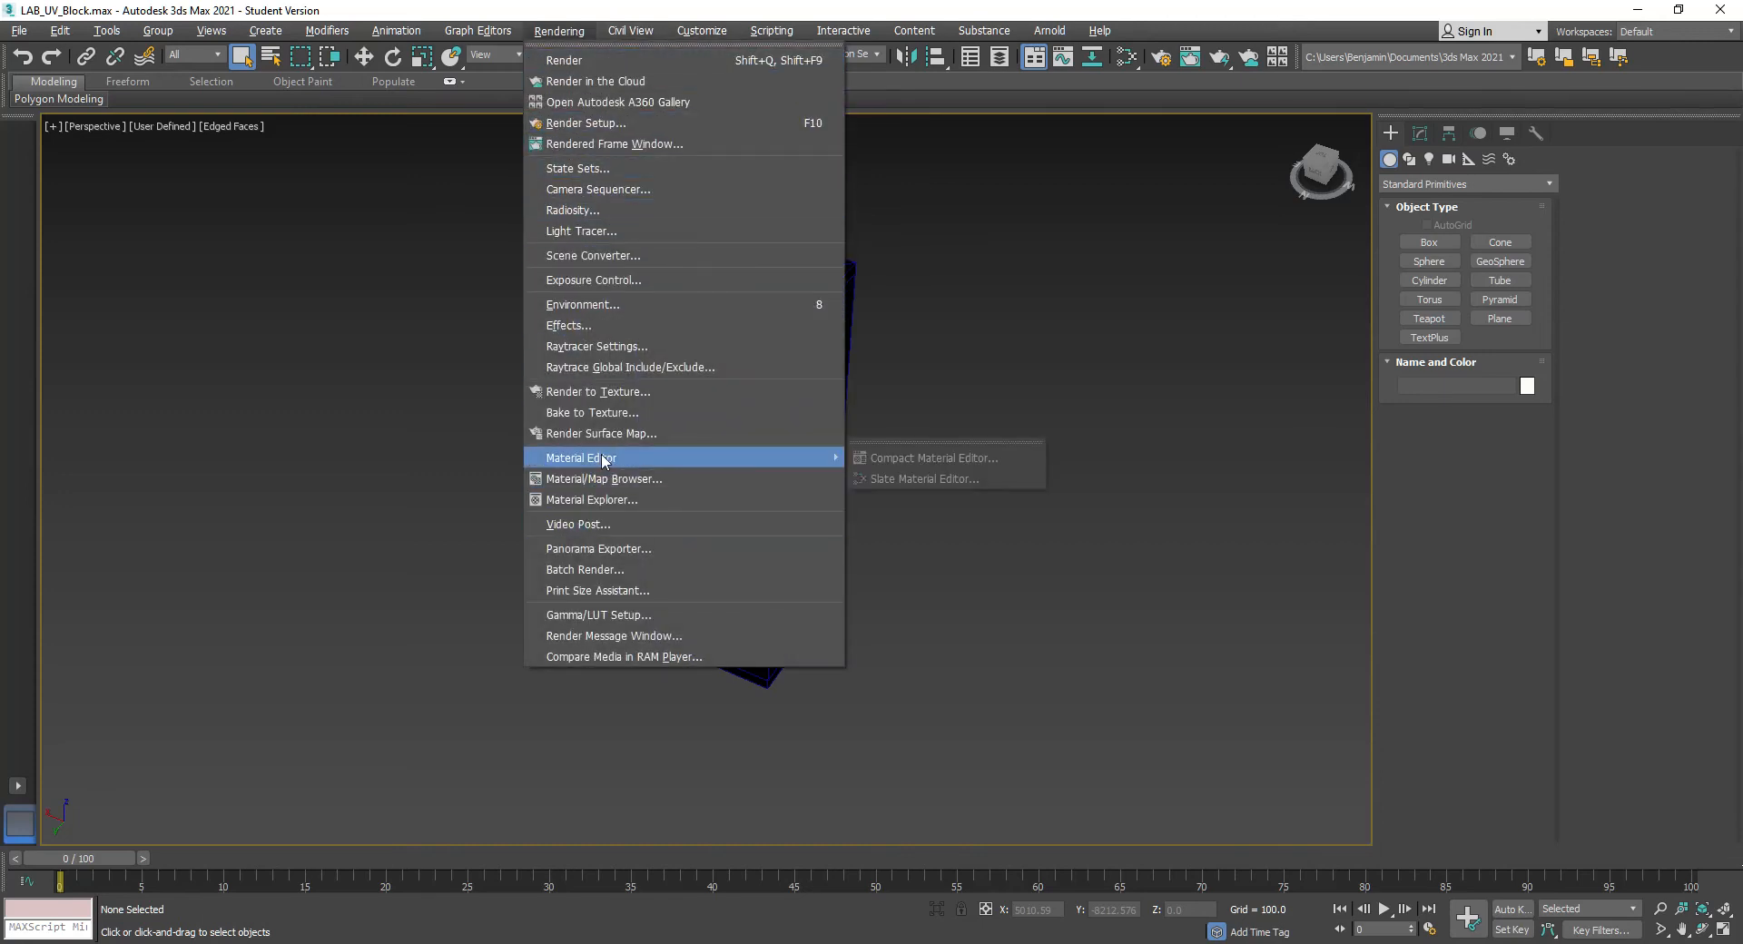
left_click(901, 476)
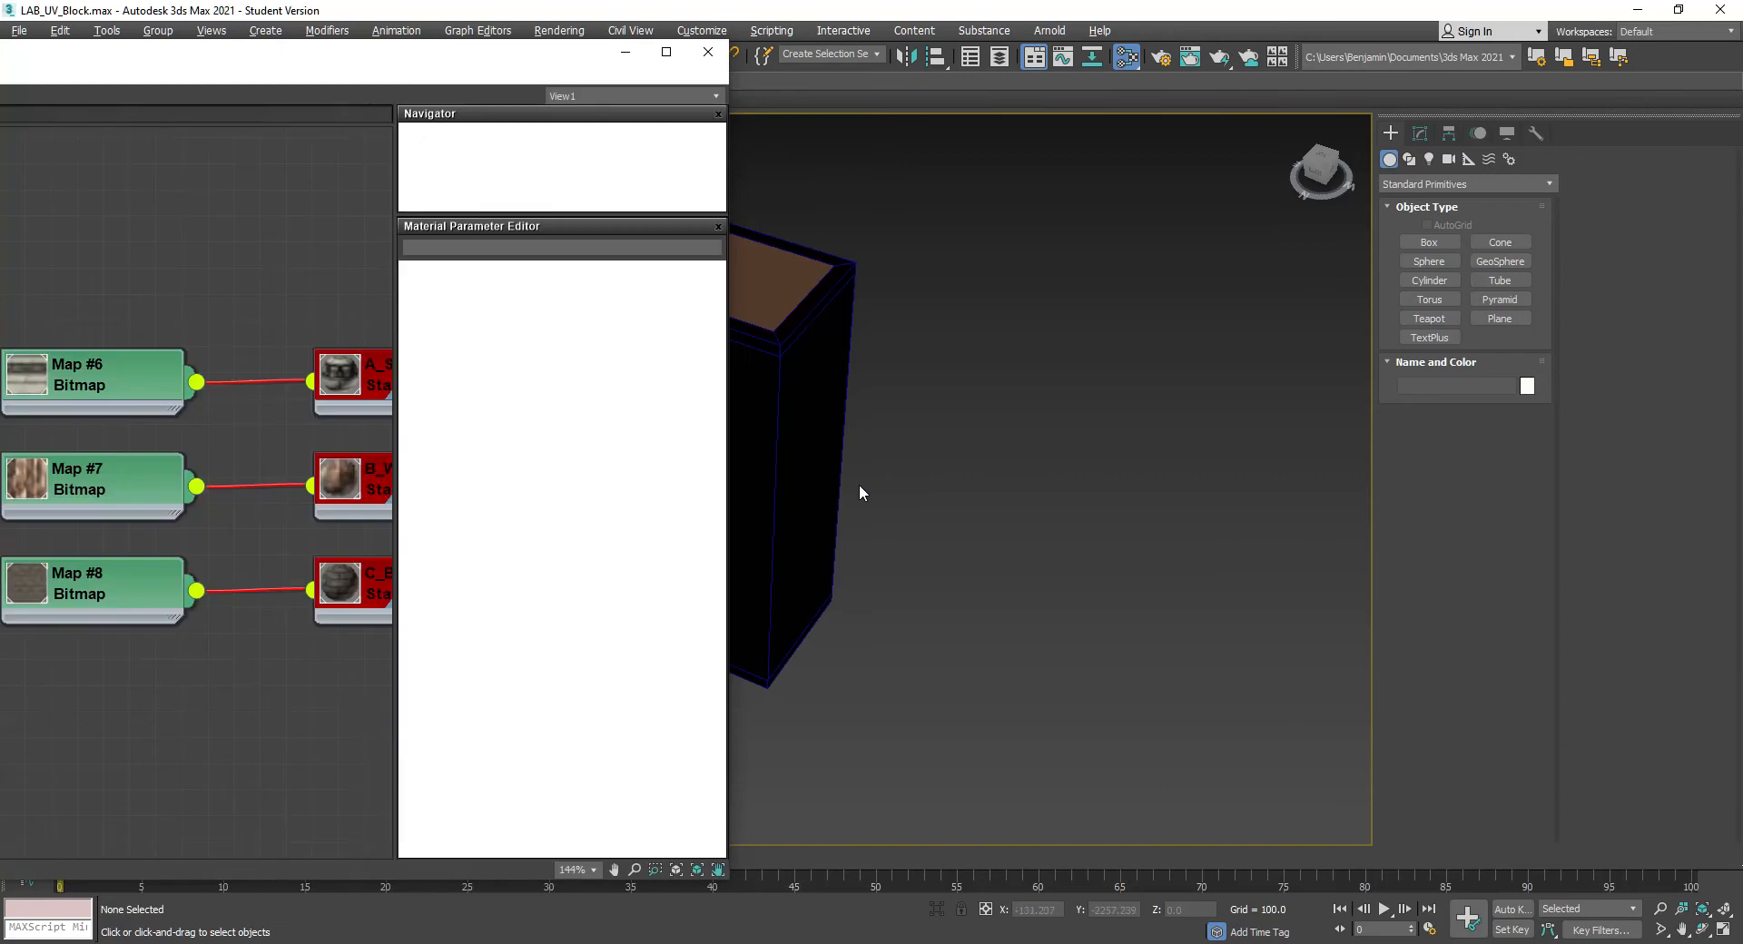
Open the parameters of the Stone Multi/Sub-Object material to examine its sub-material IDs
left_click_drag(534, 59, 952, 43)
middle_click_drag(712, 327, 320, 308)
double_click(690, 349)
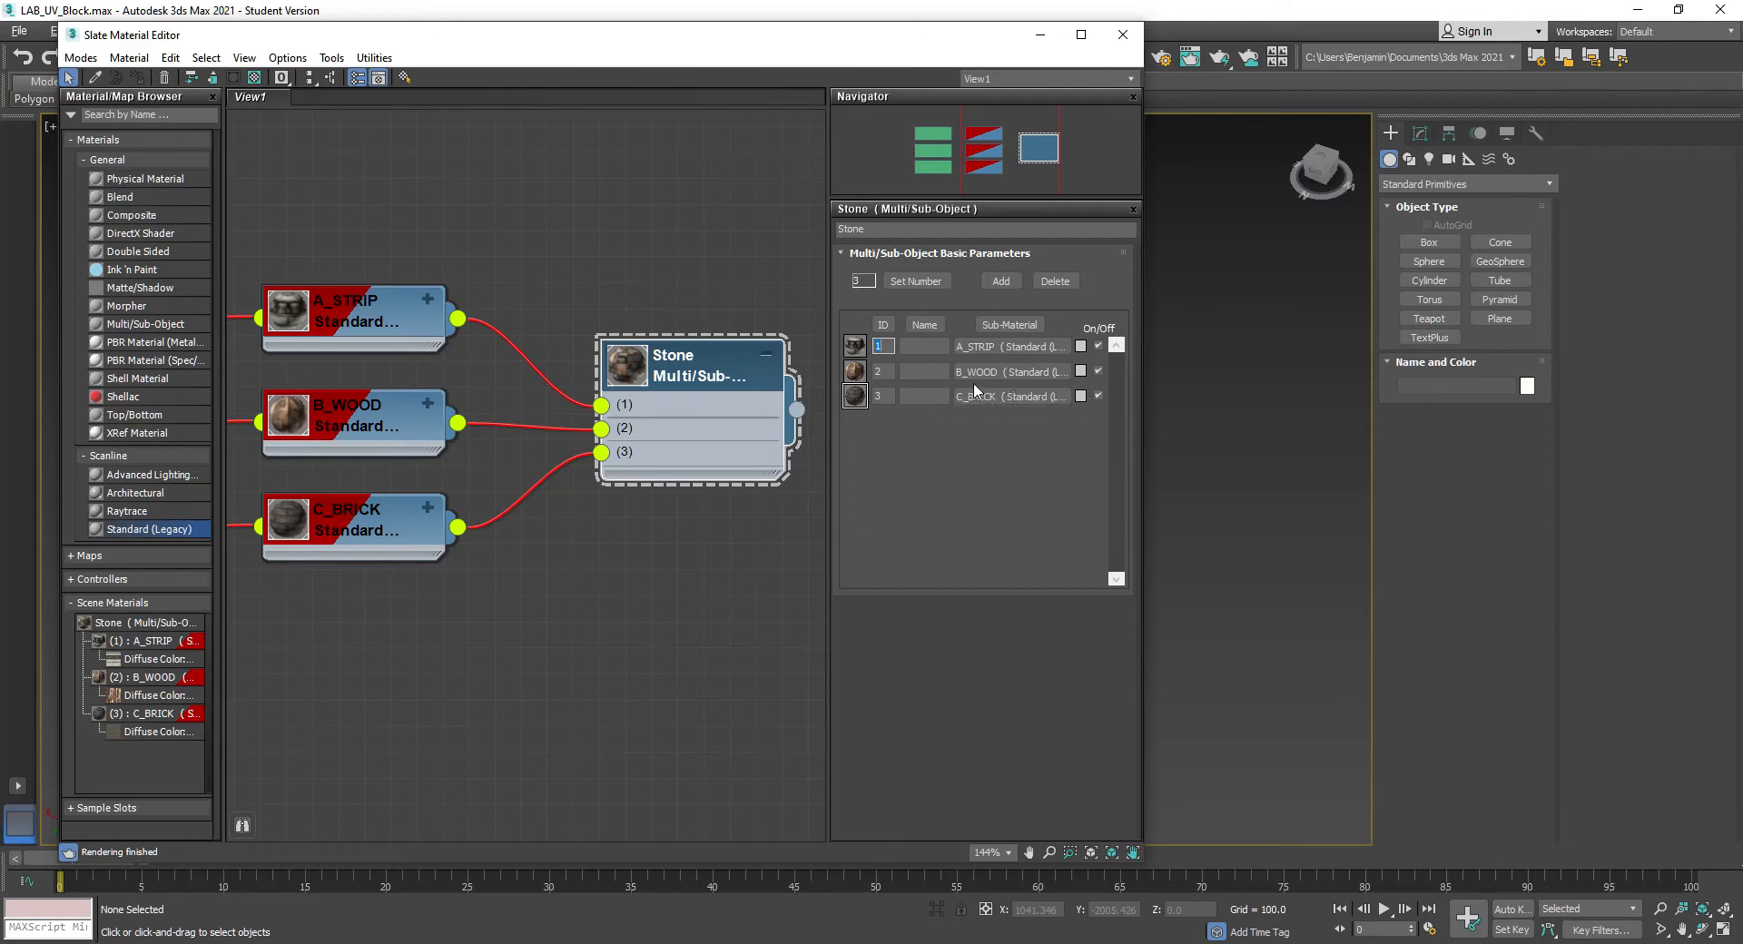
left_click(539, 657)
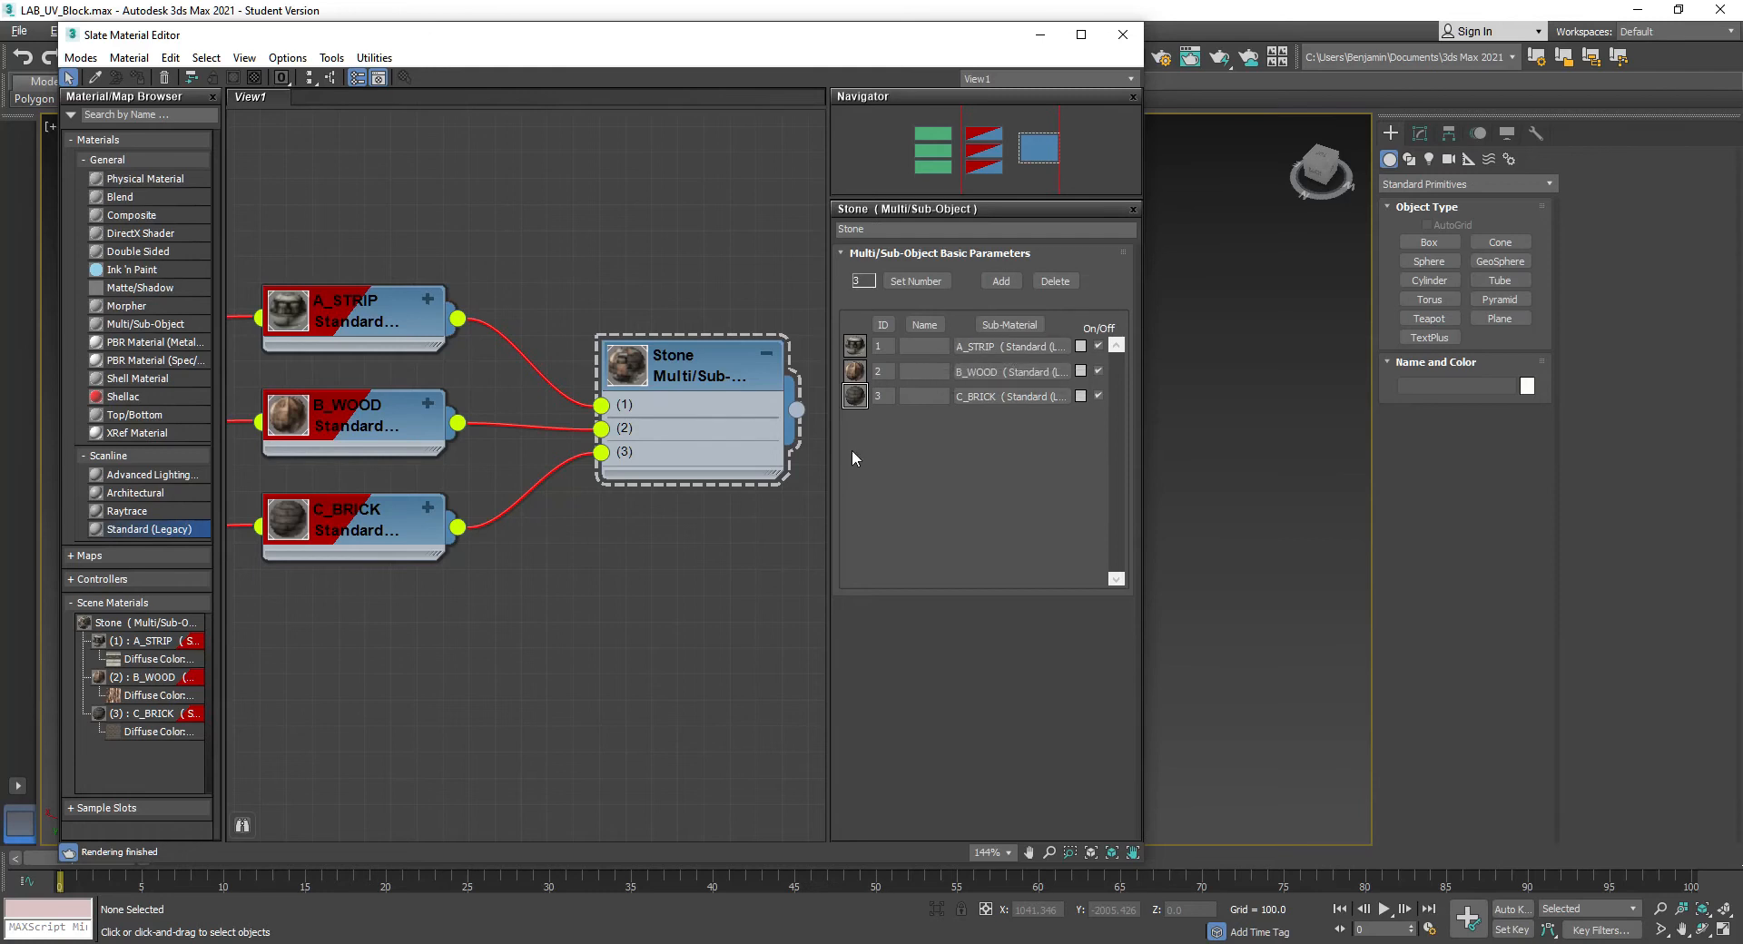
Select the block in the viewport and inspect the enlarged Stone material preview before closing the material editor
left_click_drag(911, 38, 432, 66)
left_click(791, 278)
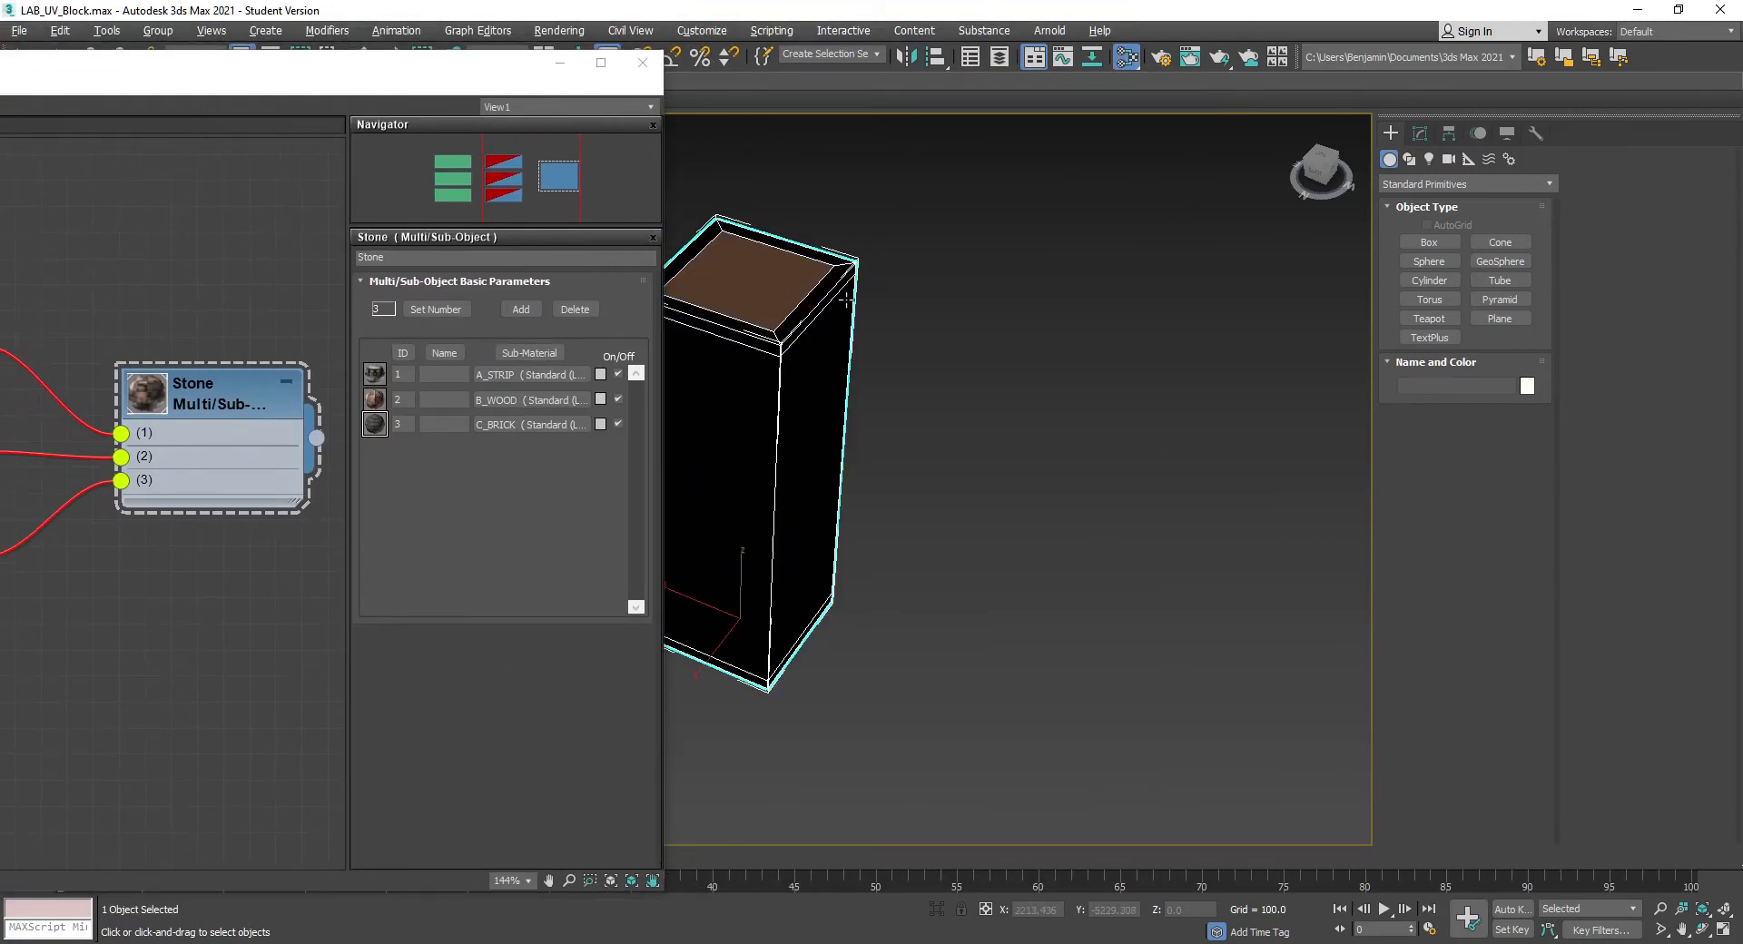
middle_click_drag(992, 319, 1140, 374)
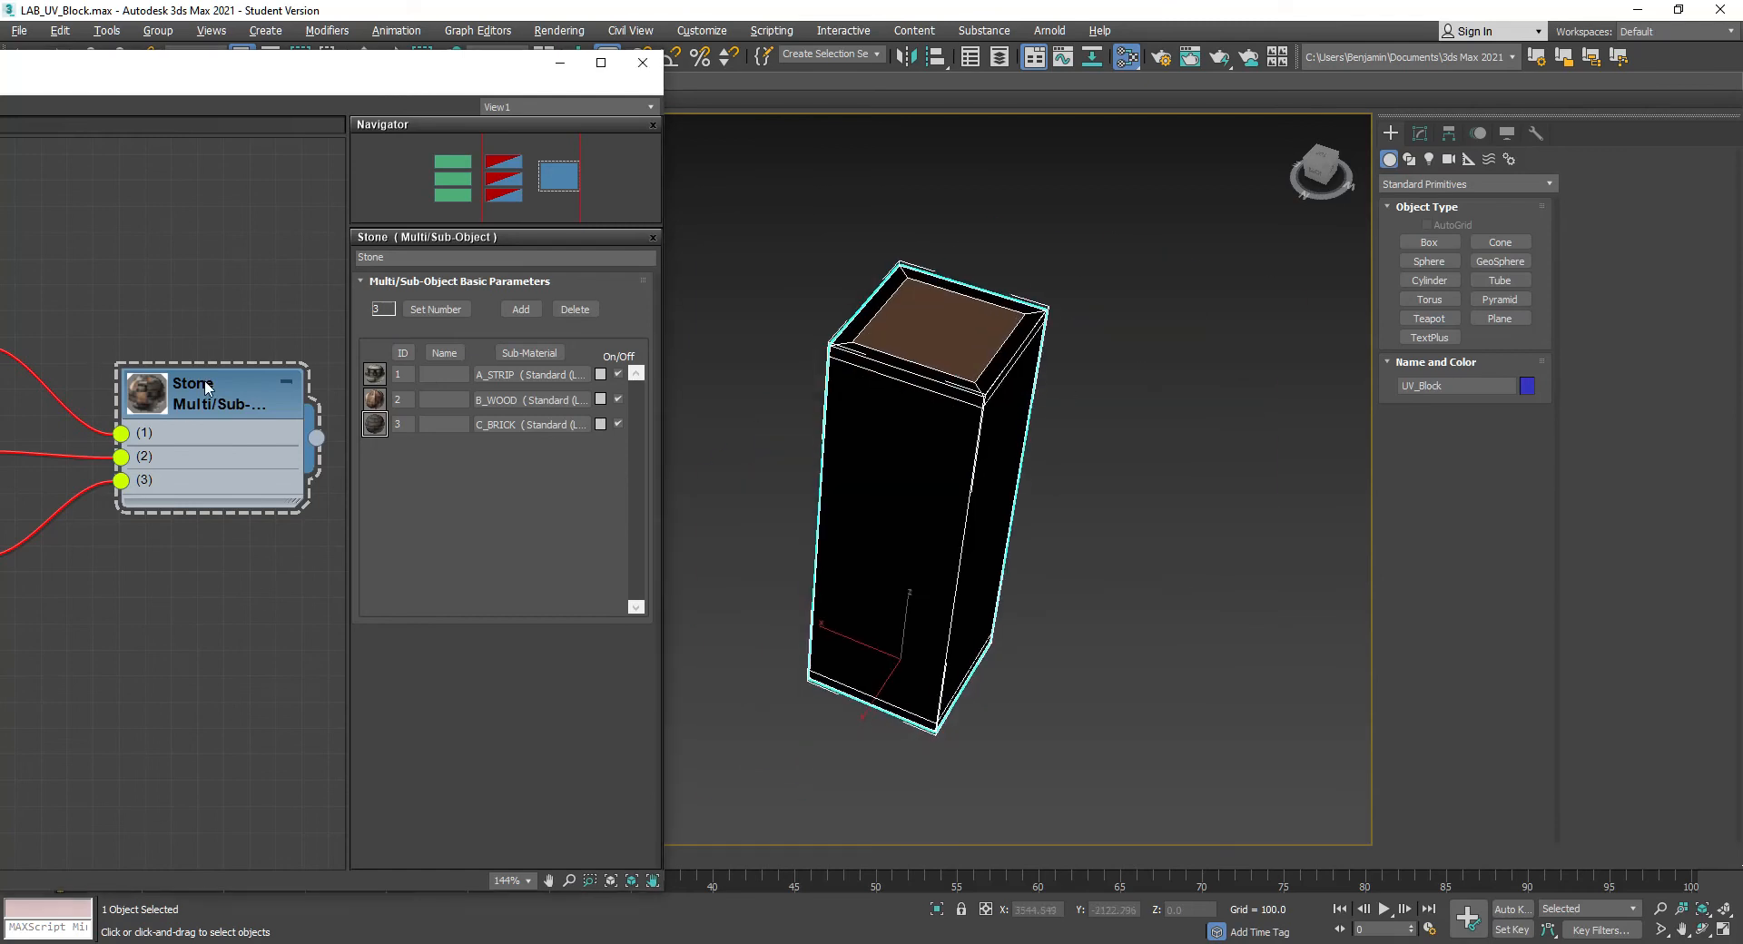
double_click(151, 403)
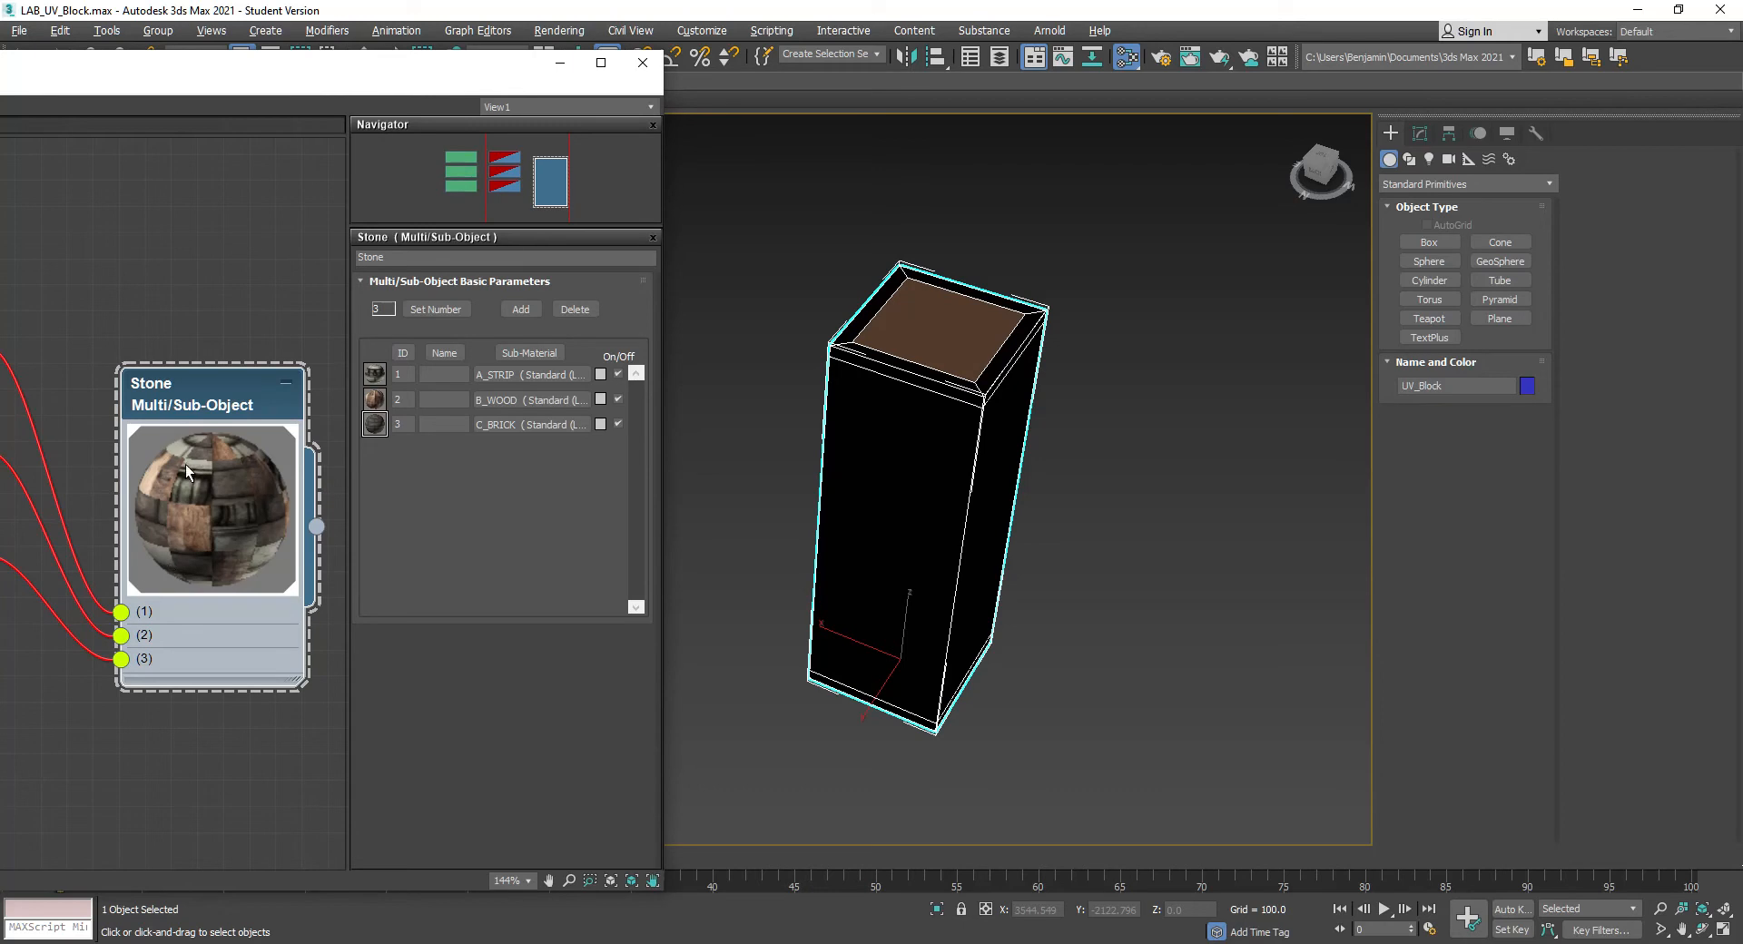
left_click(643, 62)
middle_click_drag(751, 441, 536, 409)
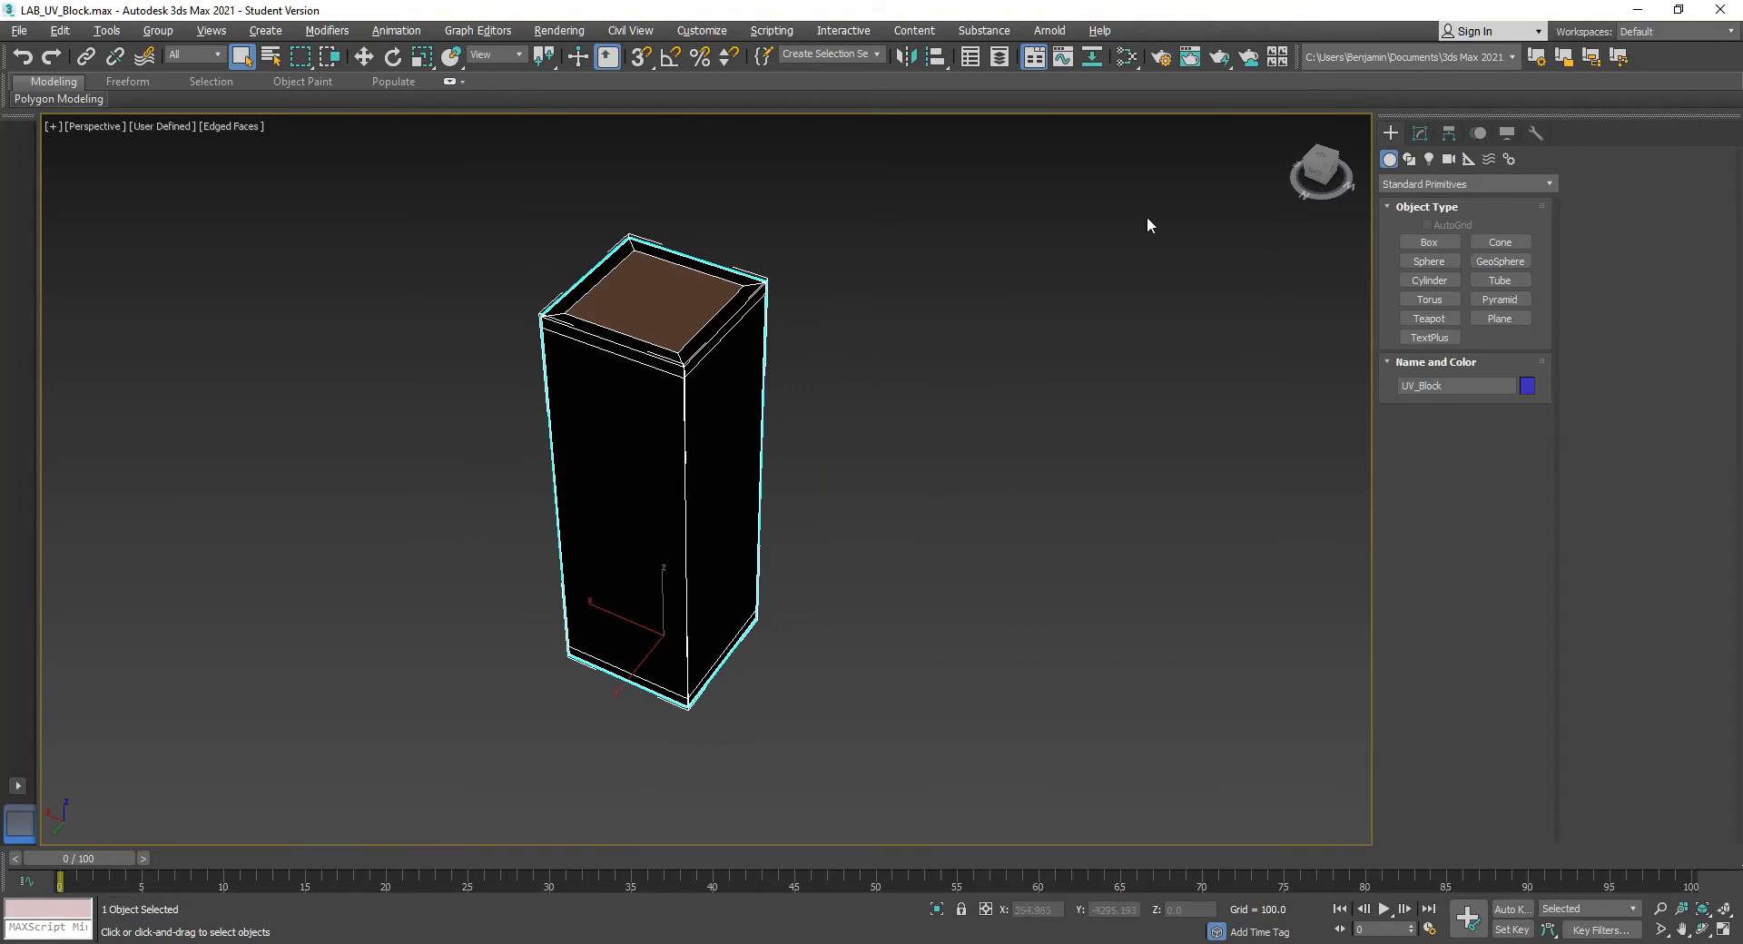
Open the UVW Remove utility for the selected block
left_click(1534, 131)
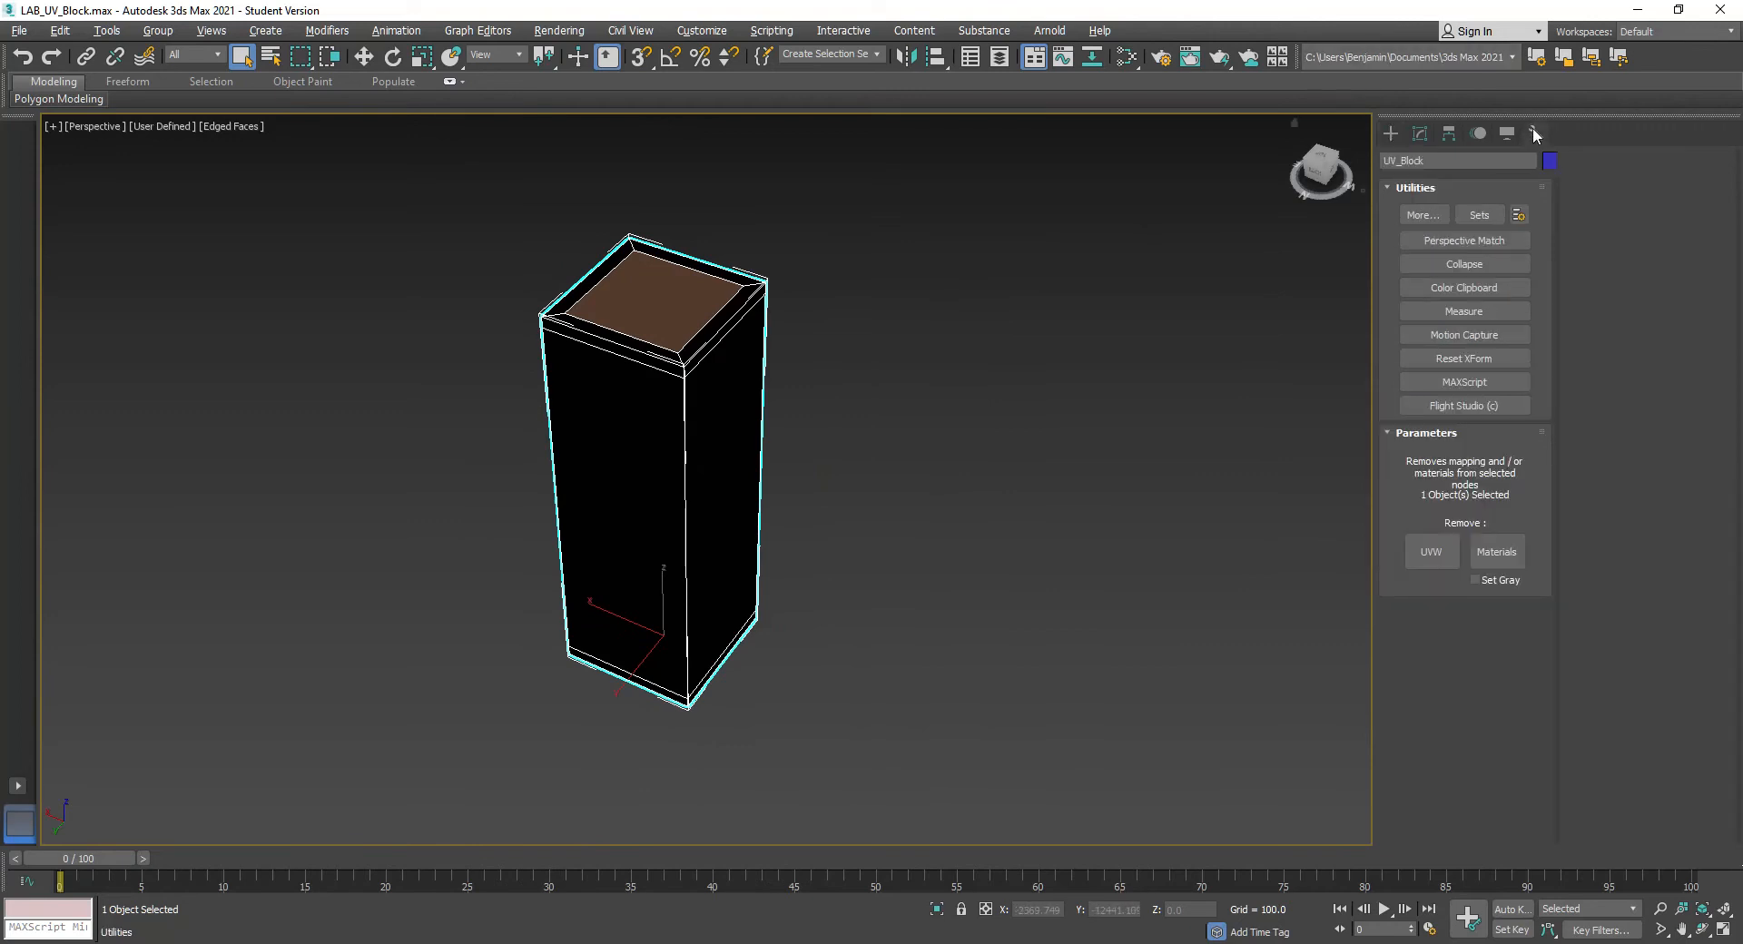
left_click(1421, 215)
scroll(861, 545, "down", 1)
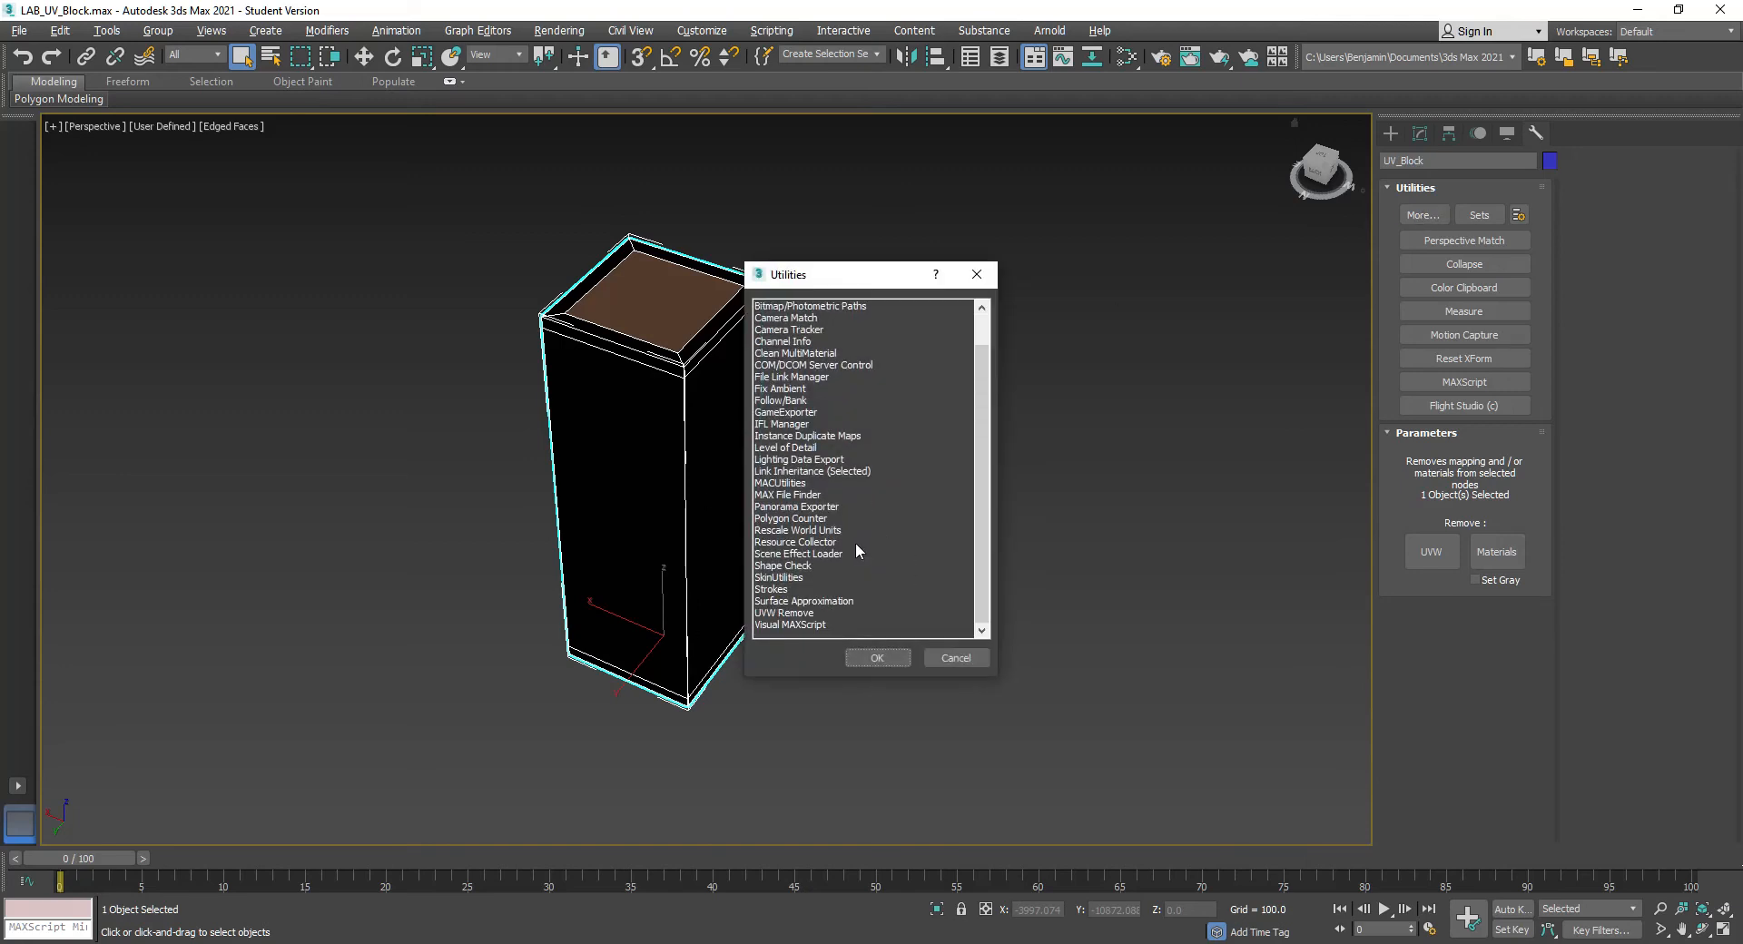
double_click(783, 613)
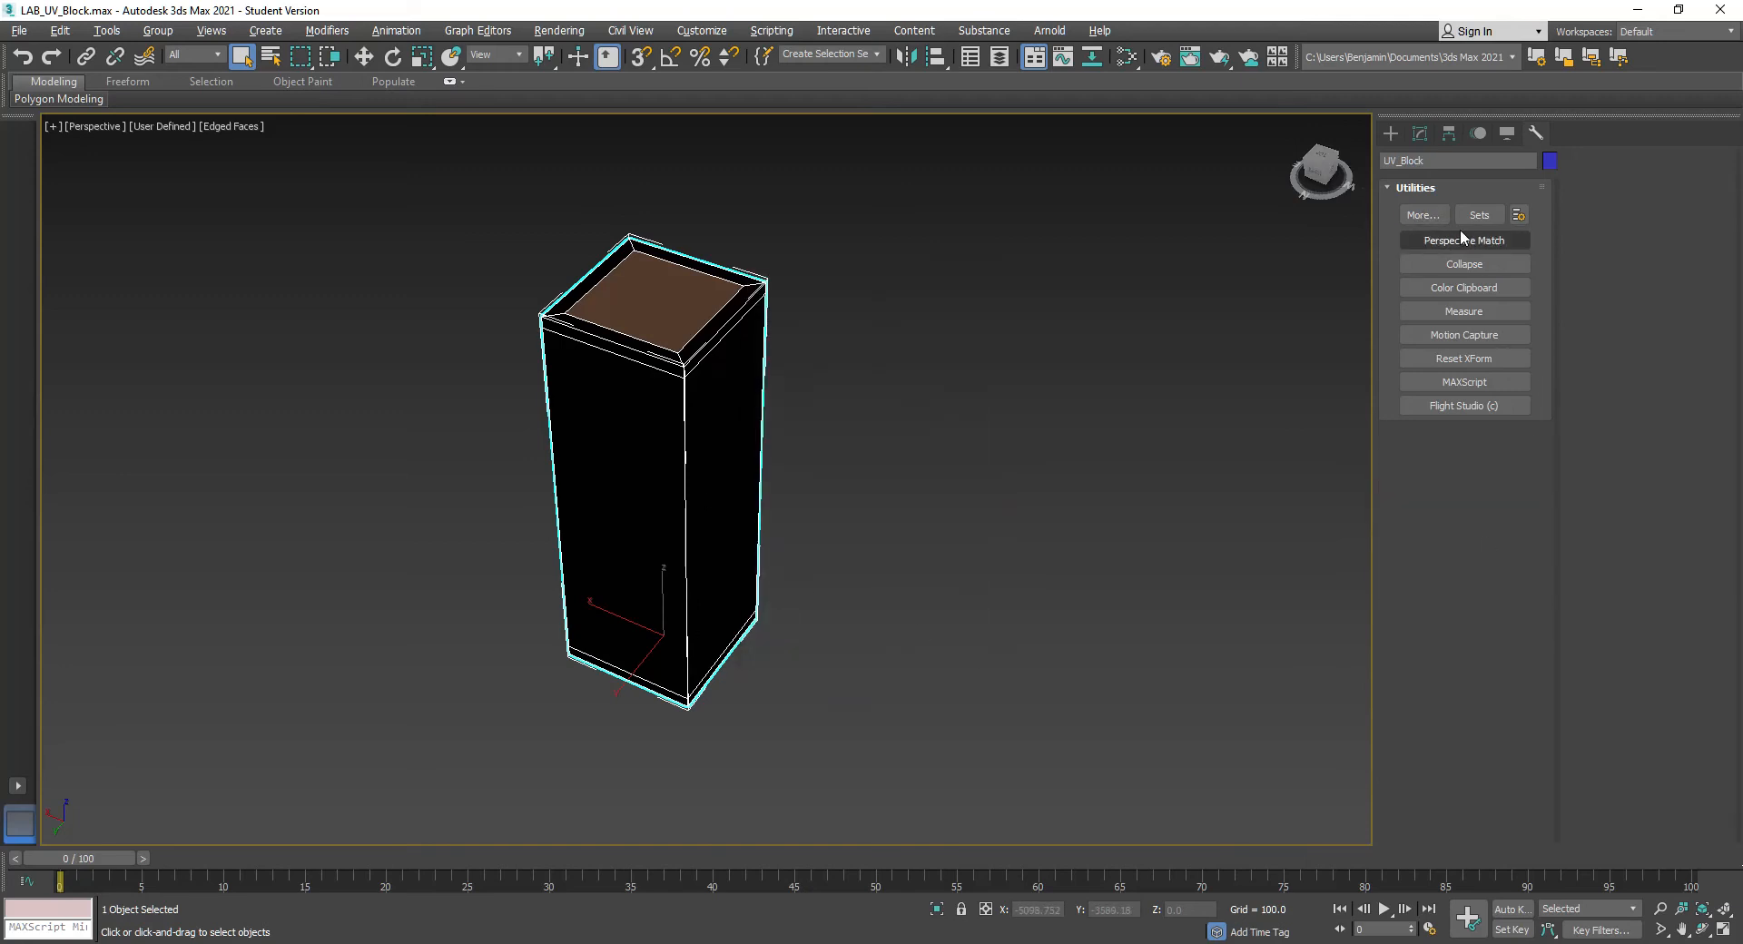
left_click(1429, 215)
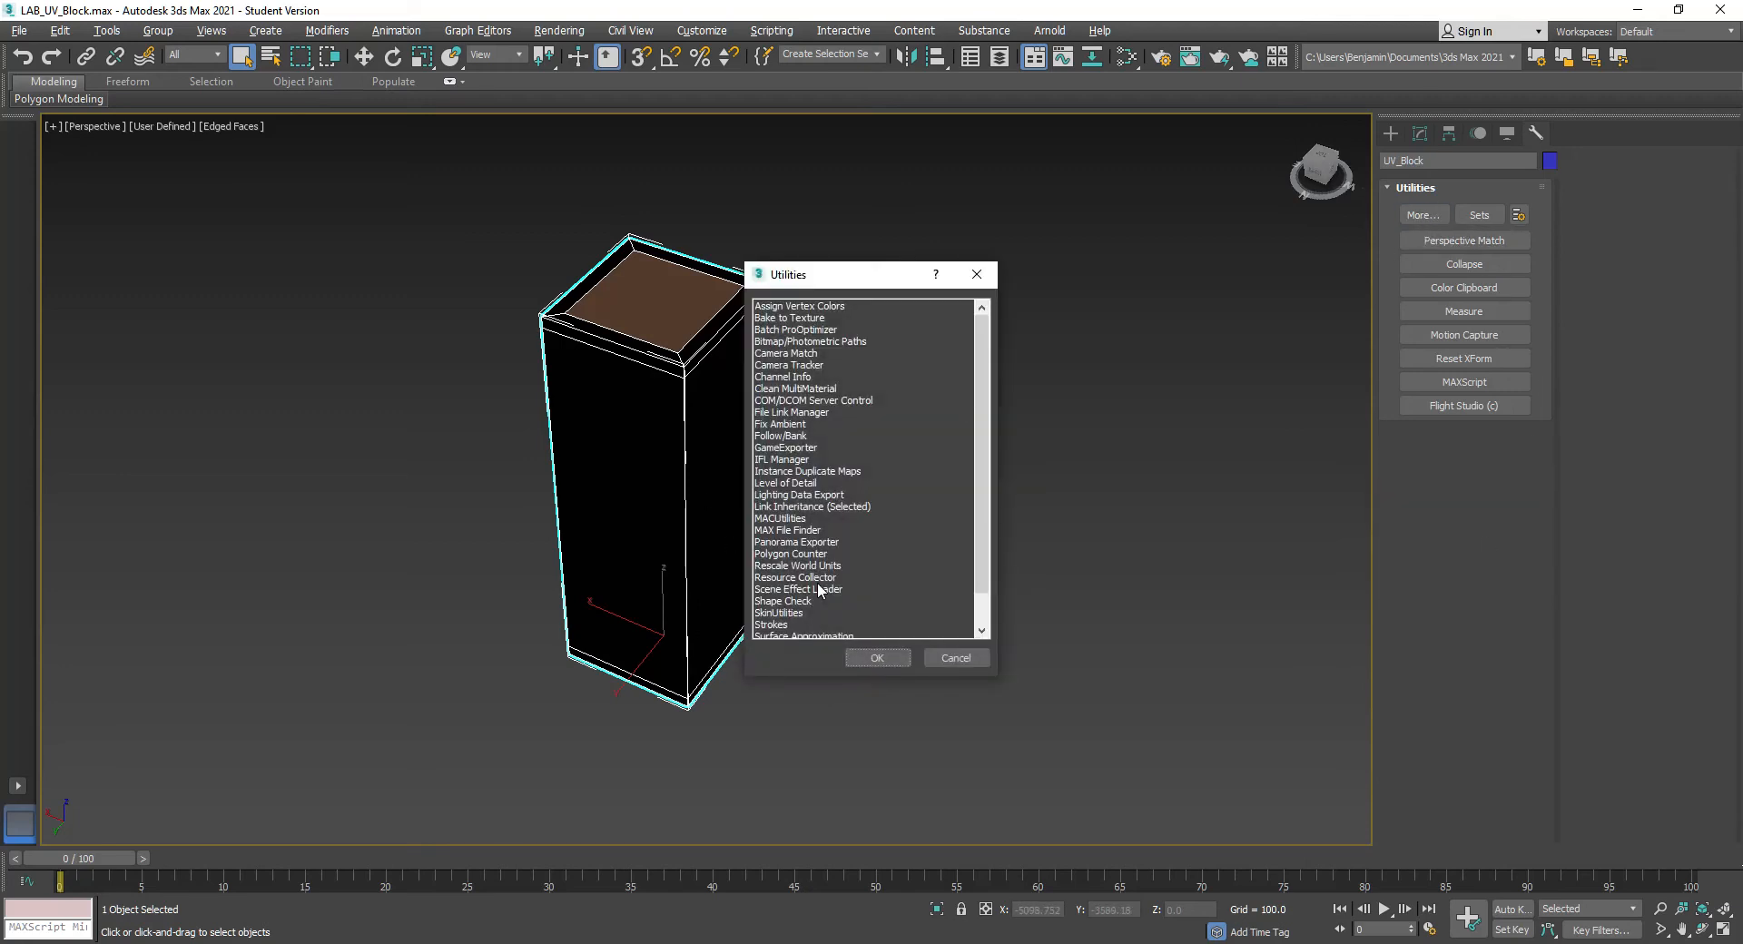
scroll(817, 590, "down", 1)
double_click(797, 613)
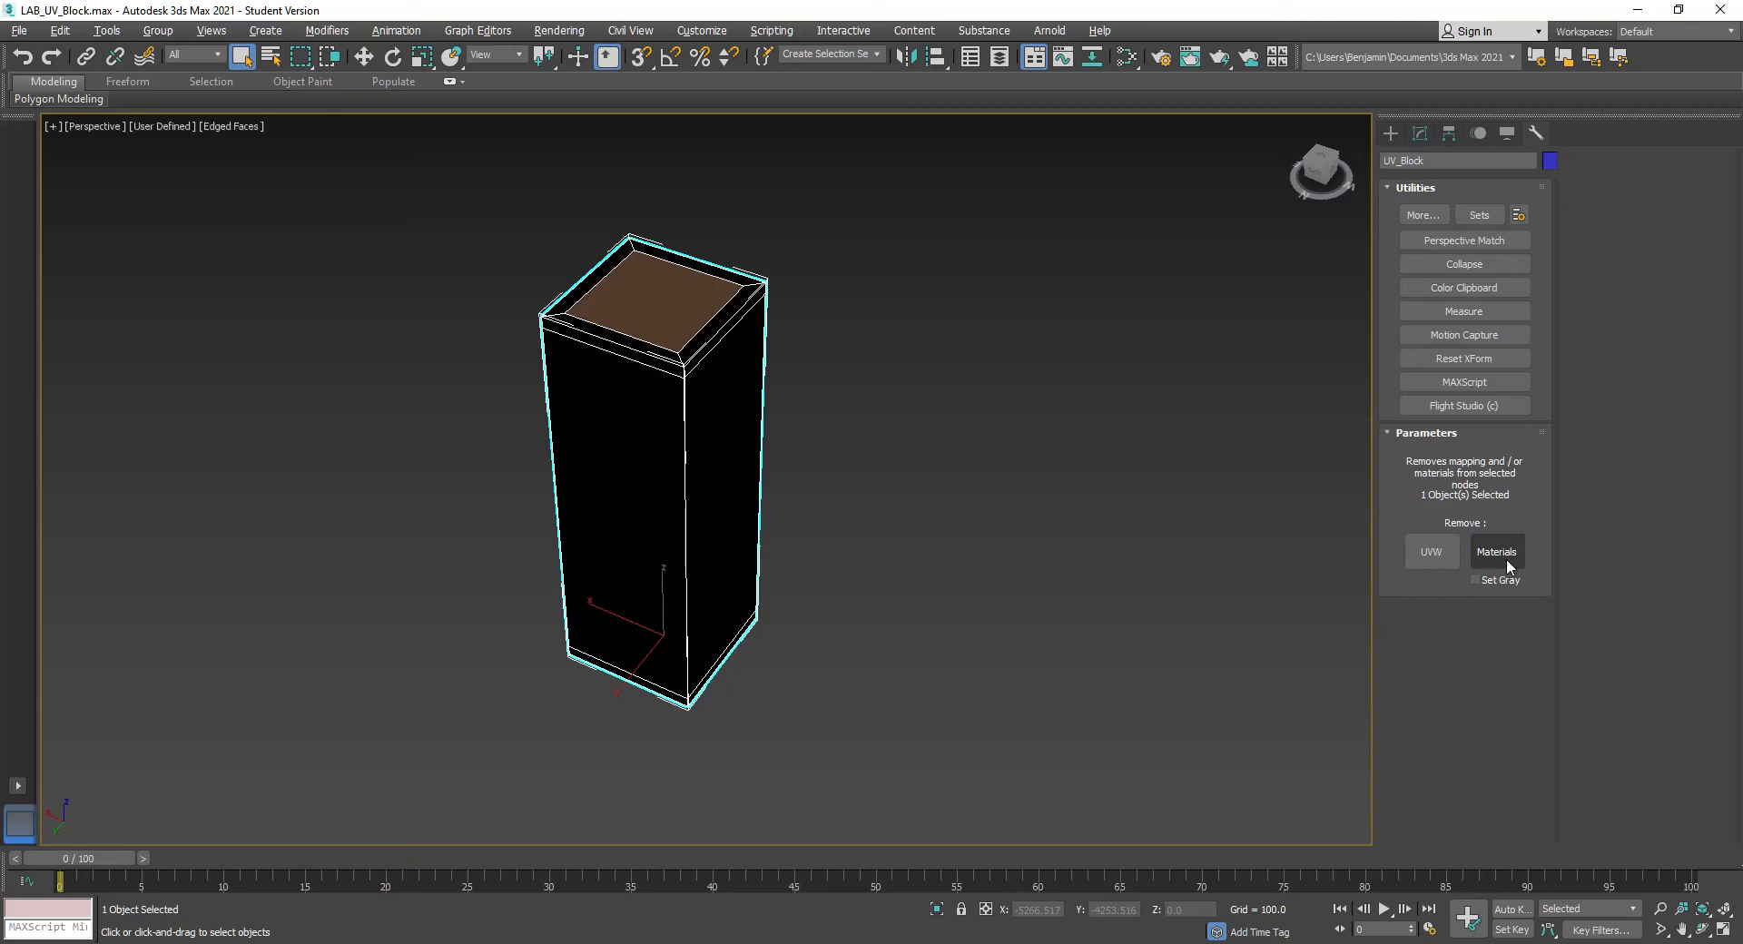
Convert the block from an editable mesh to an Editable Poly
middle_click_drag(916, 413, 1044, 448)
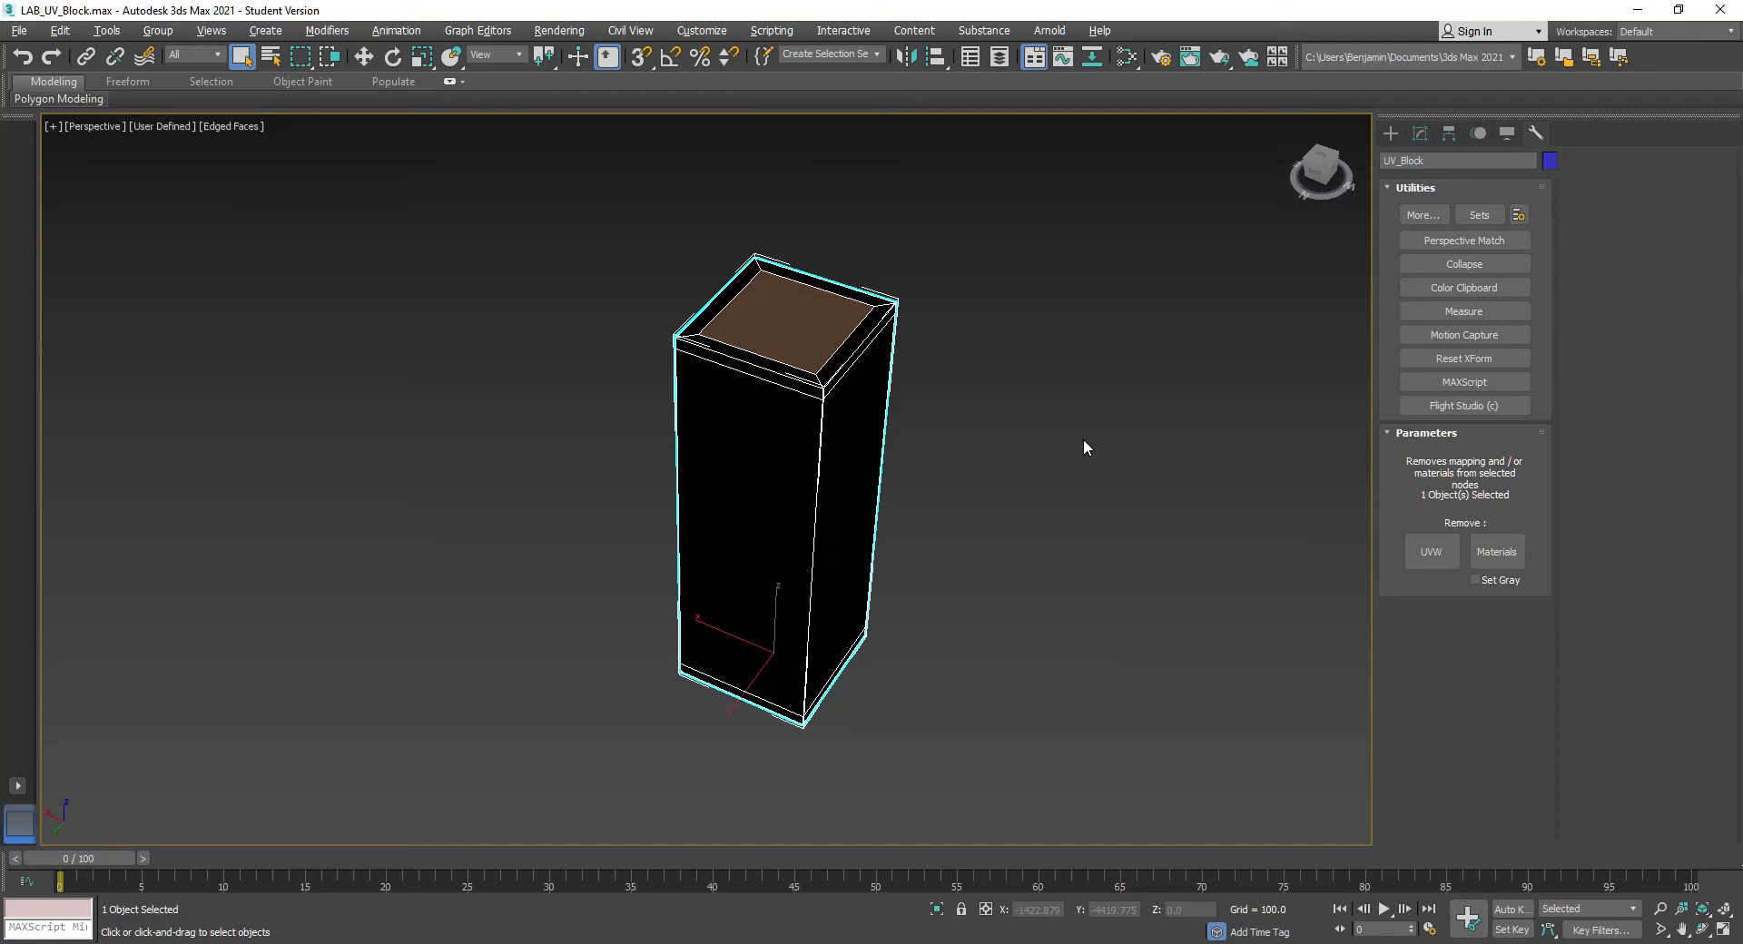
left_click(1419, 133)
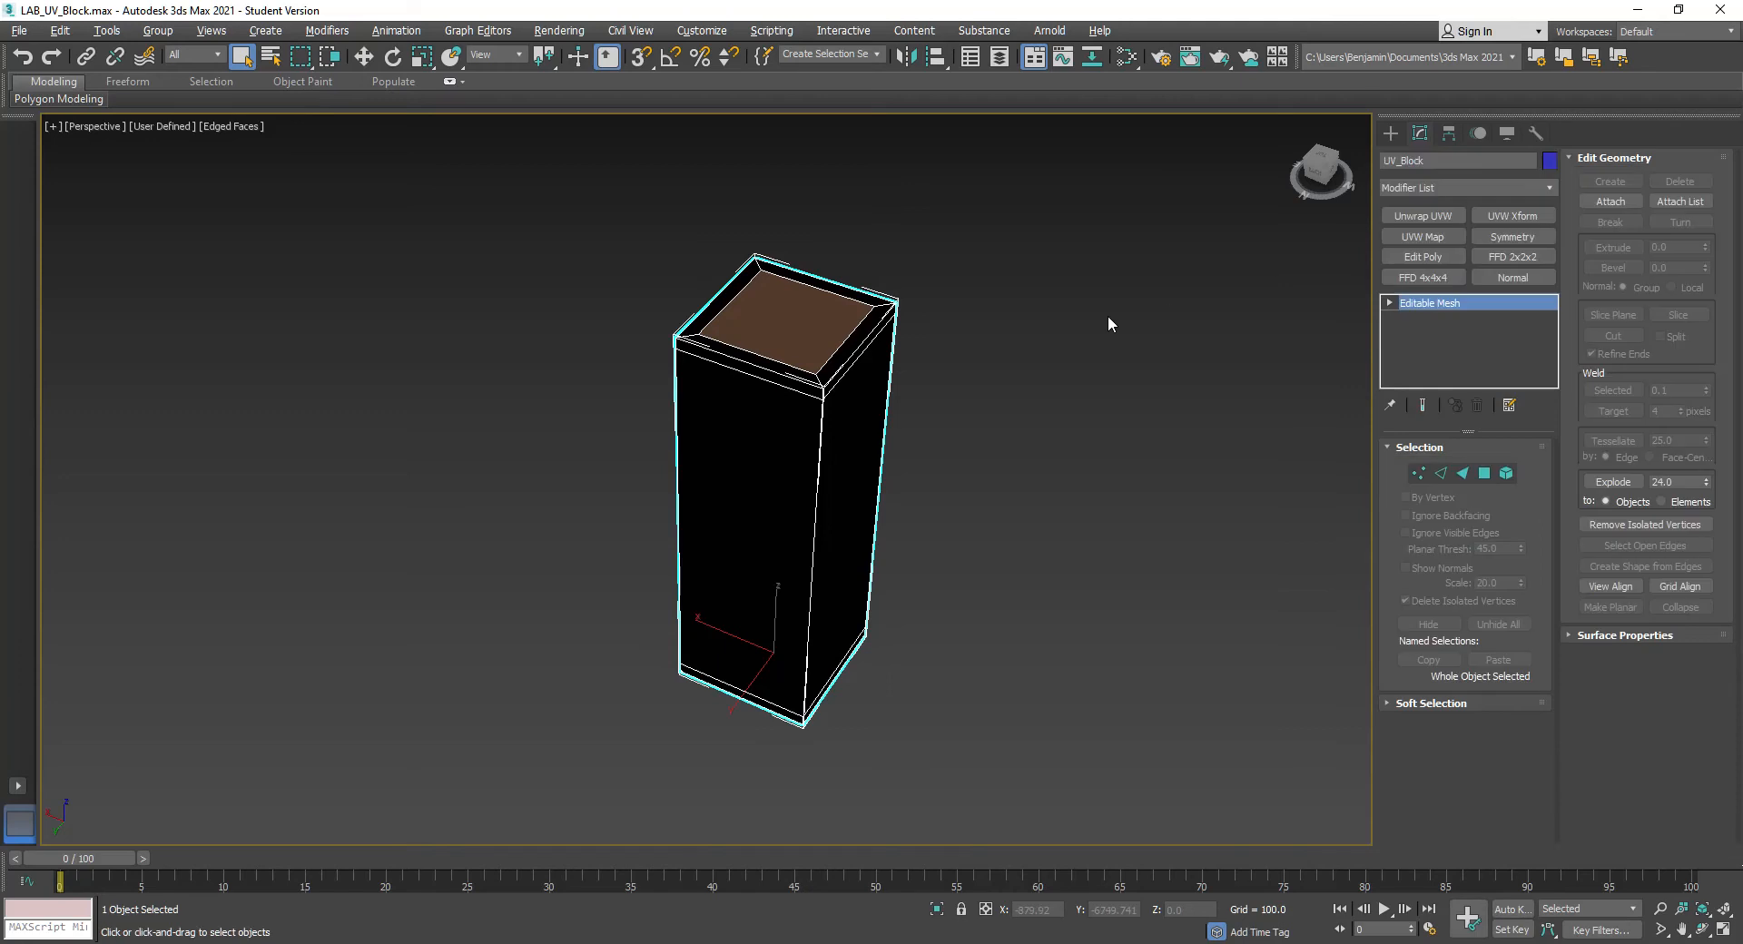
right_click(837, 365)
mouse_move(963, 542)
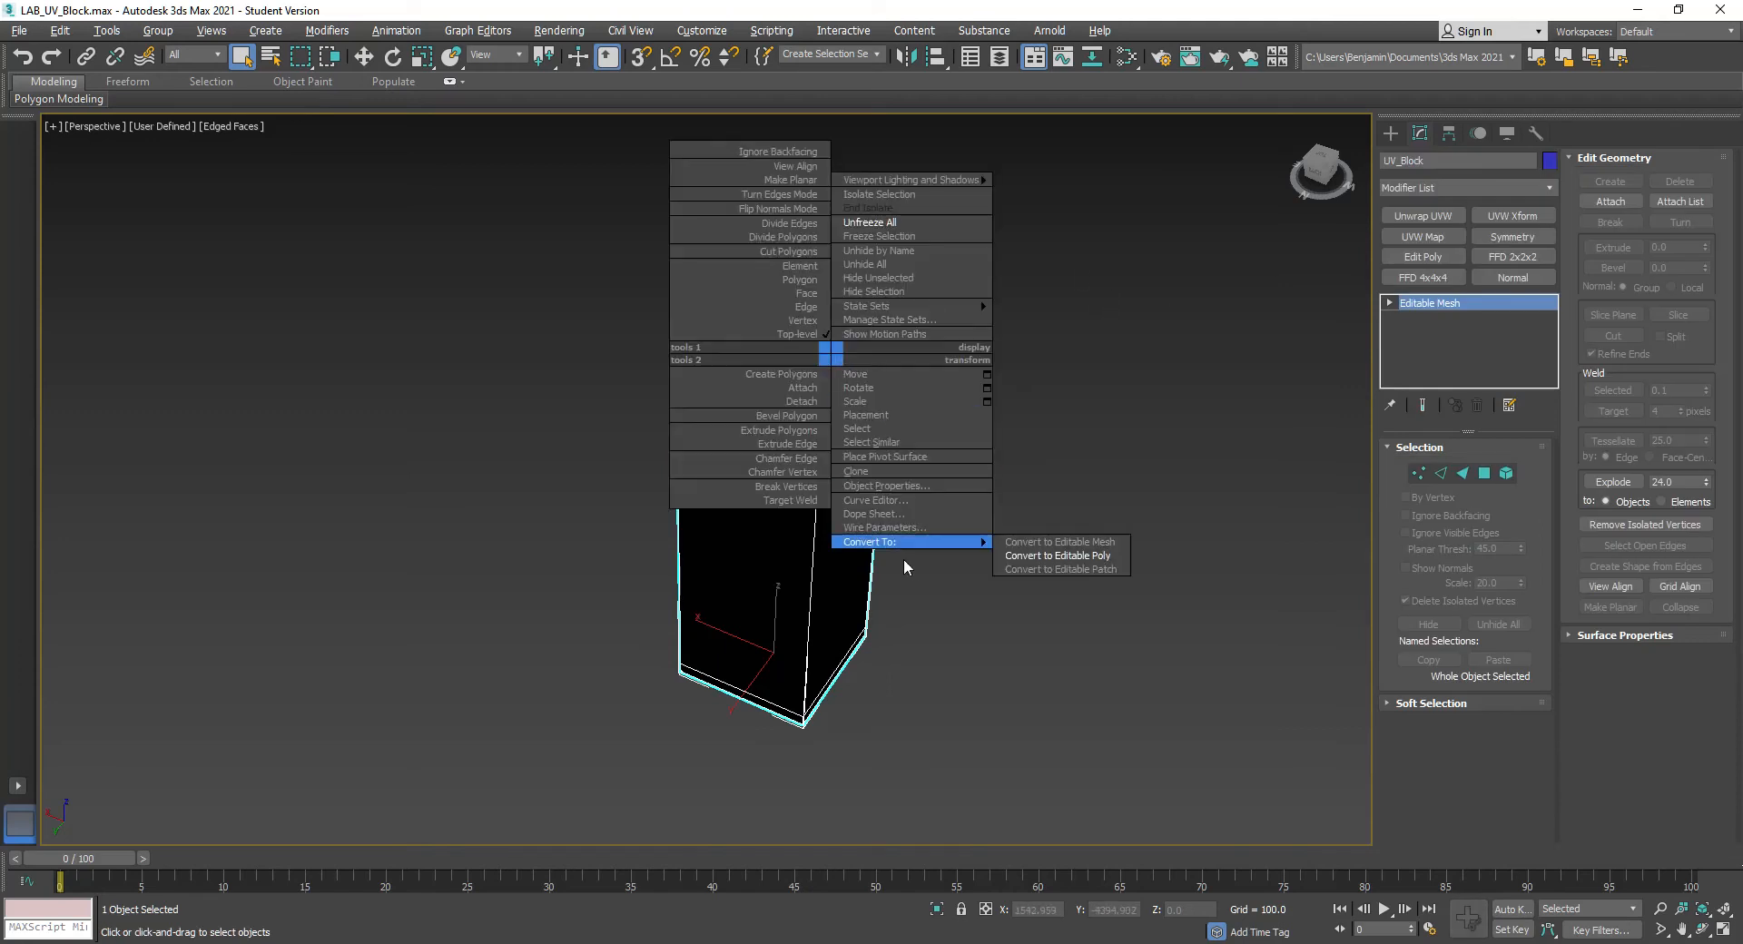
left_click(1059, 559)
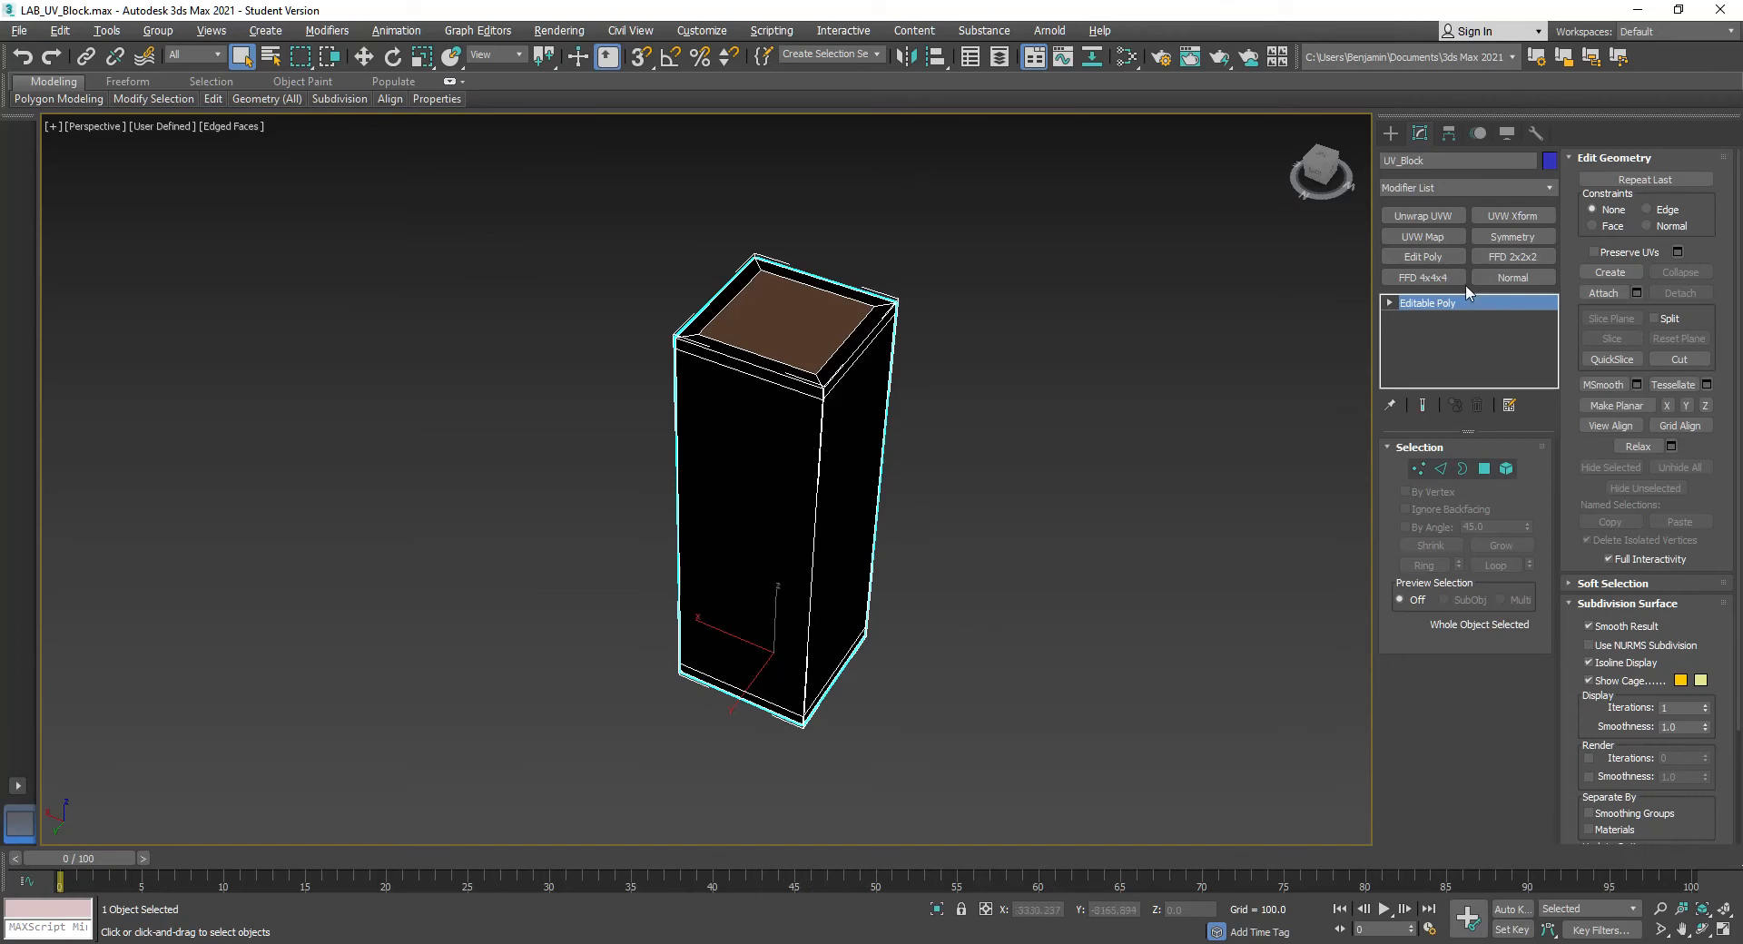
Add a UVW Map modifier to the block and view the mapping from a higher angle
left_click(1432, 239)
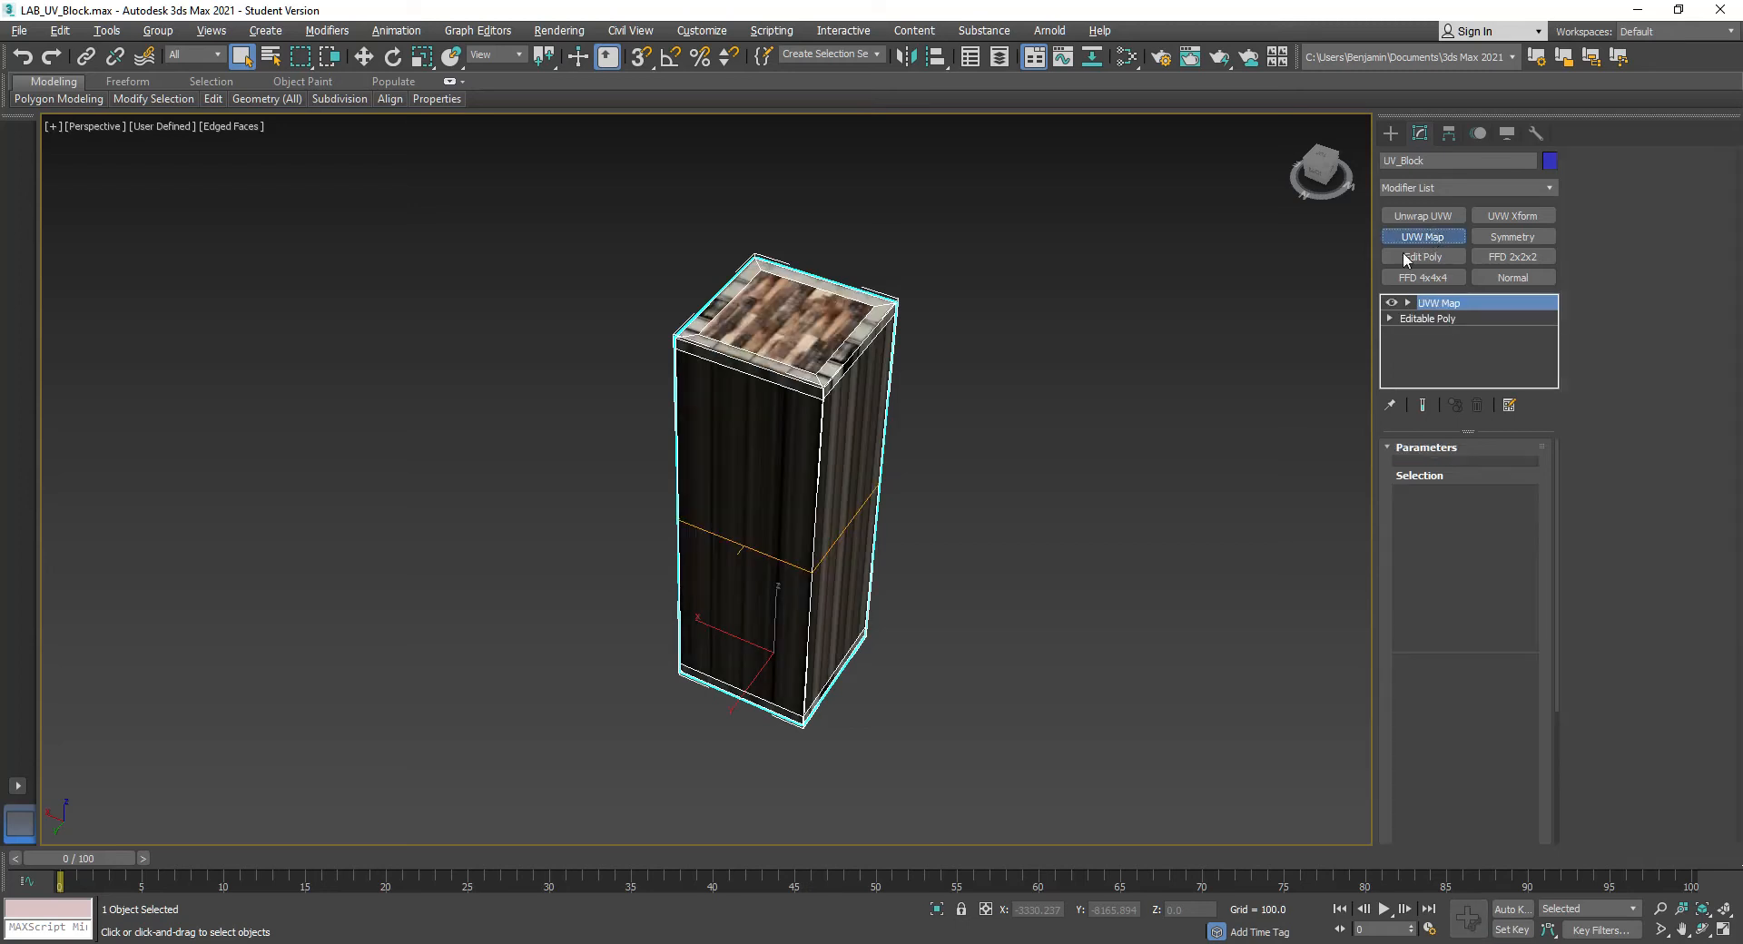
middle_click_drag(852, 441, 808, 488, "alt")
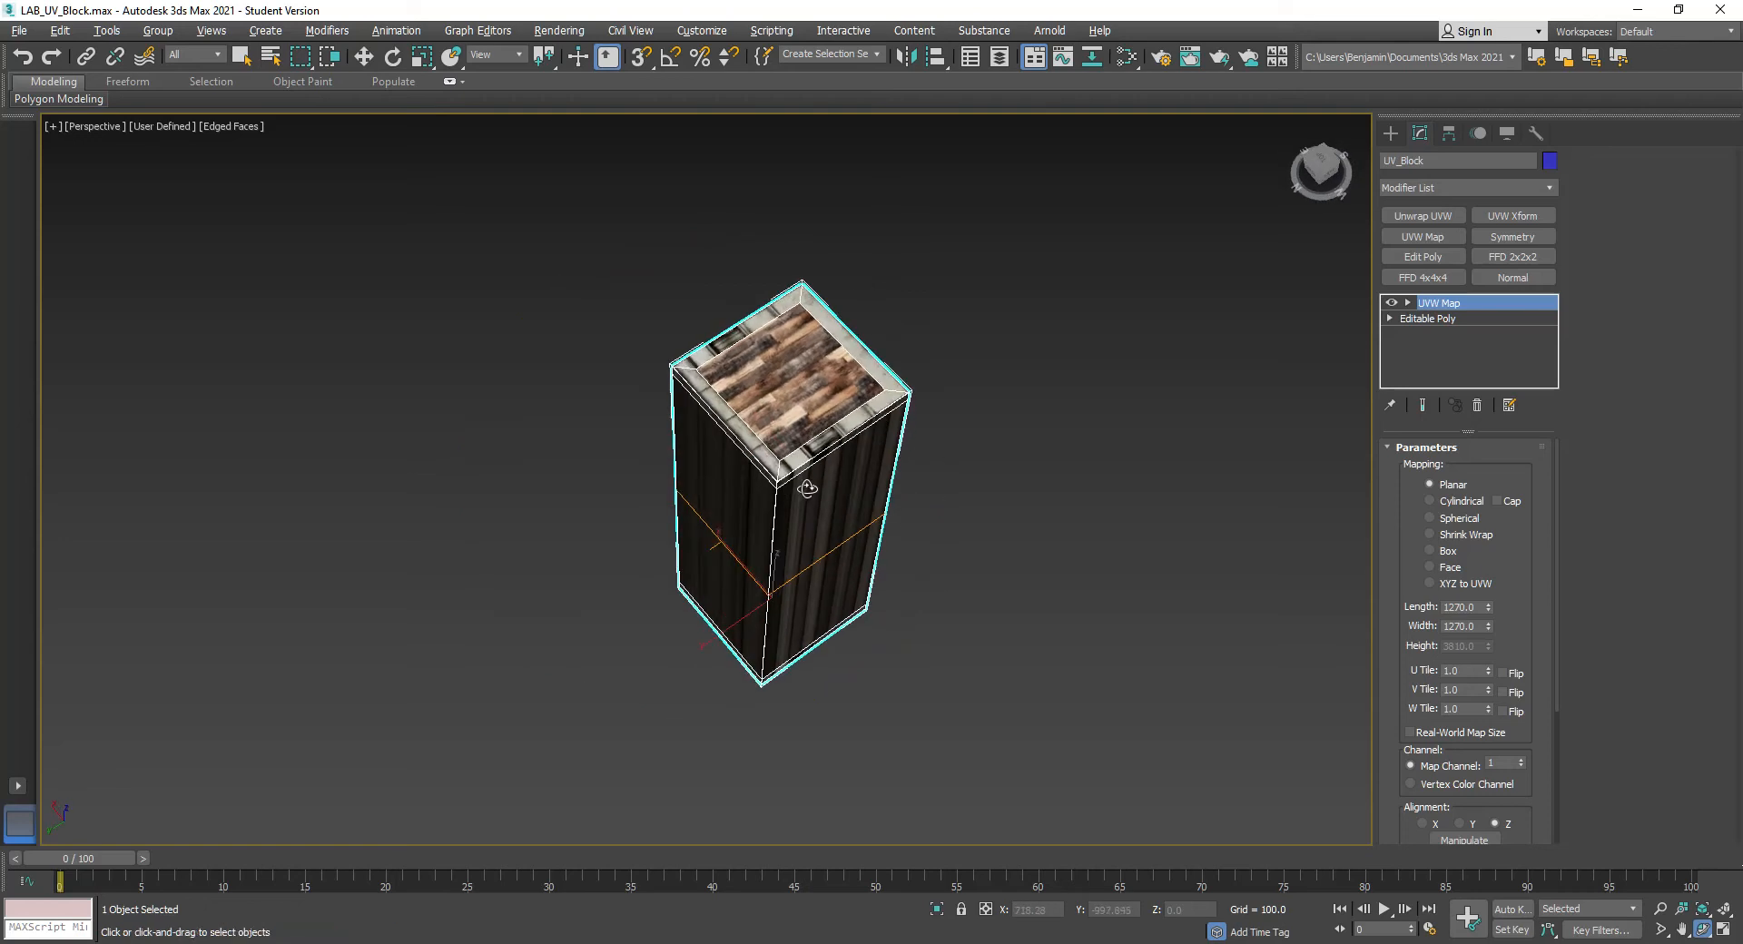
key("q")
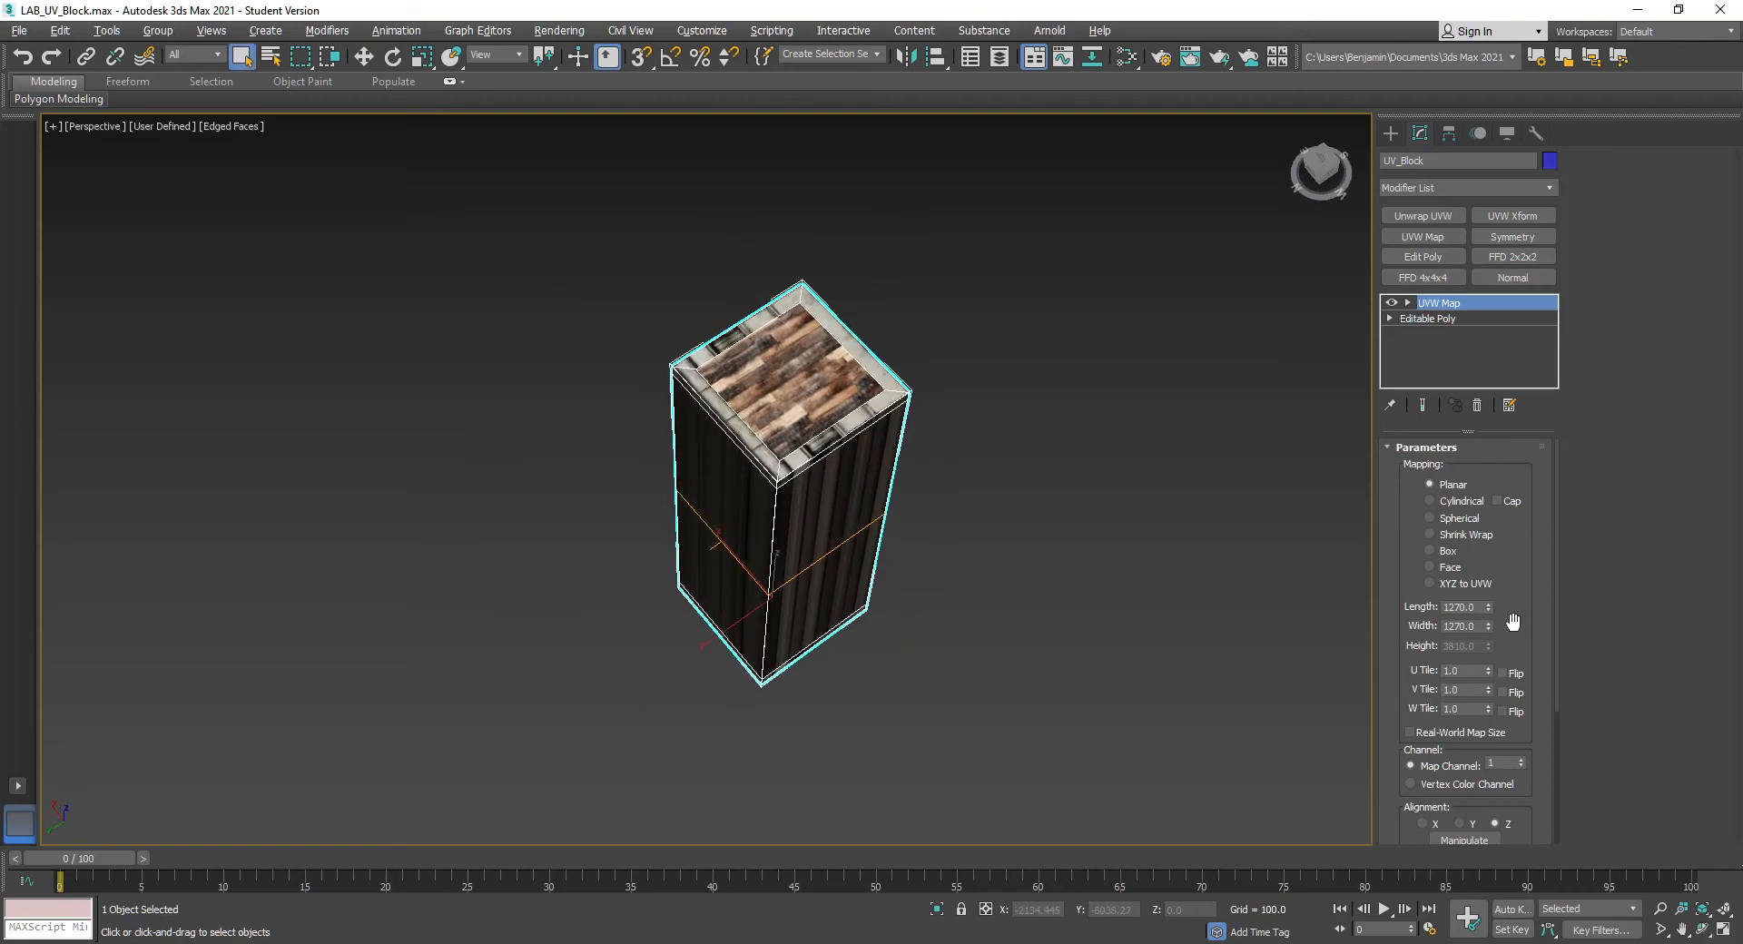
mouse_move(1488, 607)
left_mouse_down()
mouse_move(1517, 520)
mouse_move(1494, 576)
left_mouse_up()
right_click(1495, 577)
left_click(1489, 667)
left_click_drag(1489, 667, 1479, 579)
right_click(1479, 577)
Set the UVW Map modifier's mapping type to Box and review its size, tiling and alignment parameters
left_click(1431, 551)
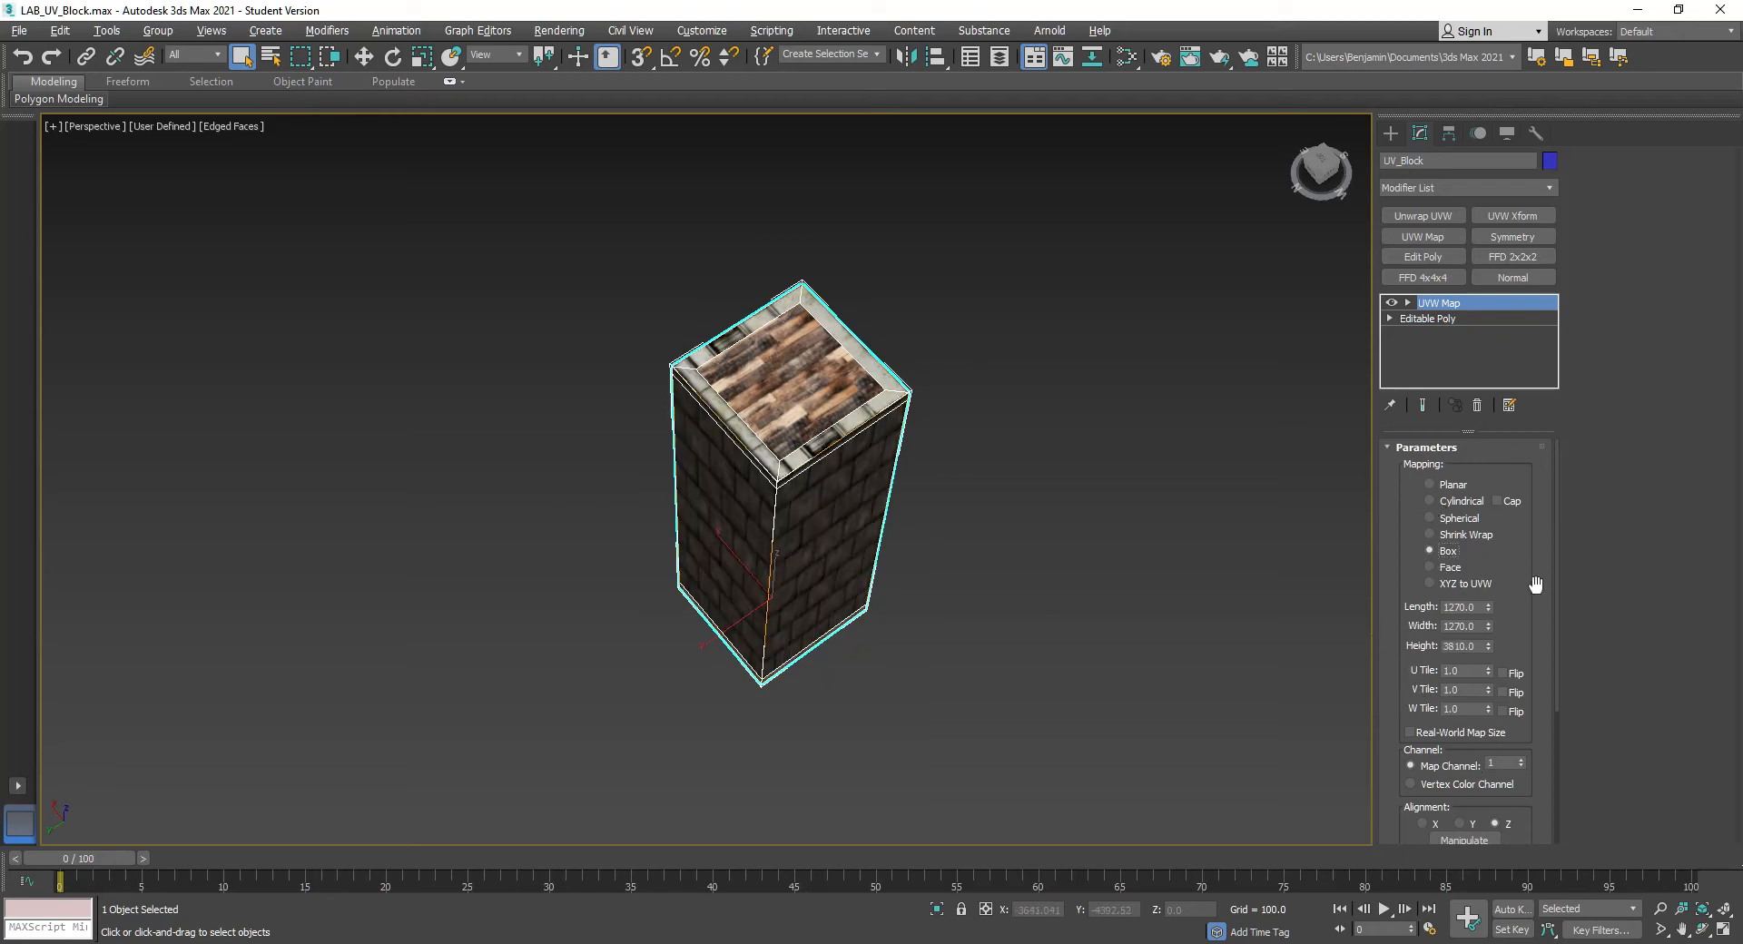
scroll(1425, 585, "down", 3)
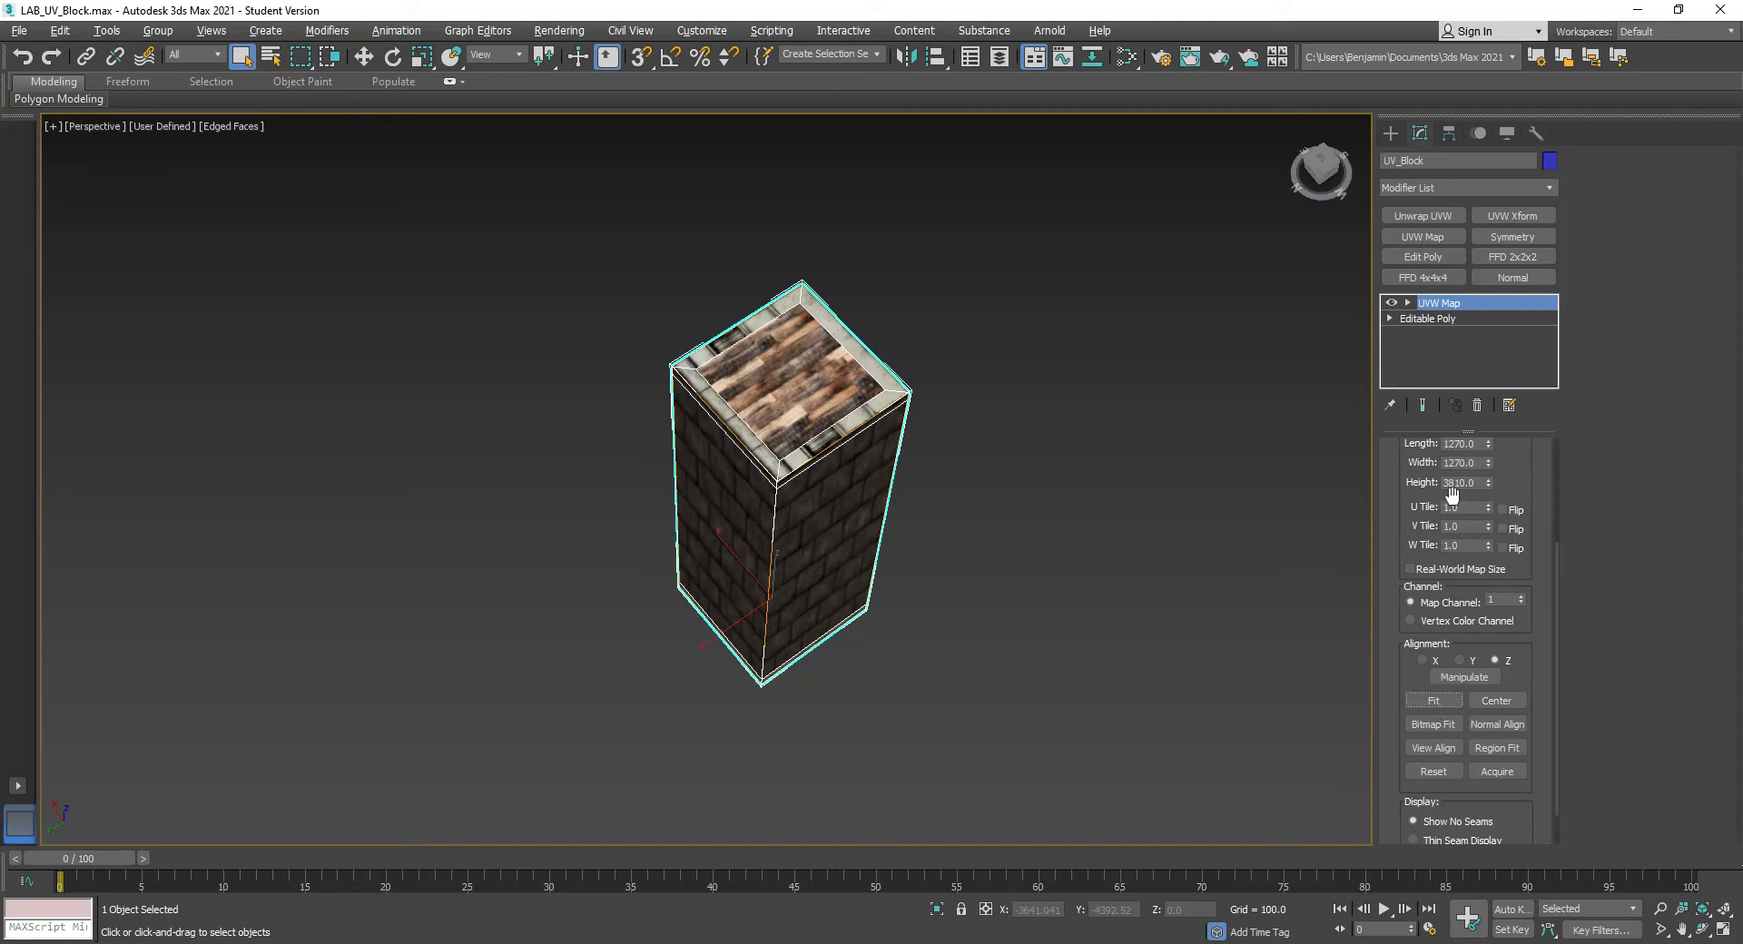
scroll(1522, 527, "up", 2)
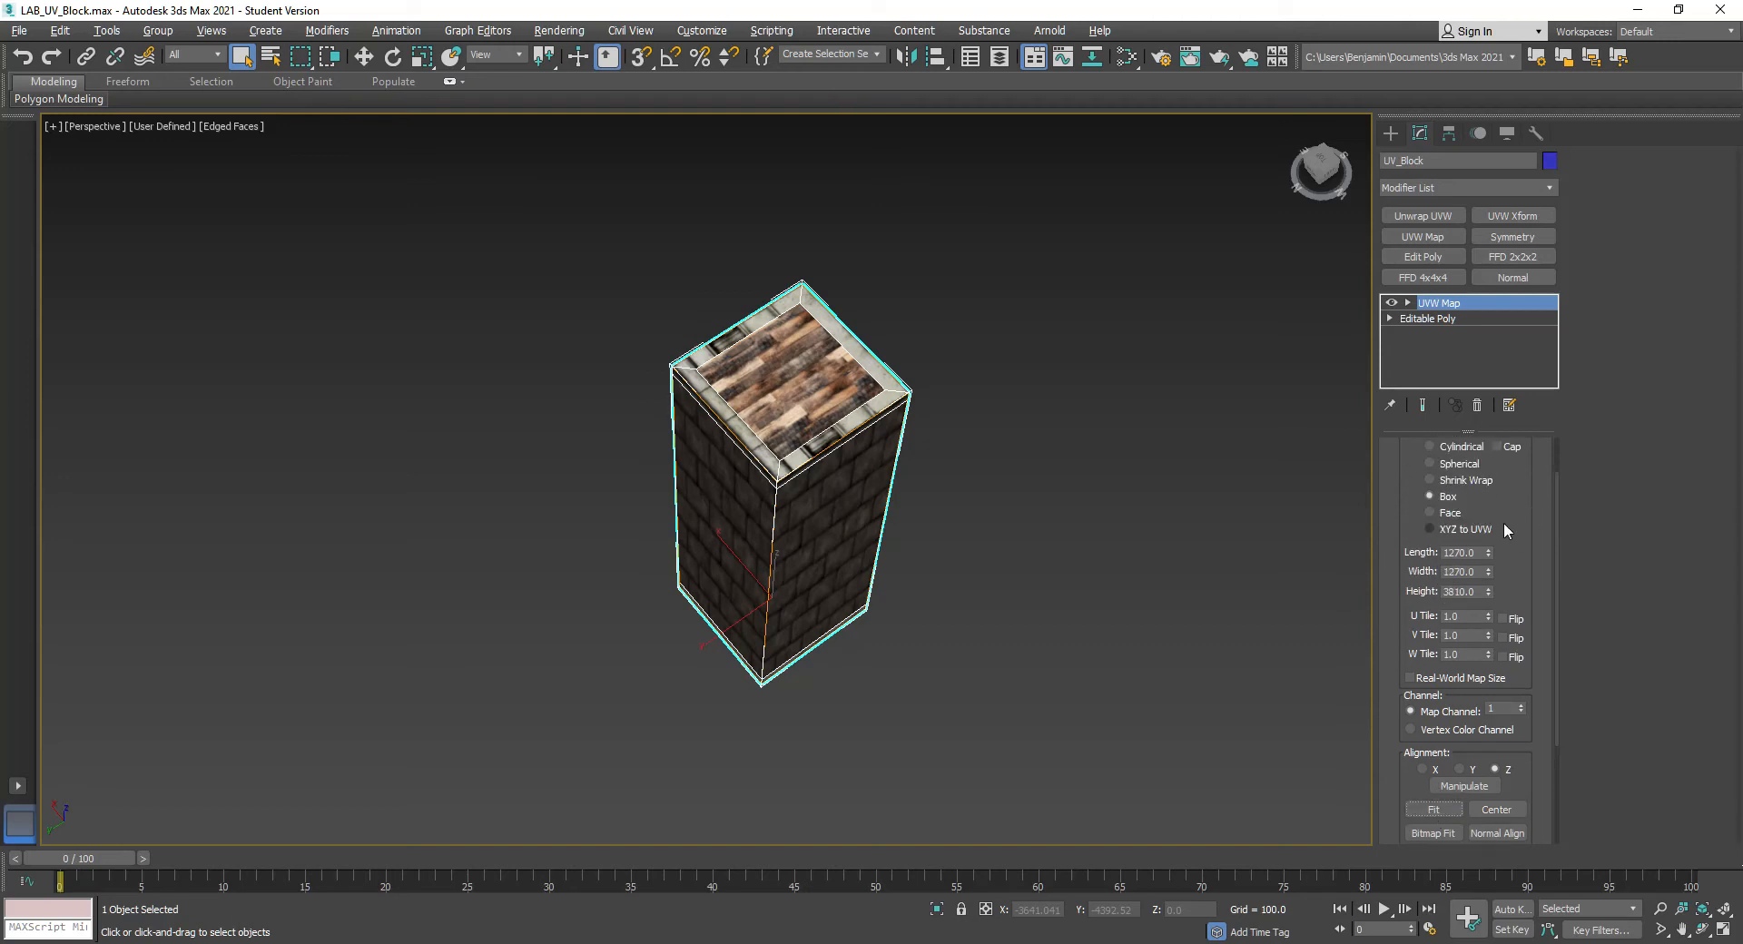
scroll(1506, 528, "up", 1)
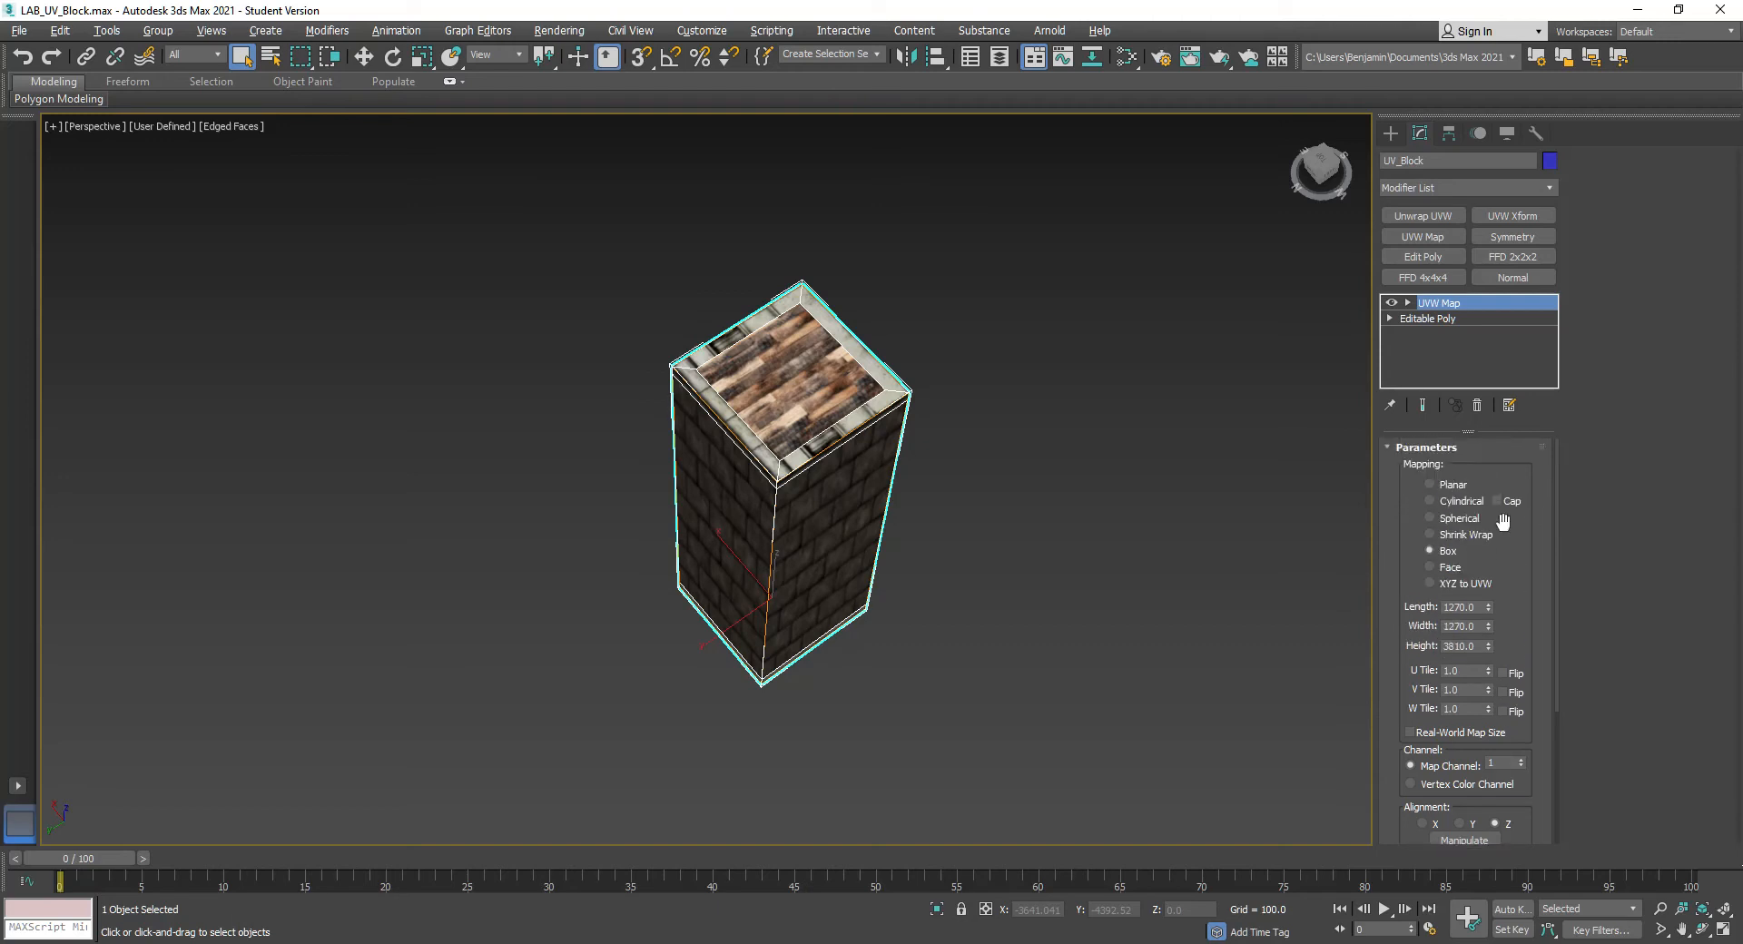
Match the box mapping's height to its length by copying the 1270.0 value into the height
right_click(1453, 607)
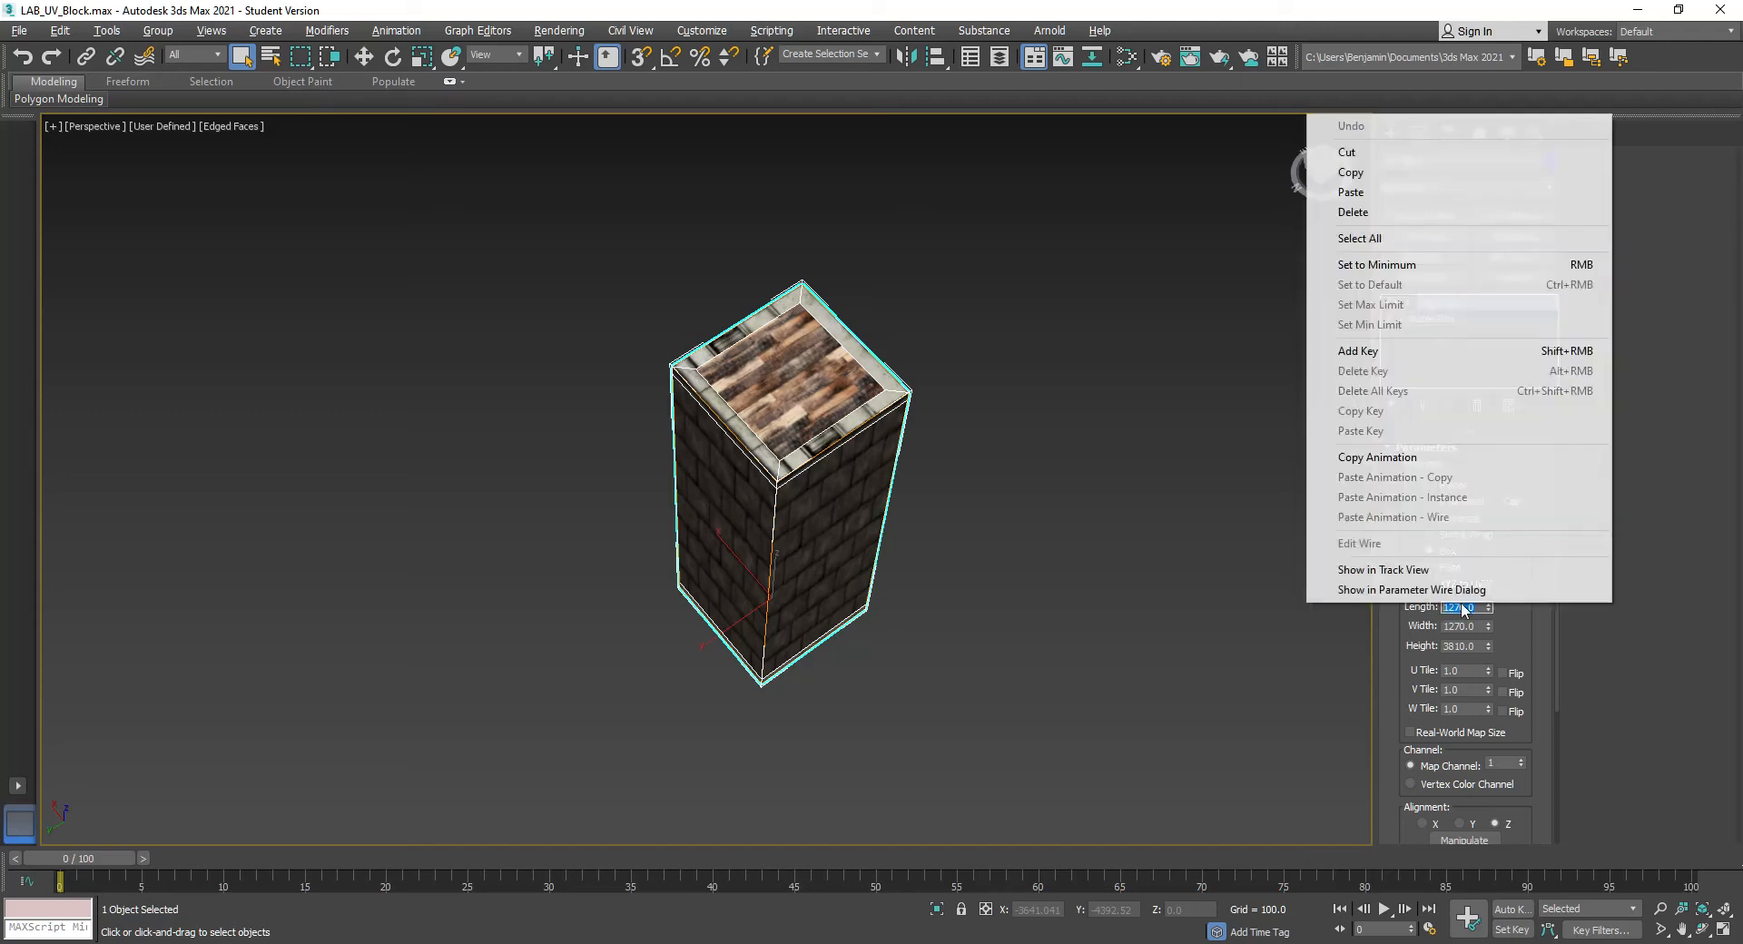
left_click(1380, 171)
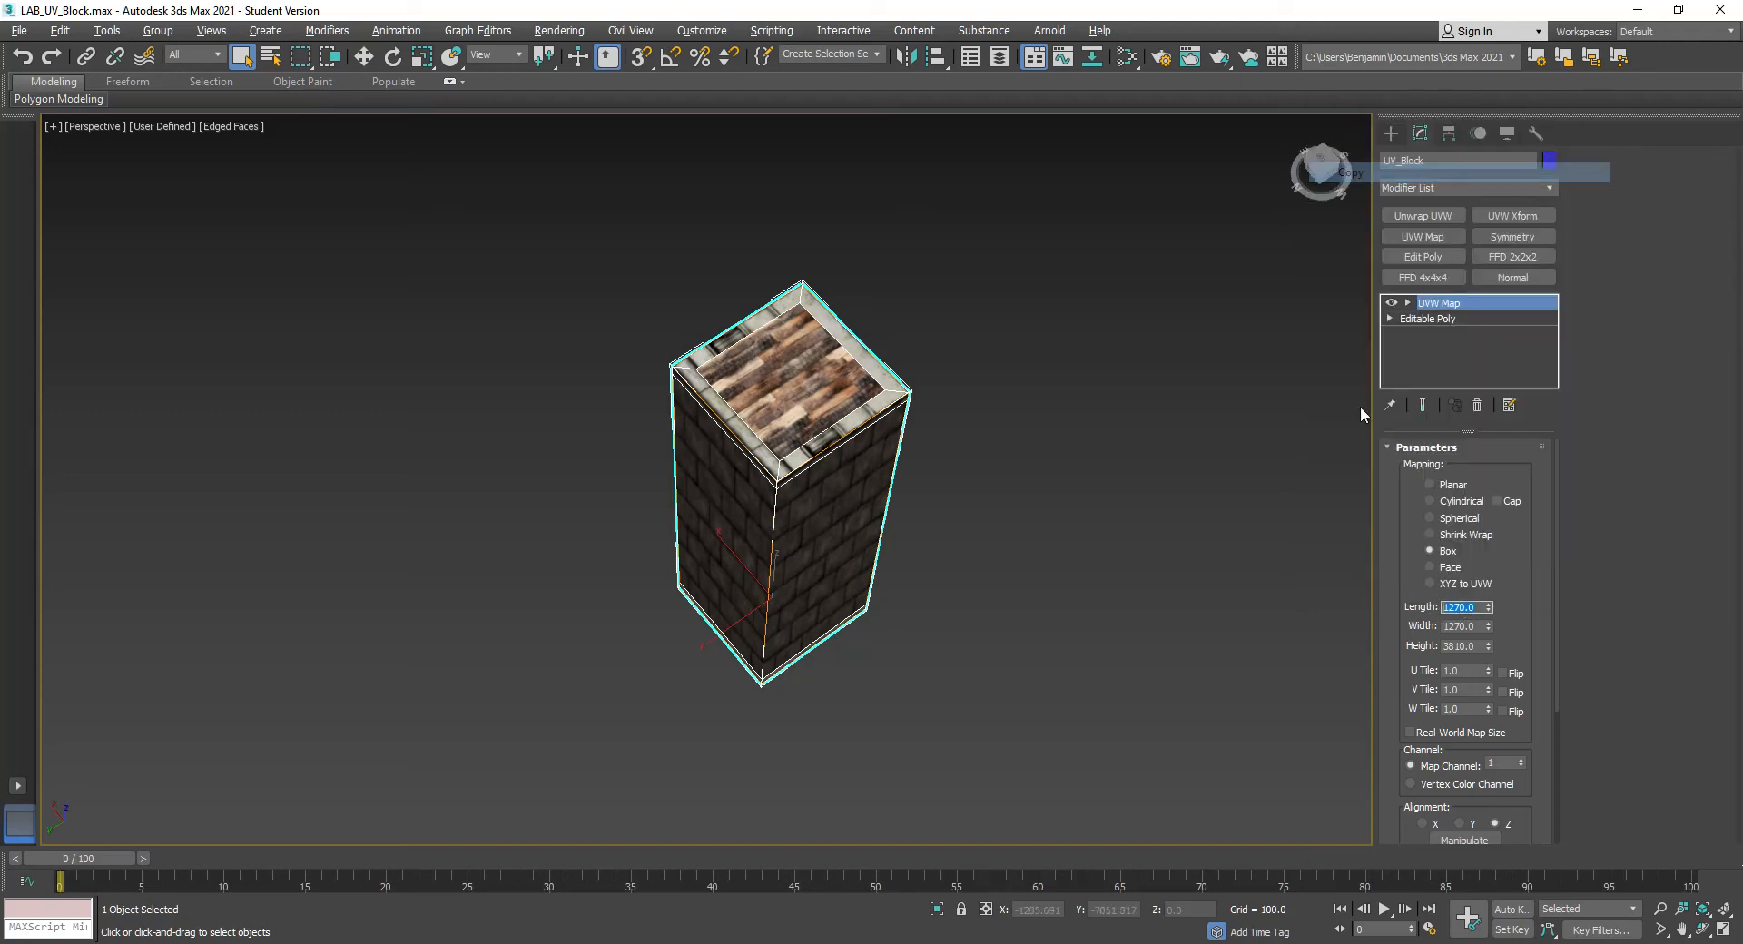
double_click(1471, 645)
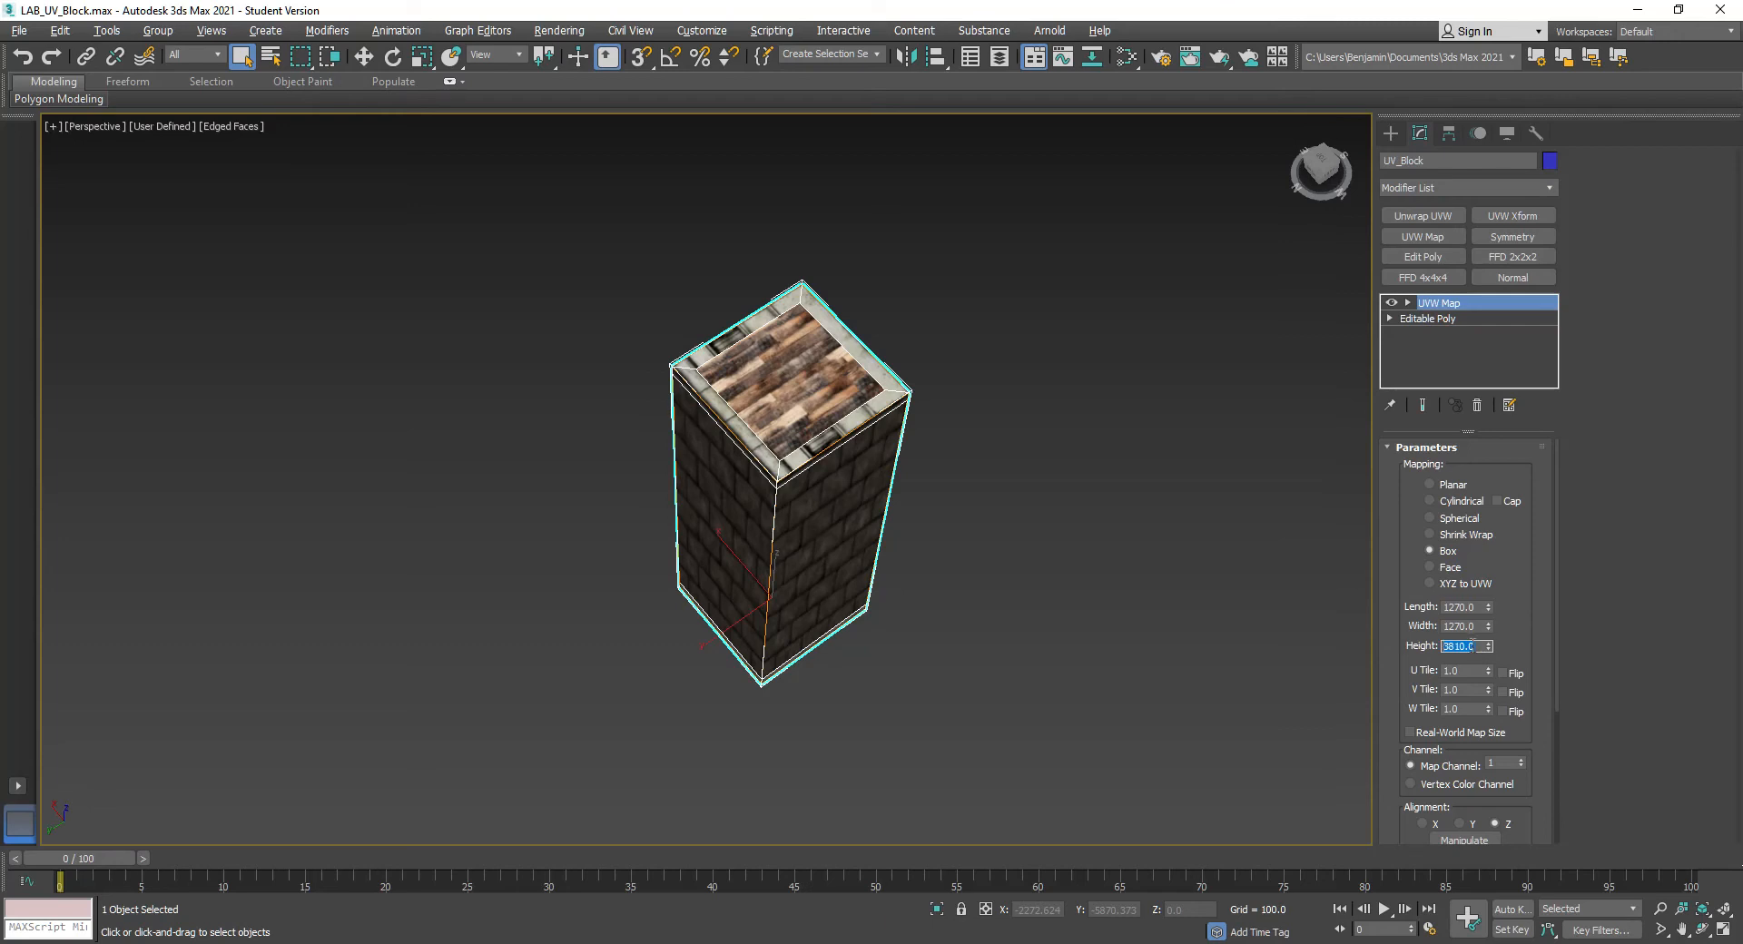
right_click(1474, 645)
left_click(1405, 234)
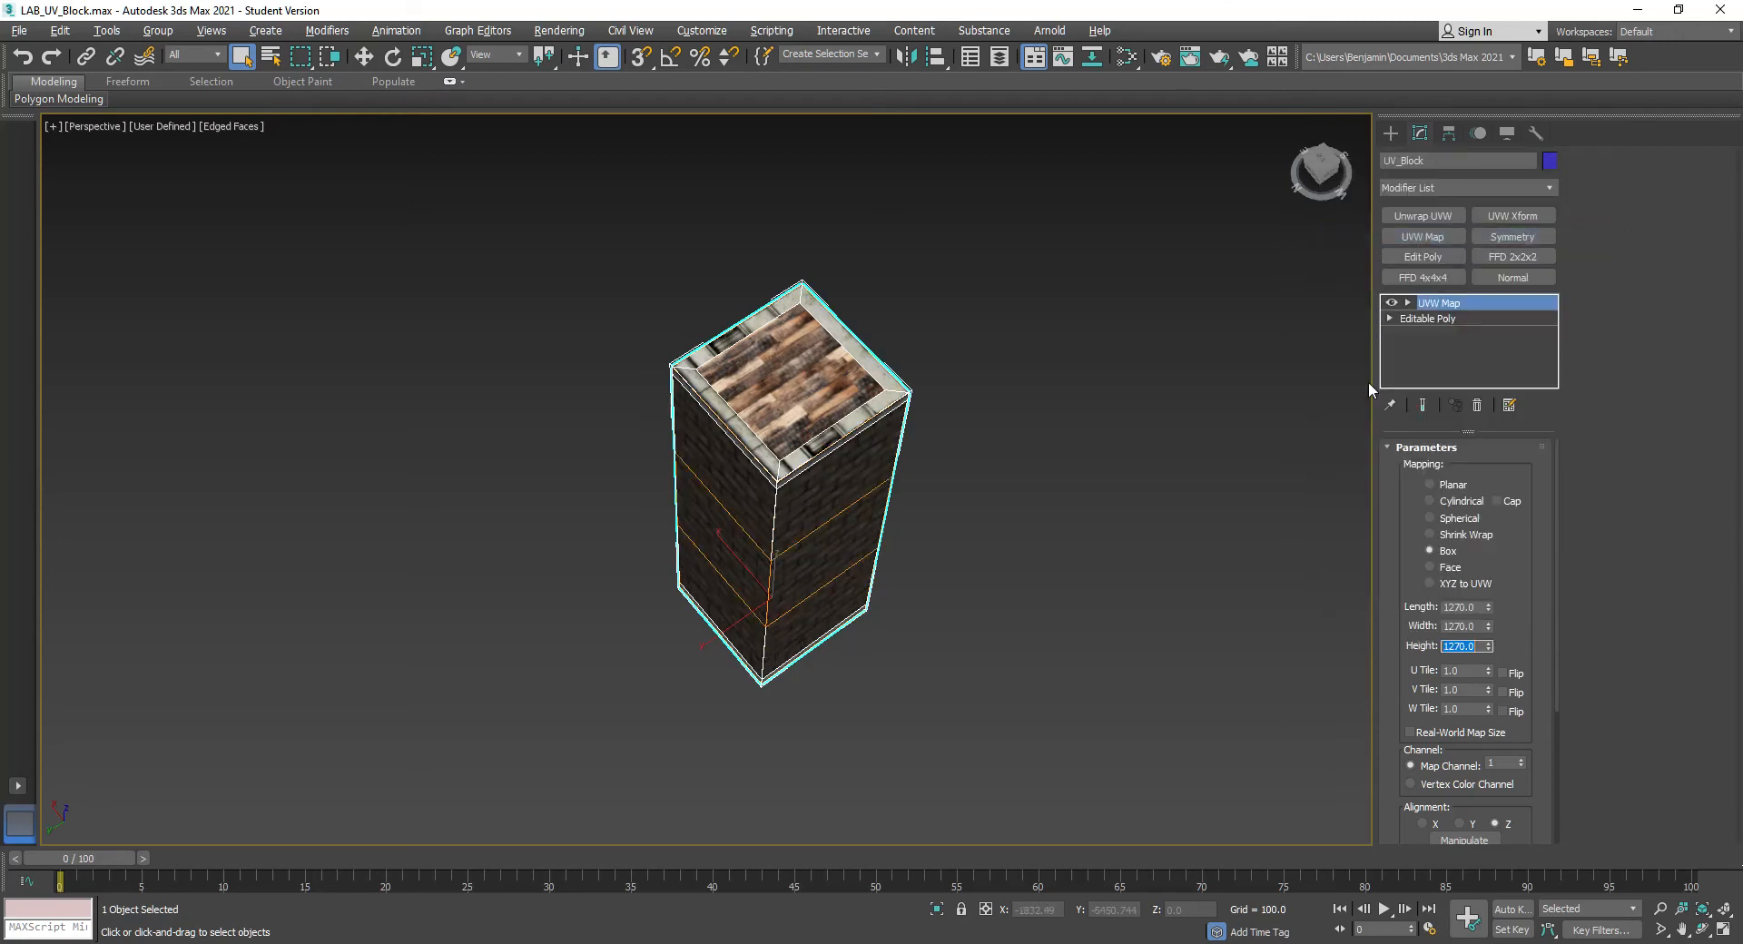
Try shifting the UVW Map gizmo vertically to slide the brick texture along the block's sides
middle_click_drag(752, 512, 796, 485)
scroll(796, 485, "up", 3)
key("ctrl+r")
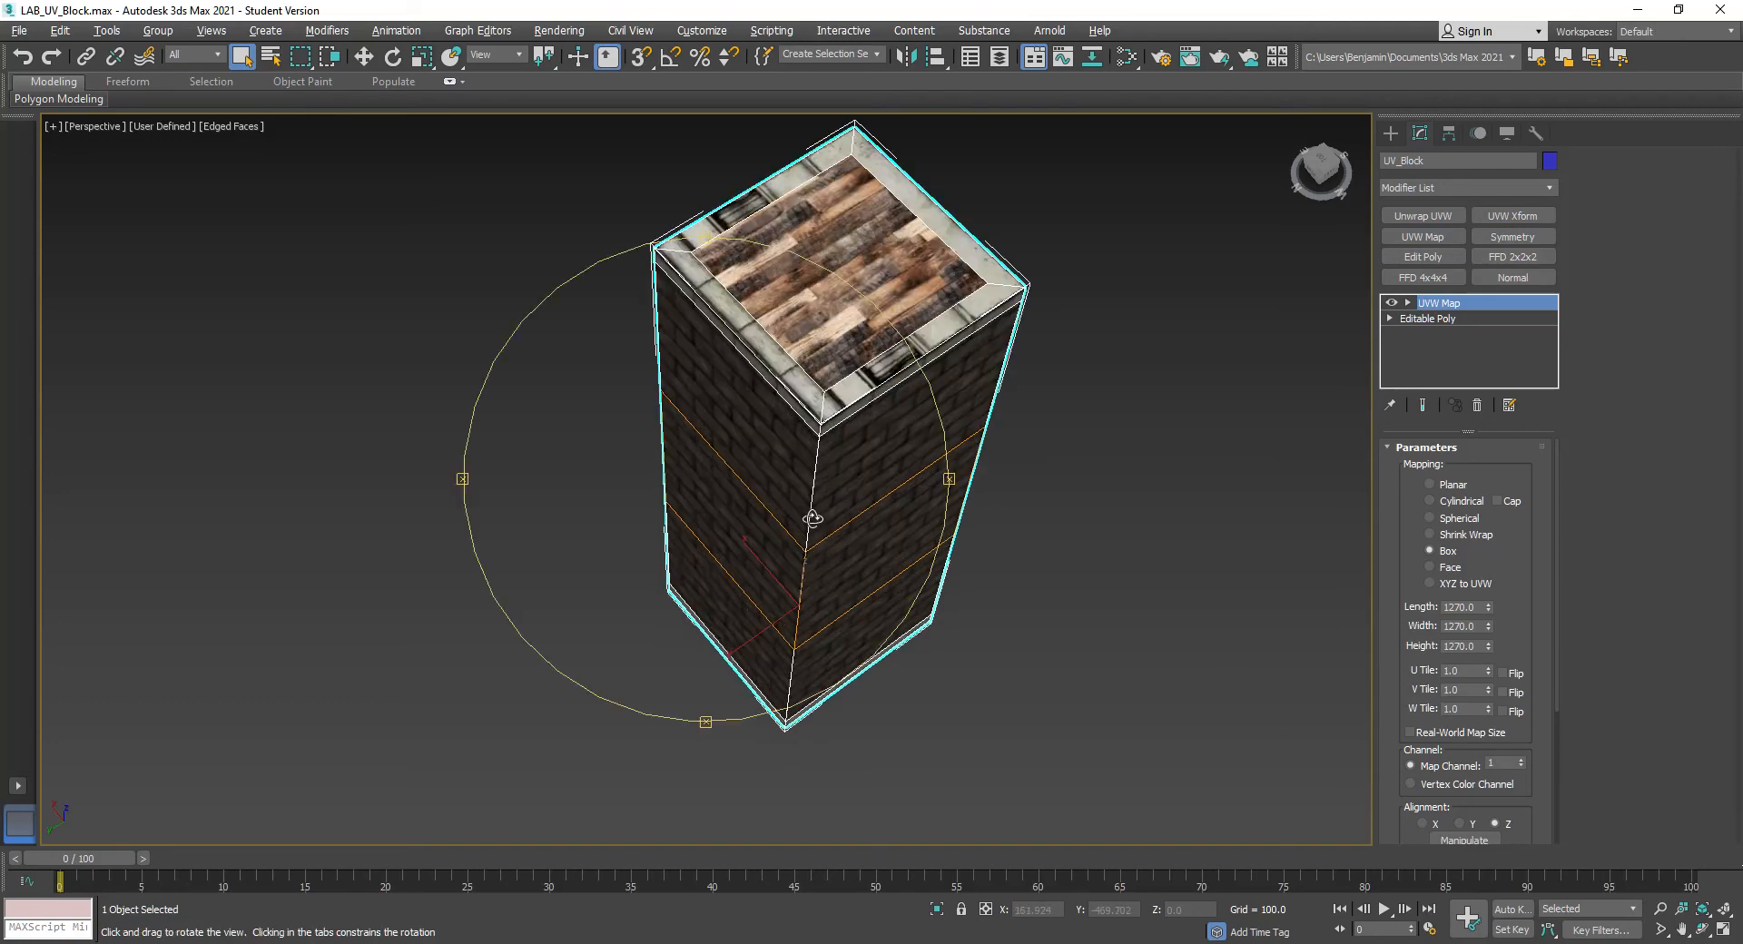
left_click_drag(850, 540, 572, 456)
middle_click_drag(572, 456, 762, 456, "alt")
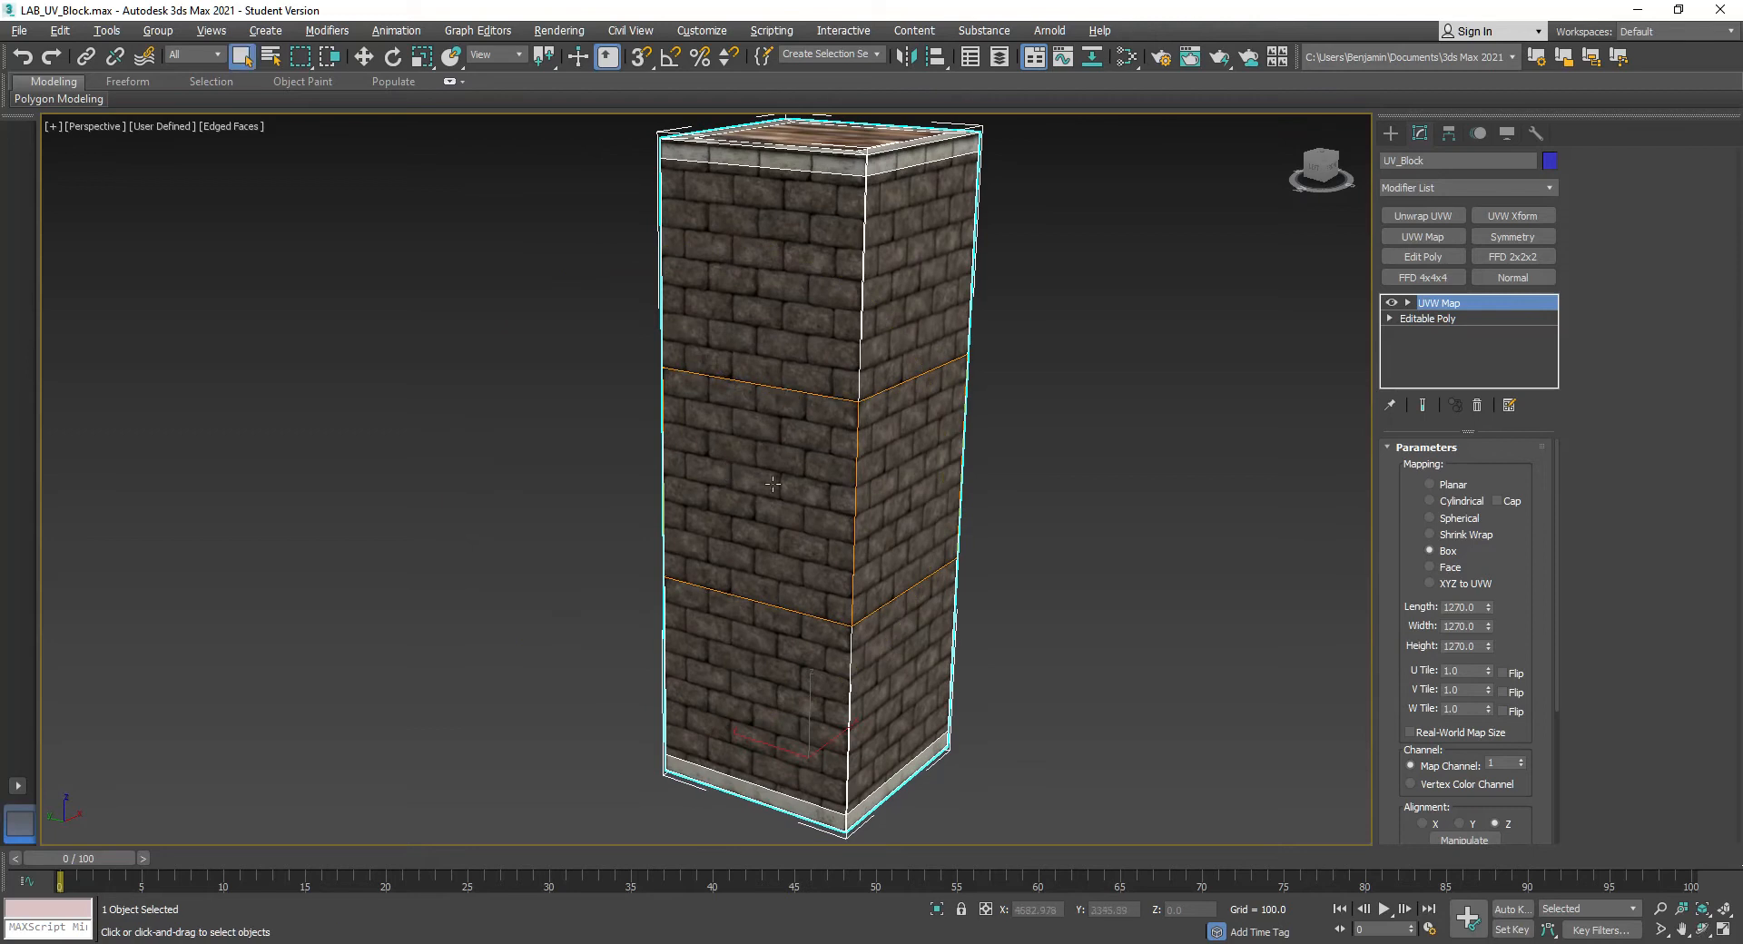
middle_click_drag(816, 416, 854, 462)
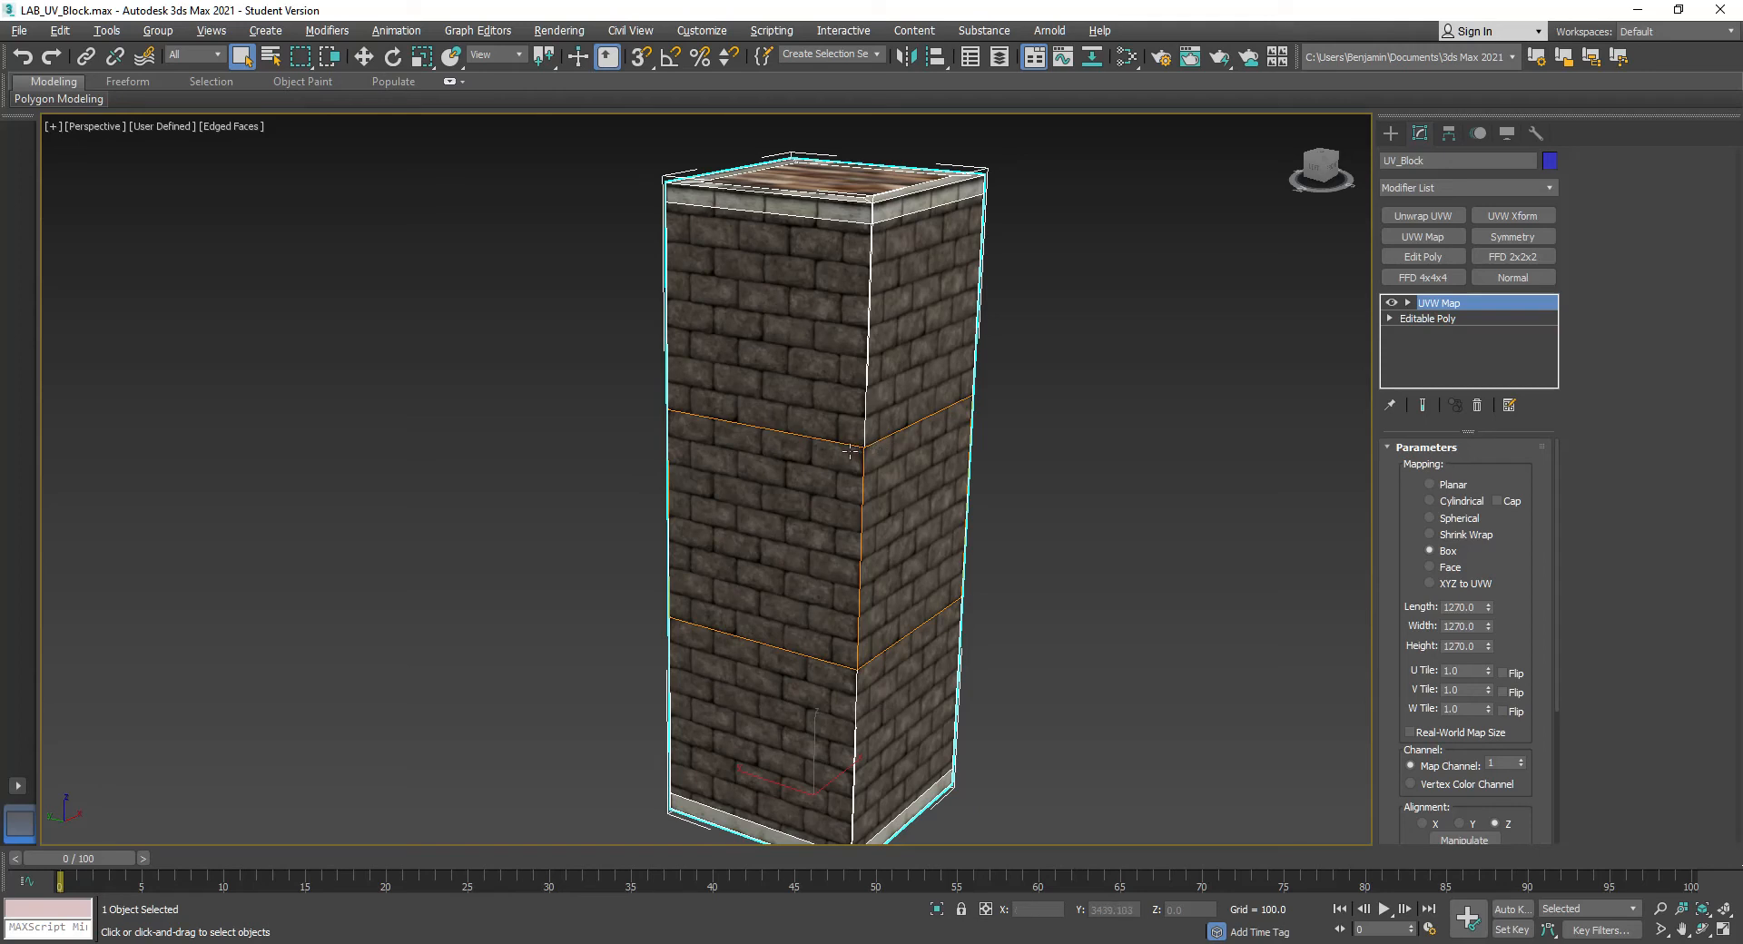
left_click(1407, 302)
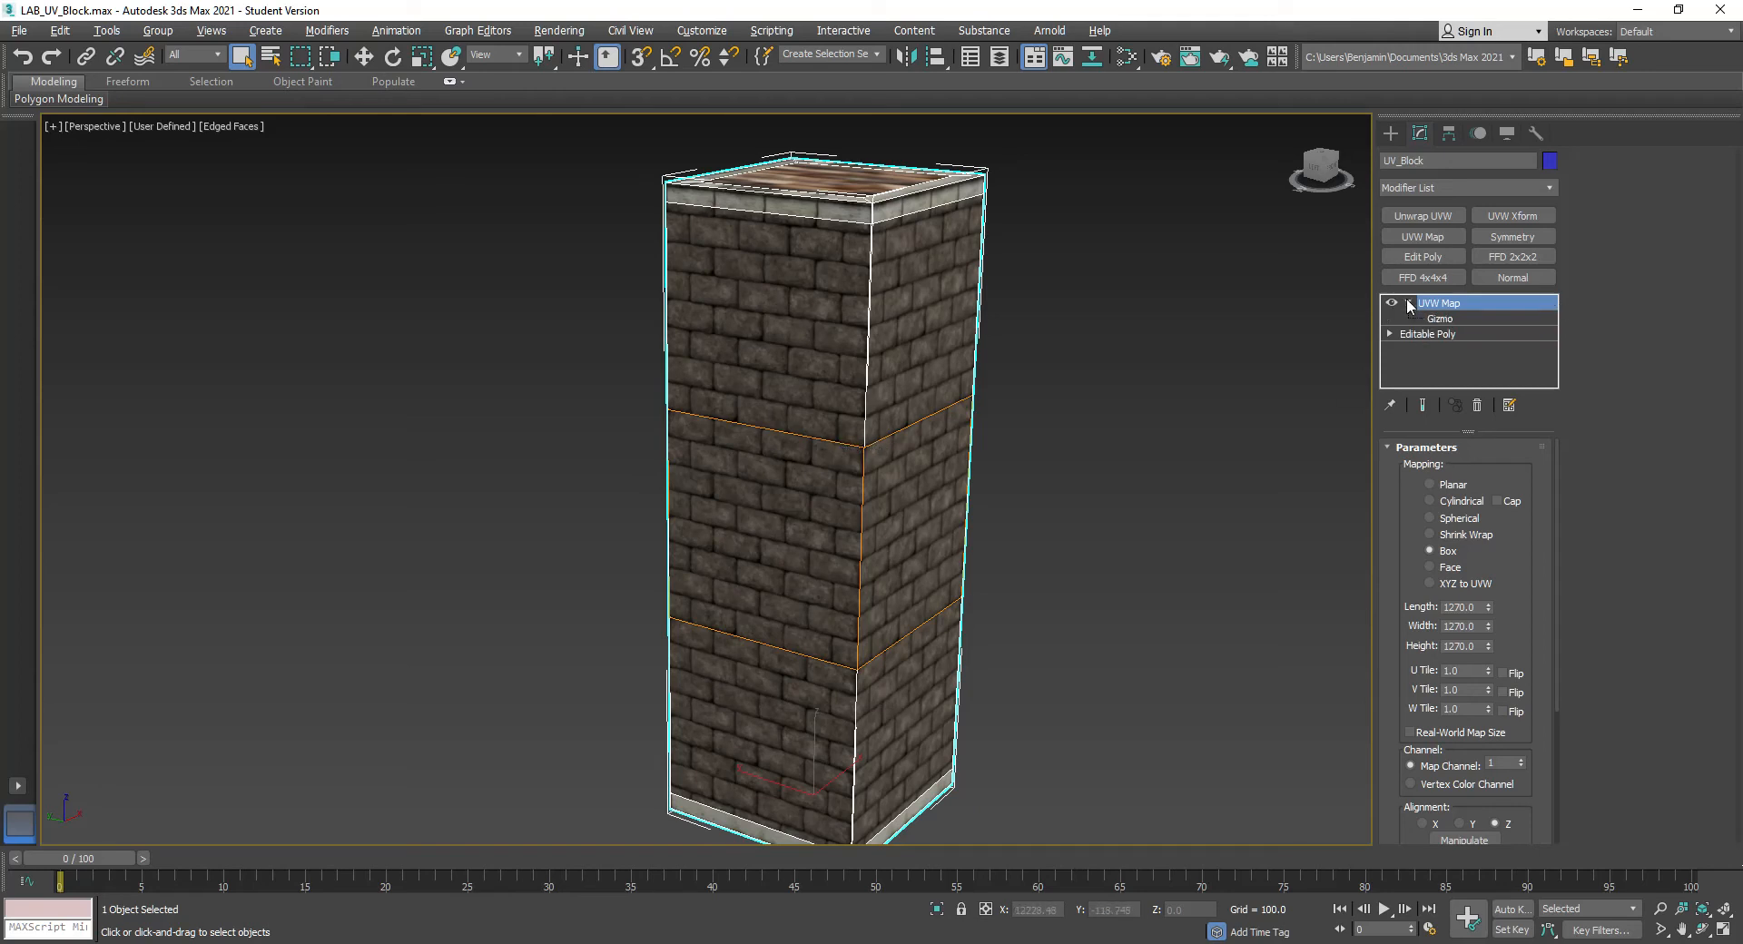
left_click(1436, 318)
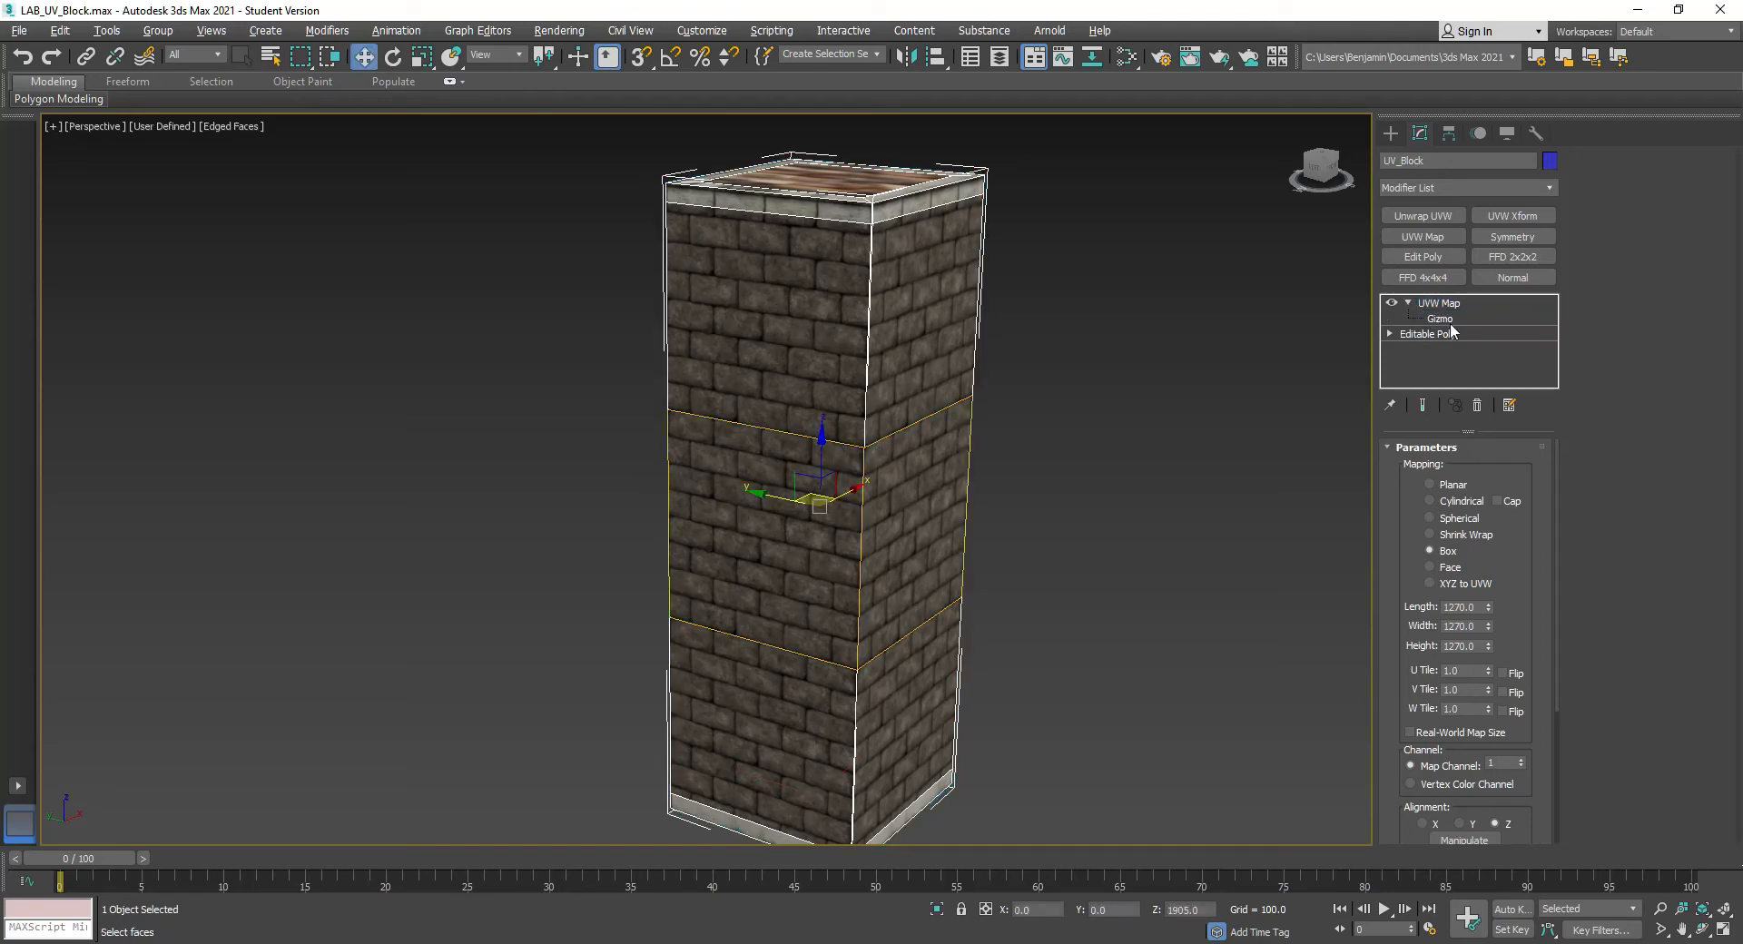
left_click_drag(813, 435, 820, 436)
right_click(821, 437)
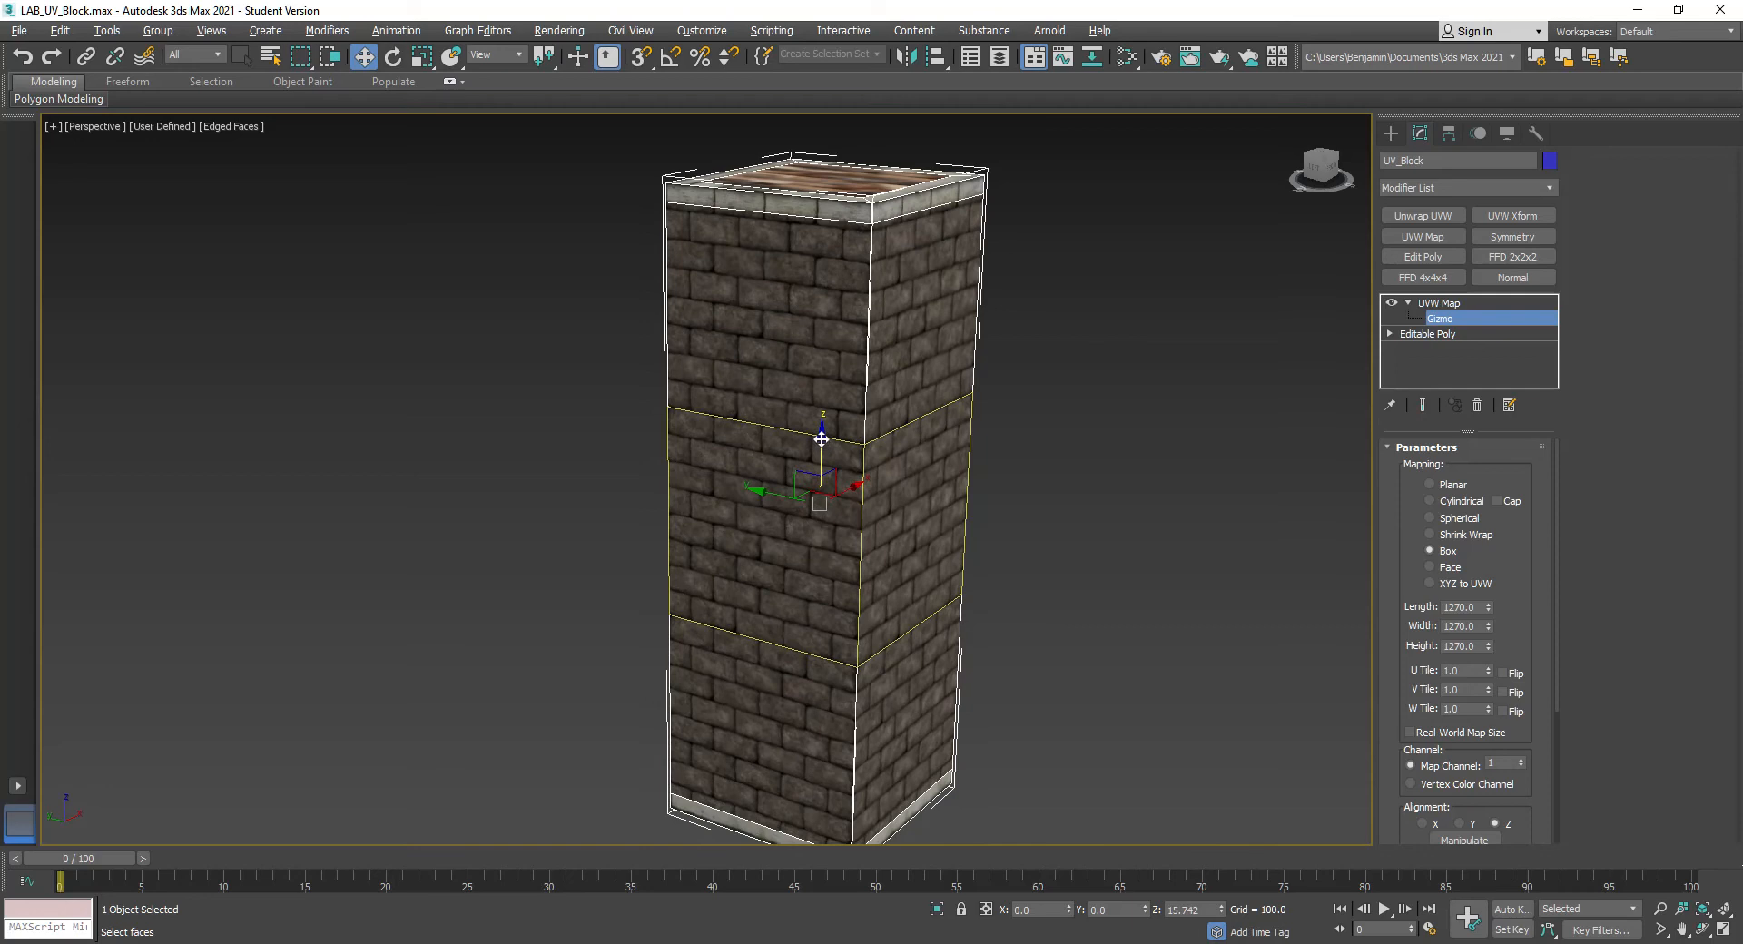
left_click_drag(820, 449, 817, 442)
right_click(817, 442)
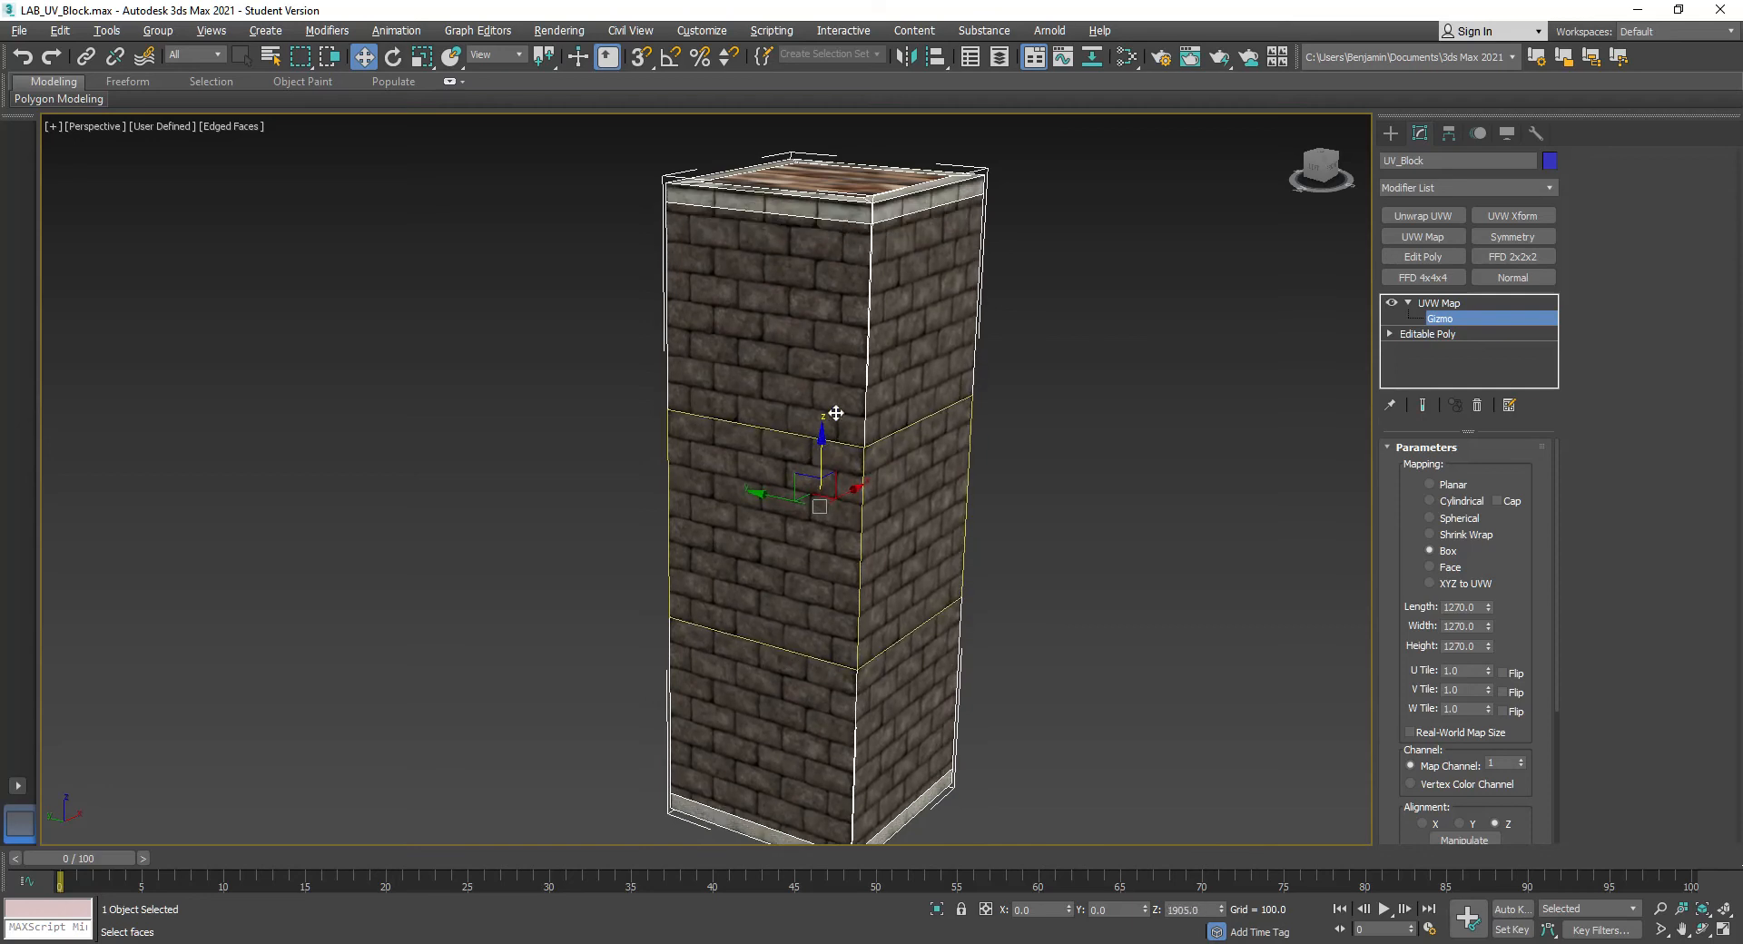
Collapse the block's modifier stack by converting it to an Editable Poly
right_click(852, 407)
mouse_move(949, 585)
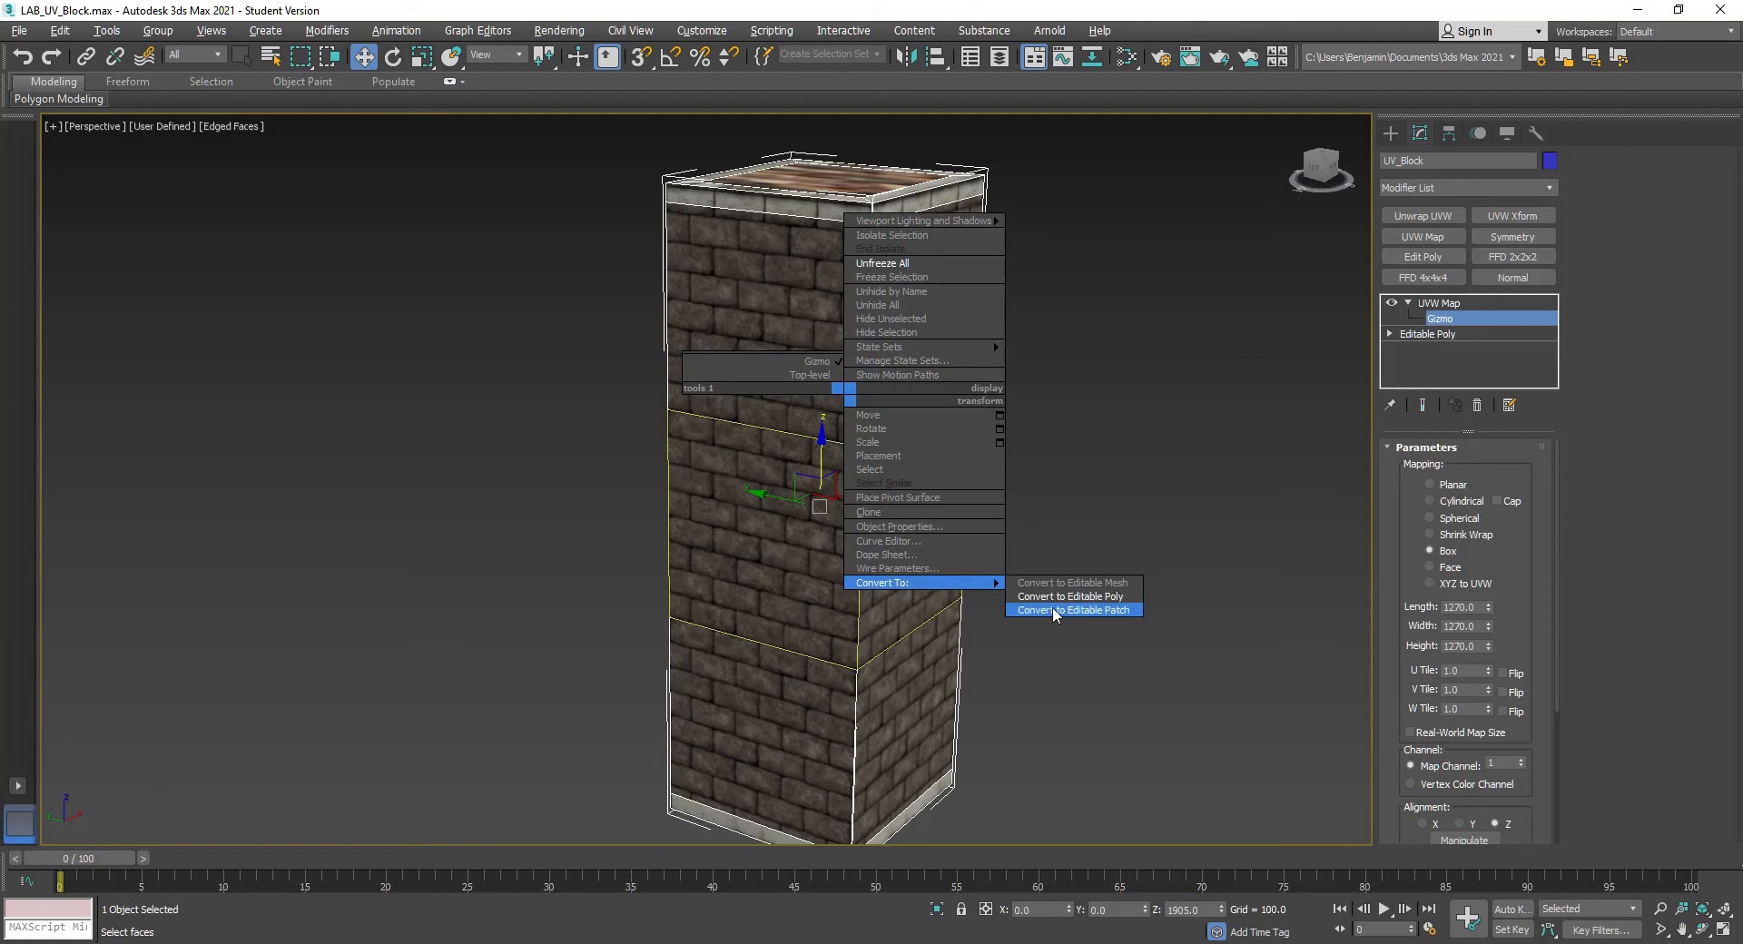
left_click(1111, 591)
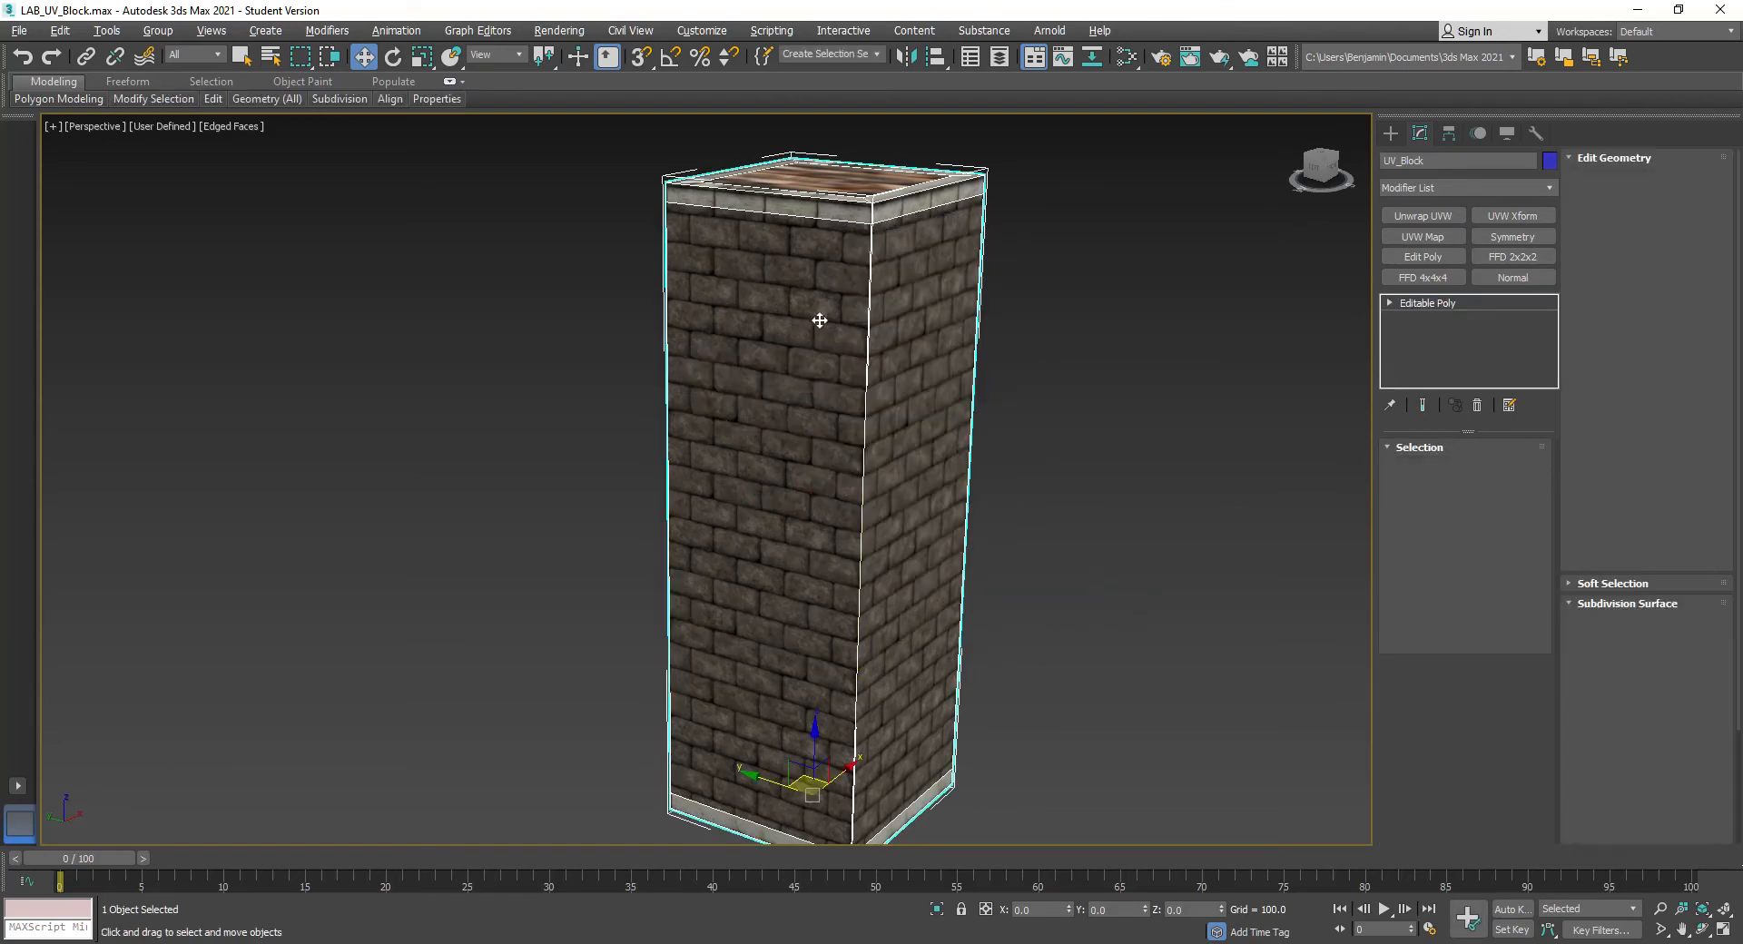
Add an Unwrap UVW modifier to the block and expand its sub-object levels, leaving no polygons selected
left_click(1423, 216)
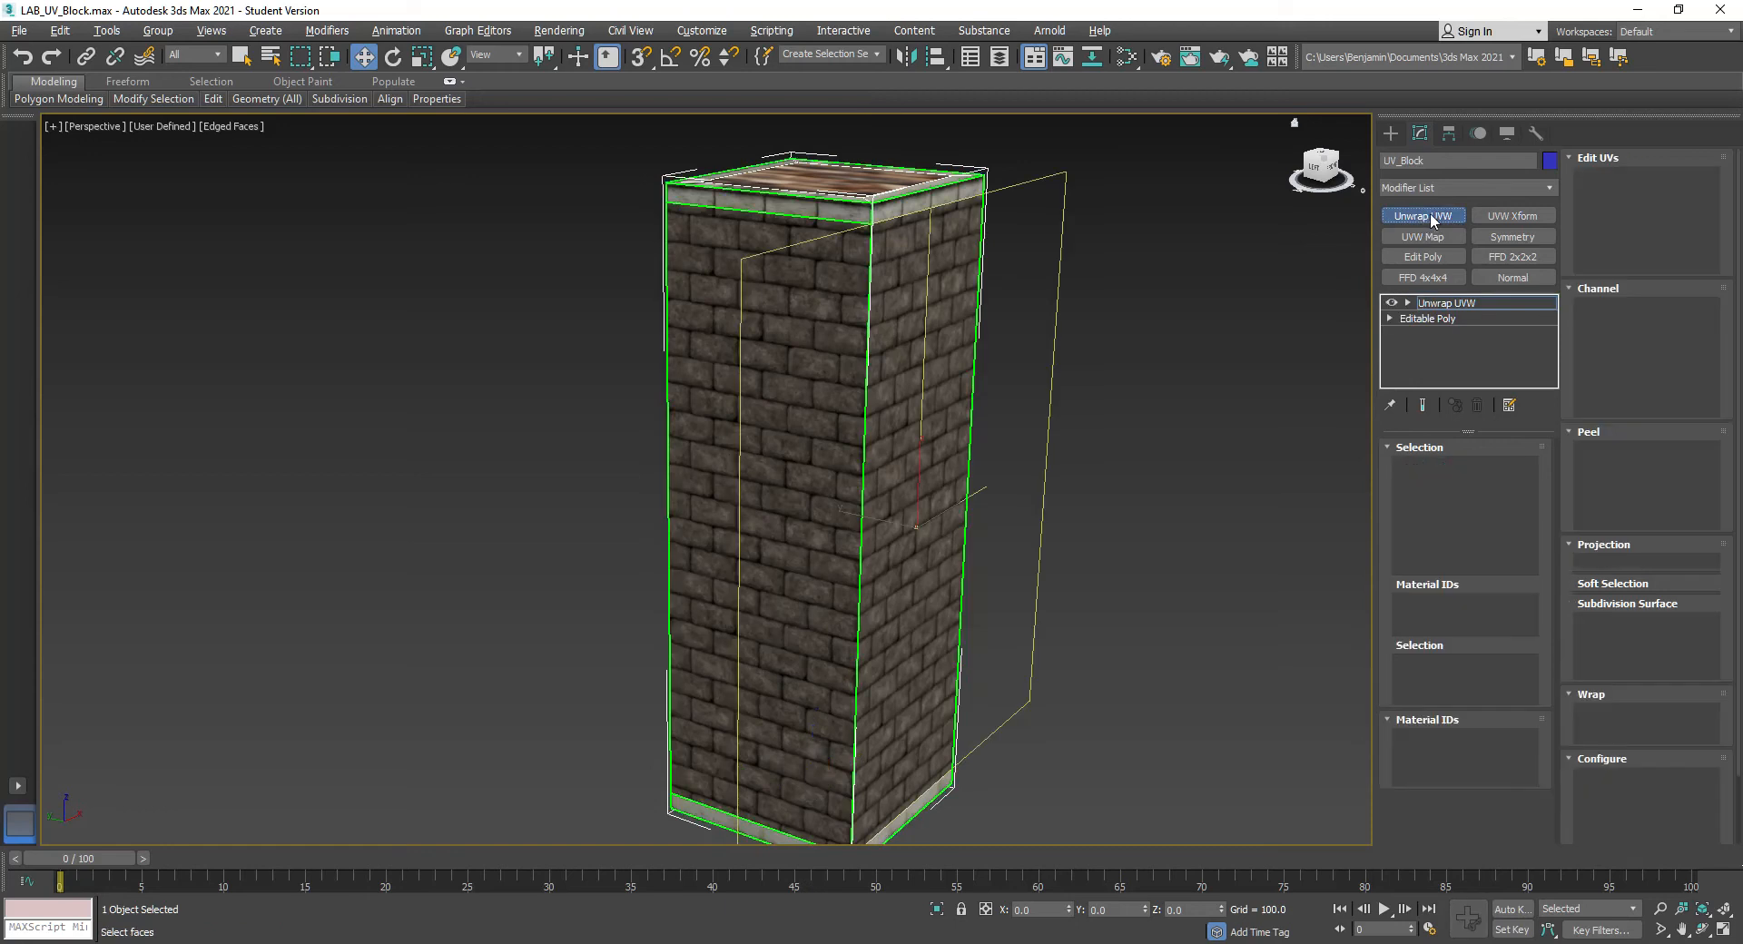
left_click(1410, 304)
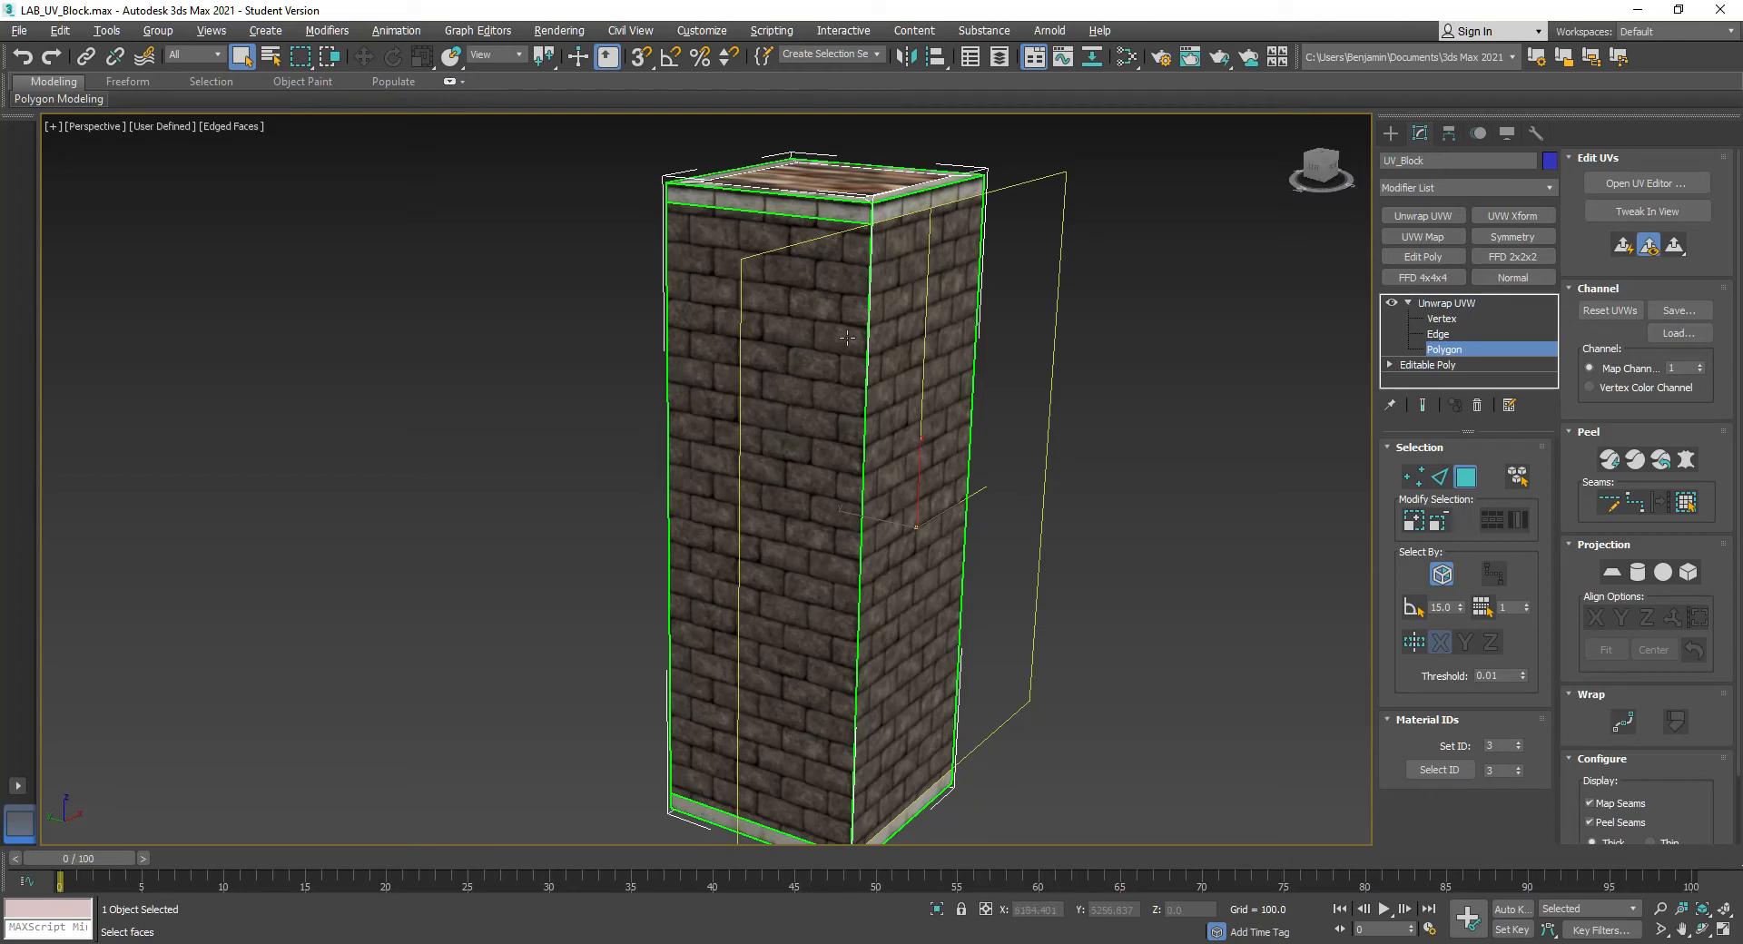
left_click(927, 350)
left_click(1217, 659)
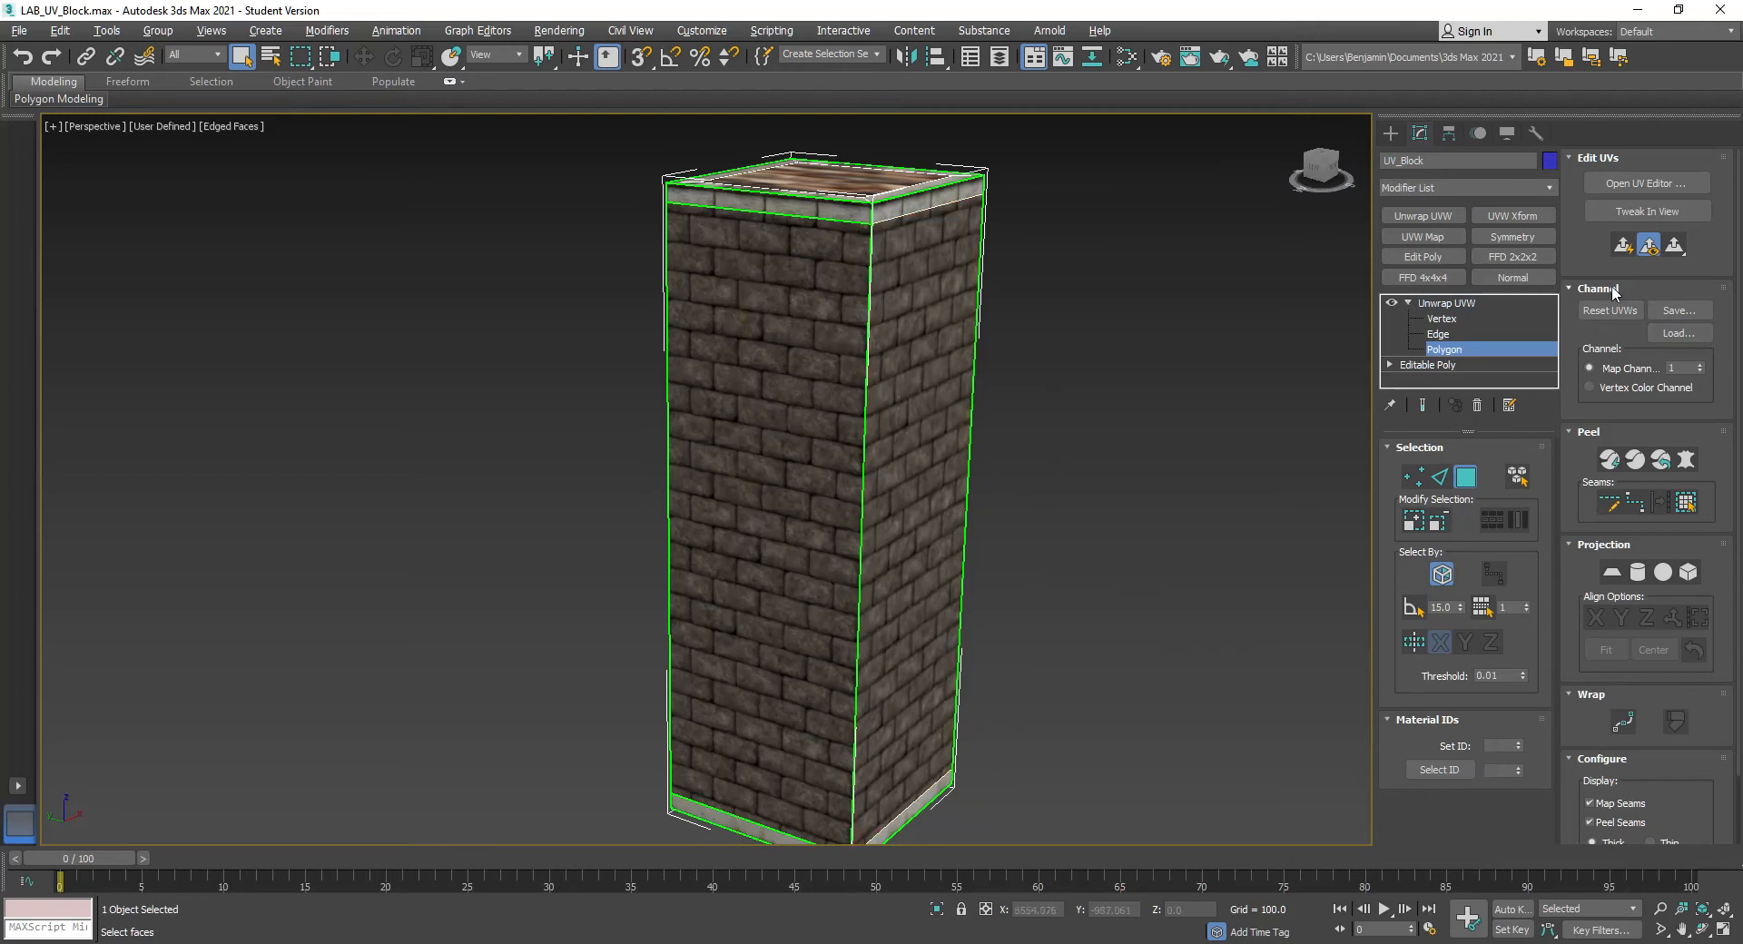
Open the UV editor with the whole box layout in view and change an option in its preferences
left_click(1665, 183)
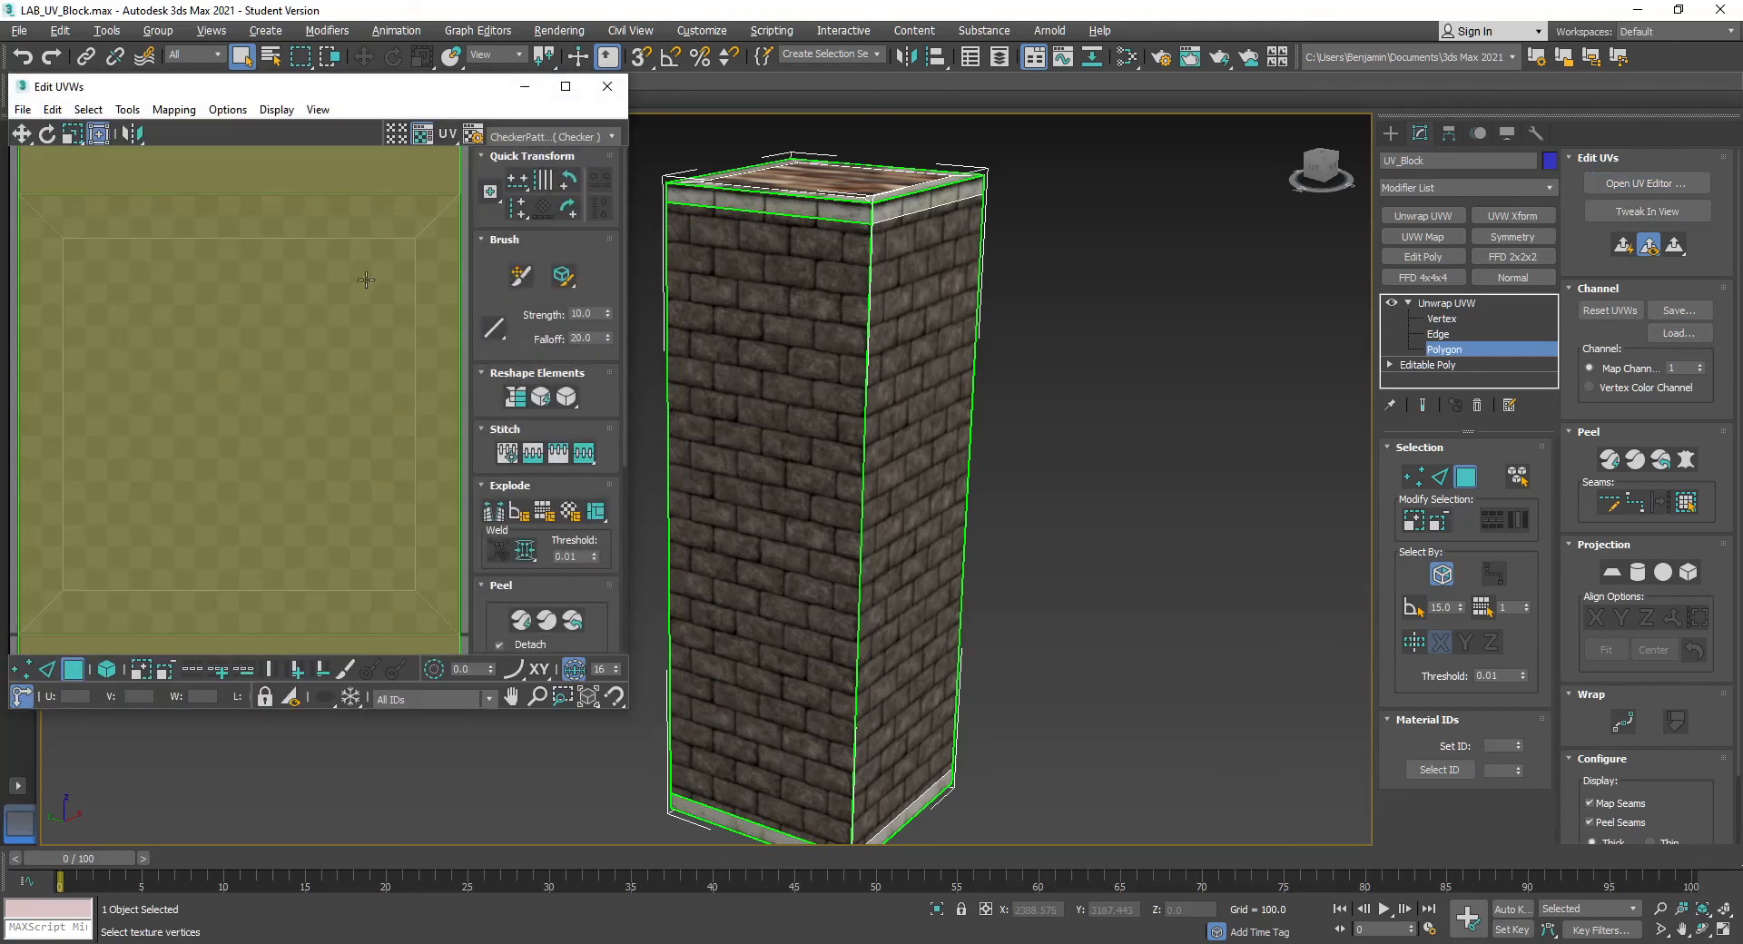
scroll(266, 207, "down", 10)
scroll(256, 226, "up", 5)
middle_click_drag(334, 249, 310, 336)
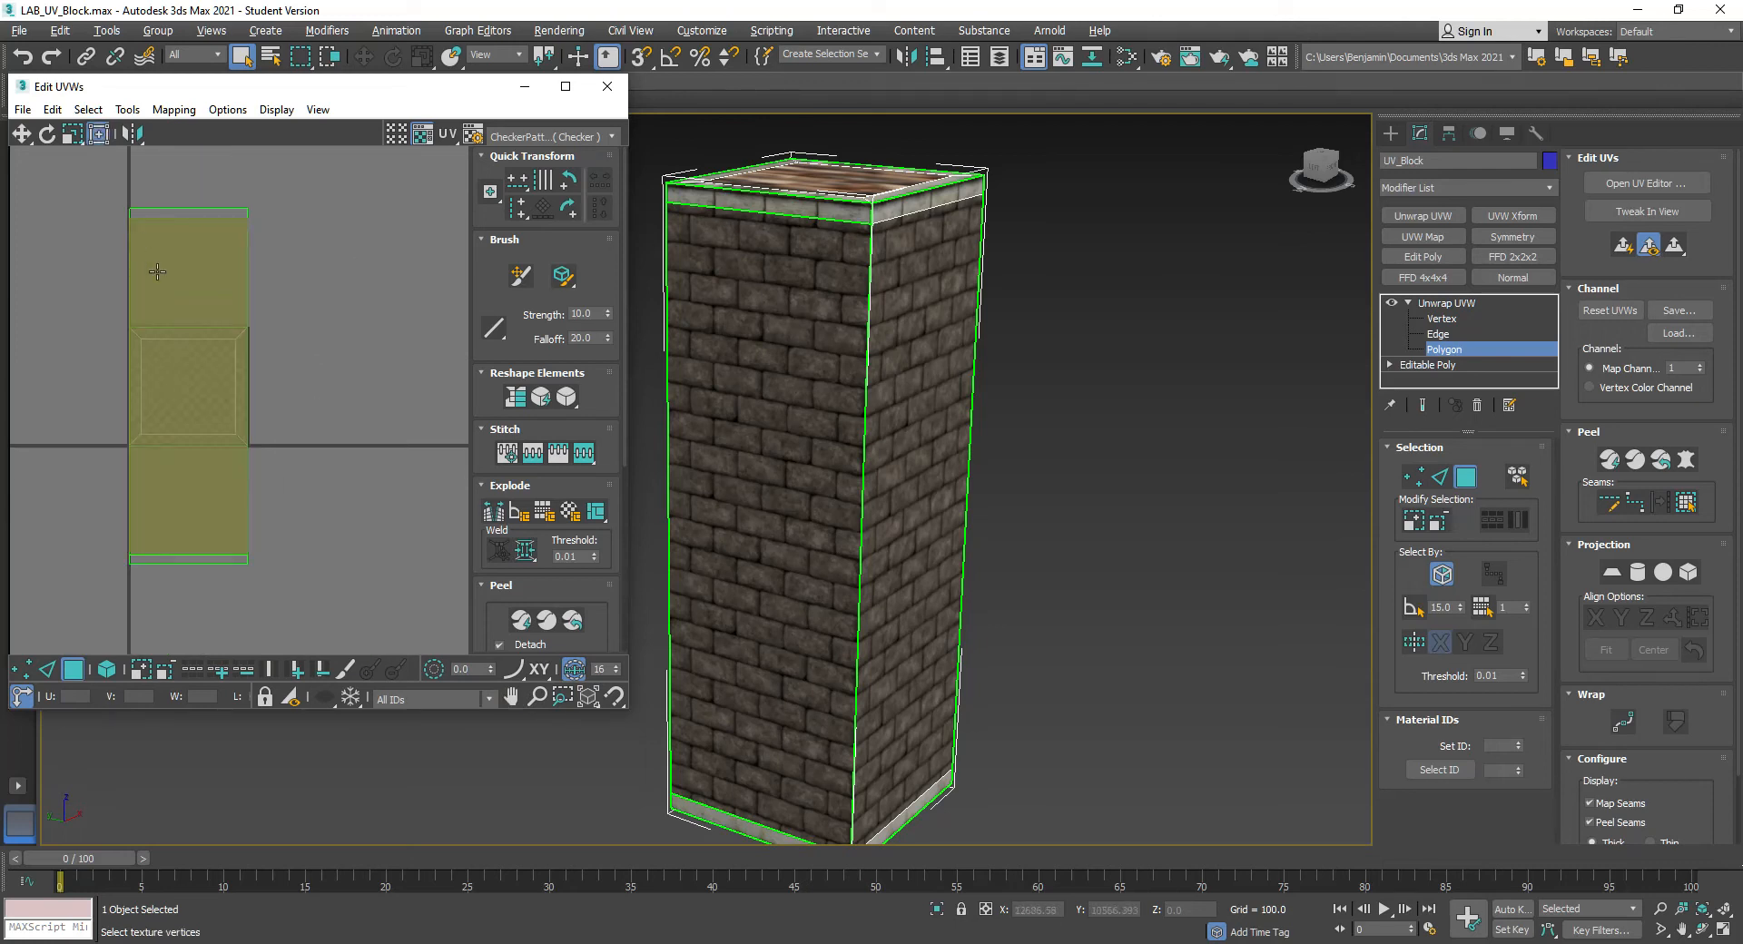
left_click(228, 109)
left_click(256, 207)
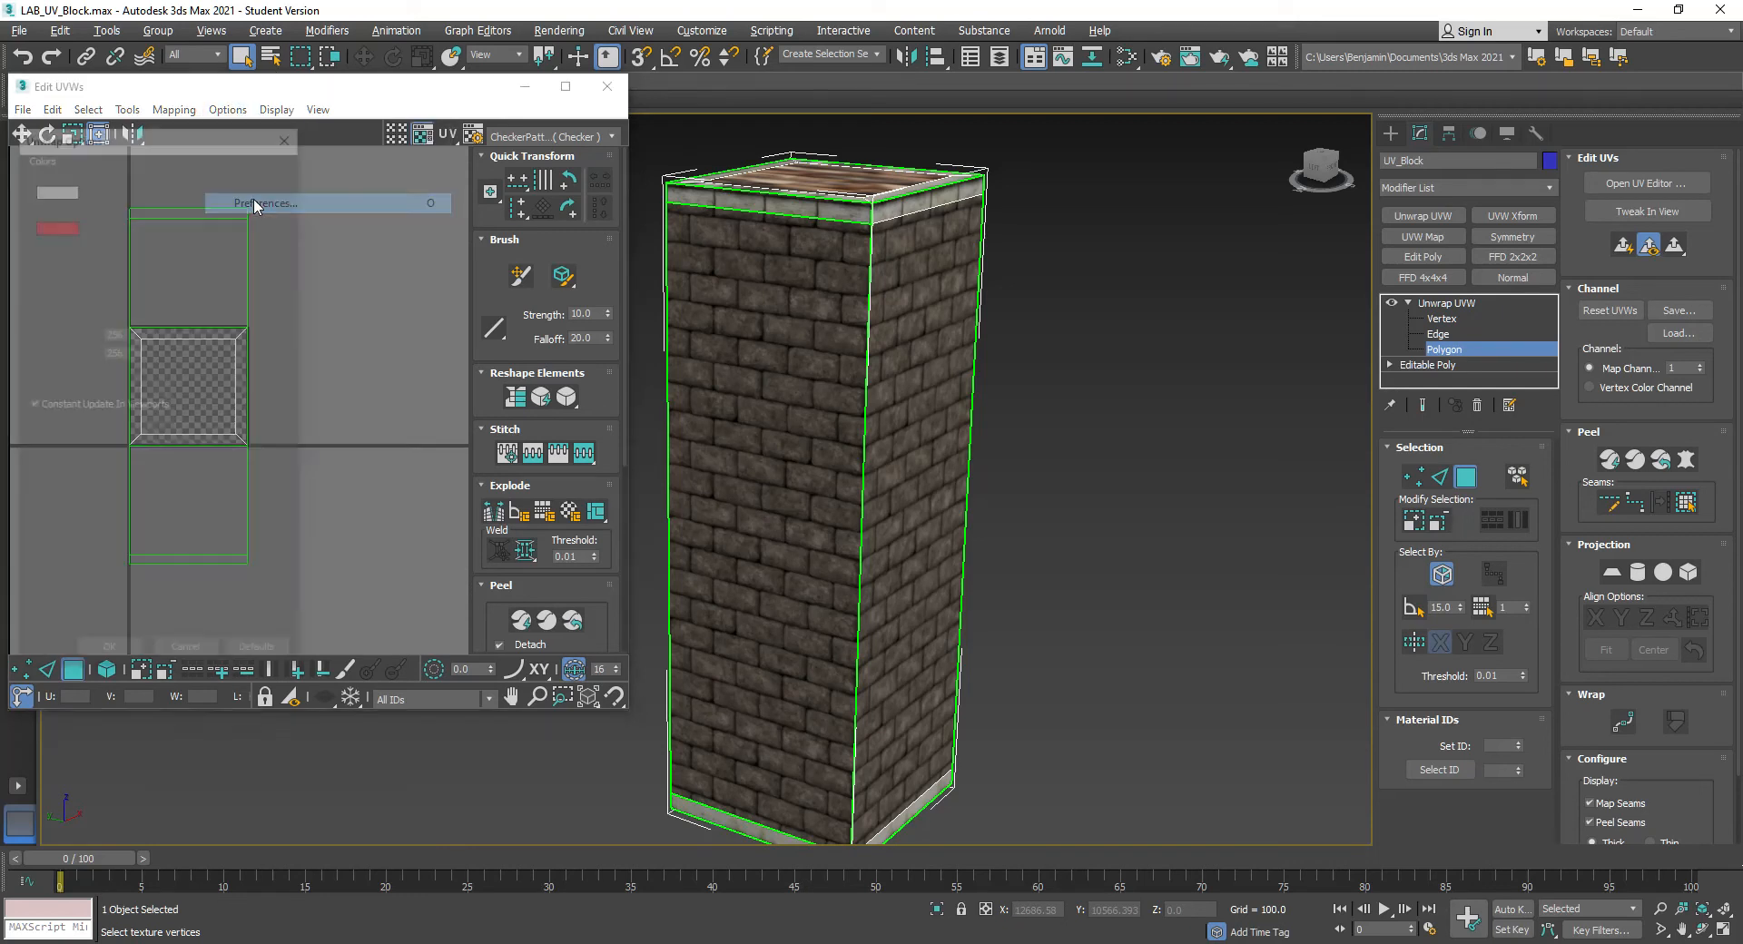
left_click(33, 559)
left_click(106, 656)
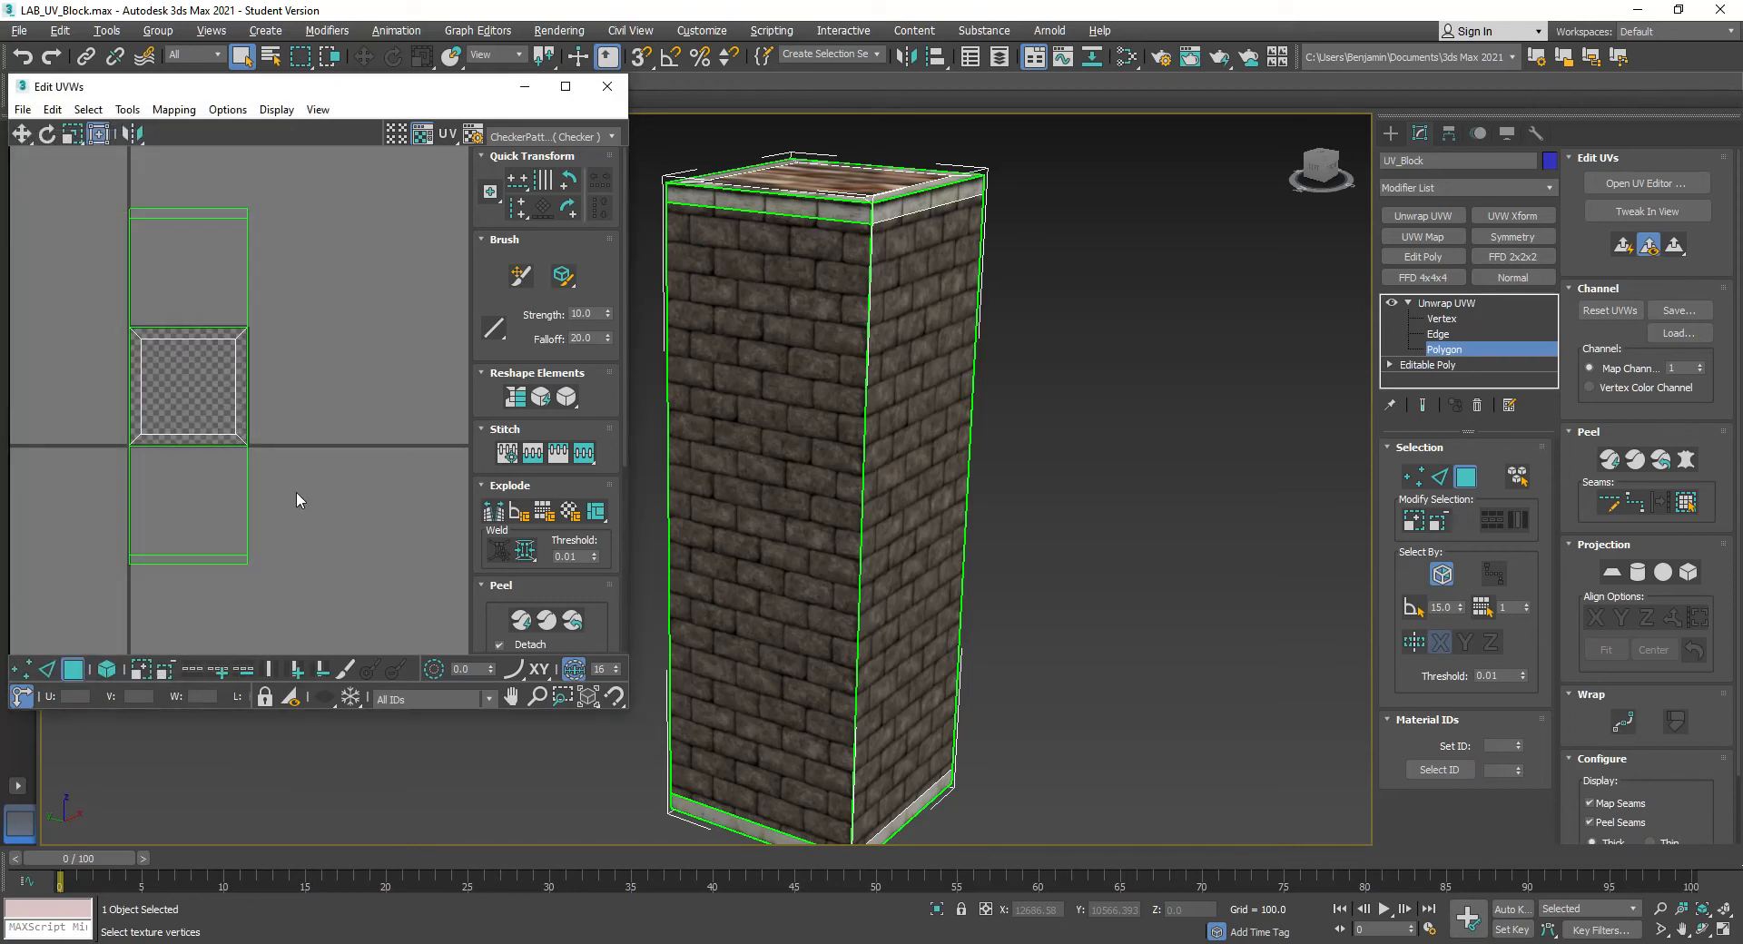
Enlarge the UV editor window while keeping the block and its wooden top visible beside it
middle_click_drag(993, 464, 1178, 465)
left_click_drag(625, 716, 919, 919)
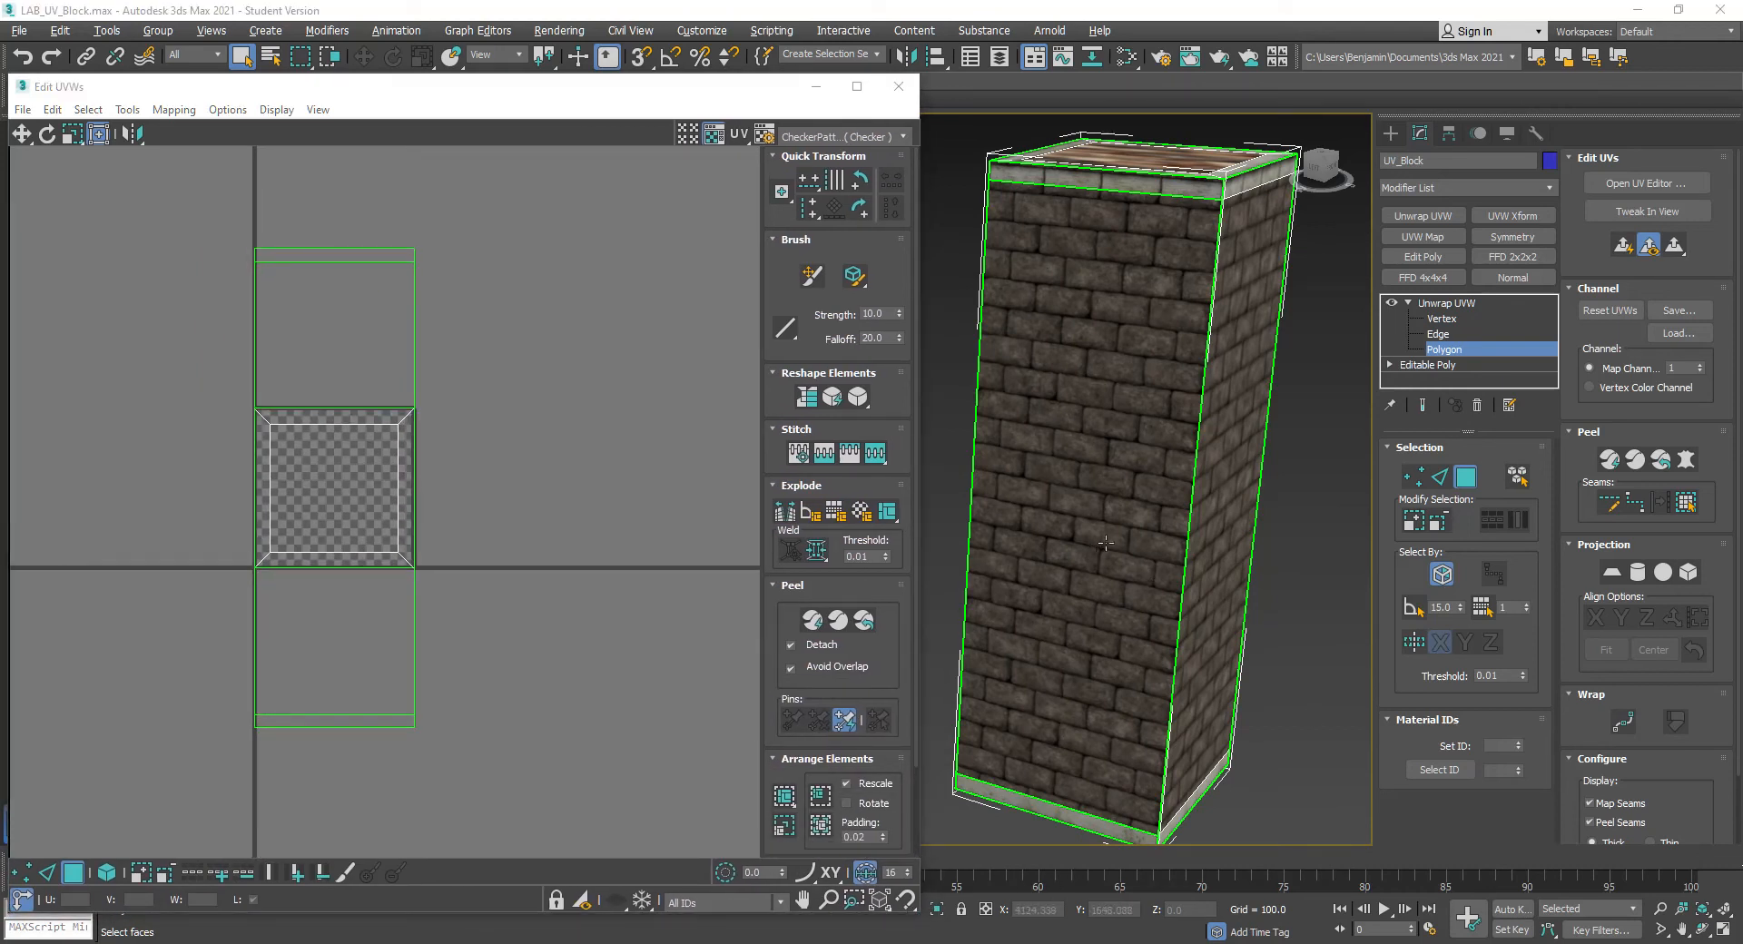
middle_click_drag(1155, 349, 890, 531)
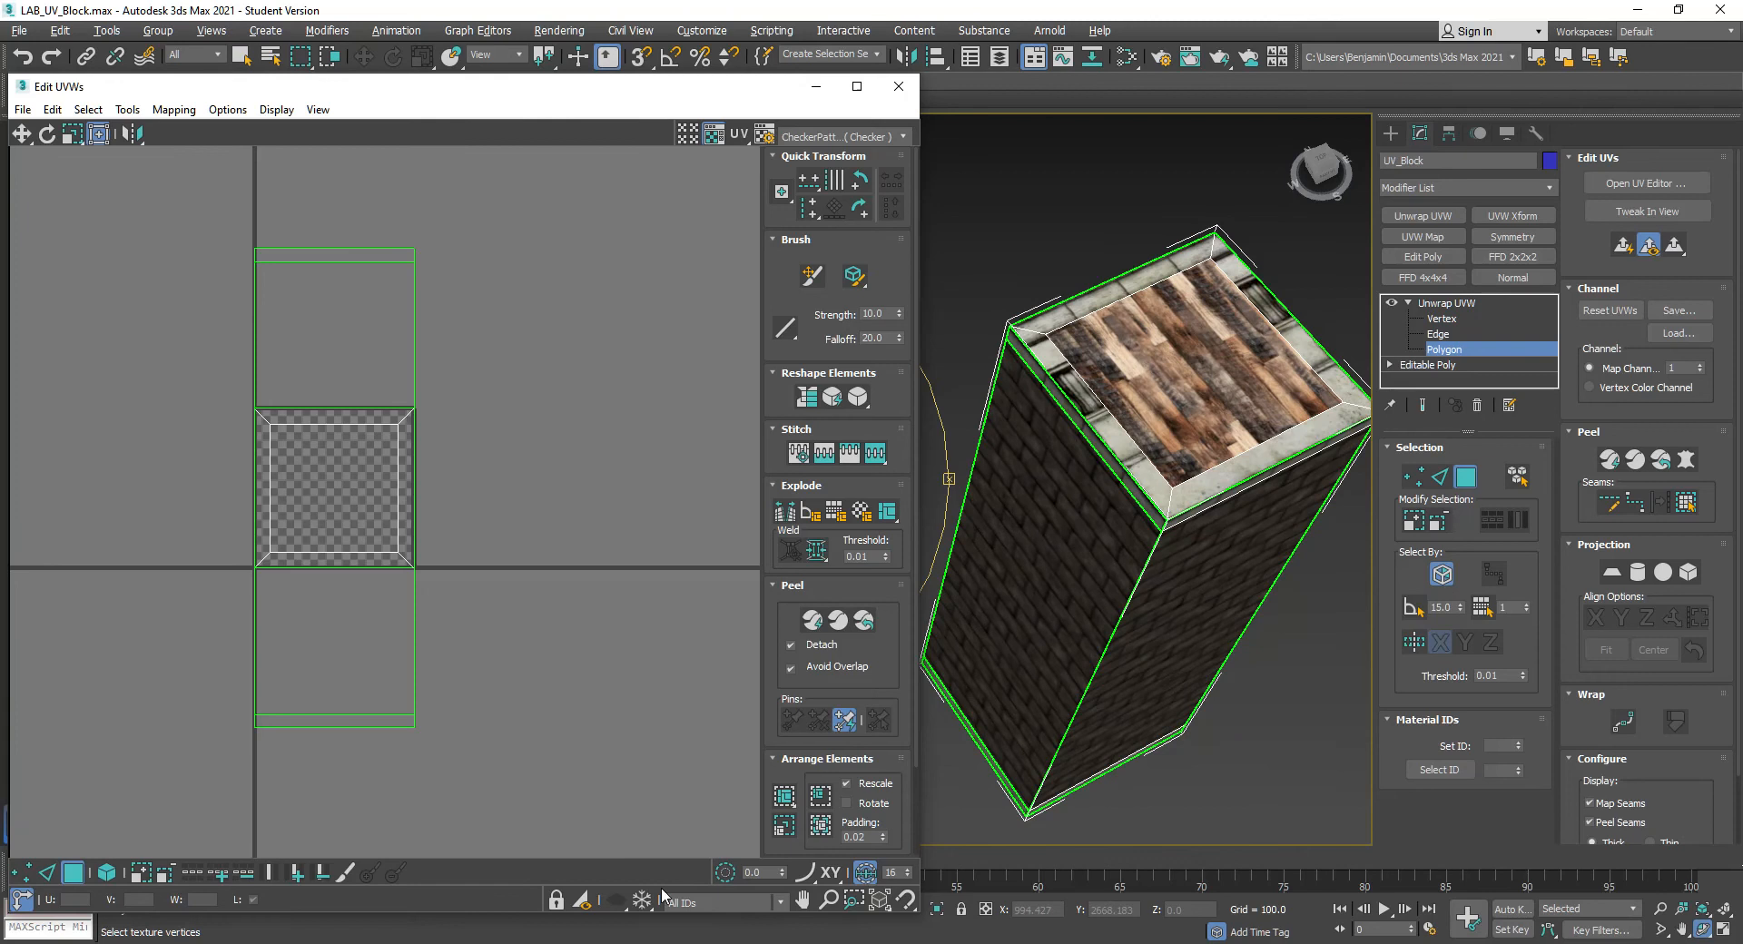
Filter the UV editor to the 2:B_WOOD material ID, select its face to check it on the block, and clear the selection
left_click(722, 901)
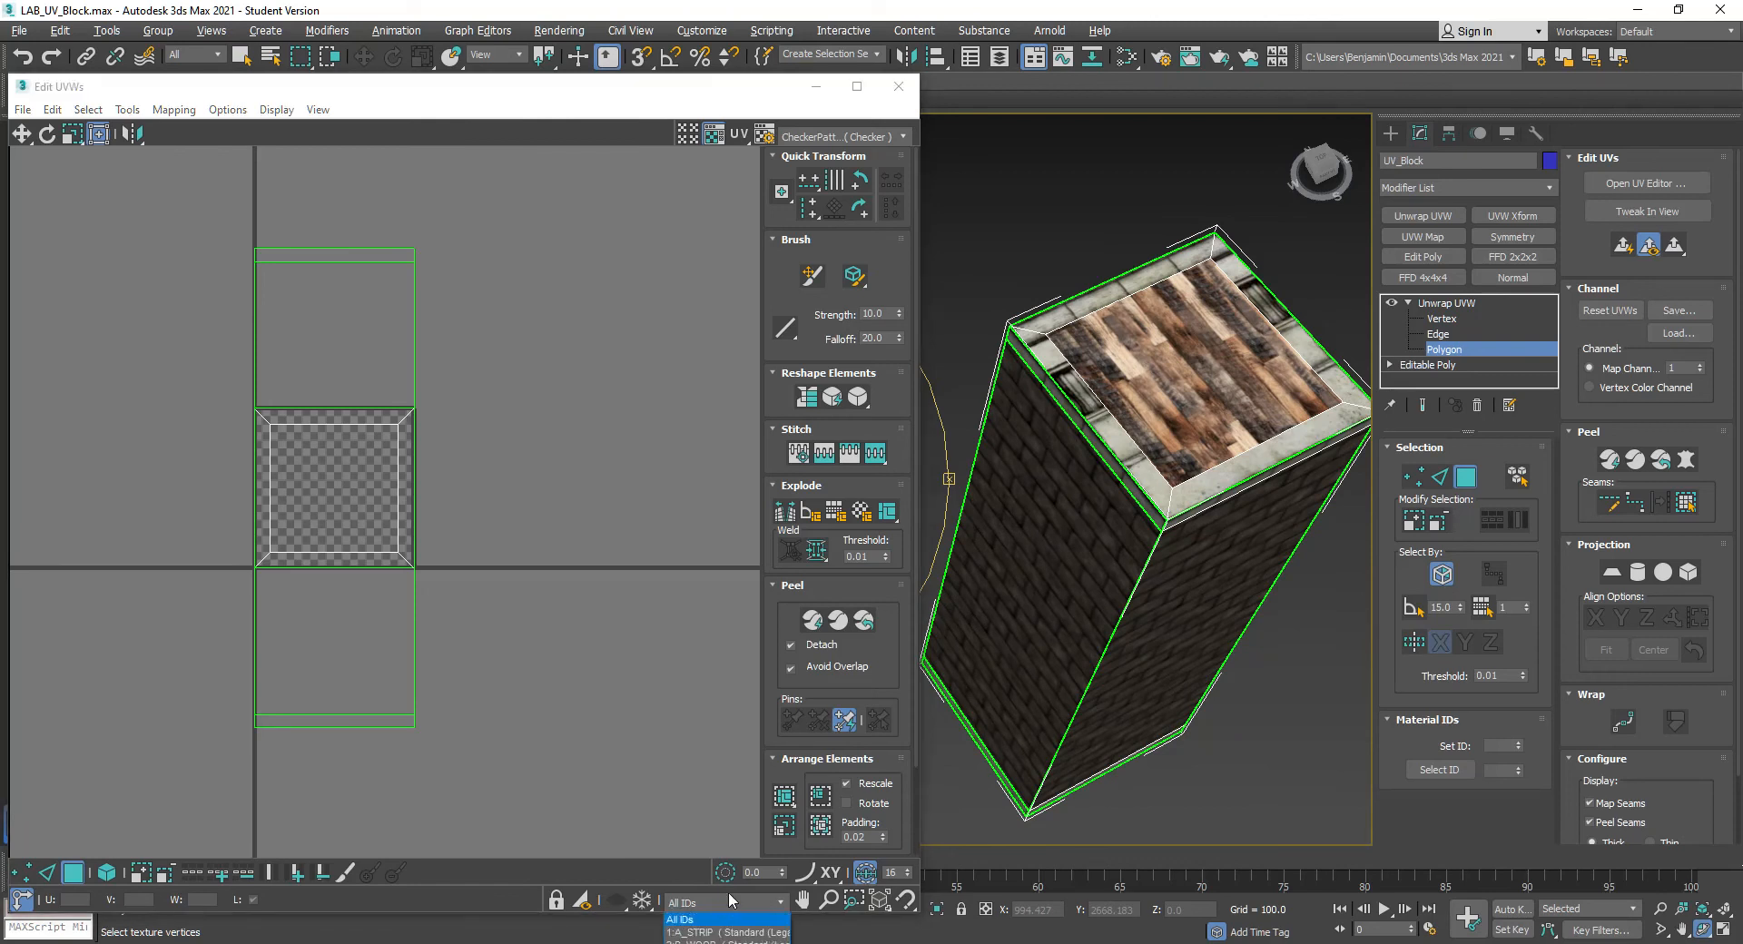
left_click(721, 941)
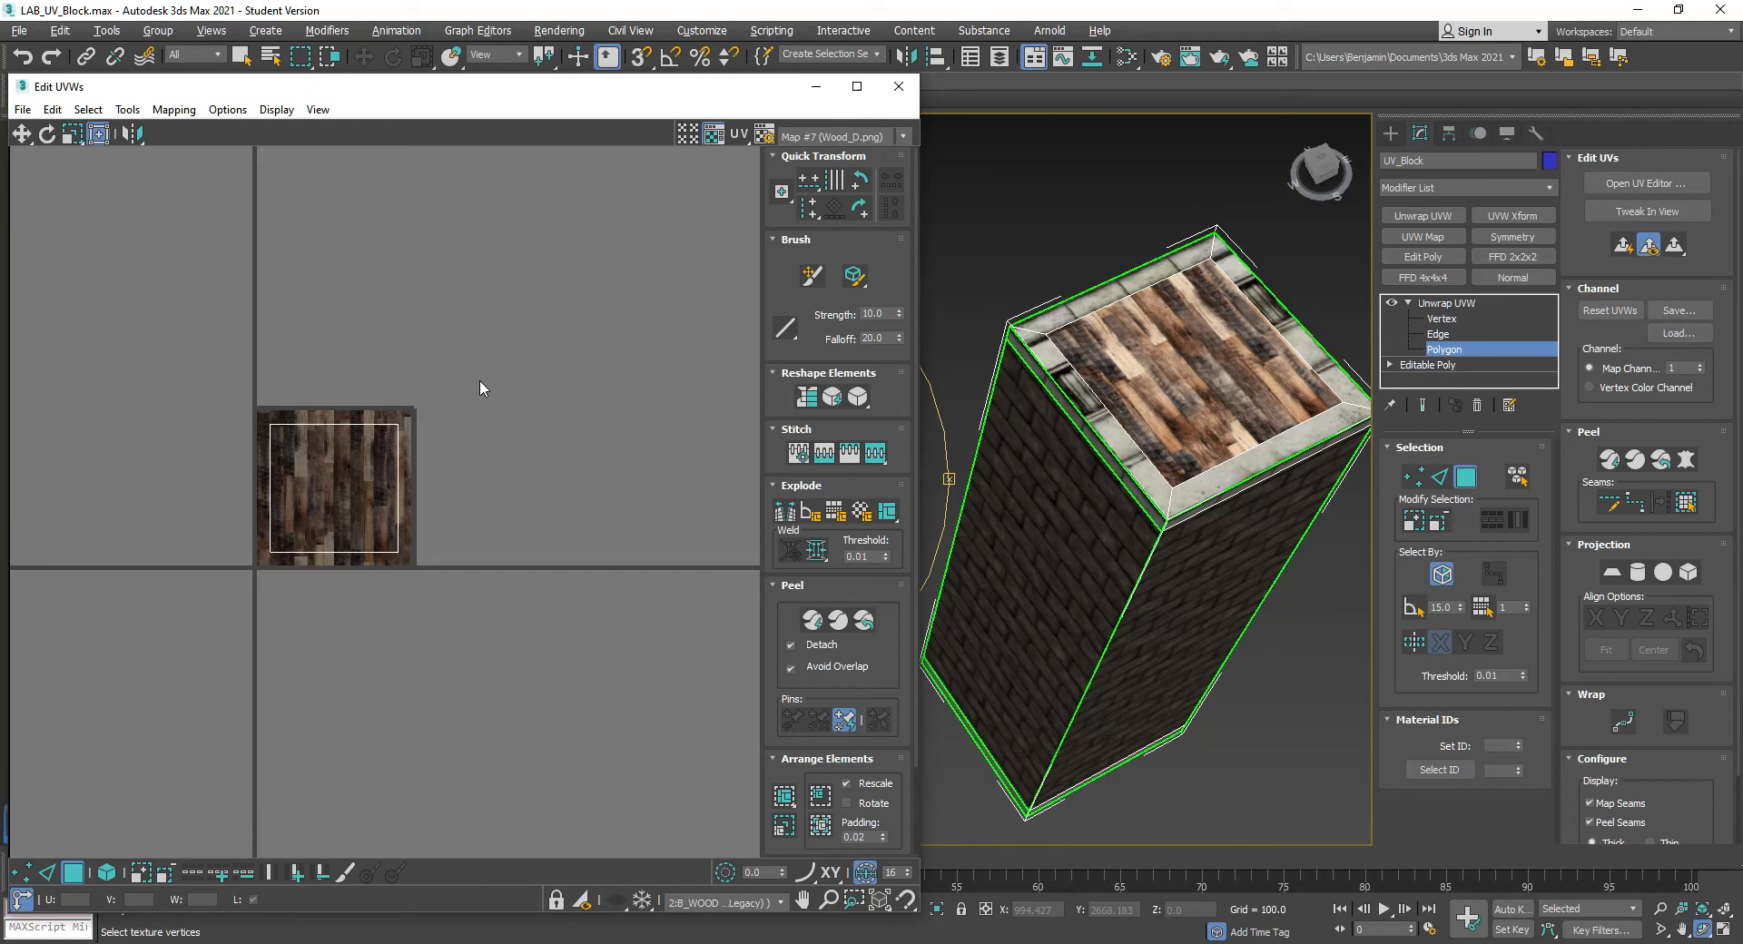
left_click_drag(600, 194, 27, 856)
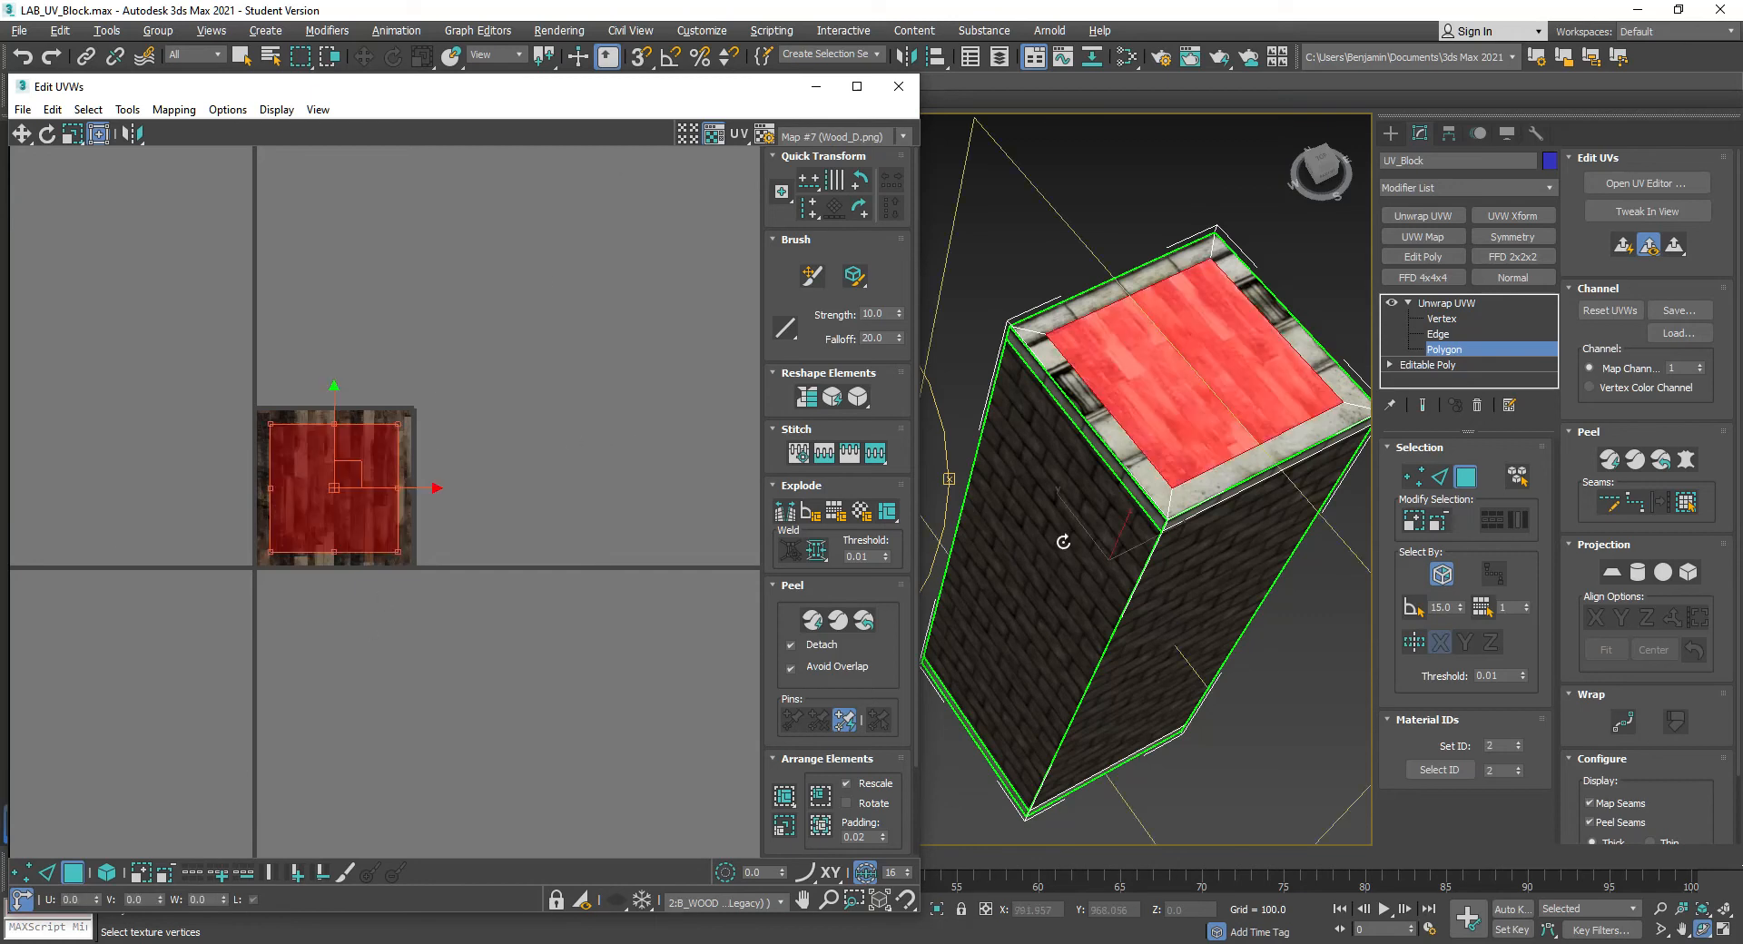
scroll(1068, 343, "up", 4)
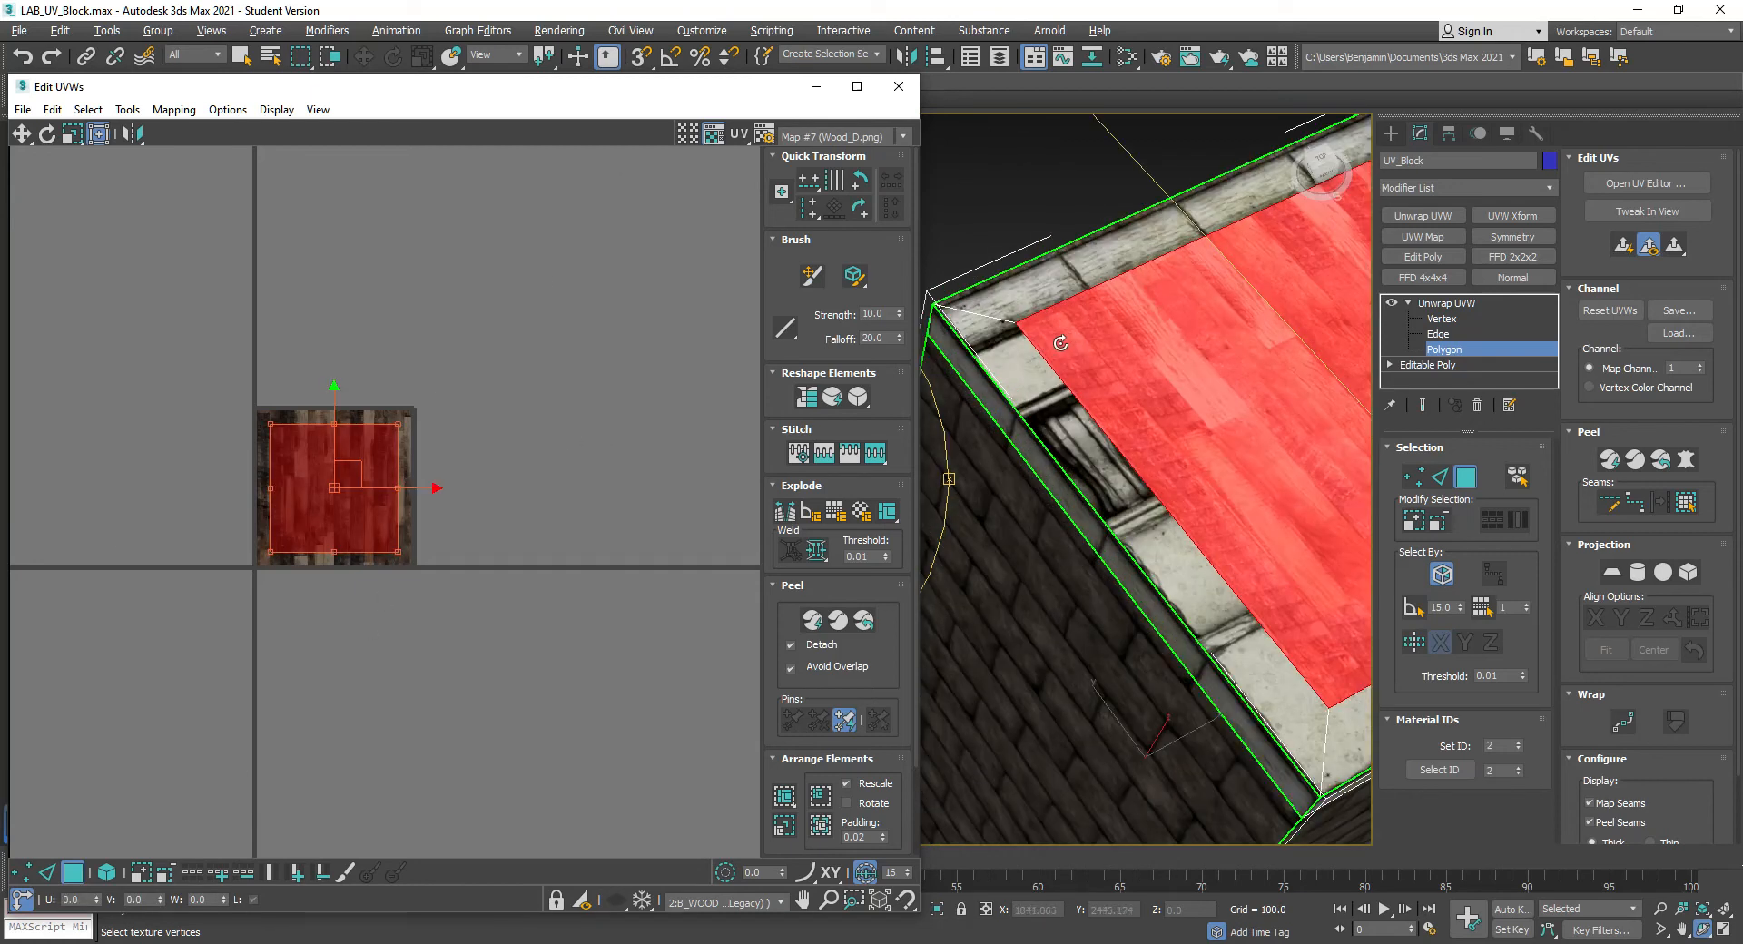
right_click(970, 176)
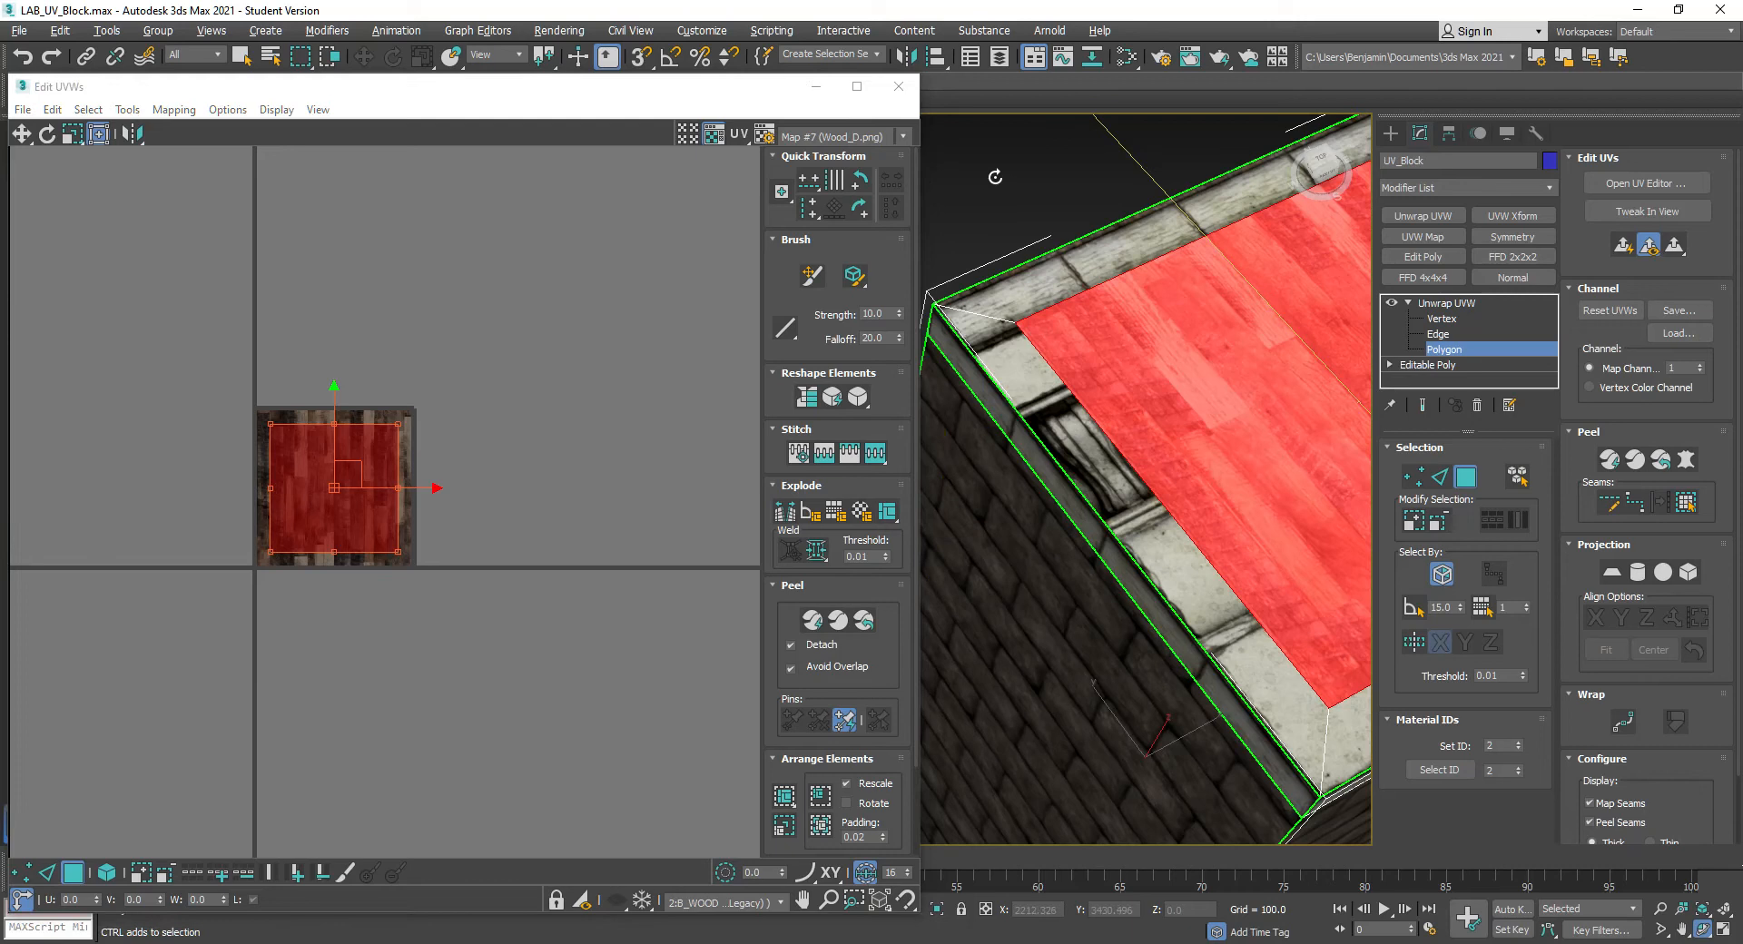
left_click(1042, 173)
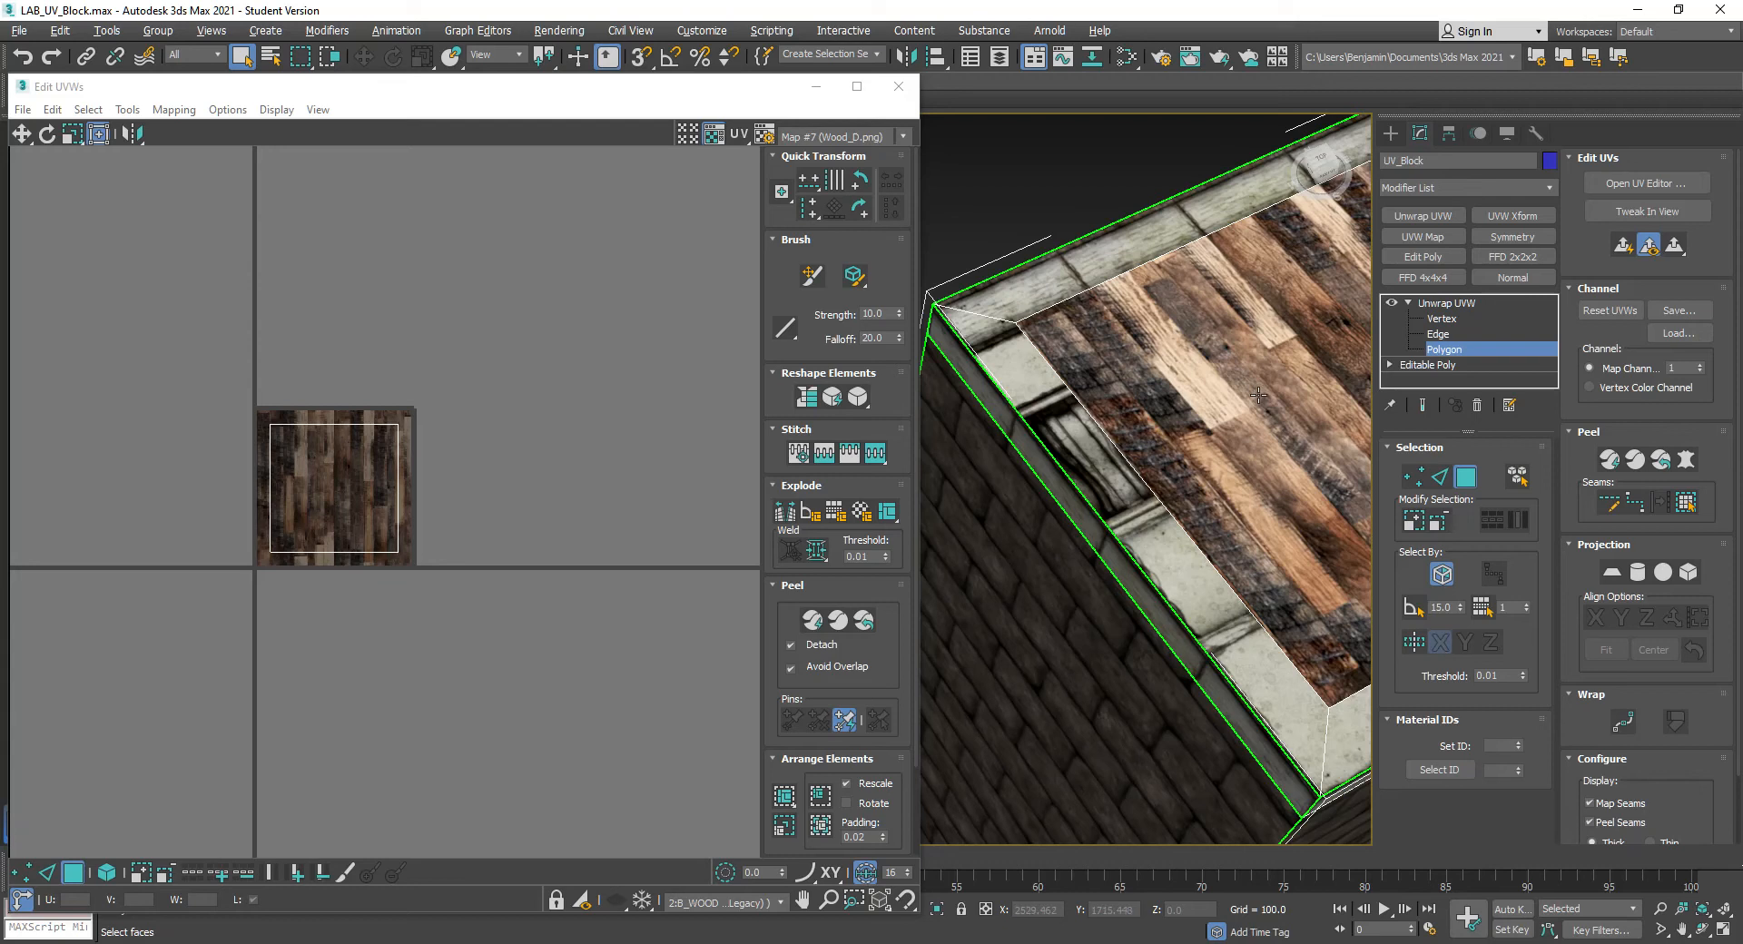
Try moving the wood face's UVs up and to the right, check the layout with All IDs shown, and undo the move
left_click_drag(477, 309, 225, 566)
left_click_drag(357, 464, 401, 439)
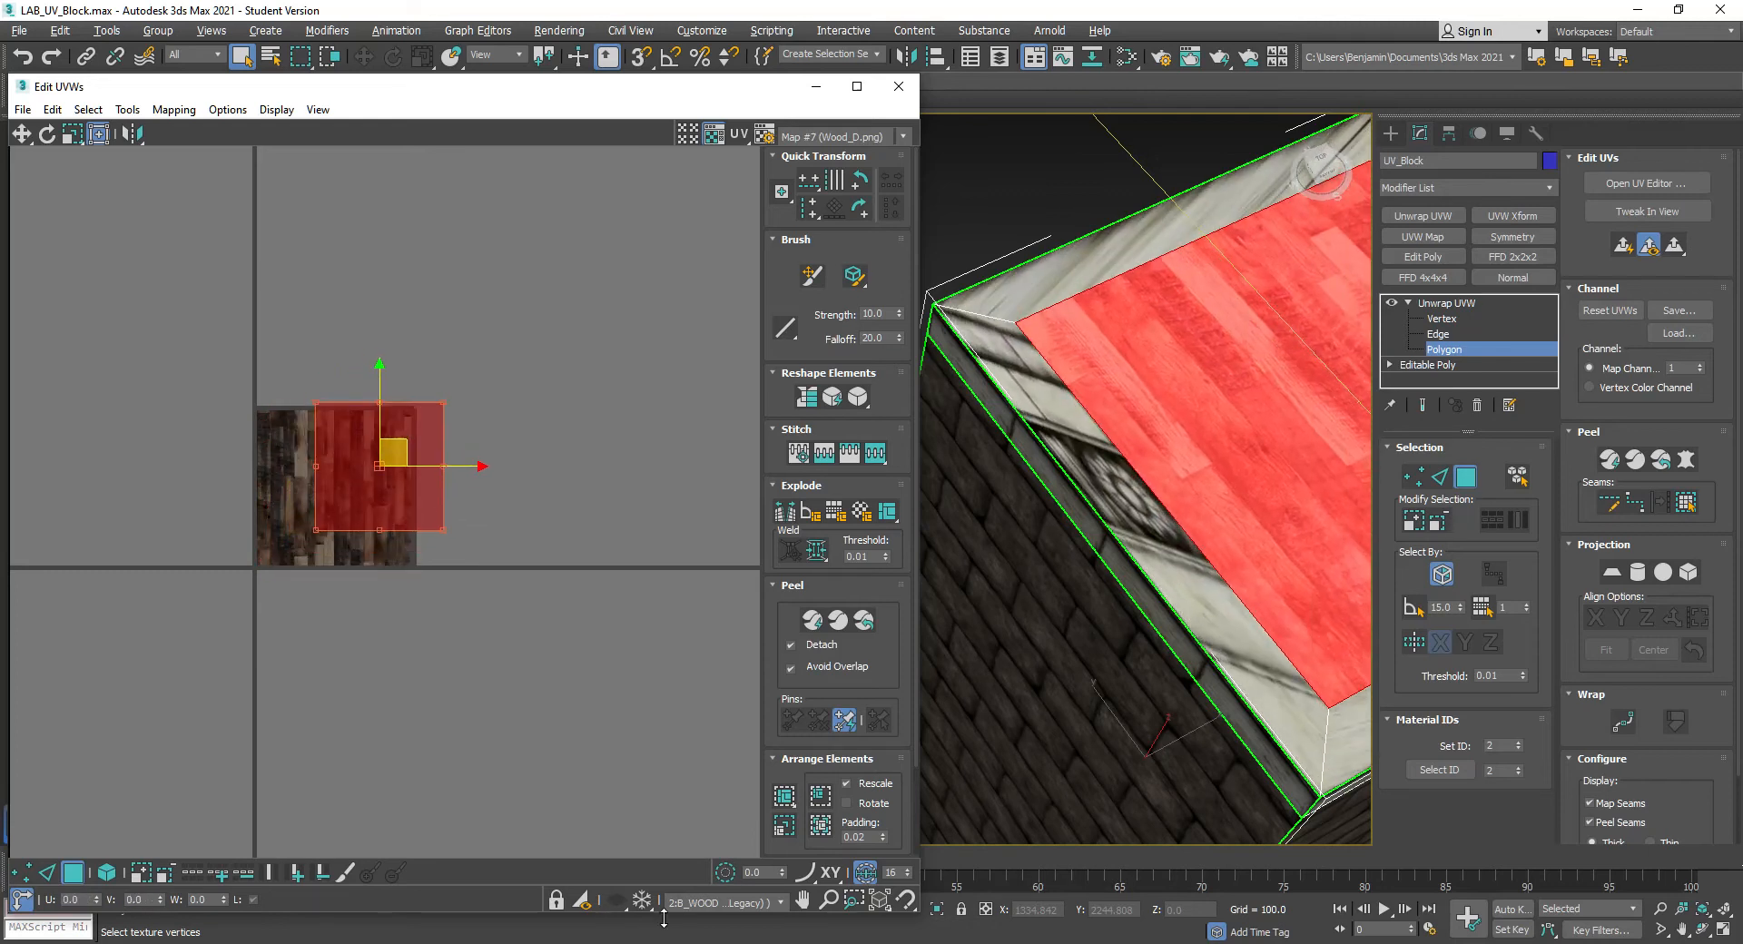
left_click(716, 908)
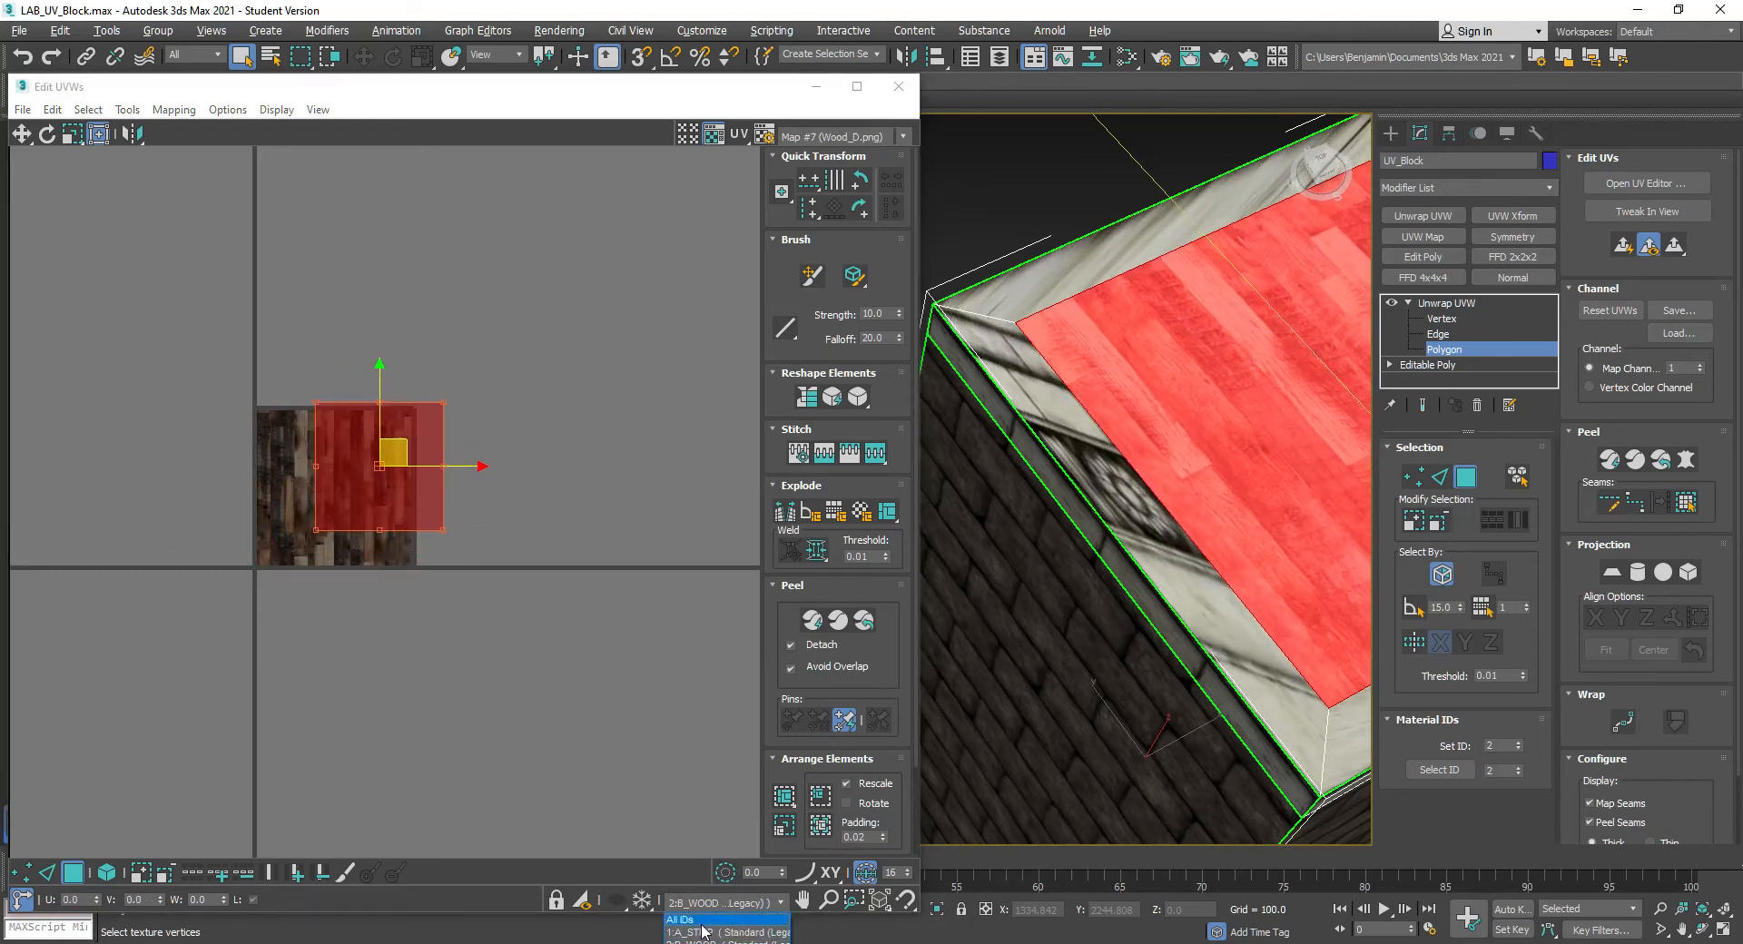
left_click(692, 920)
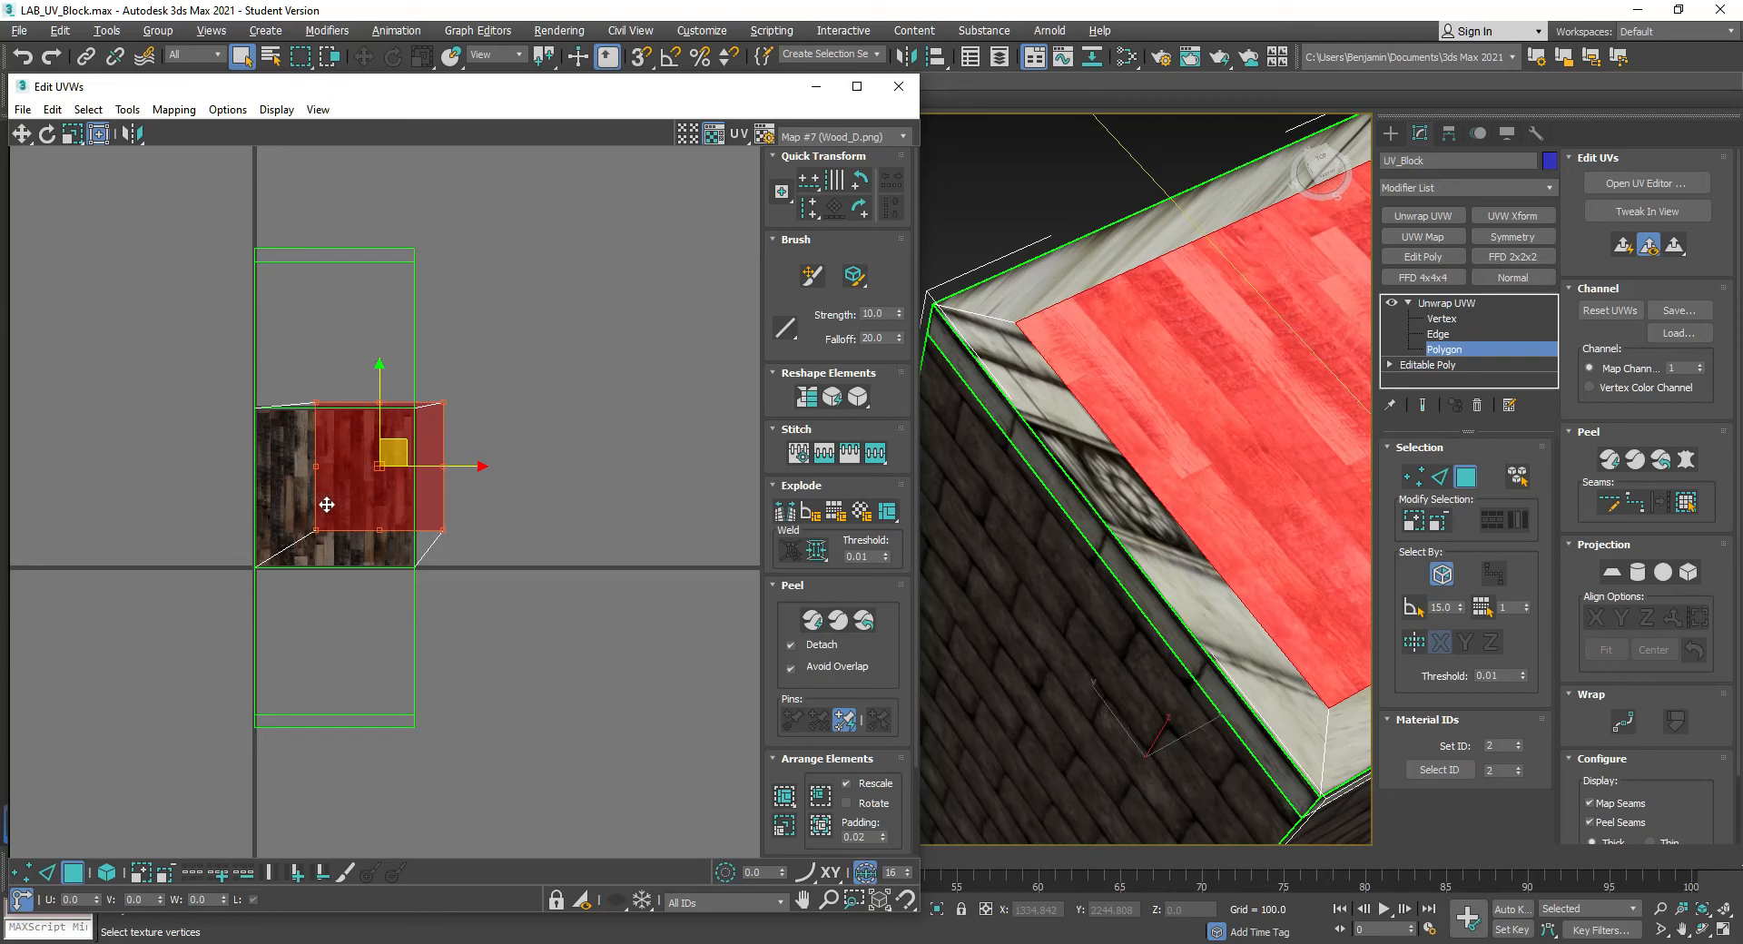
key("ctrl+z")
key("ctrl+z")
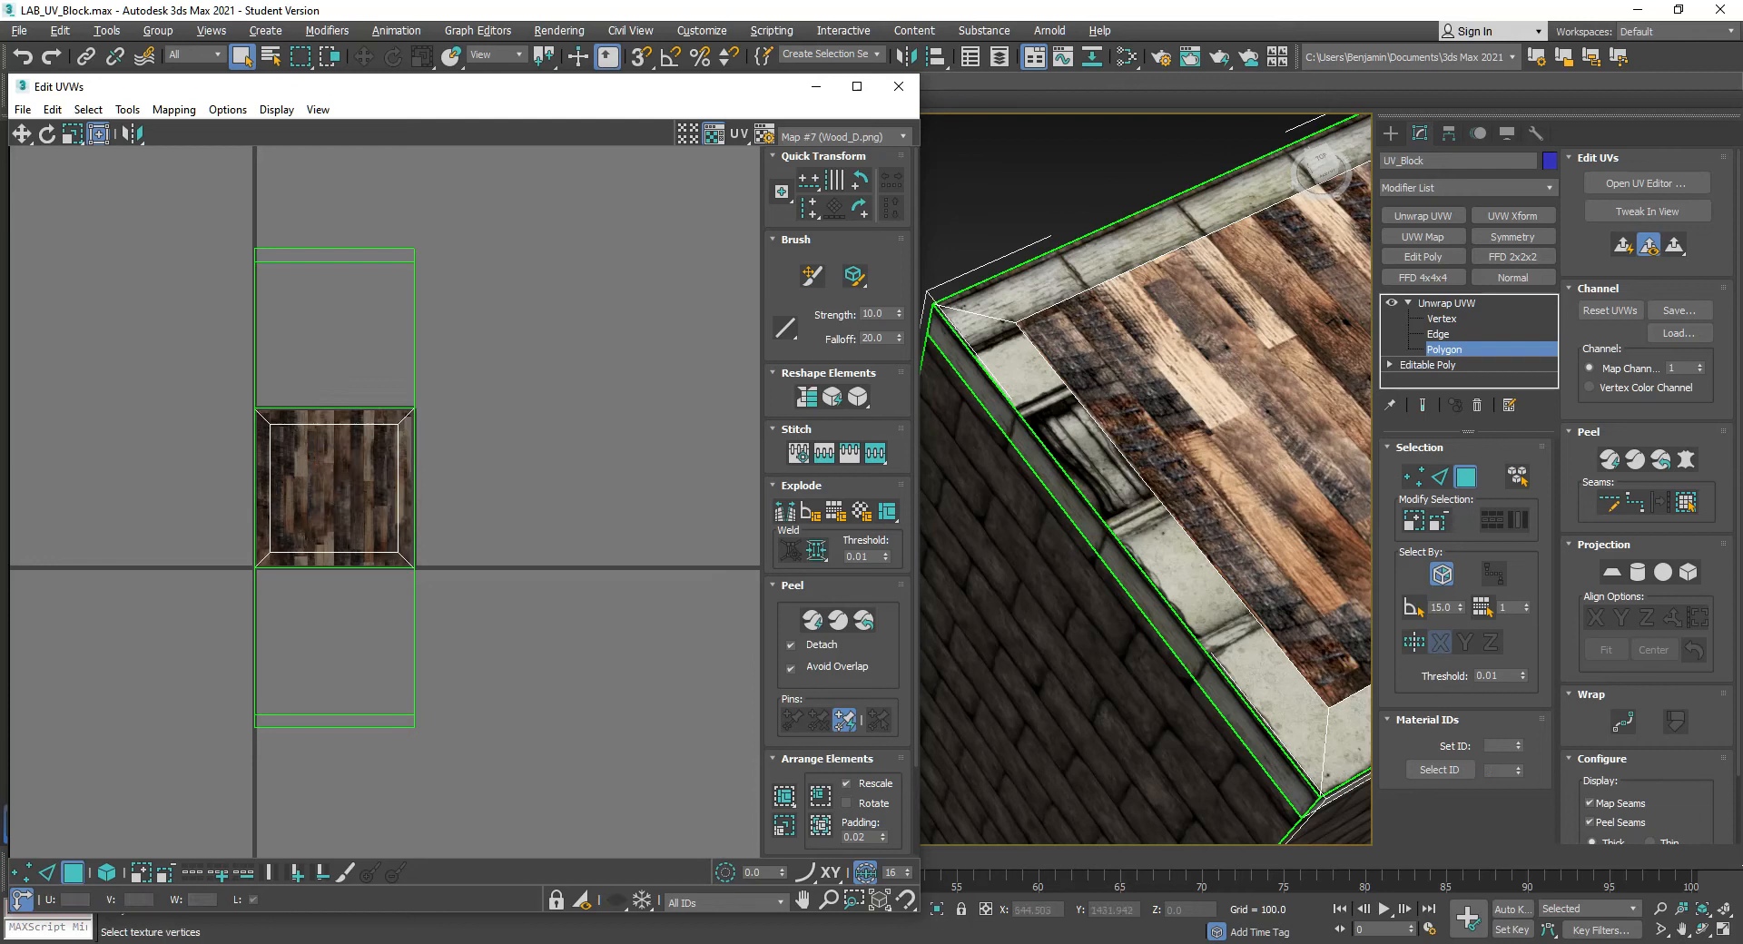
Limit the UV editor to the 2:B_WOOD material ID and select the wood face
left_click(690, 903)
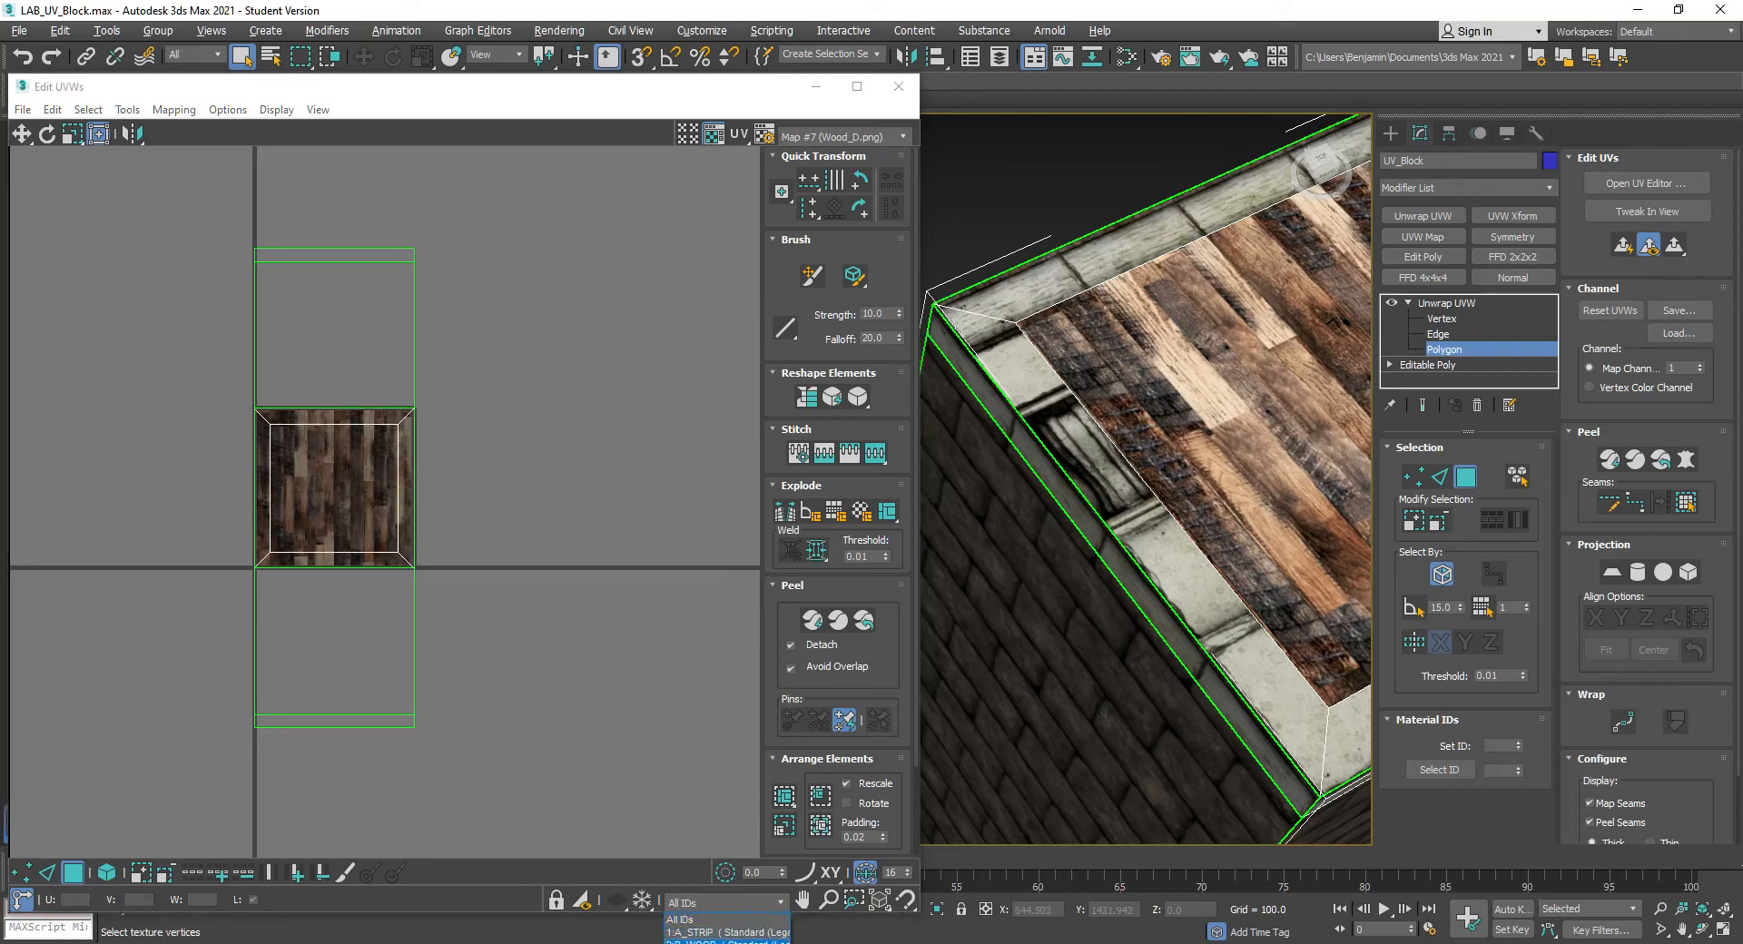
left_click(708, 942)
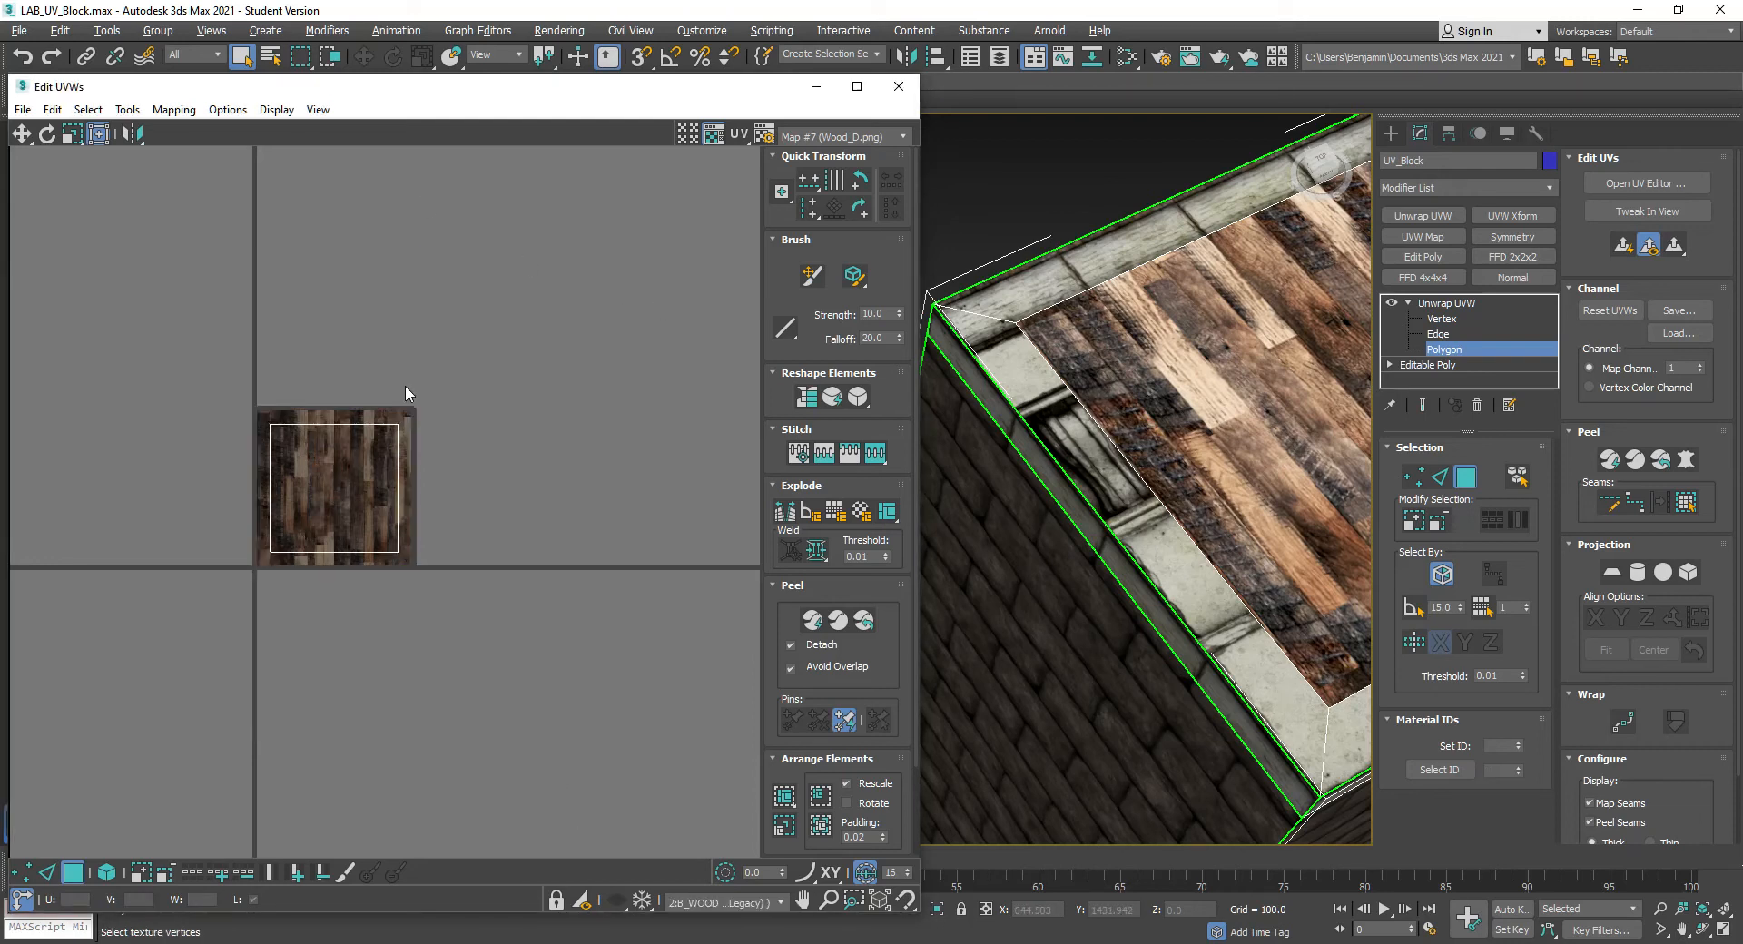
left_click_drag(578, 301, 120, 705)
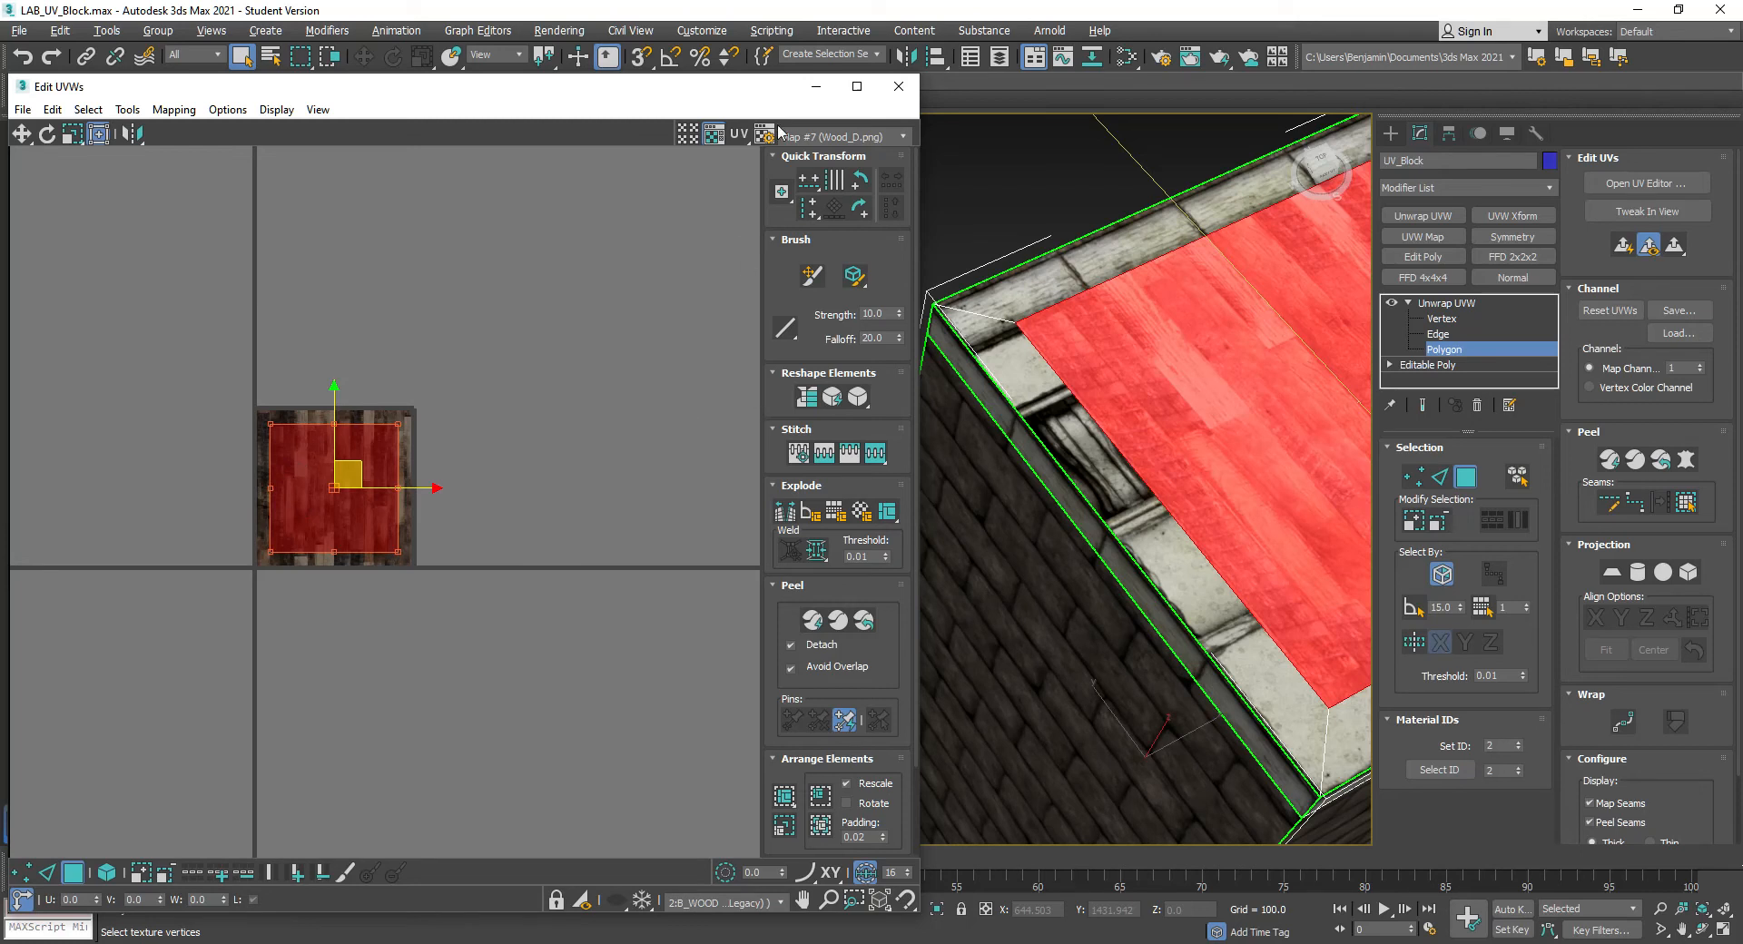
Break the wood face's UVs free and rotate them roughly an eighth turn so the planks run diagonally across the top
left_click(786, 514)
right_click(372, 436)
left_click(406, 472)
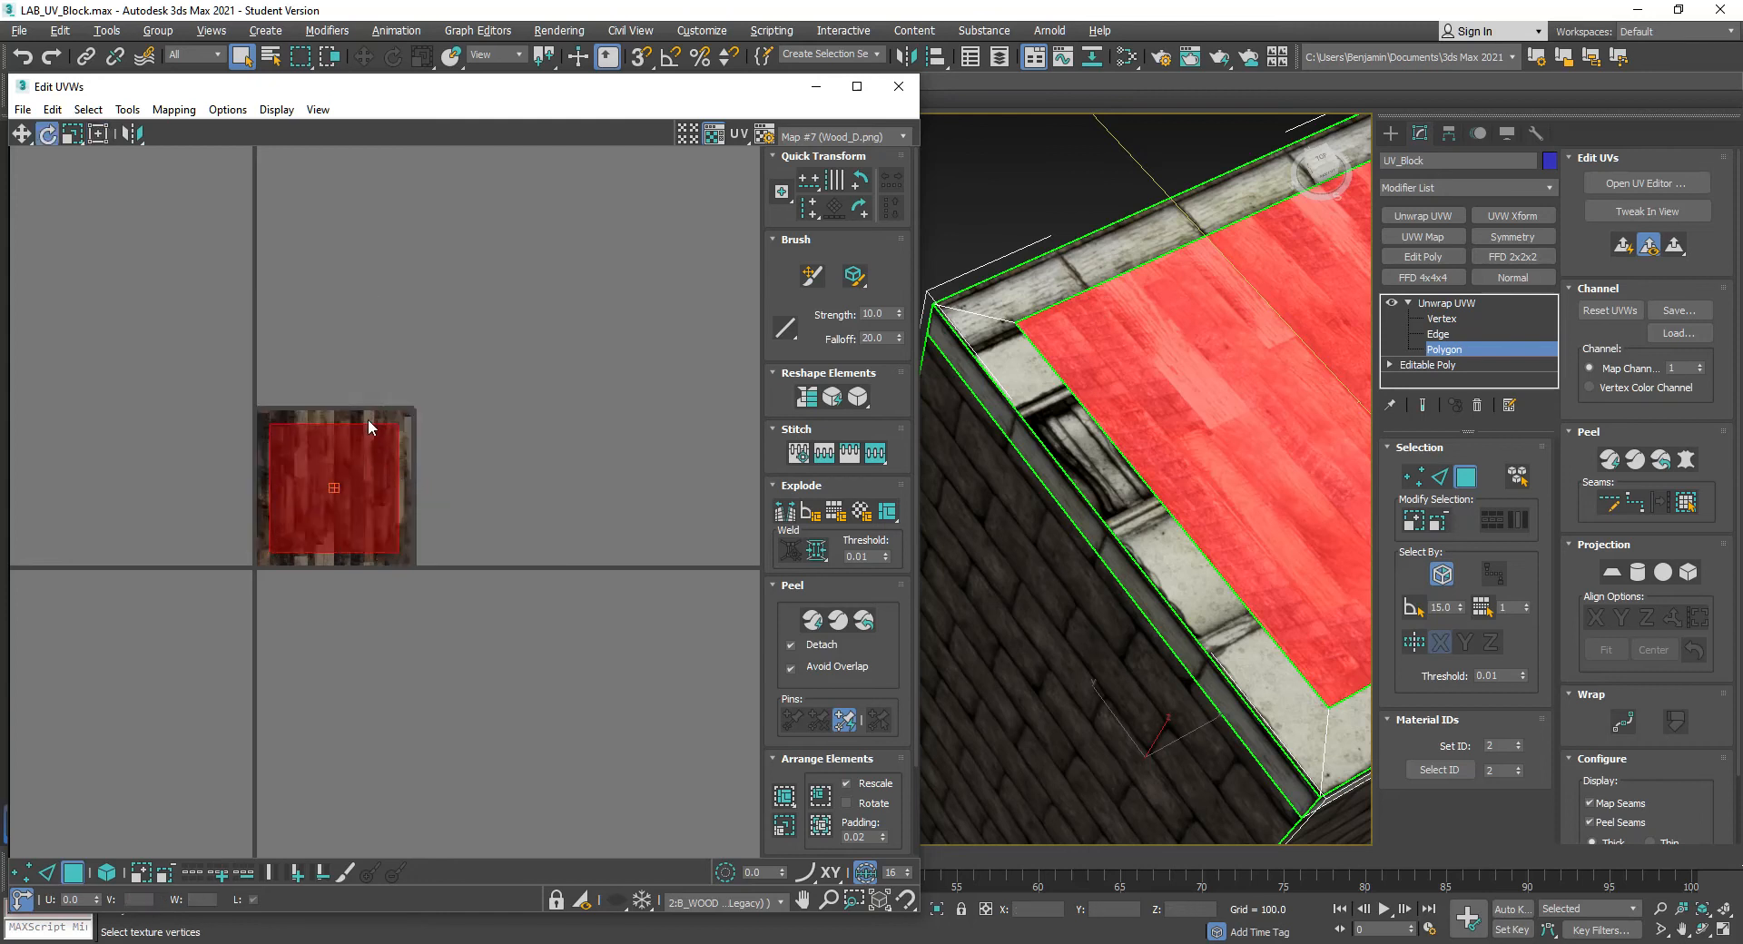
left_click_drag(363, 432, 389, 491)
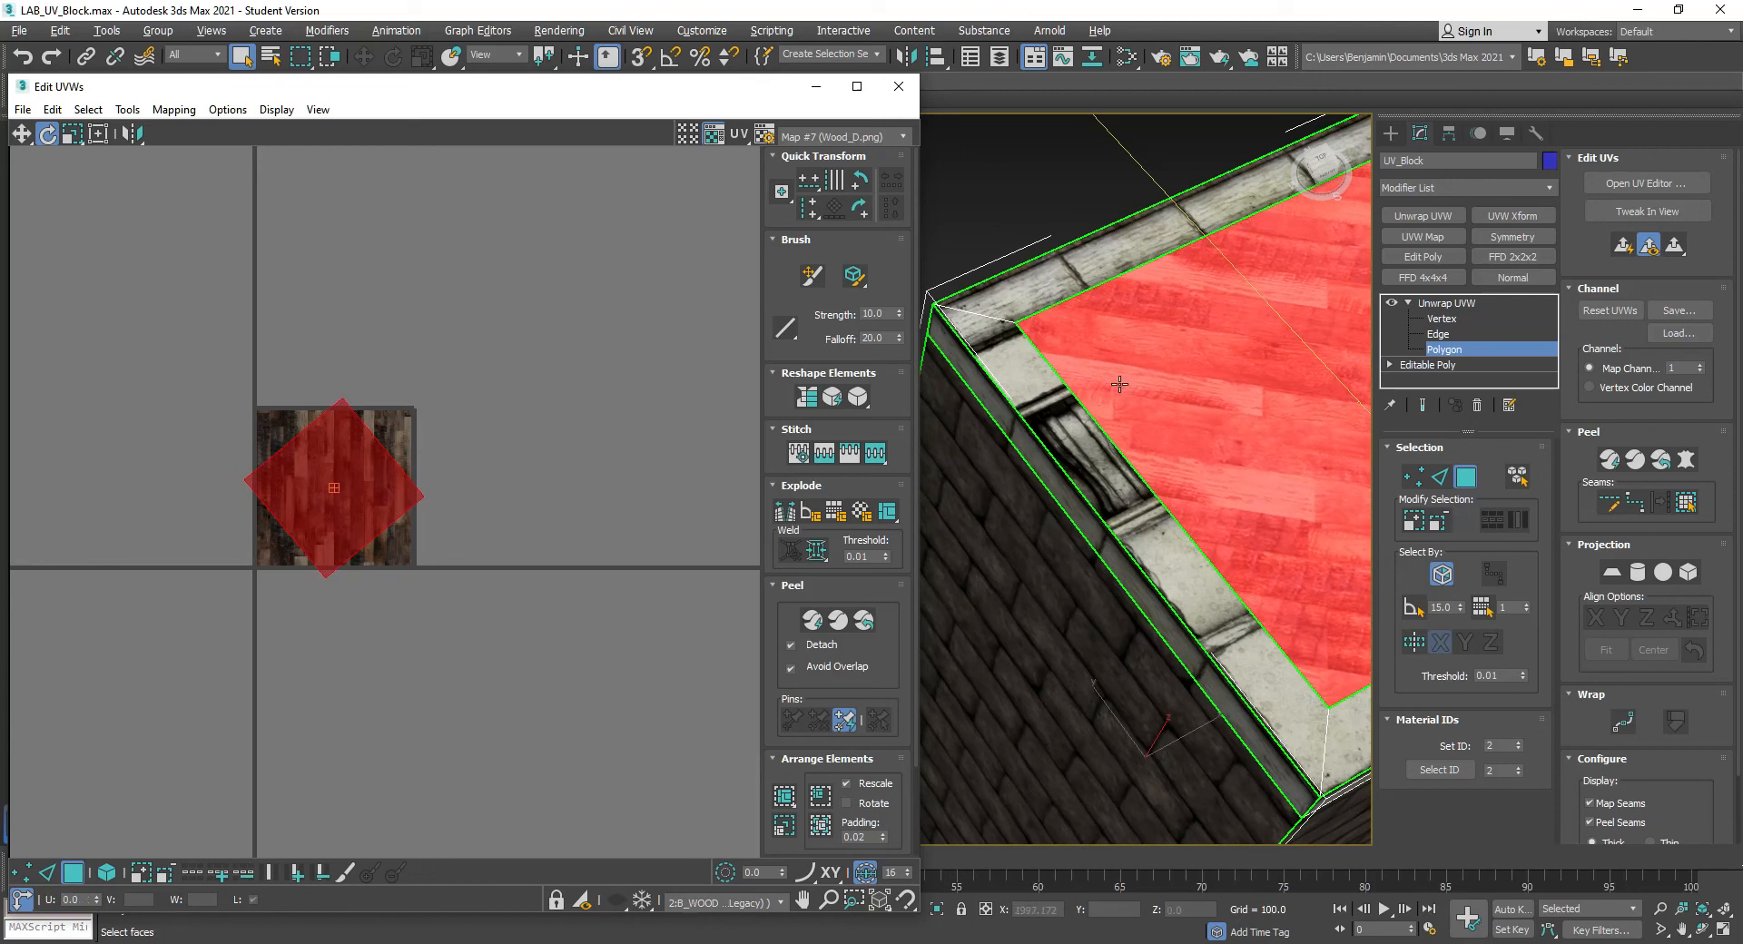
Clear the wood face selection and examine the direction of the planks on the block's top
left_click(1006, 176)
left_click_drag(500, 344, 307, 791)
scroll(1151, 661, "down", 5)
middle_click_drag(1151, 672, 961, 553, "alt")
middle_click_drag(926, 449, 1032, 304, "alt")
scroll(1084, 262, "up", 3)
left_click(1299, 277)
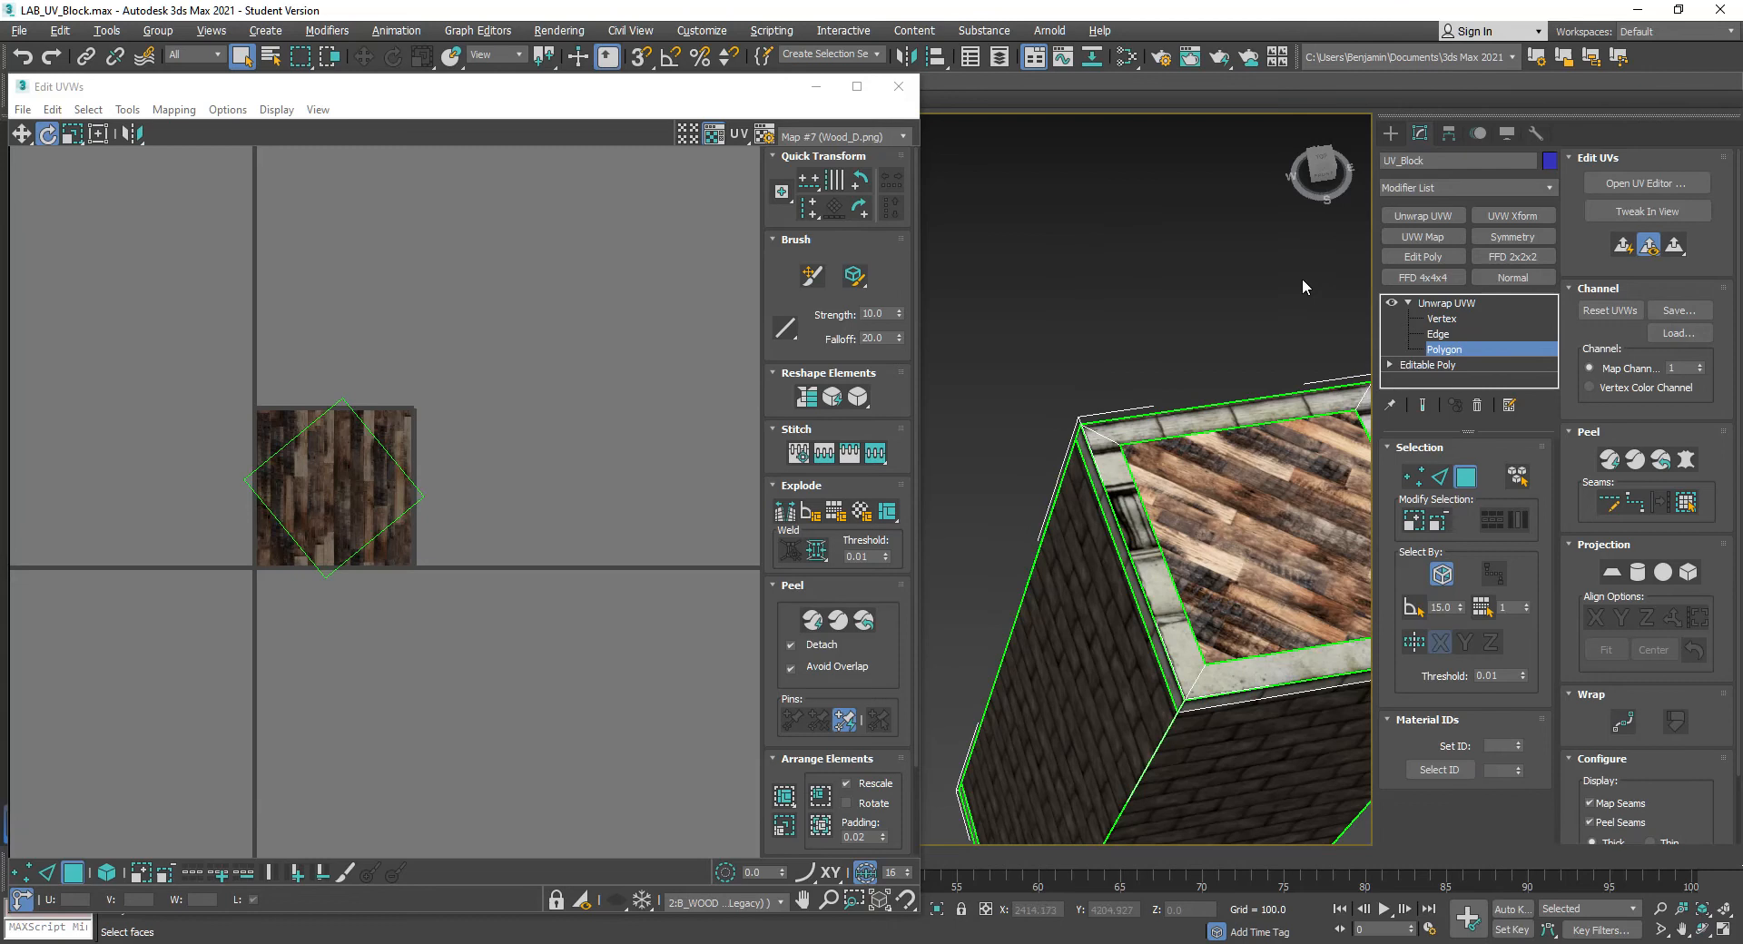
middle_click_drag(1240, 550, 1094, 482)
middle_click_drag(1172, 538, 1229, 568)
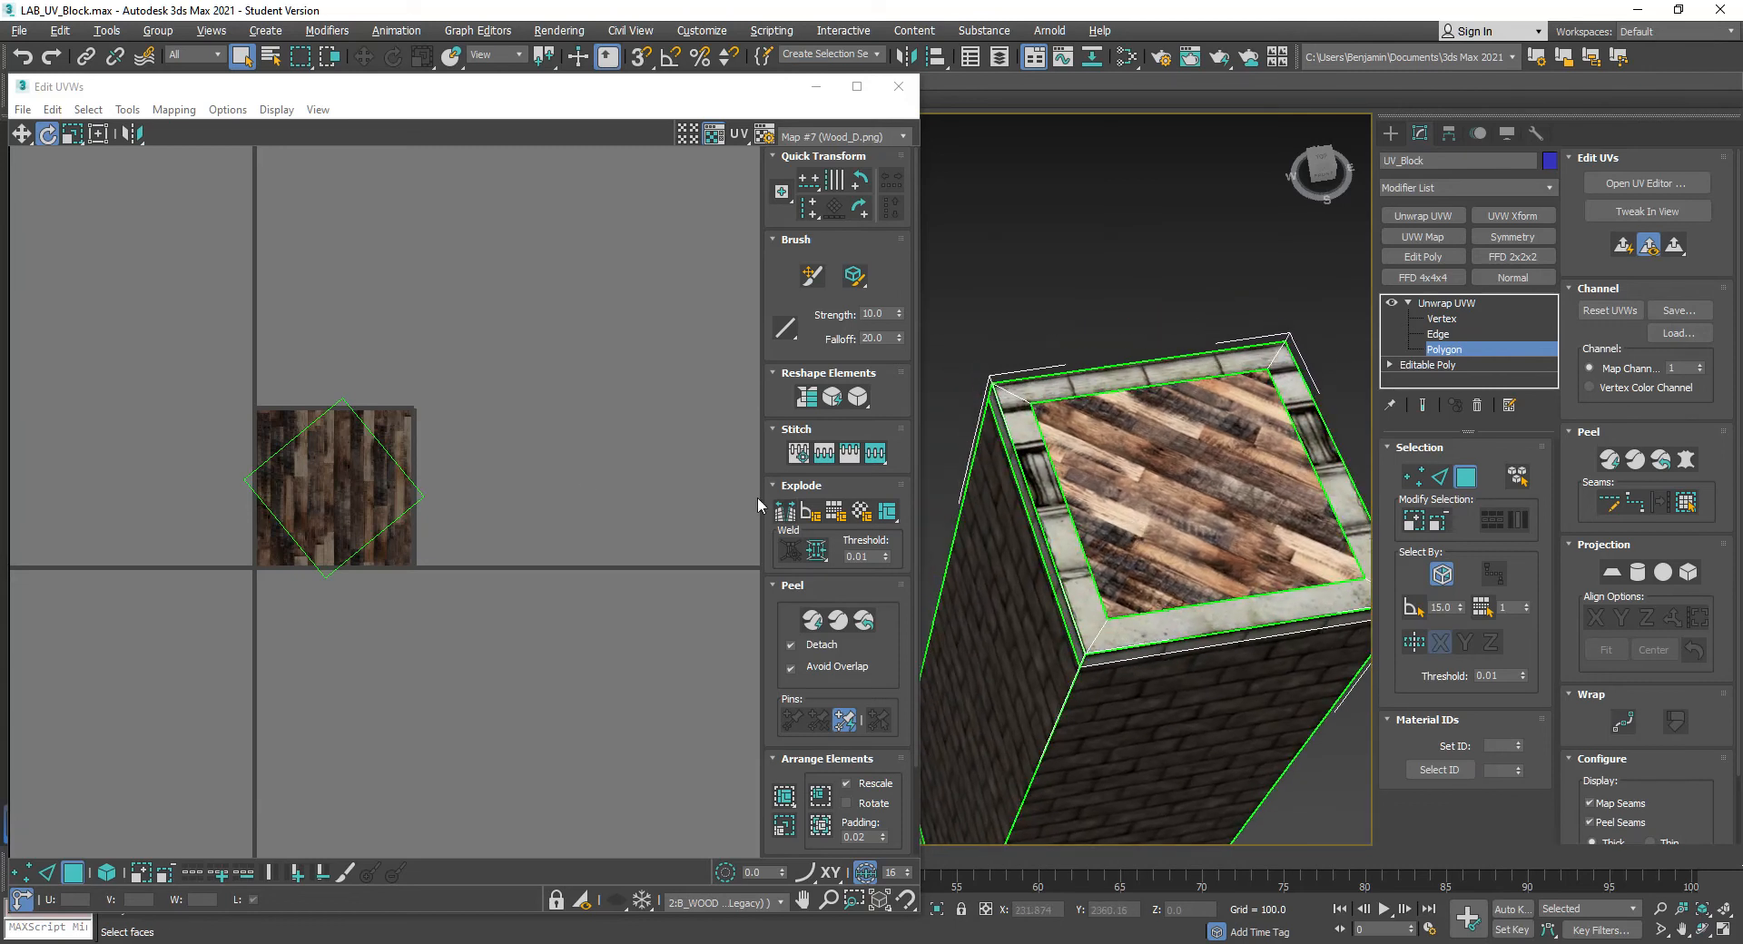
Limit the UV editor to the 1:A_STRIP material ID and examine how the trim UVs lie over the Trim_D texture
left_click(749, 905)
left_click(712, 933)
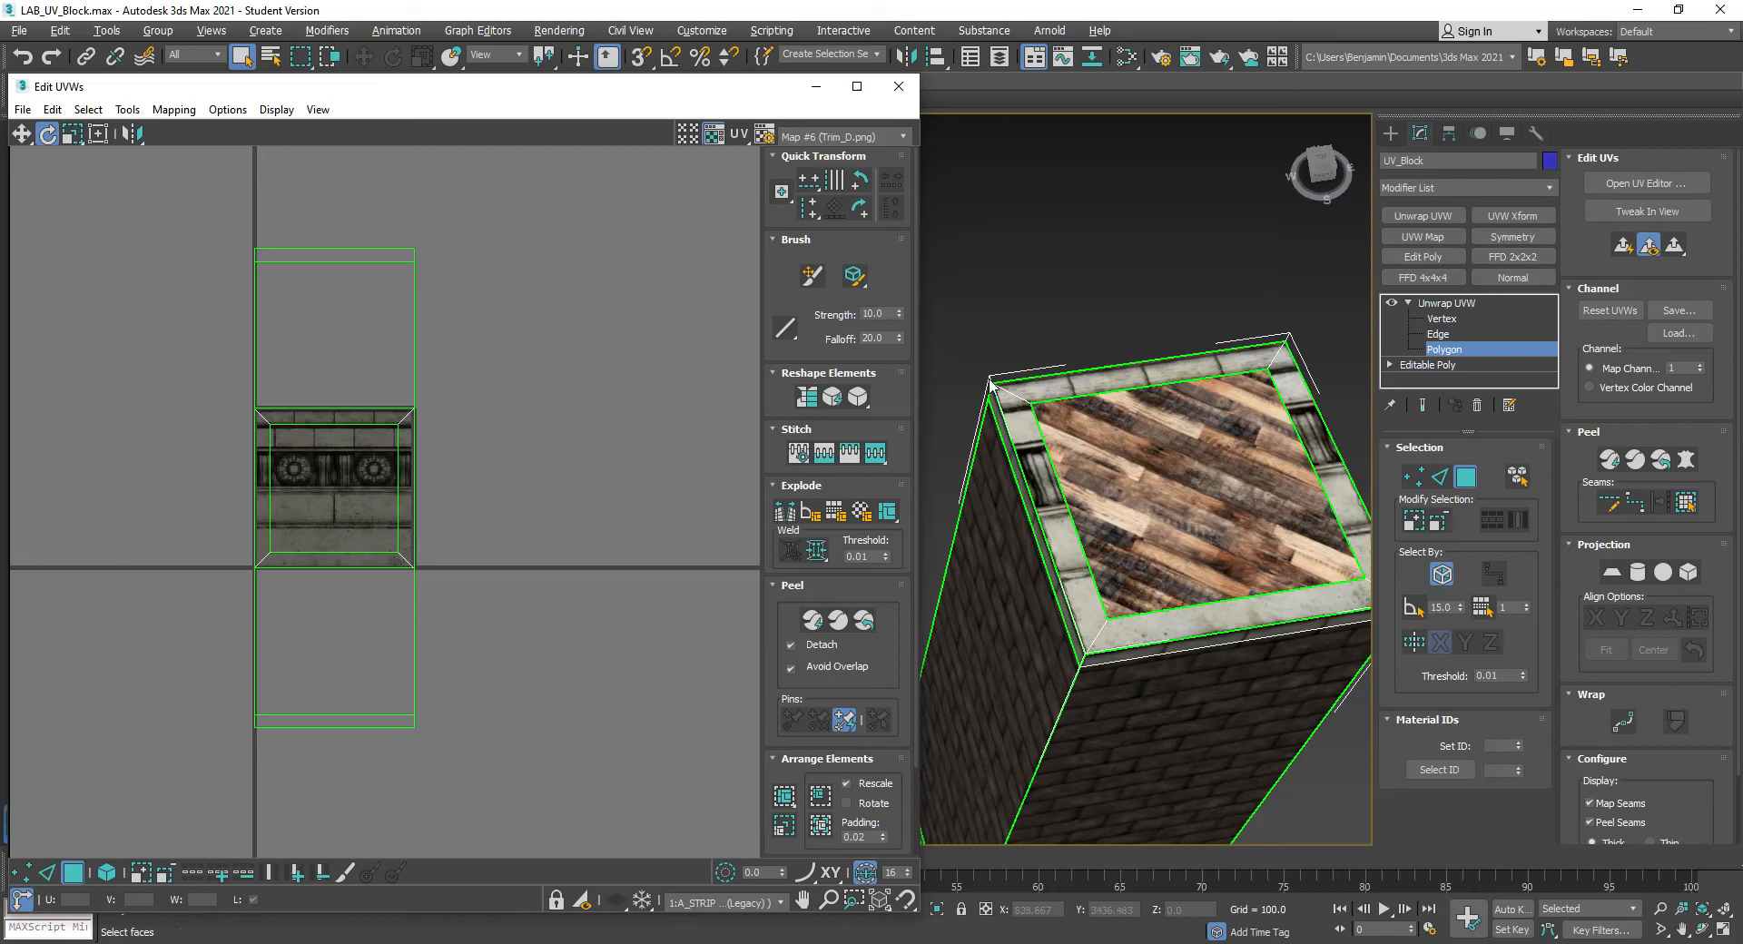
scroll(242, 395, "up", 5)
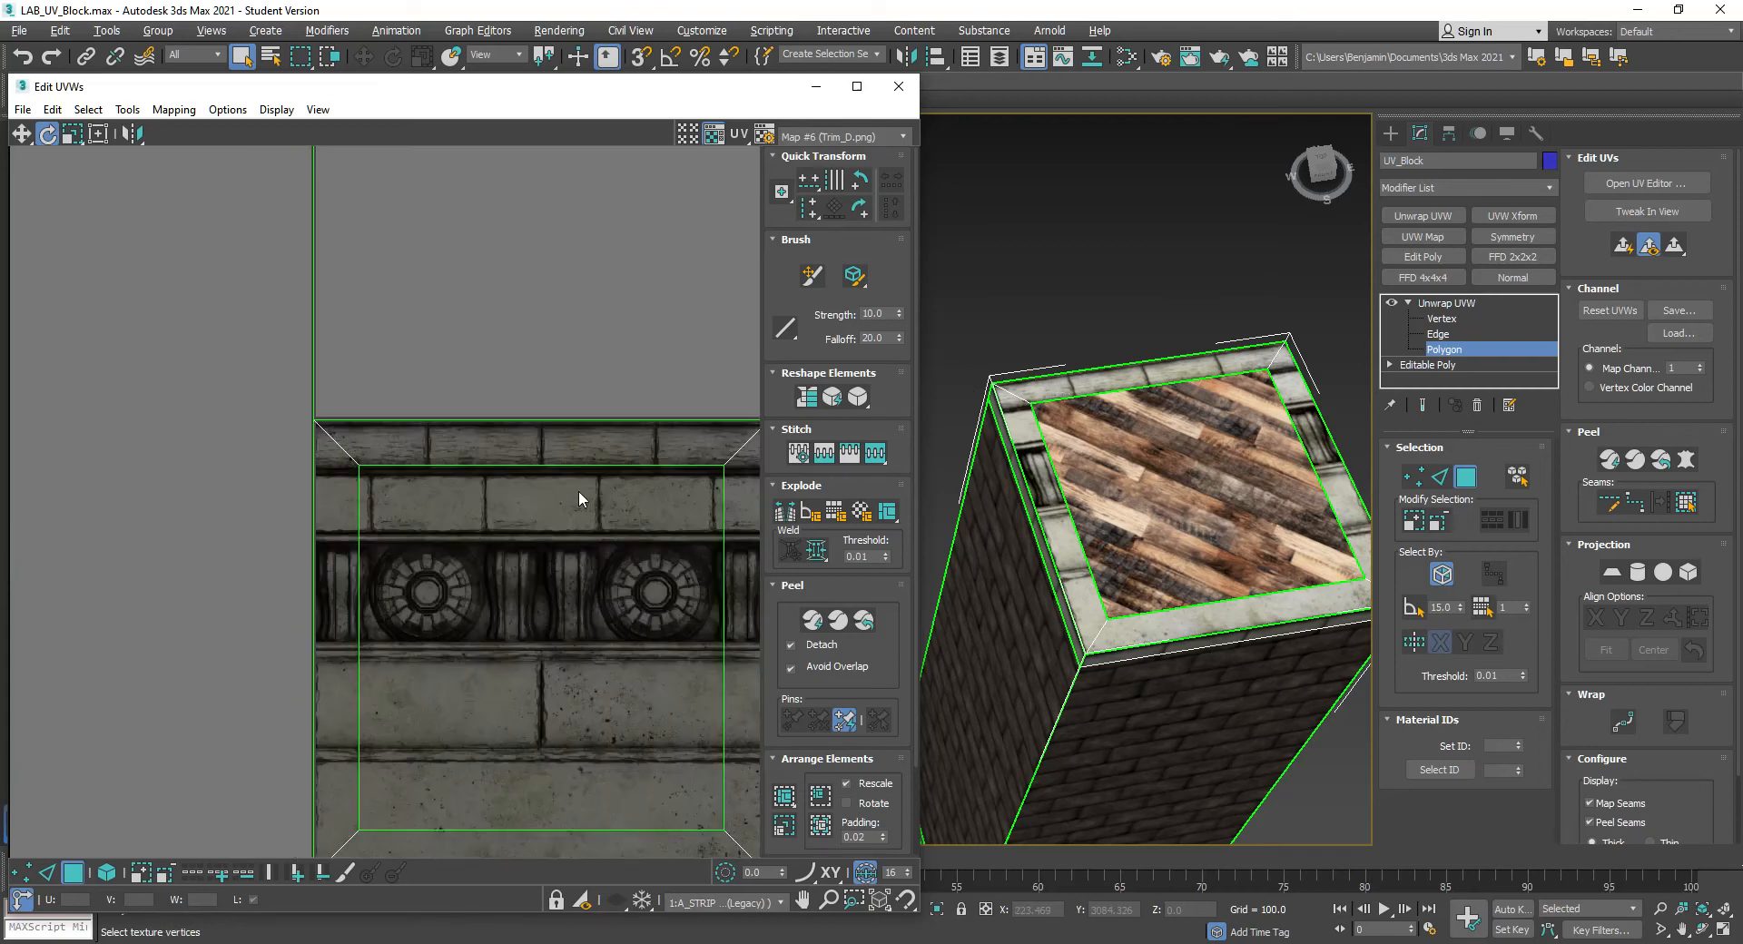
middle_click_drag(579, 490, 467, 435)
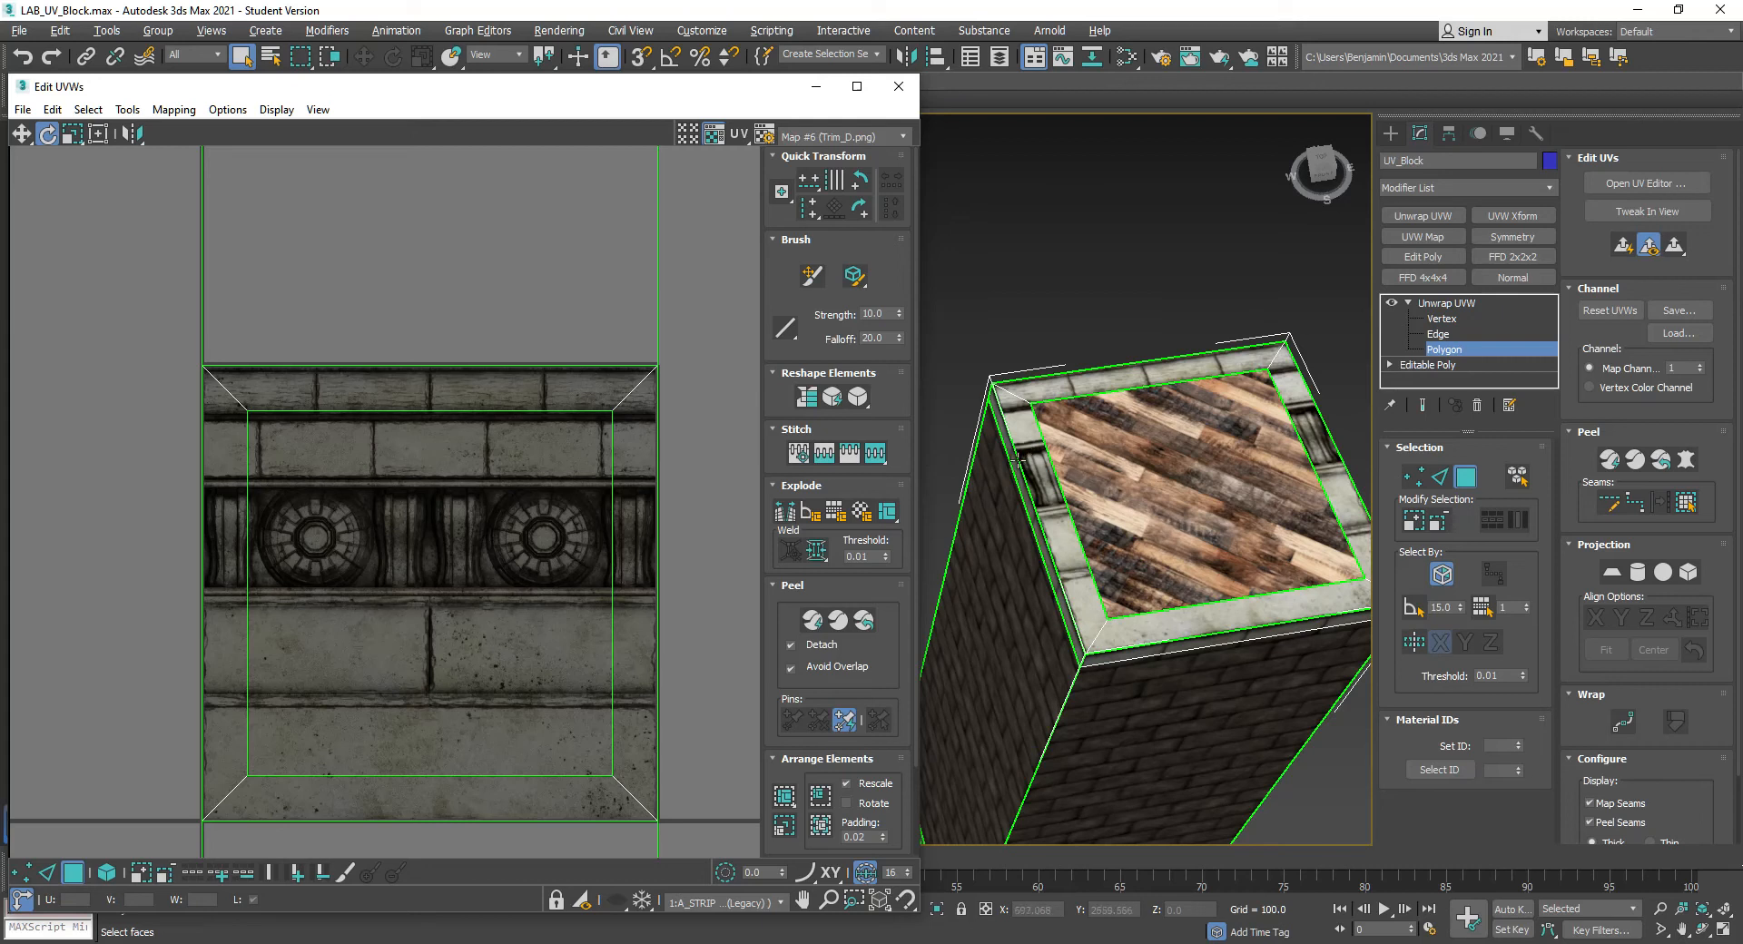
scroll(670, 496, "down", 6)
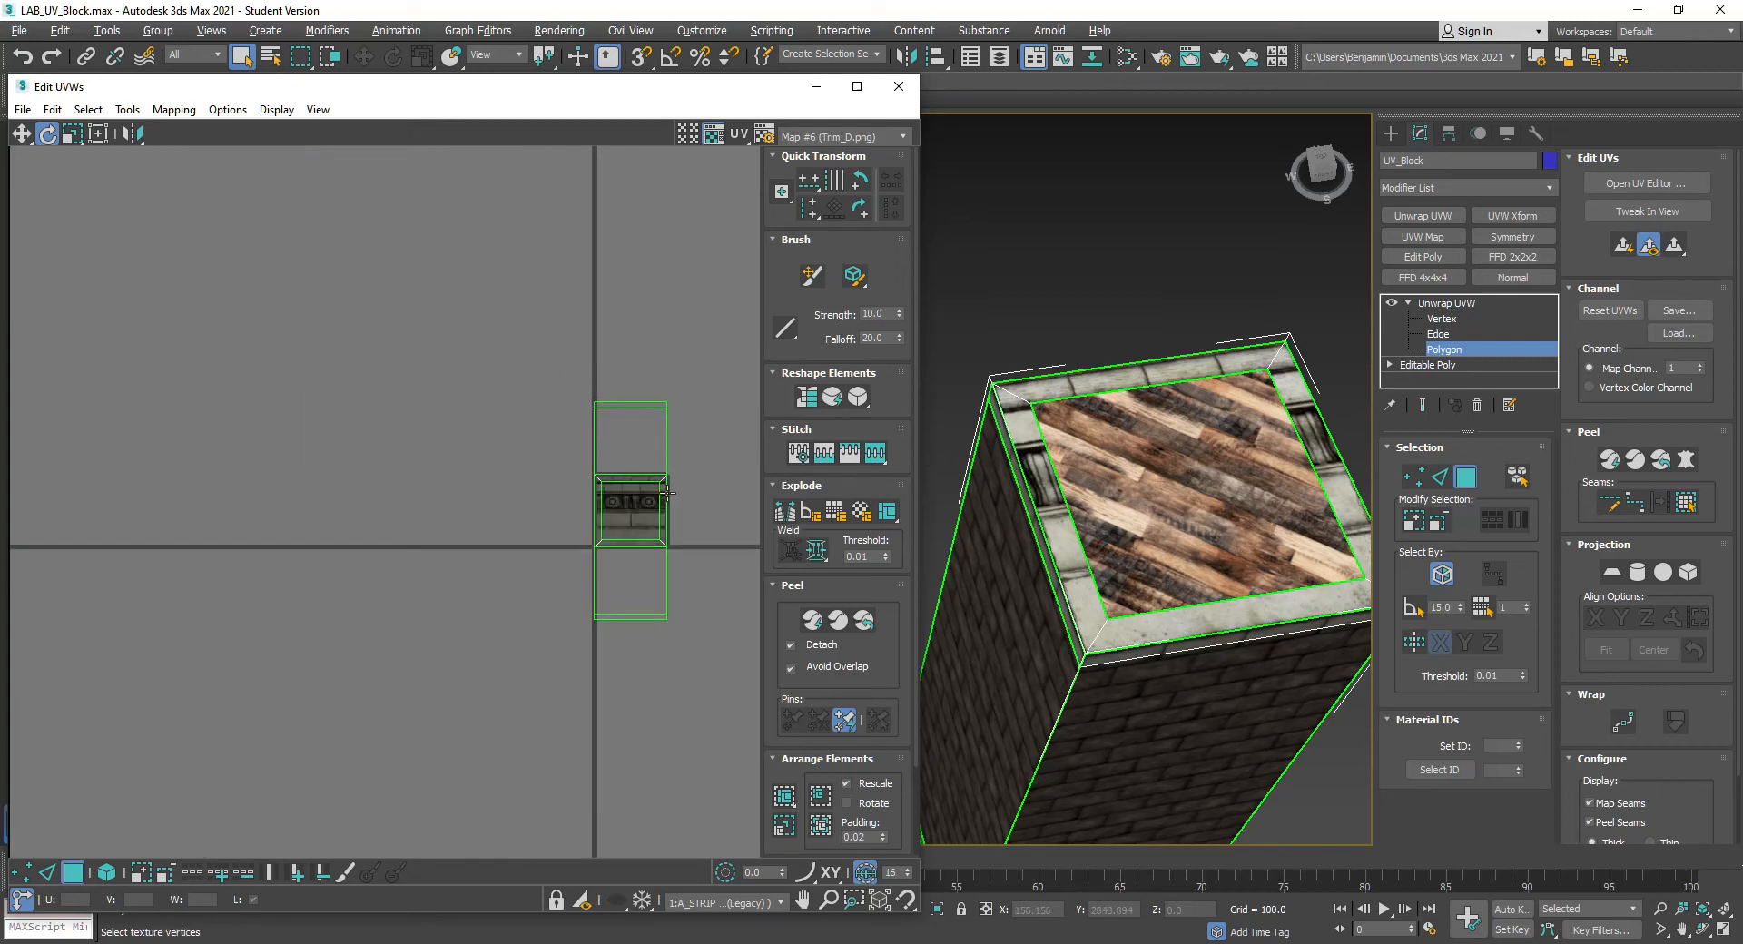
Select all the trim UVs, break them apart, and clear the selection
left_click_drag(457, 735, 777, 163)
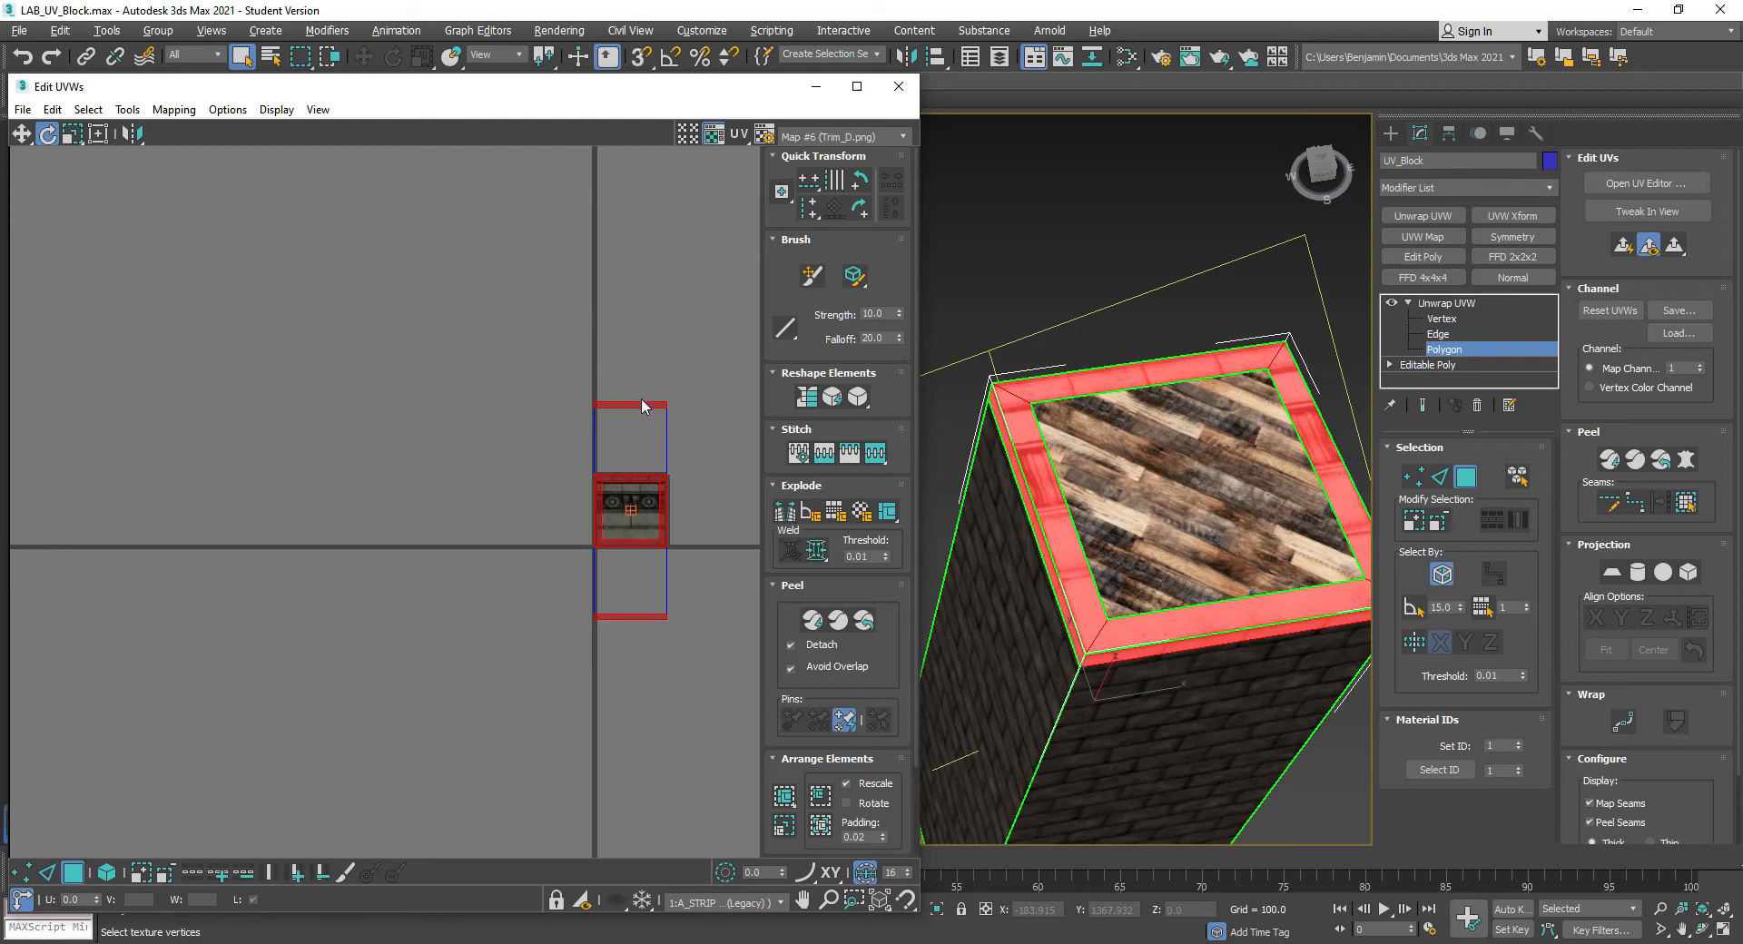
left_click(788, 508)
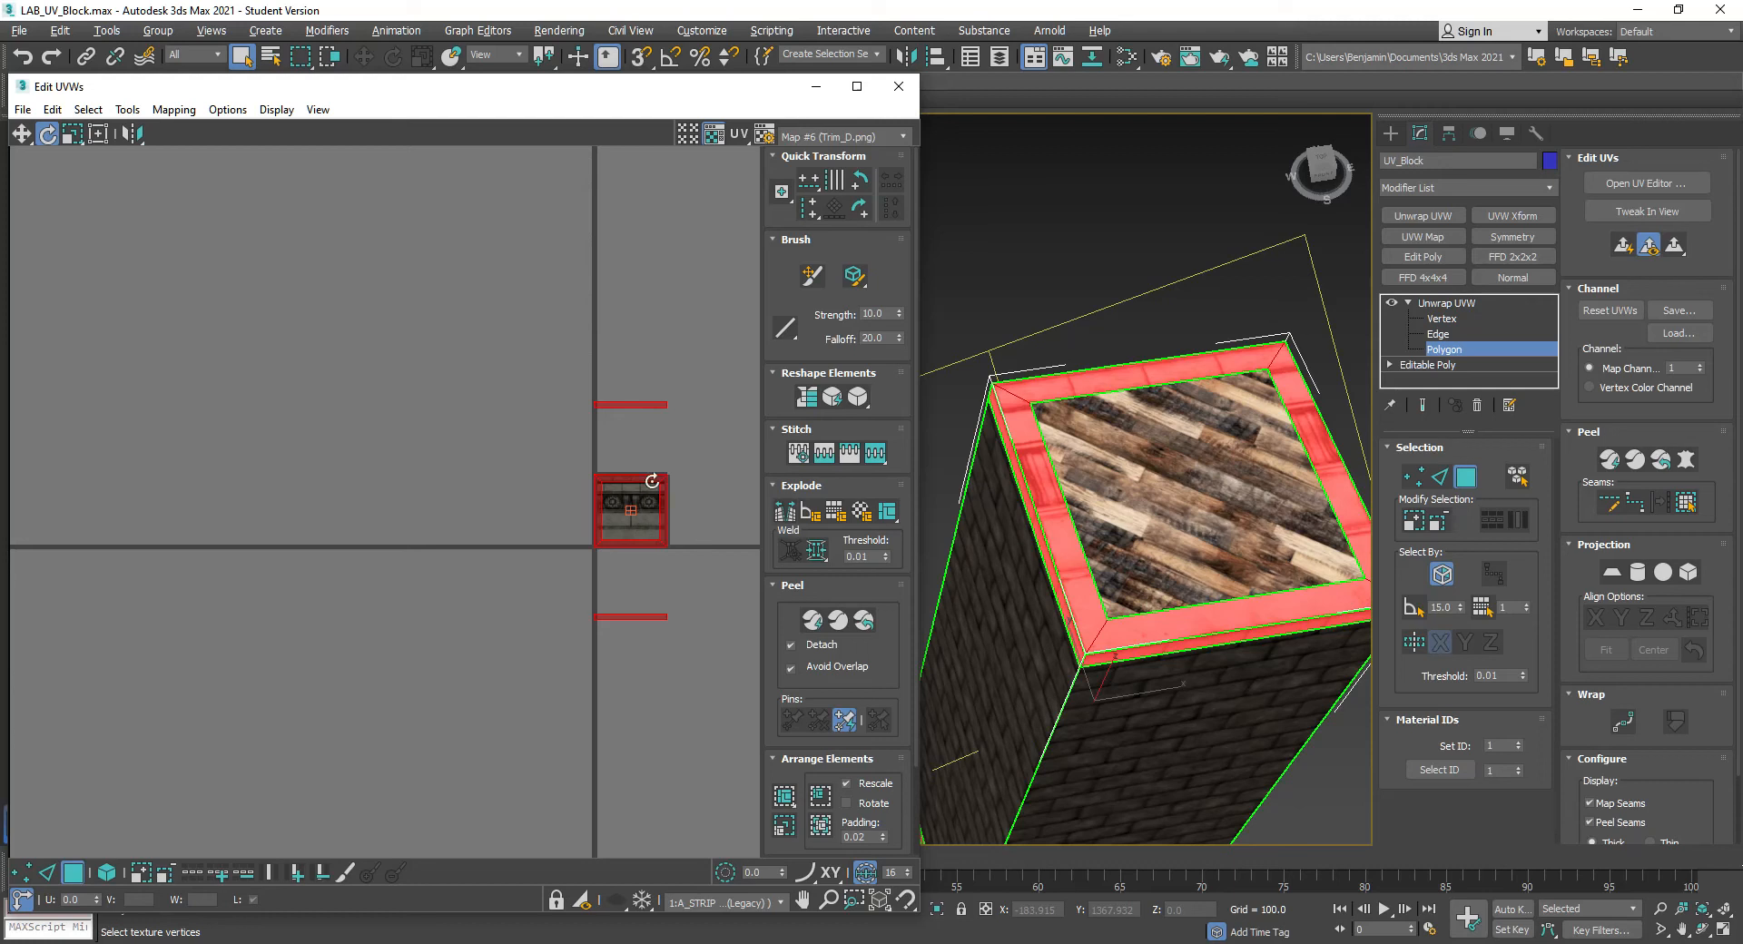
left_click(679, 538)
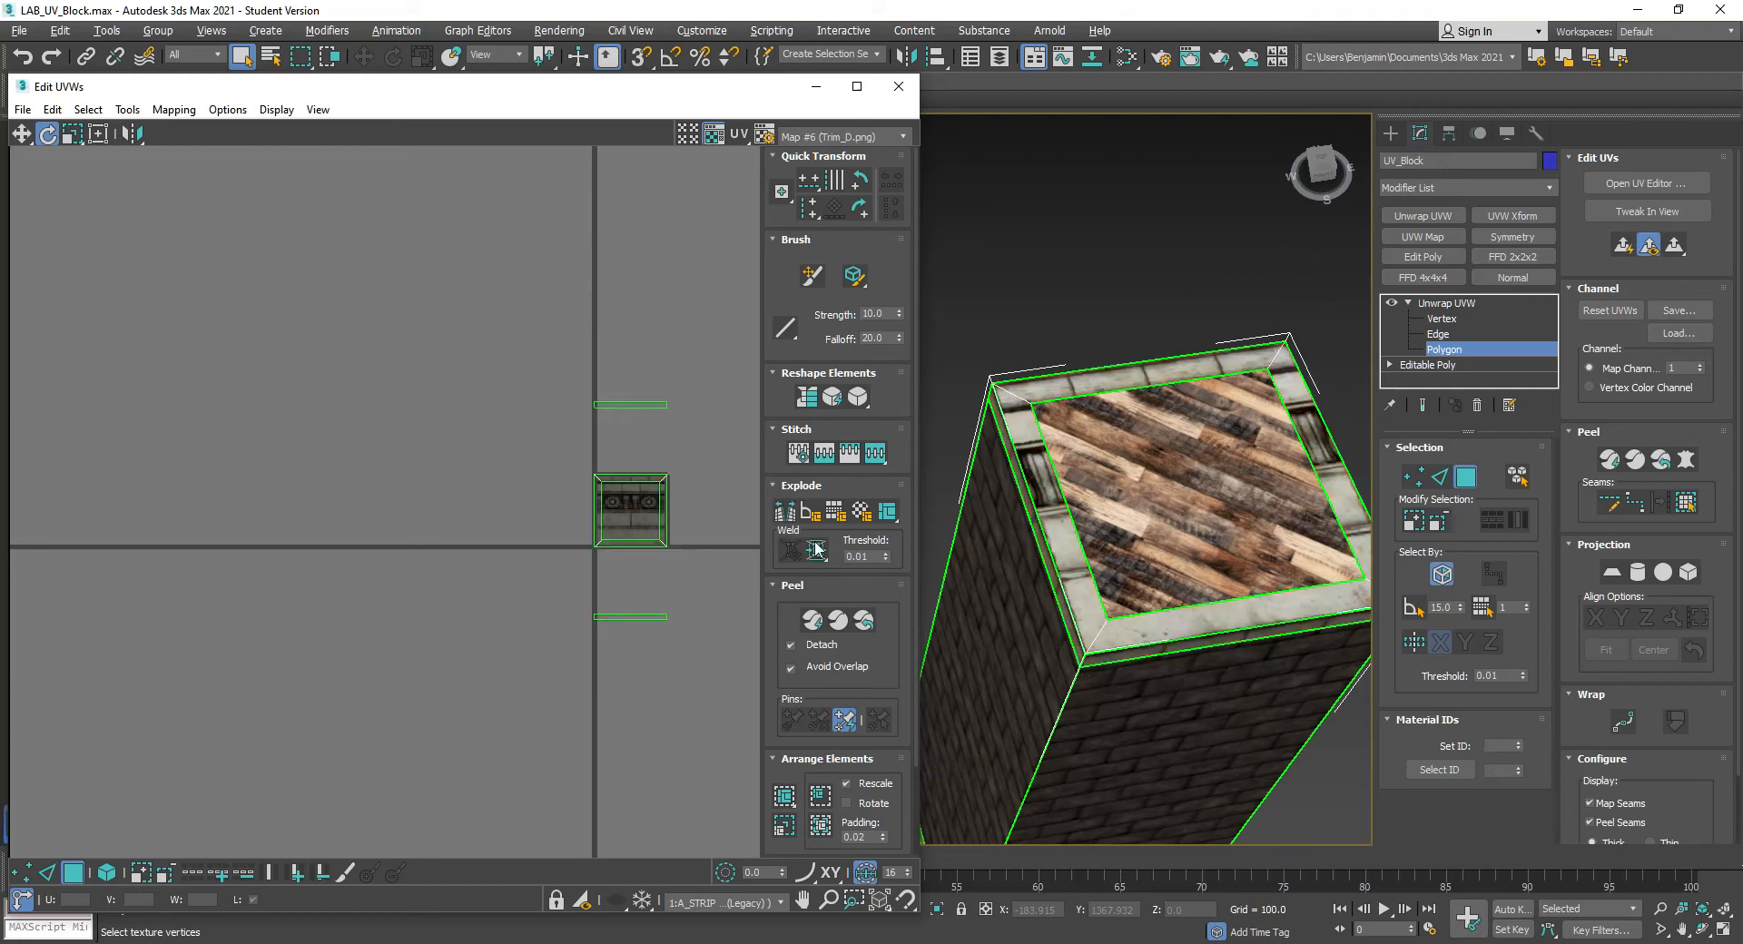
Stitch the front side trim face to the adjoining top trim face along their shared edge, keeping the top face's UVs in place
left_click(1208, 621)
middle_click_drag(1207, 621, 1085, 520)
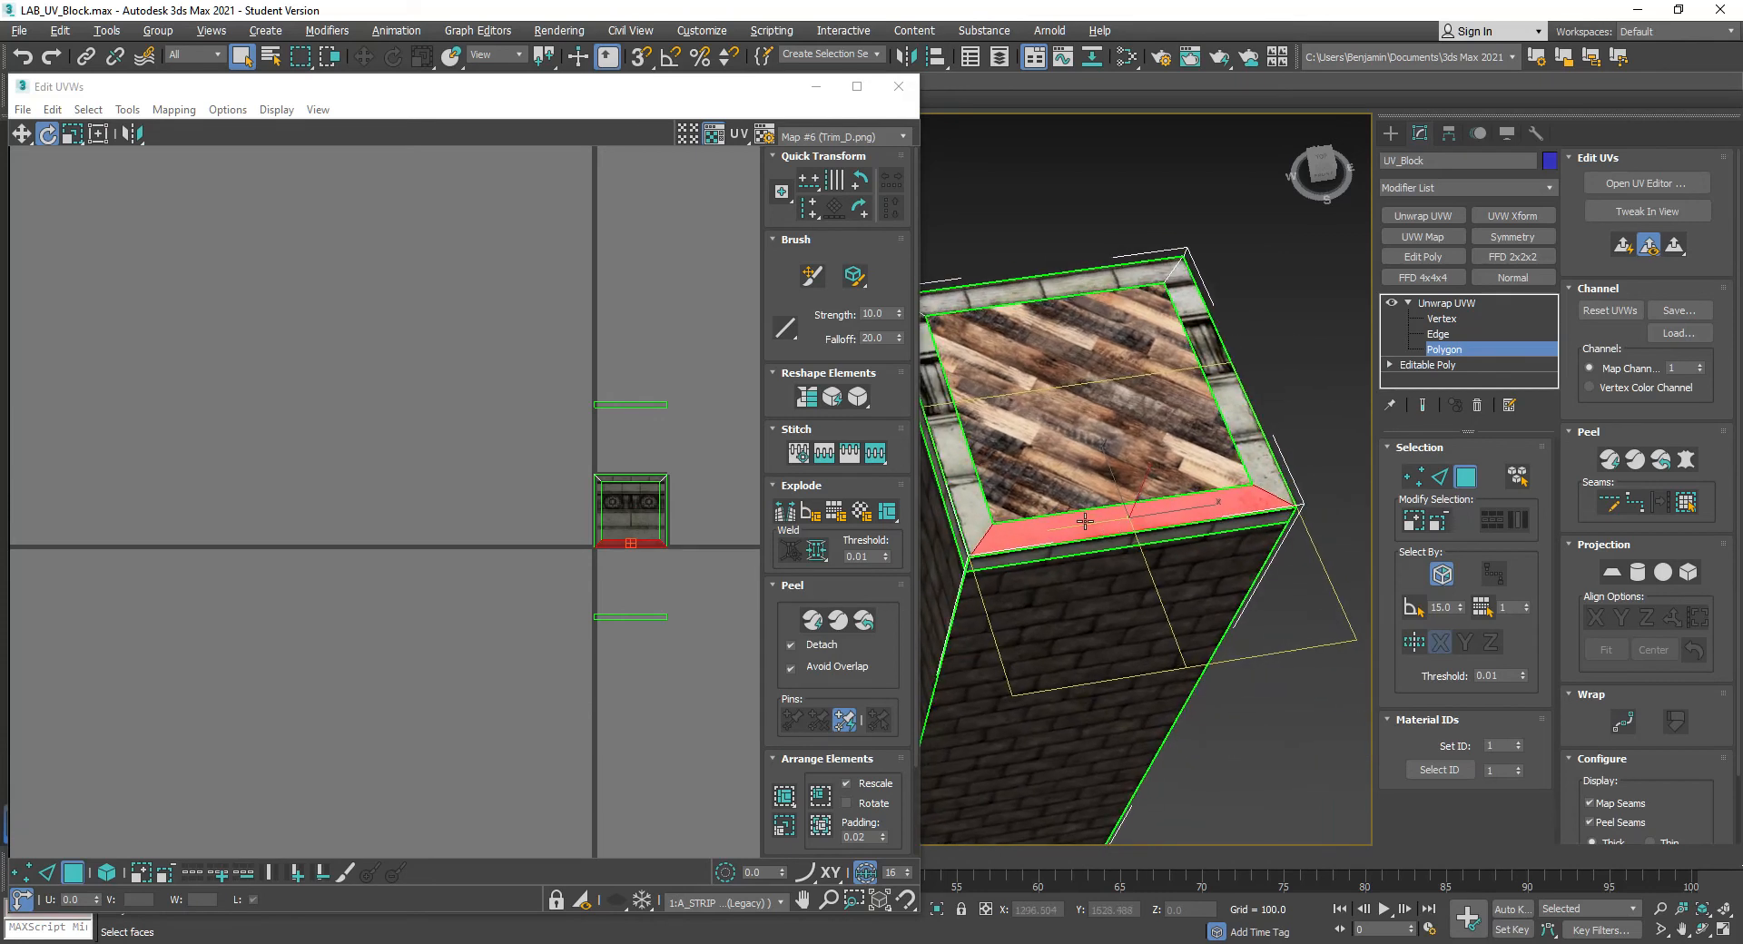
scroll(1085, 520, "up", 5)
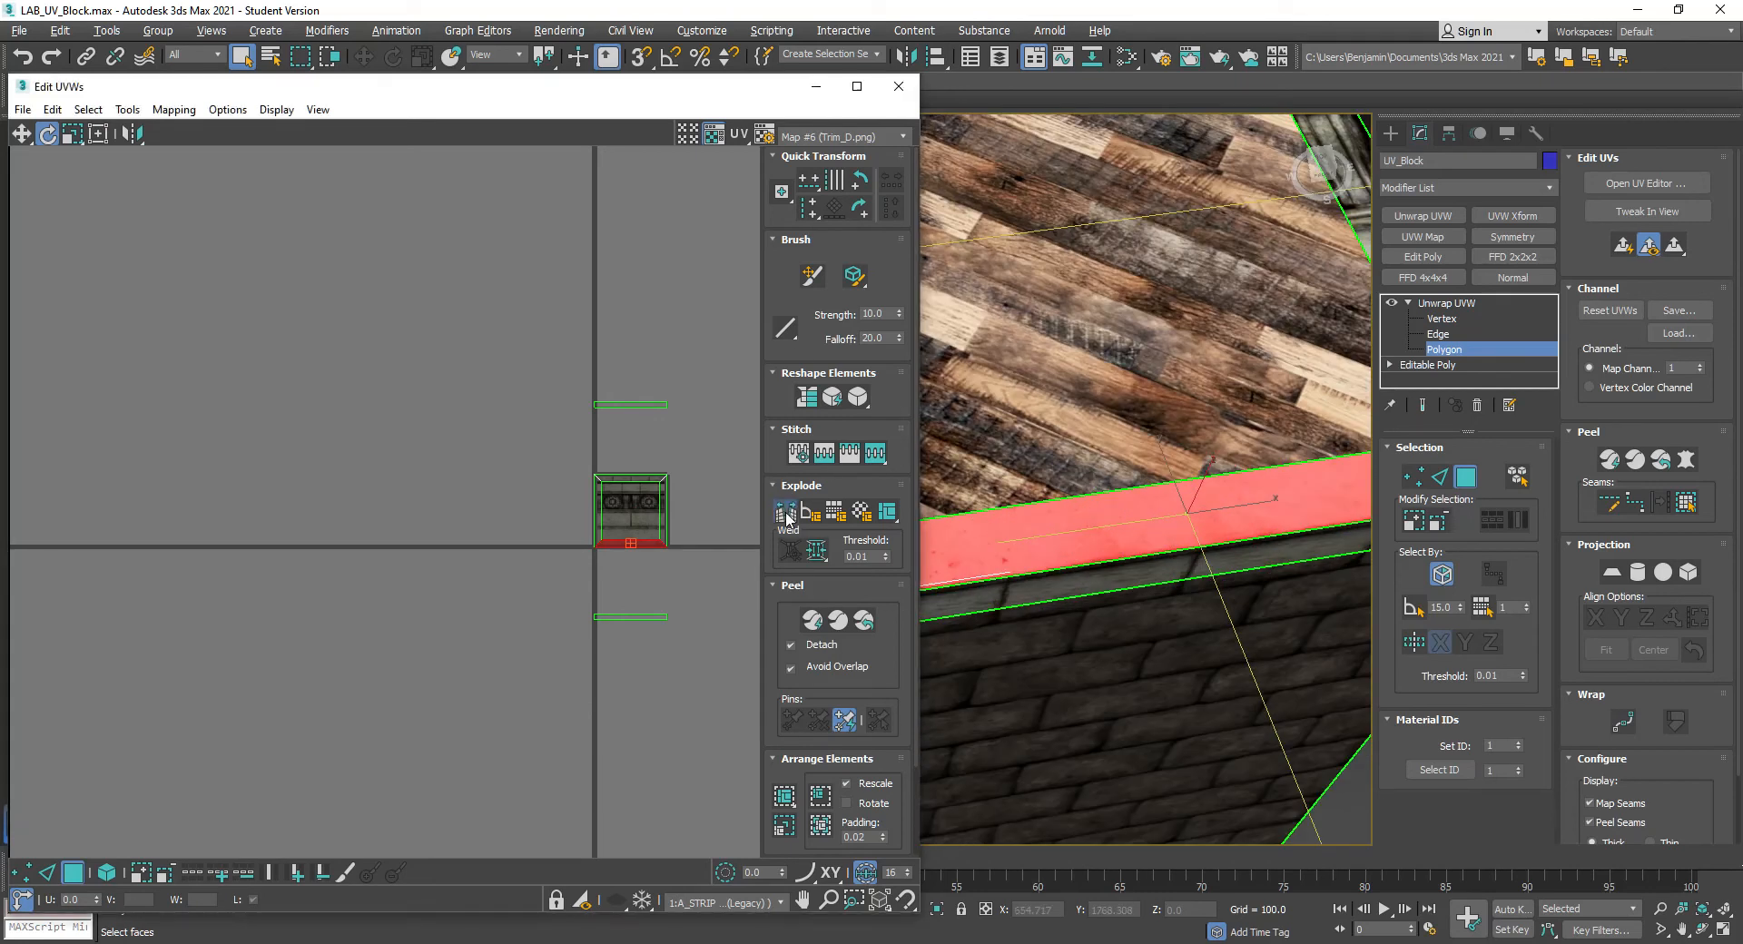
left_click(1441, 477)
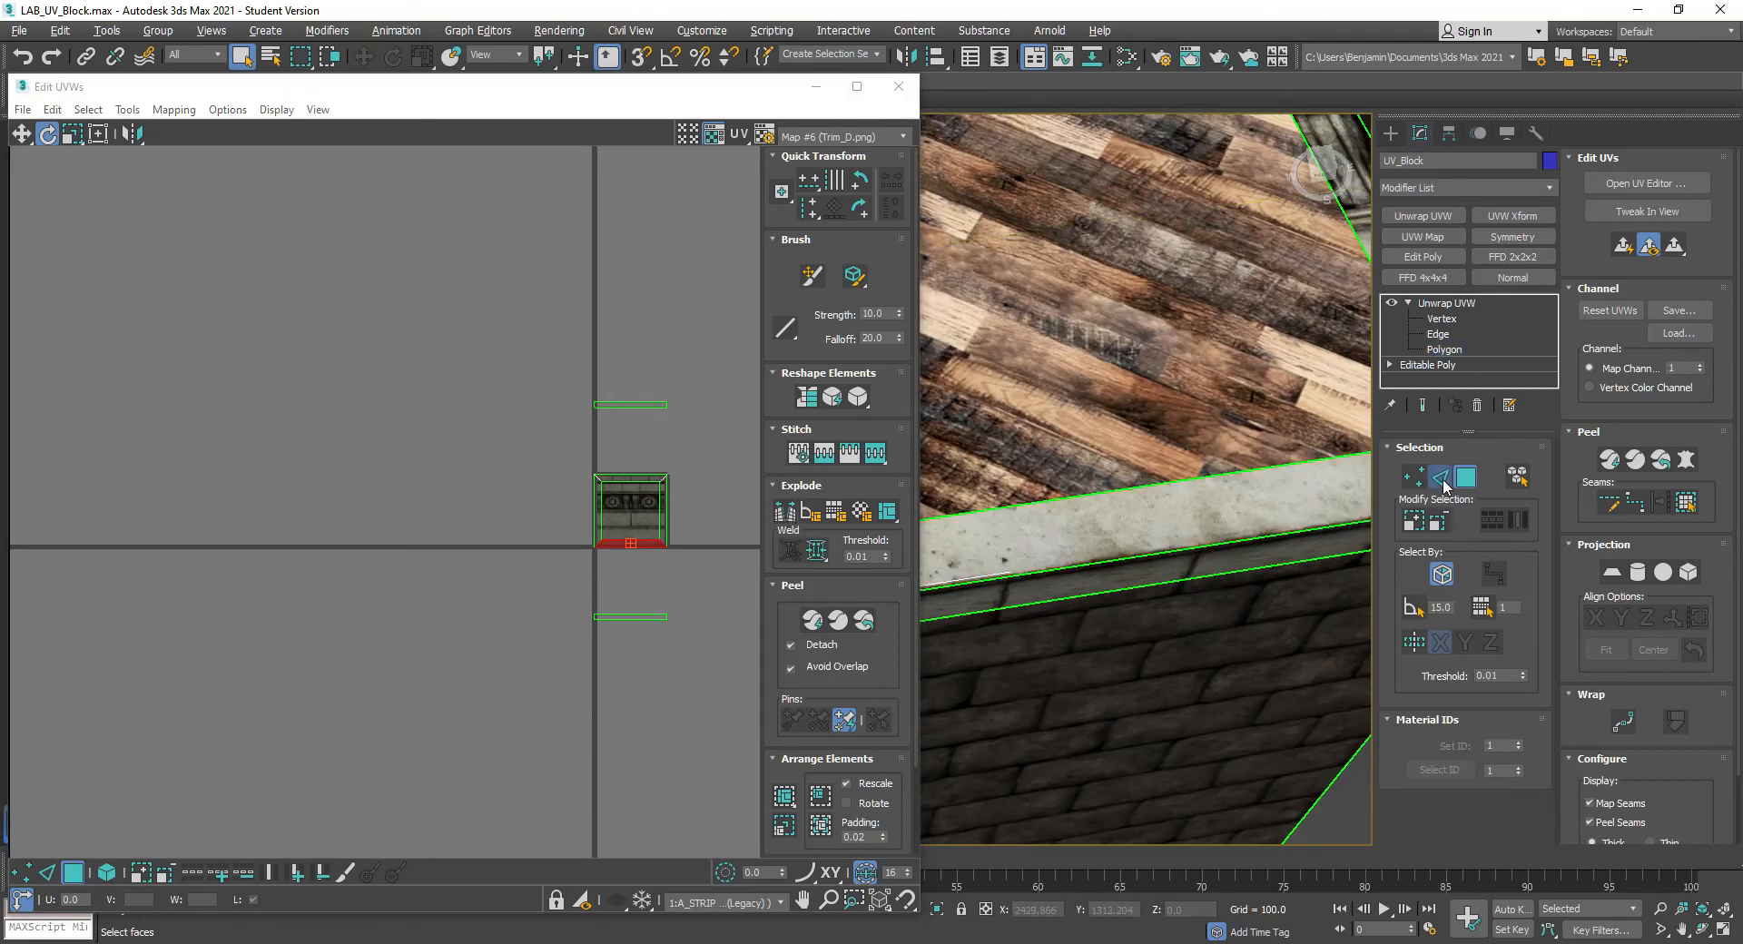
left_click(1203, 547)
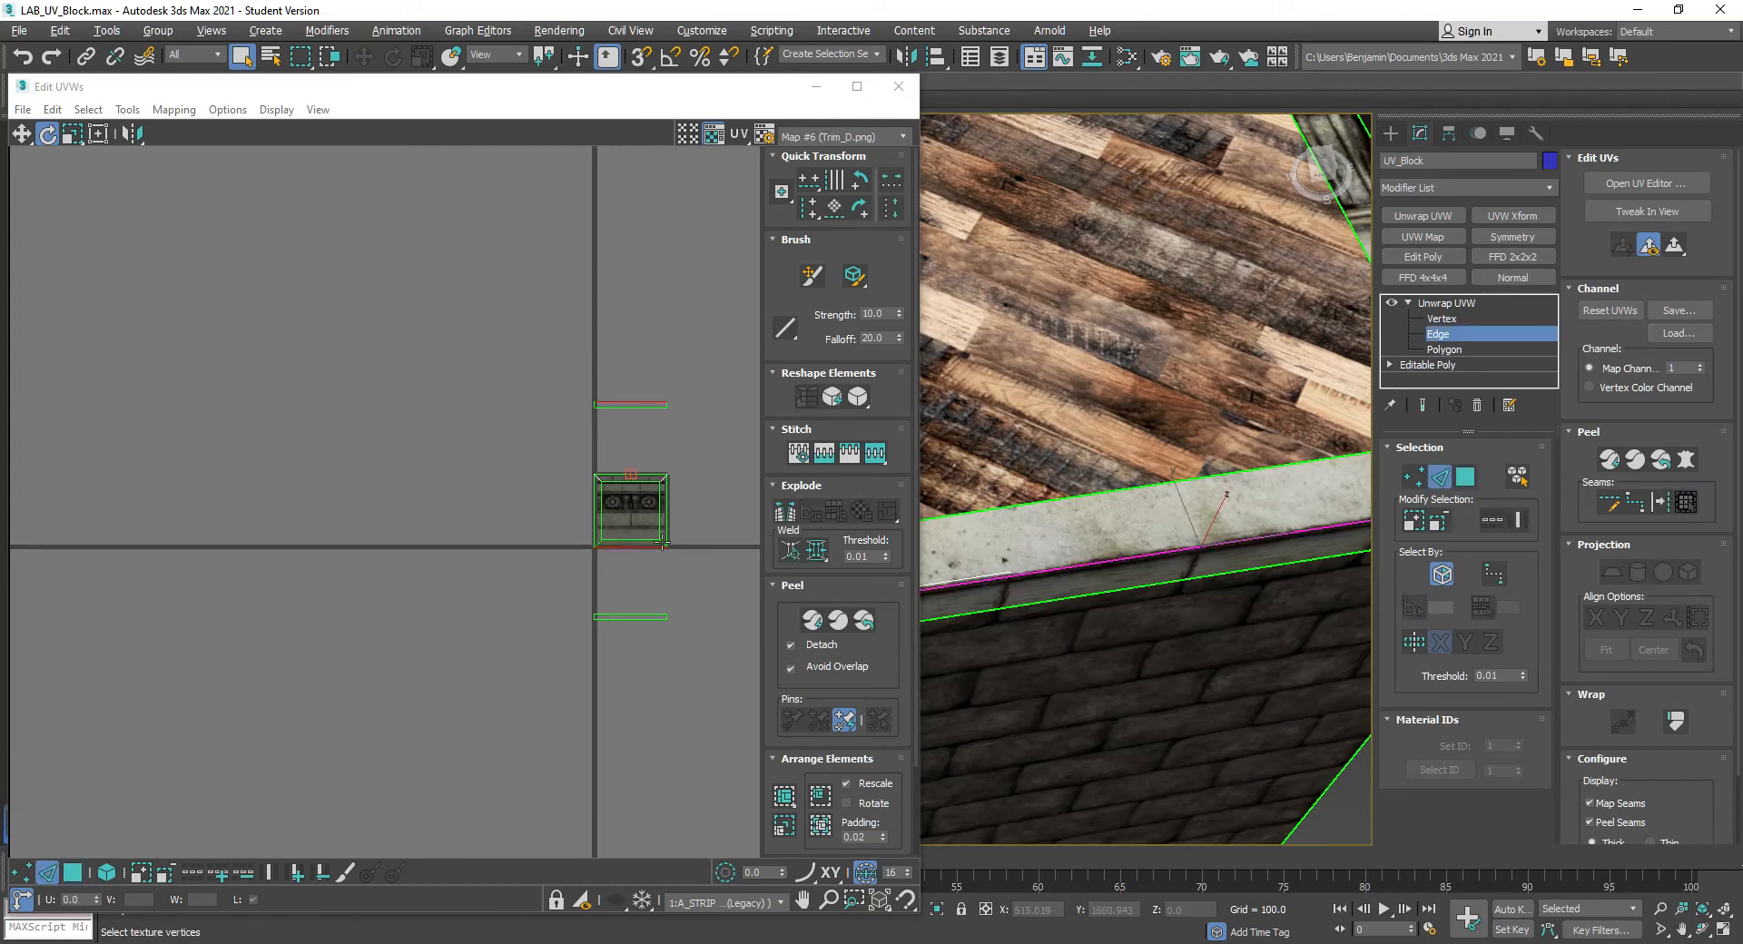
scroll(625, 548, "up", 4)
middle_click_drag(682, 457, 539, 565)
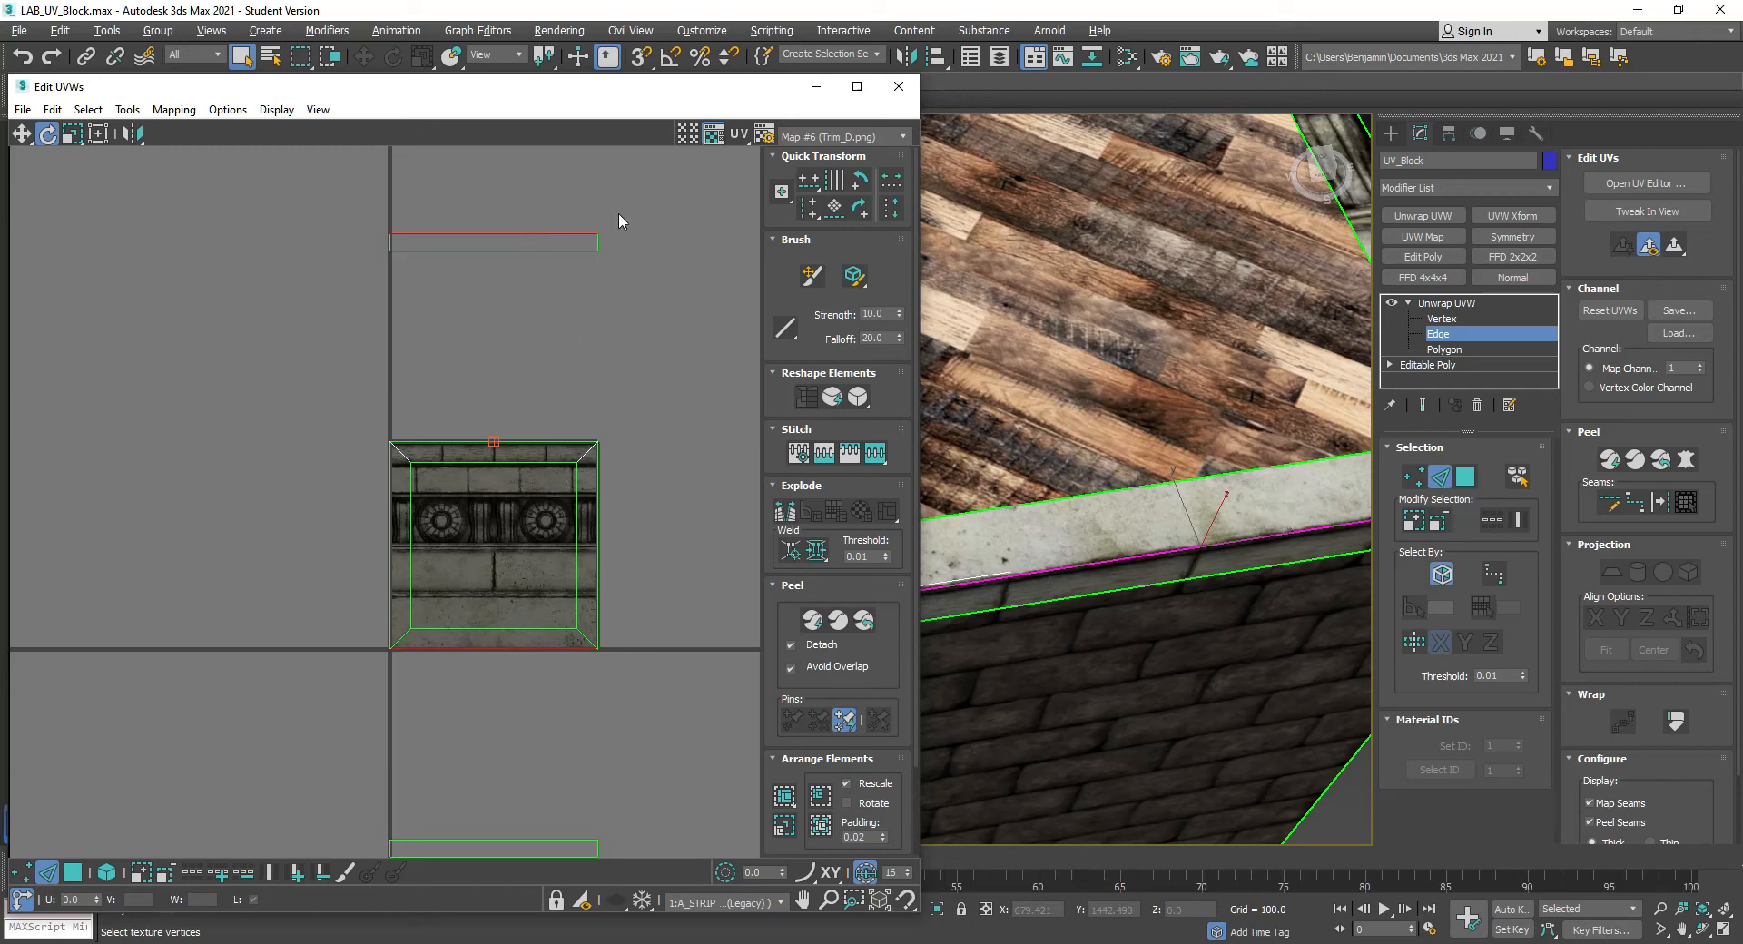
left_click_drag(610, 203, 523, 286, "alt")
left_click(877, 464)
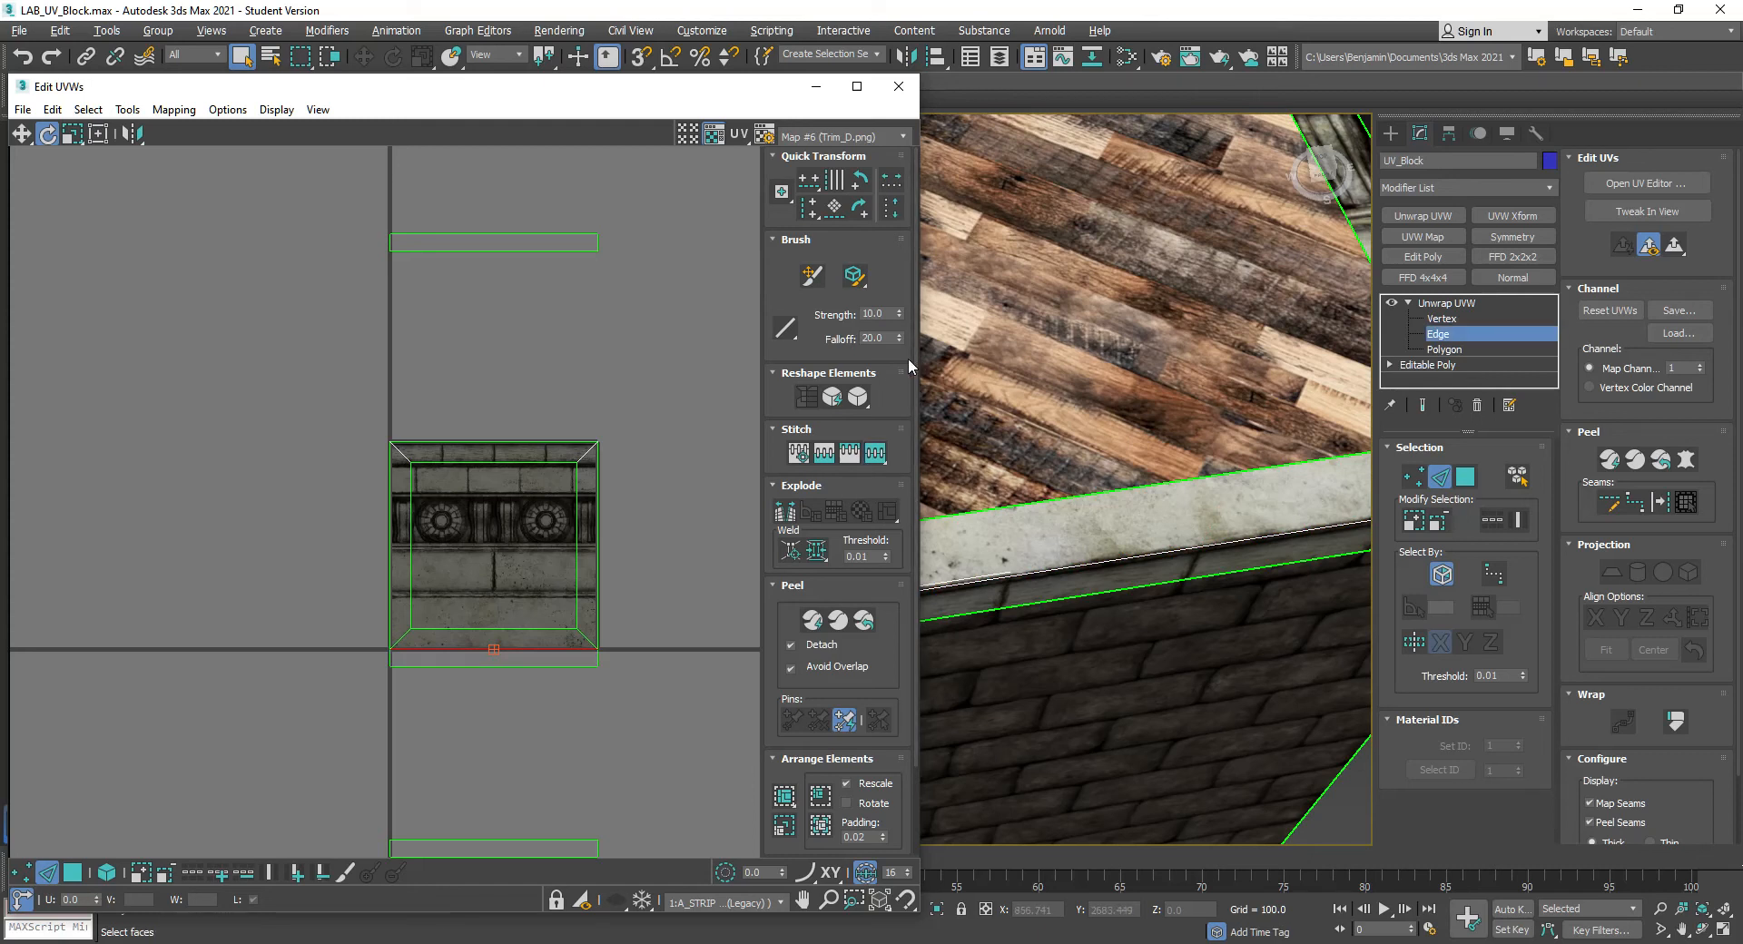
Narrow the UV editor window, bring the block's front trim into full view, and clear the edge selection
left_click_drag(920, 362, 683, 369)
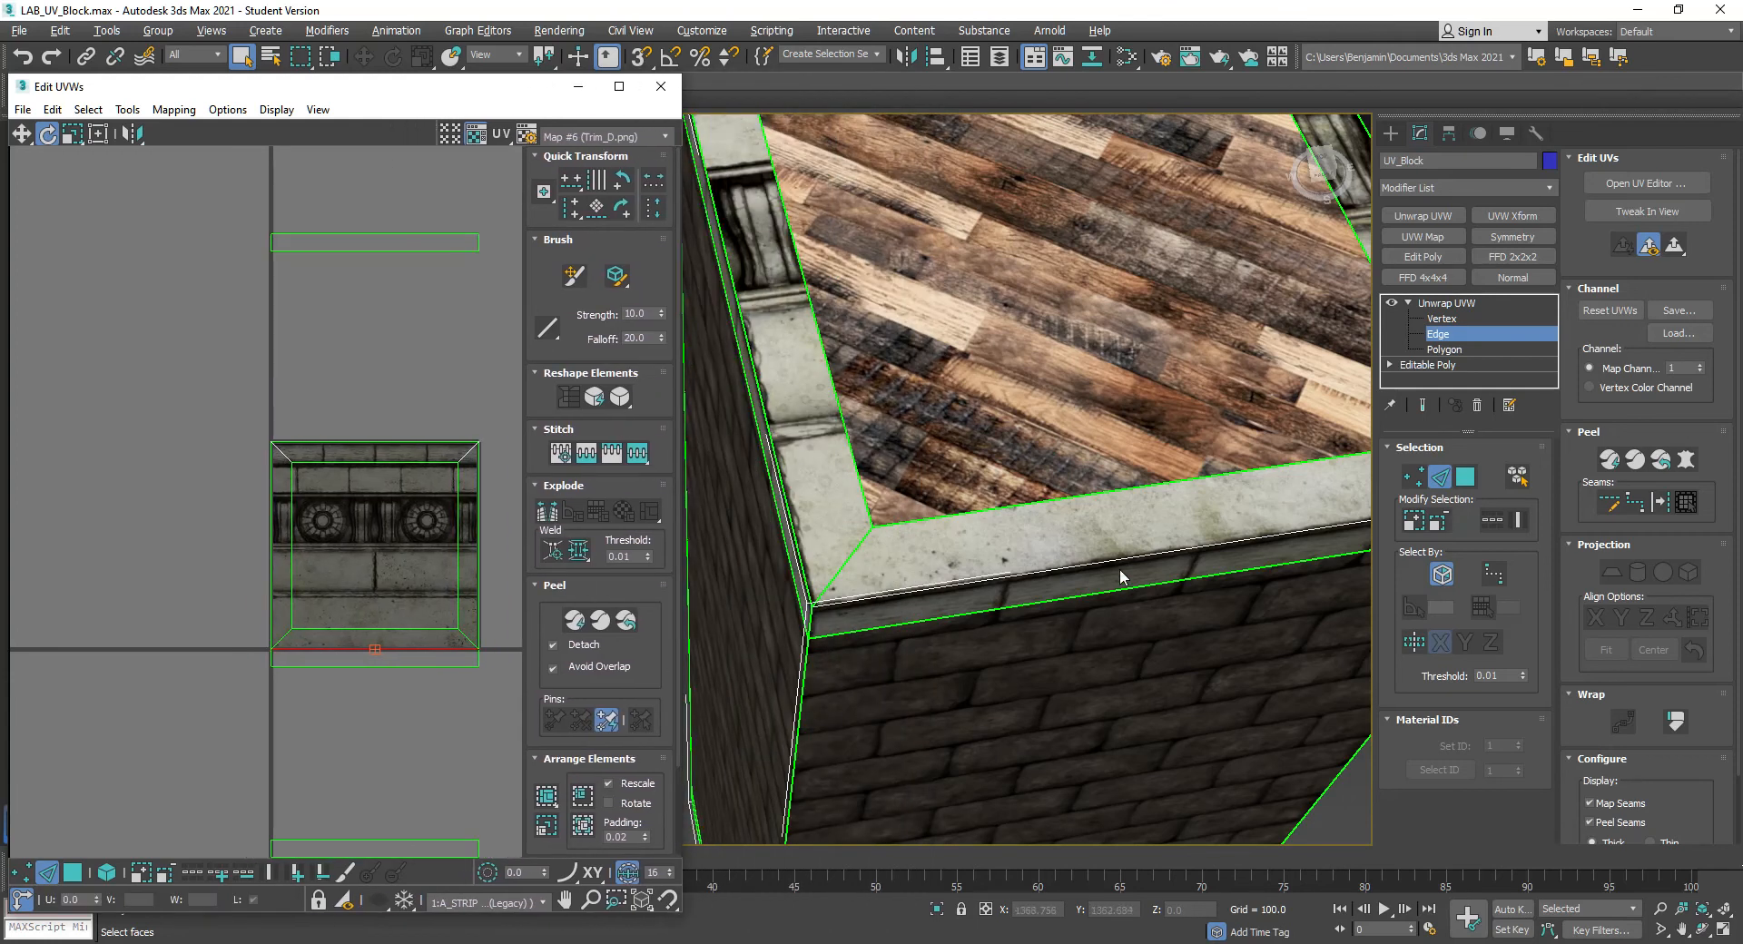
middle_click_drag(1124, 549, 992, 508)
key("ctrl+r")
left_click_drag(843, 472, 834, 488)
right_click(834, 488)
middle_click_drag(826, 578, 745, 749)
left_click(271, 738)
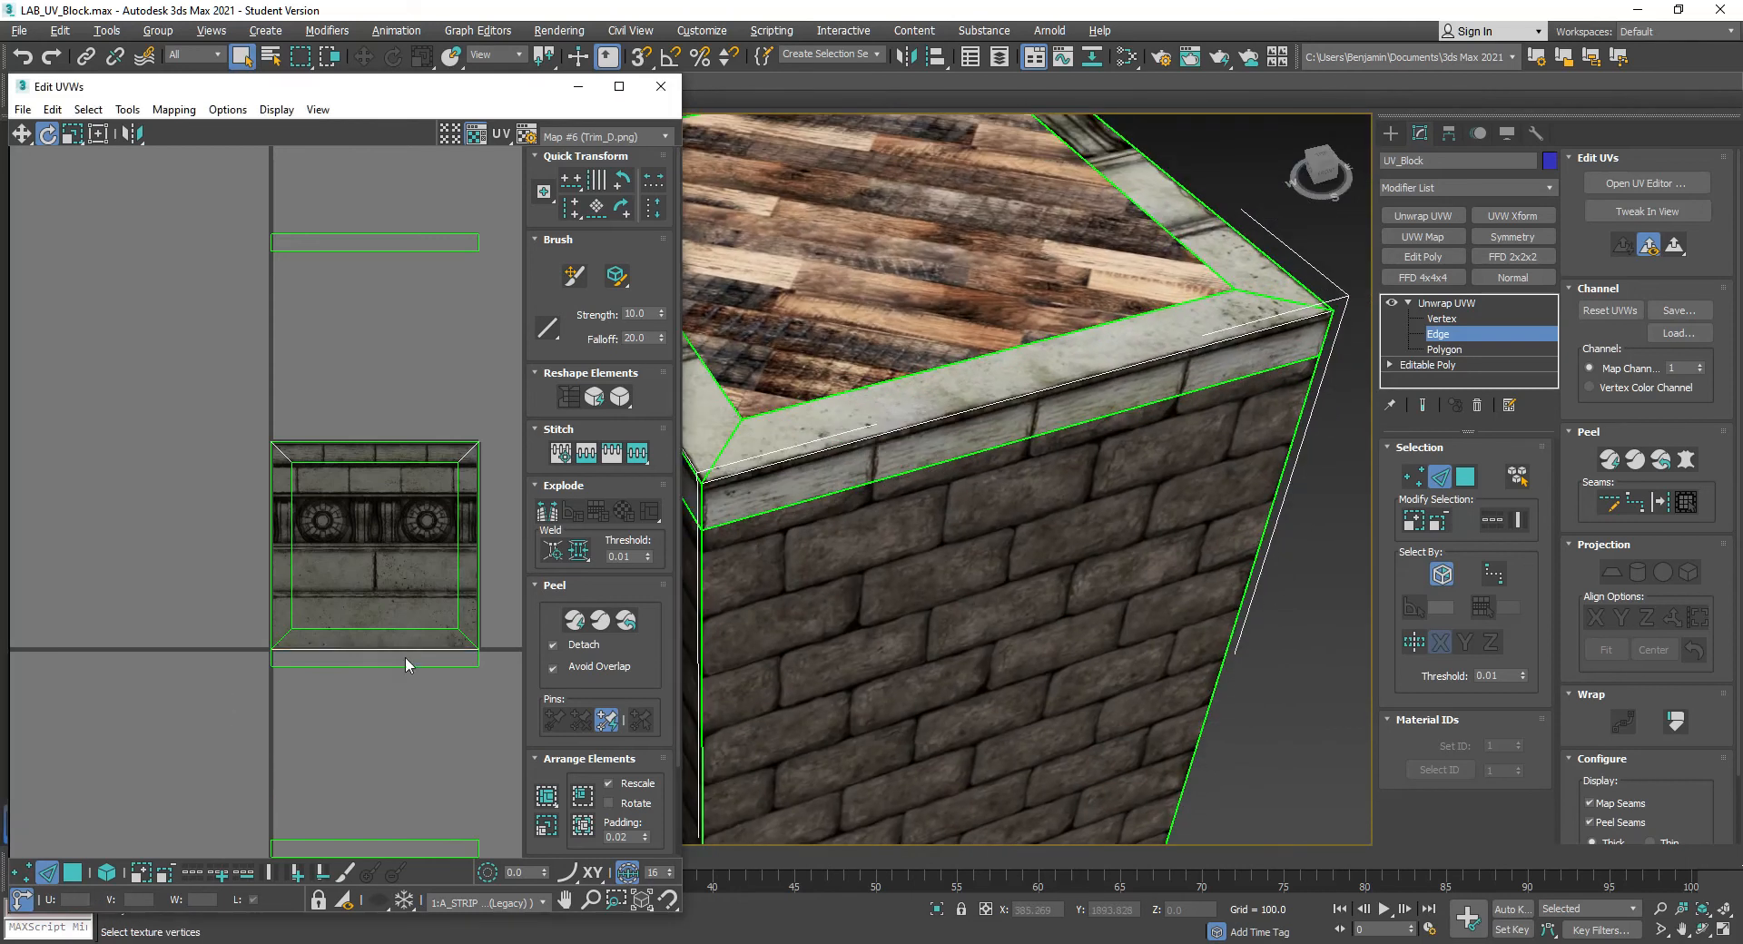
Select the two stitched front trim faces and move their UVs up to the second stone row of the trim texture
left_click(1162, 361)
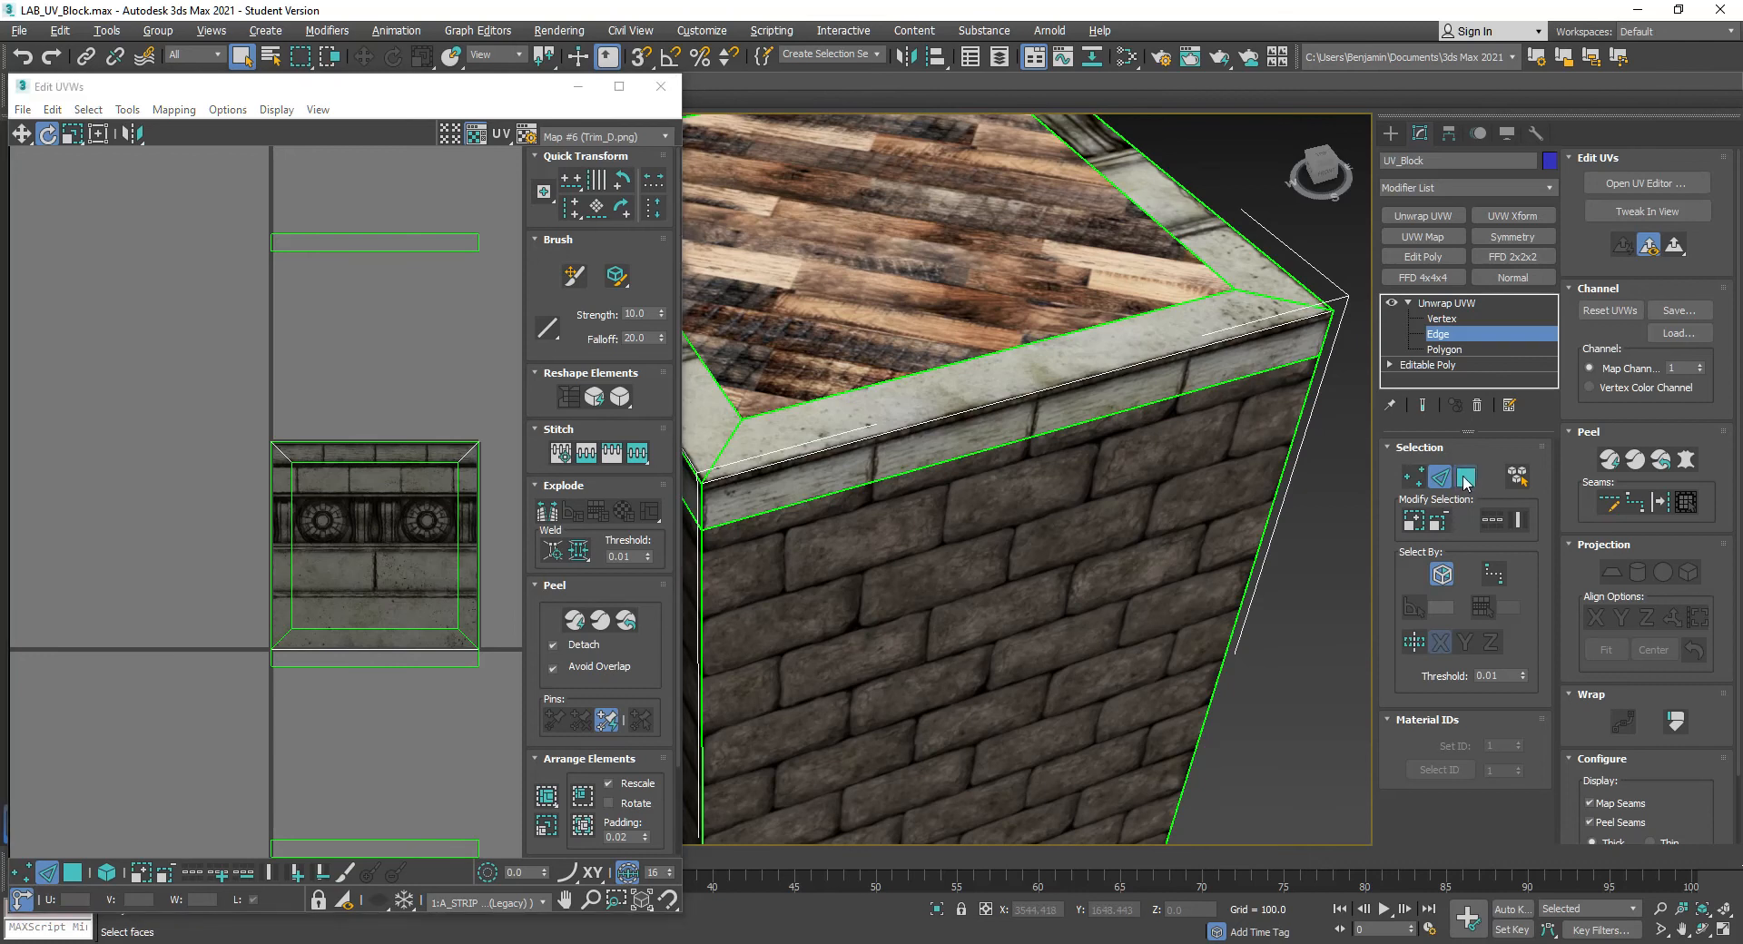
left_click(1166, 368, "ctrl")
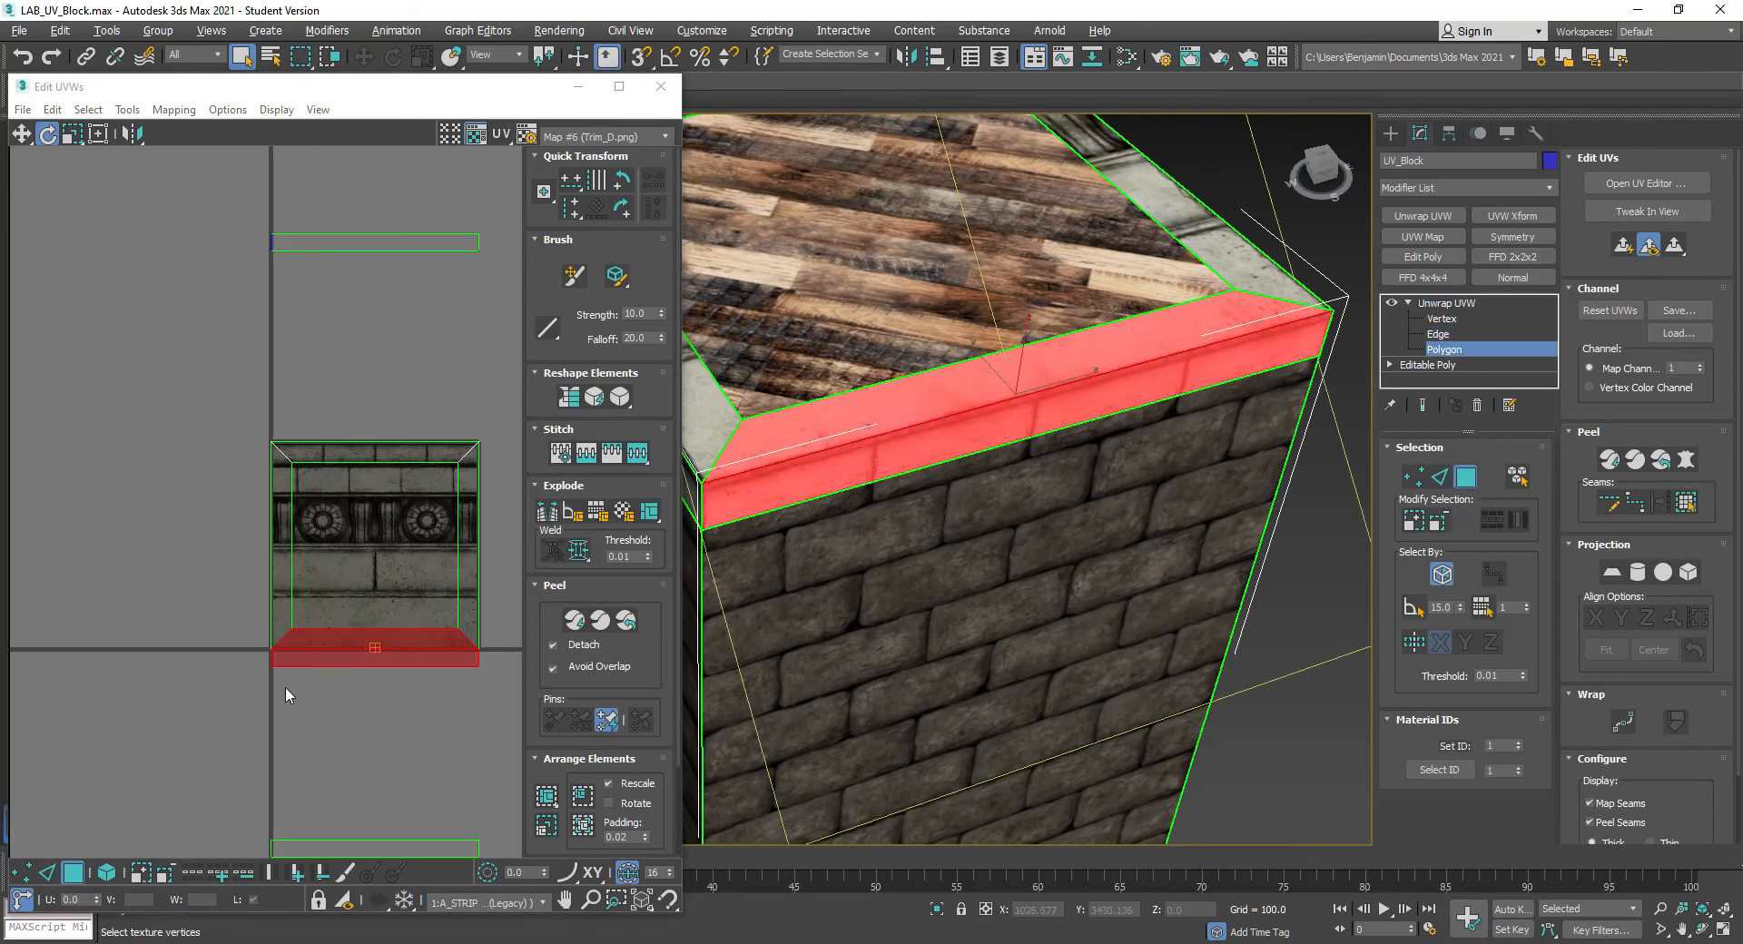
right_click(332, 643)
left_click(329, 587)
left_click_drag(346, 652, 373, 393)
scroll(345, 554, "up", 5)
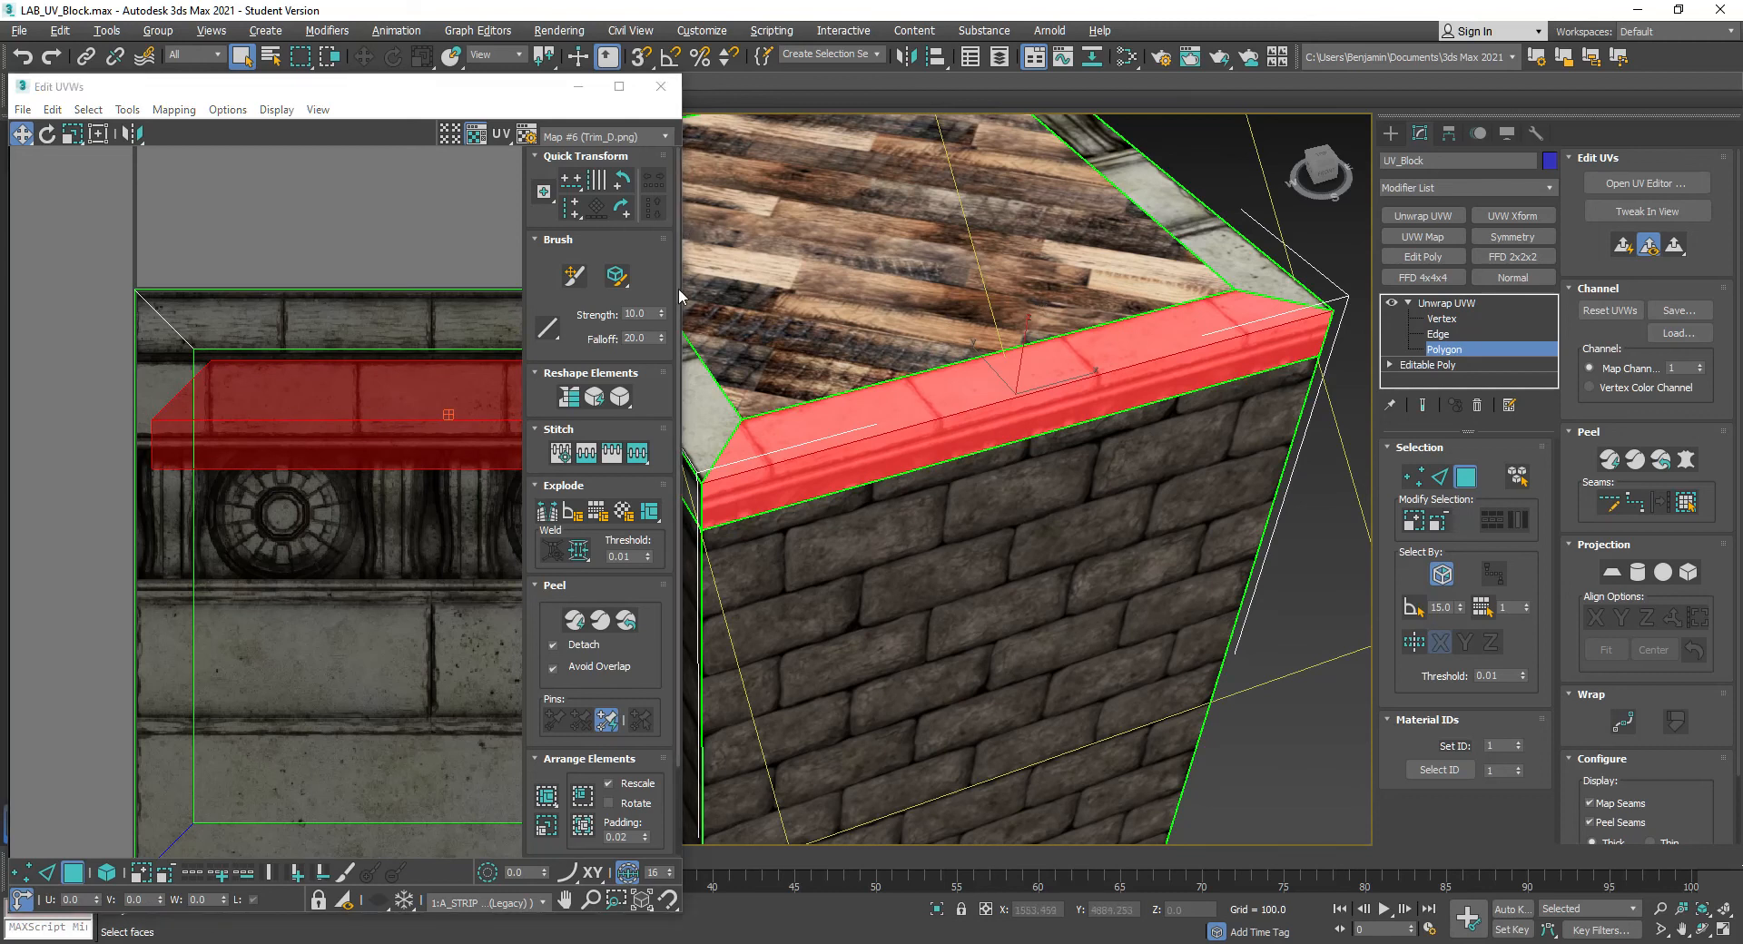
Widen the UV editor and scale the front trim faces' UVs with the Freeform tool to fit within the second stone row
left_click_drag(683, 295, 1221, 295)
scroll(825, 482, "up", 4)
scroll(817, 462, "up", 4)
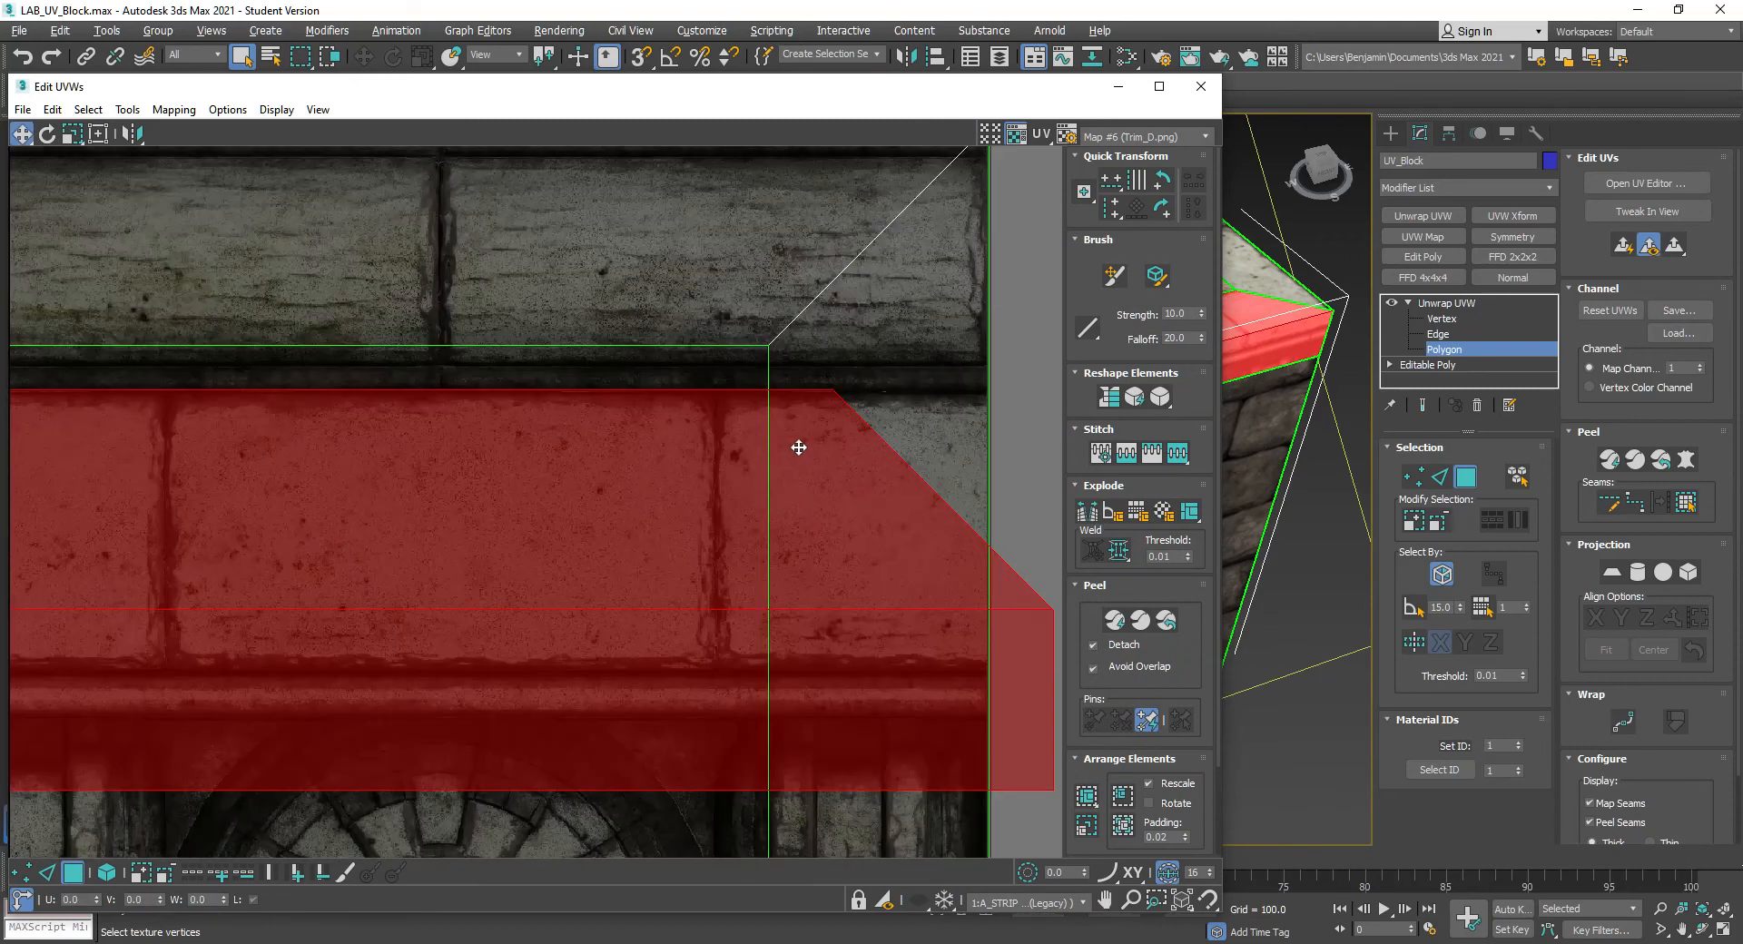
left_click_drag(785, 451, 787, 454)
left_click(96, 135)
middle_click_drag(805, 623, 705, 402)
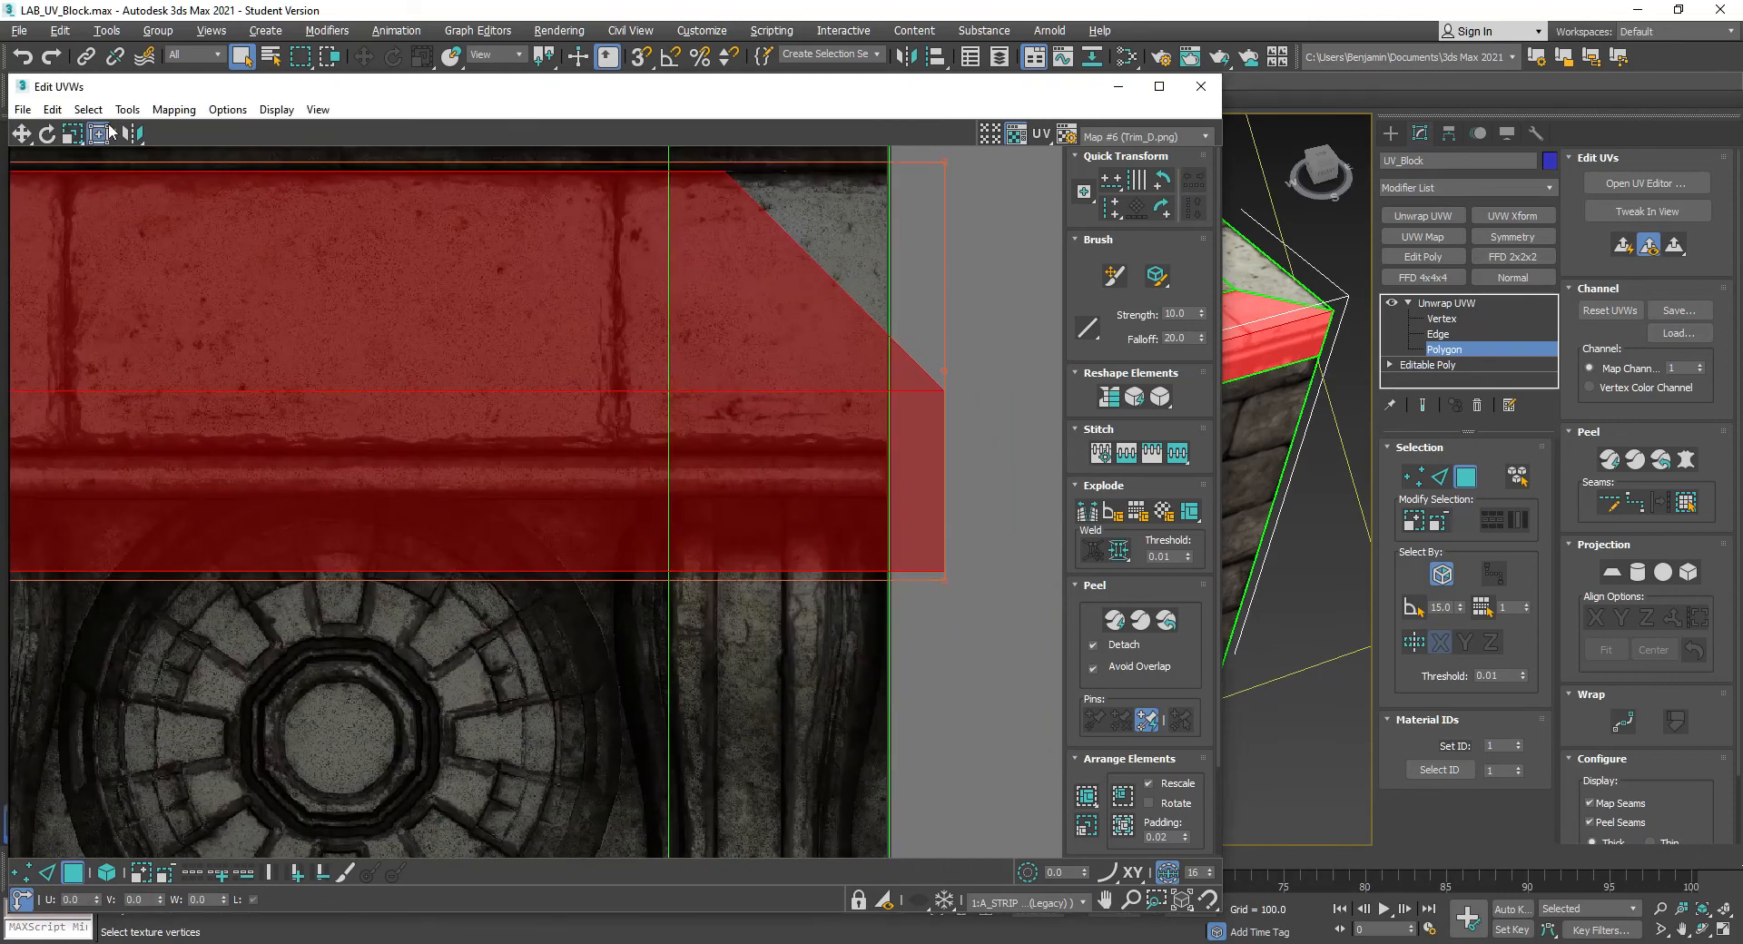
left_click_drag(943, 583, 293, 464)
Move the UV editor below the block and examine how the stone row fits the front trim, with the faces selected and deselected
left_click_drag(1040, 90, 1467, 606)
middle_click_drag(1127, 394, 1077, 364)
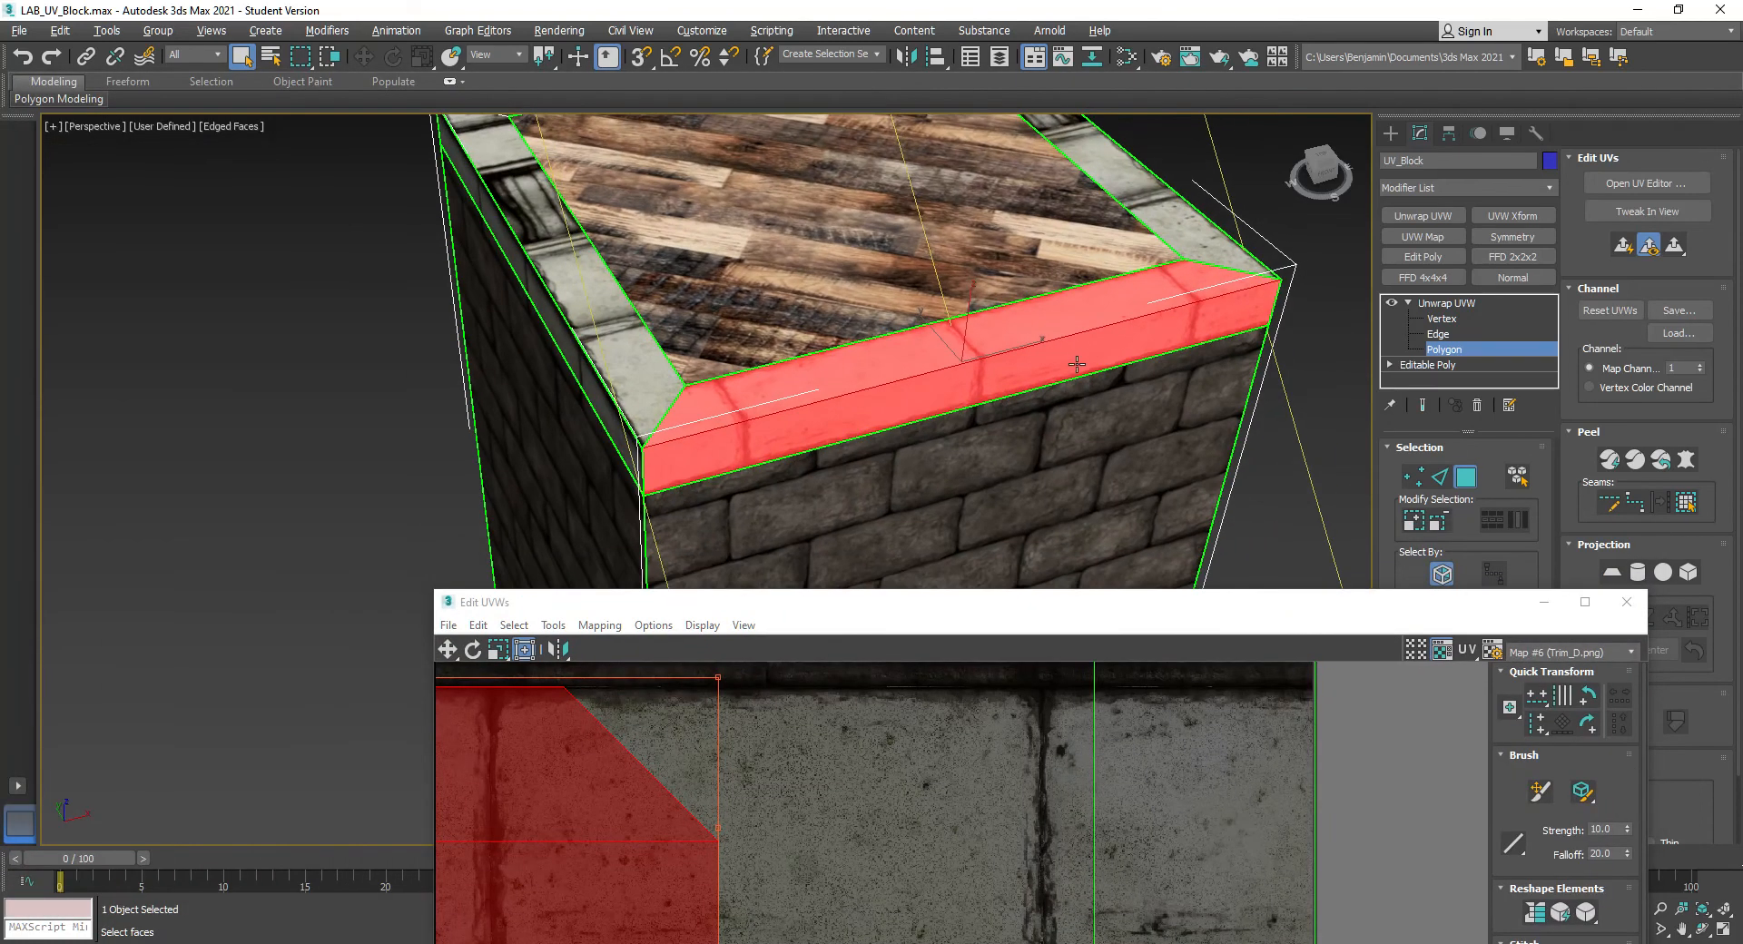
left_click(1328, 399)
scroll(870, 428, "up", 3)
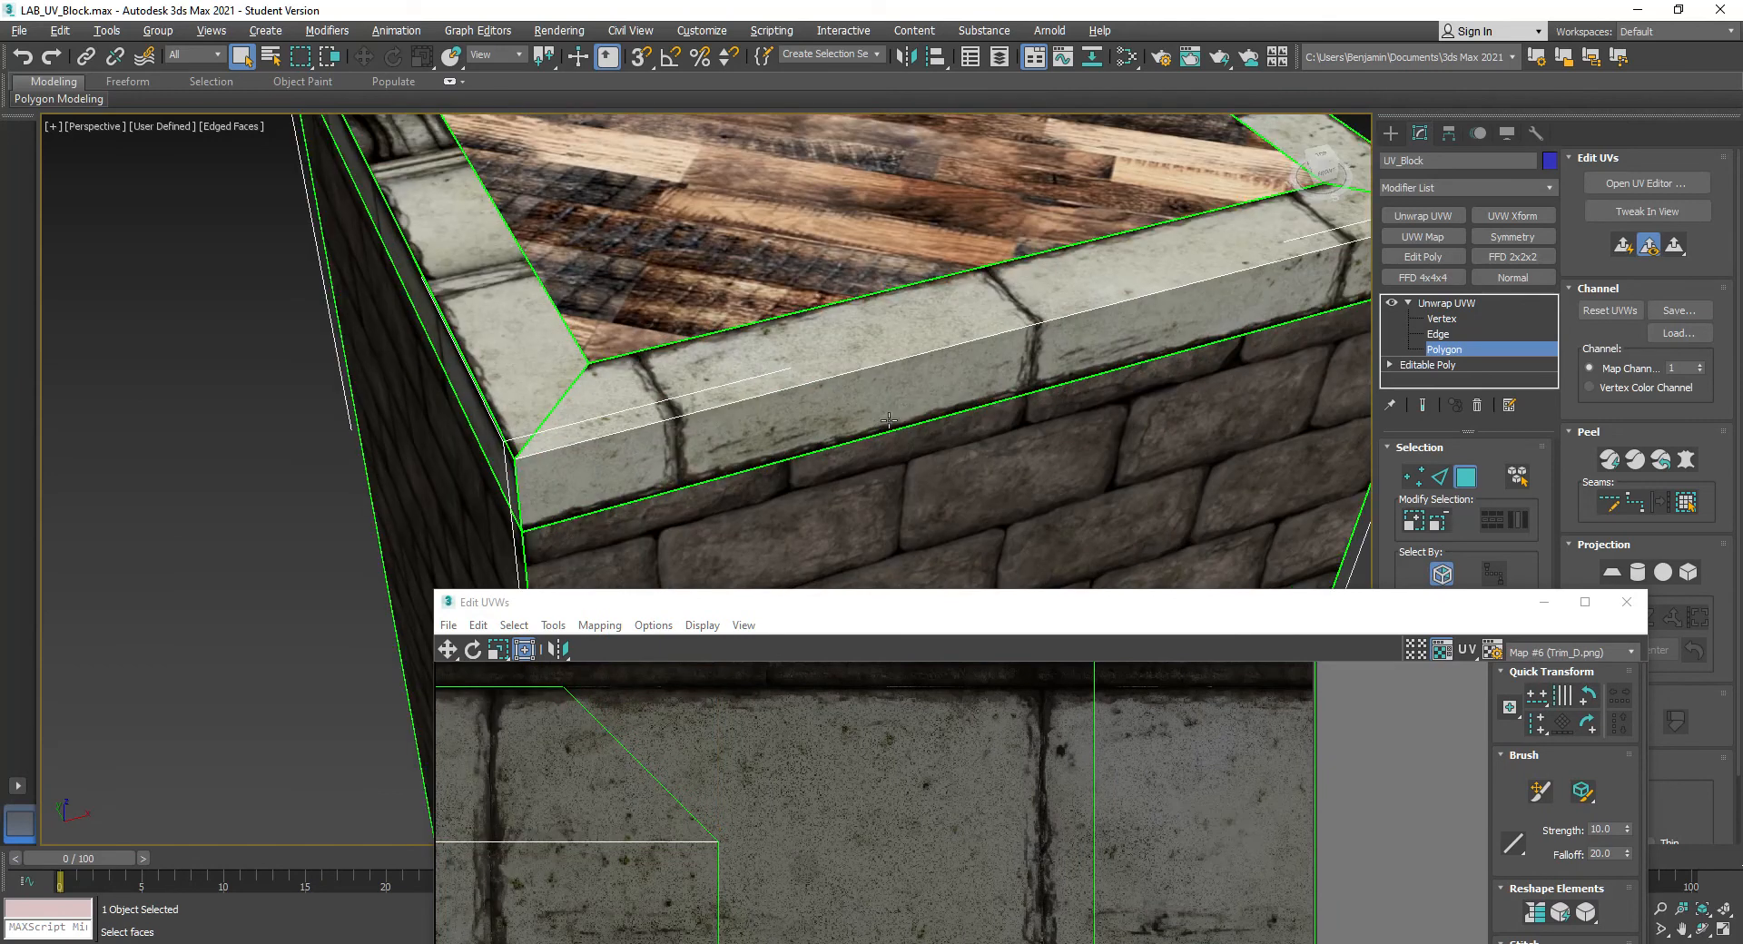
scroll(712, 788, "down", 5)
middle_click_drag(712, 788, 804, 768)
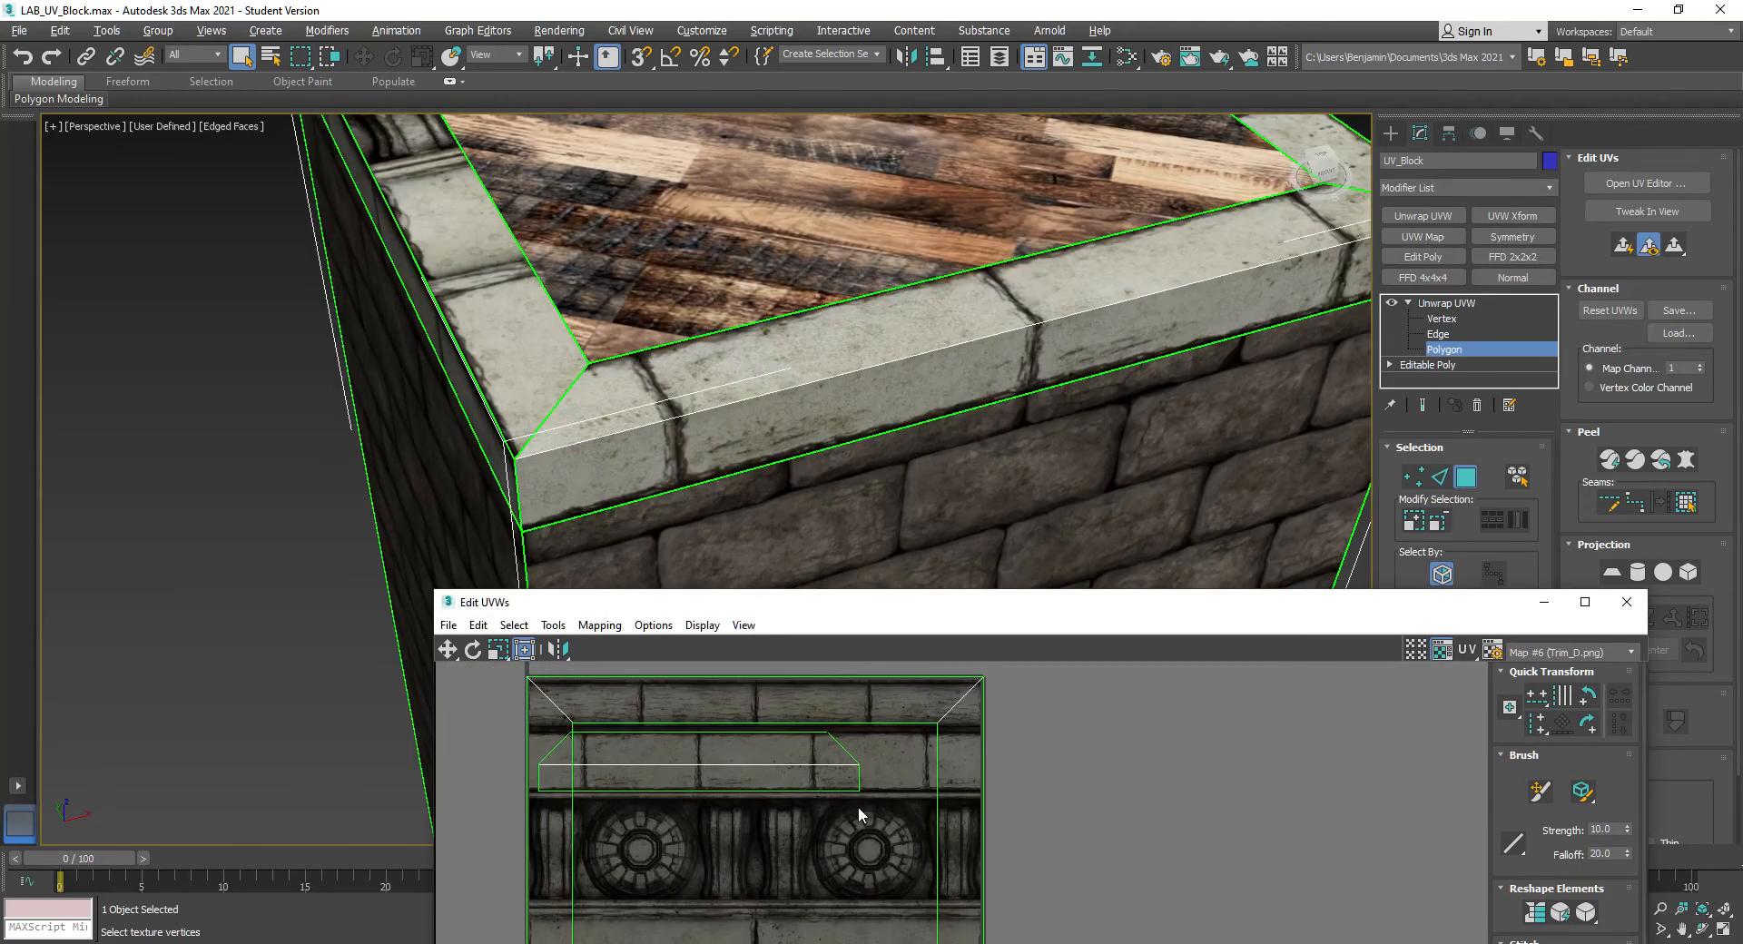
left_click_drag(862, 824, 786, 753)
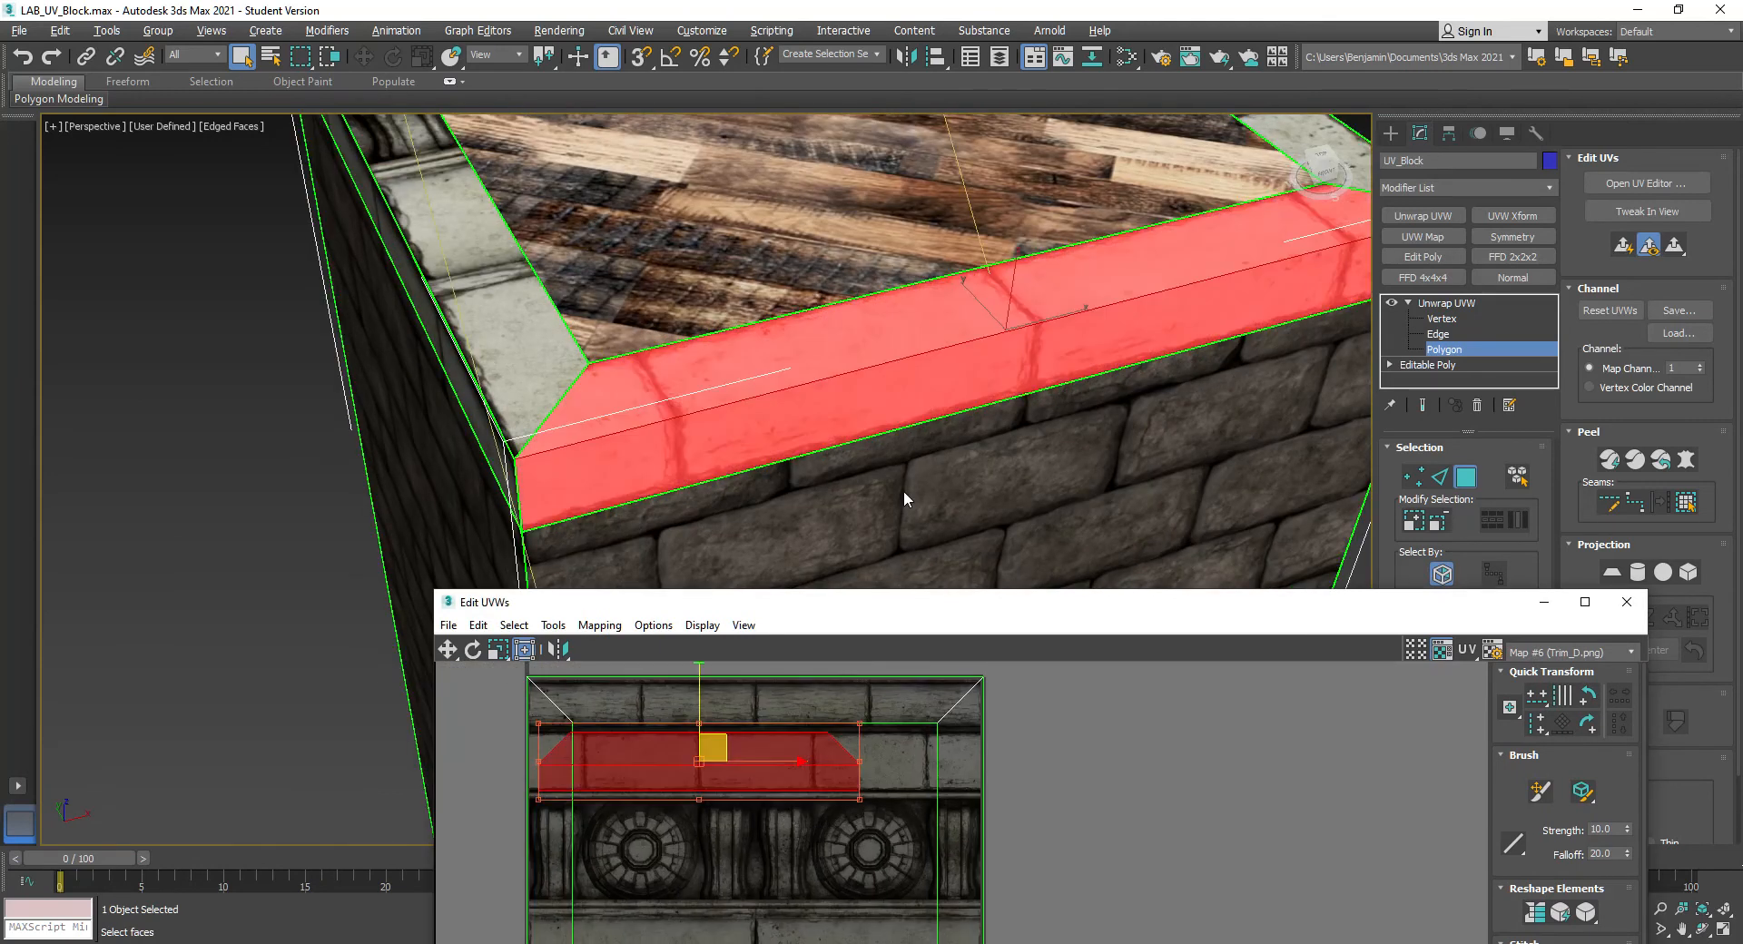
left_click(291, 471)
middle_click_drag(948, 348, 1064, 276, "alt")
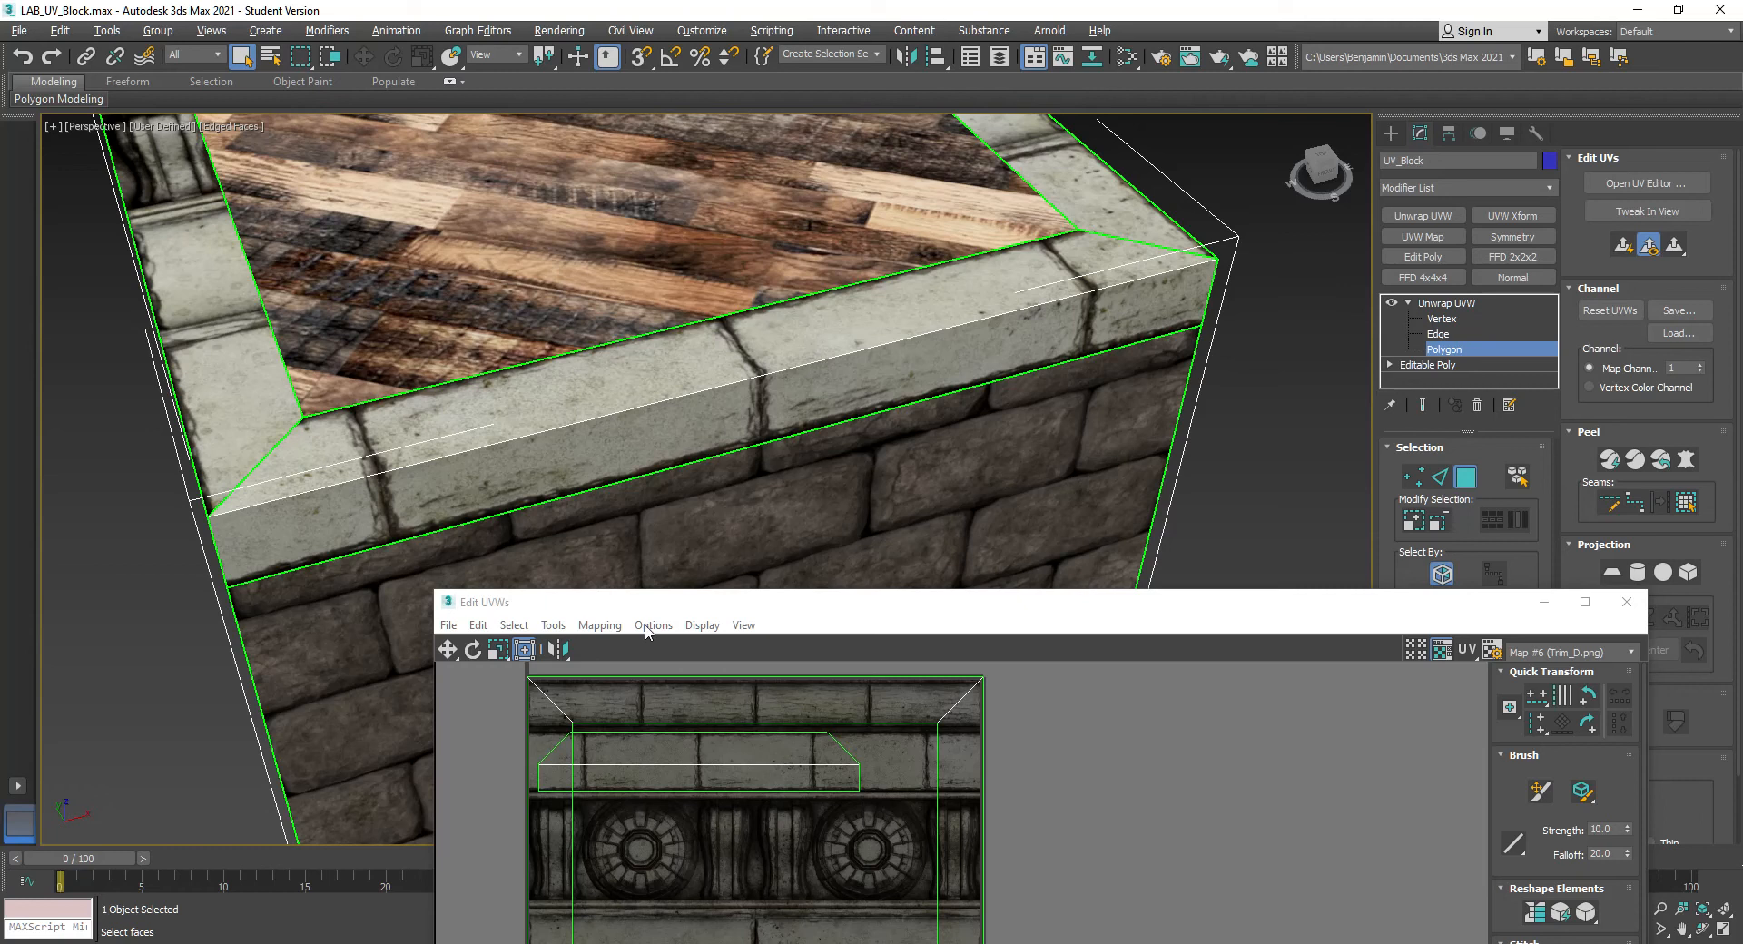
Arrange a narrow UV editor window beside the block and bring the whole block into view
left_click_drag(1207, 607, 1132, 62)
double_click(1137, 57)
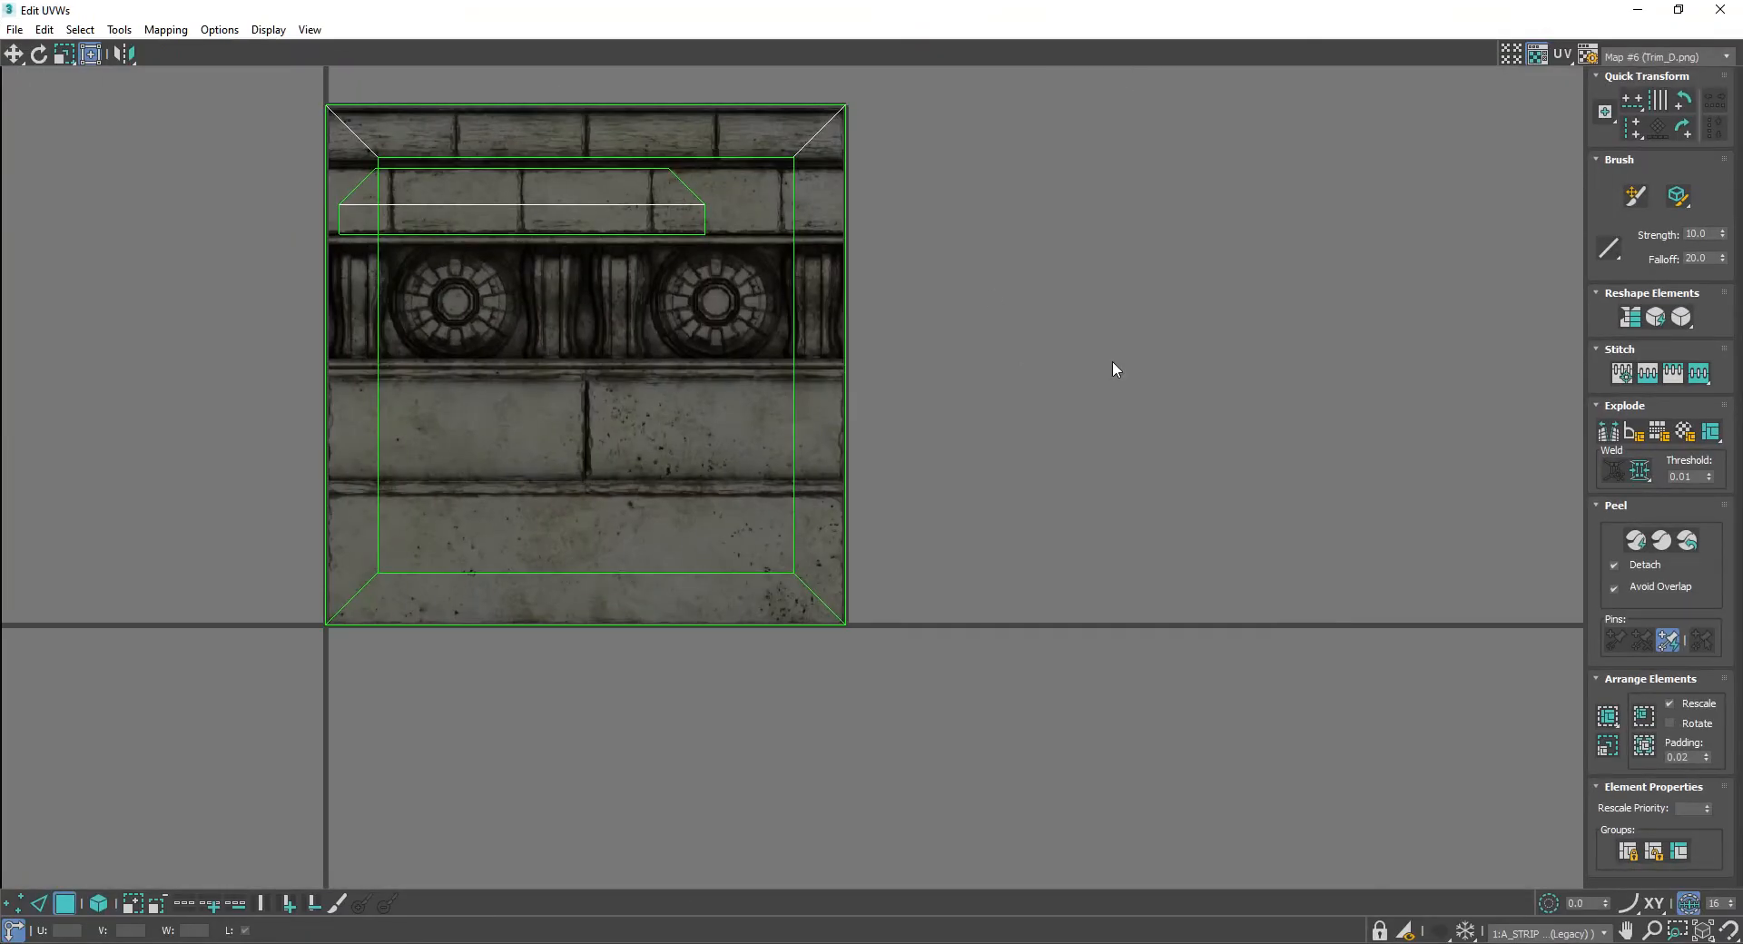
scroll(1014, 349, "down", 5)
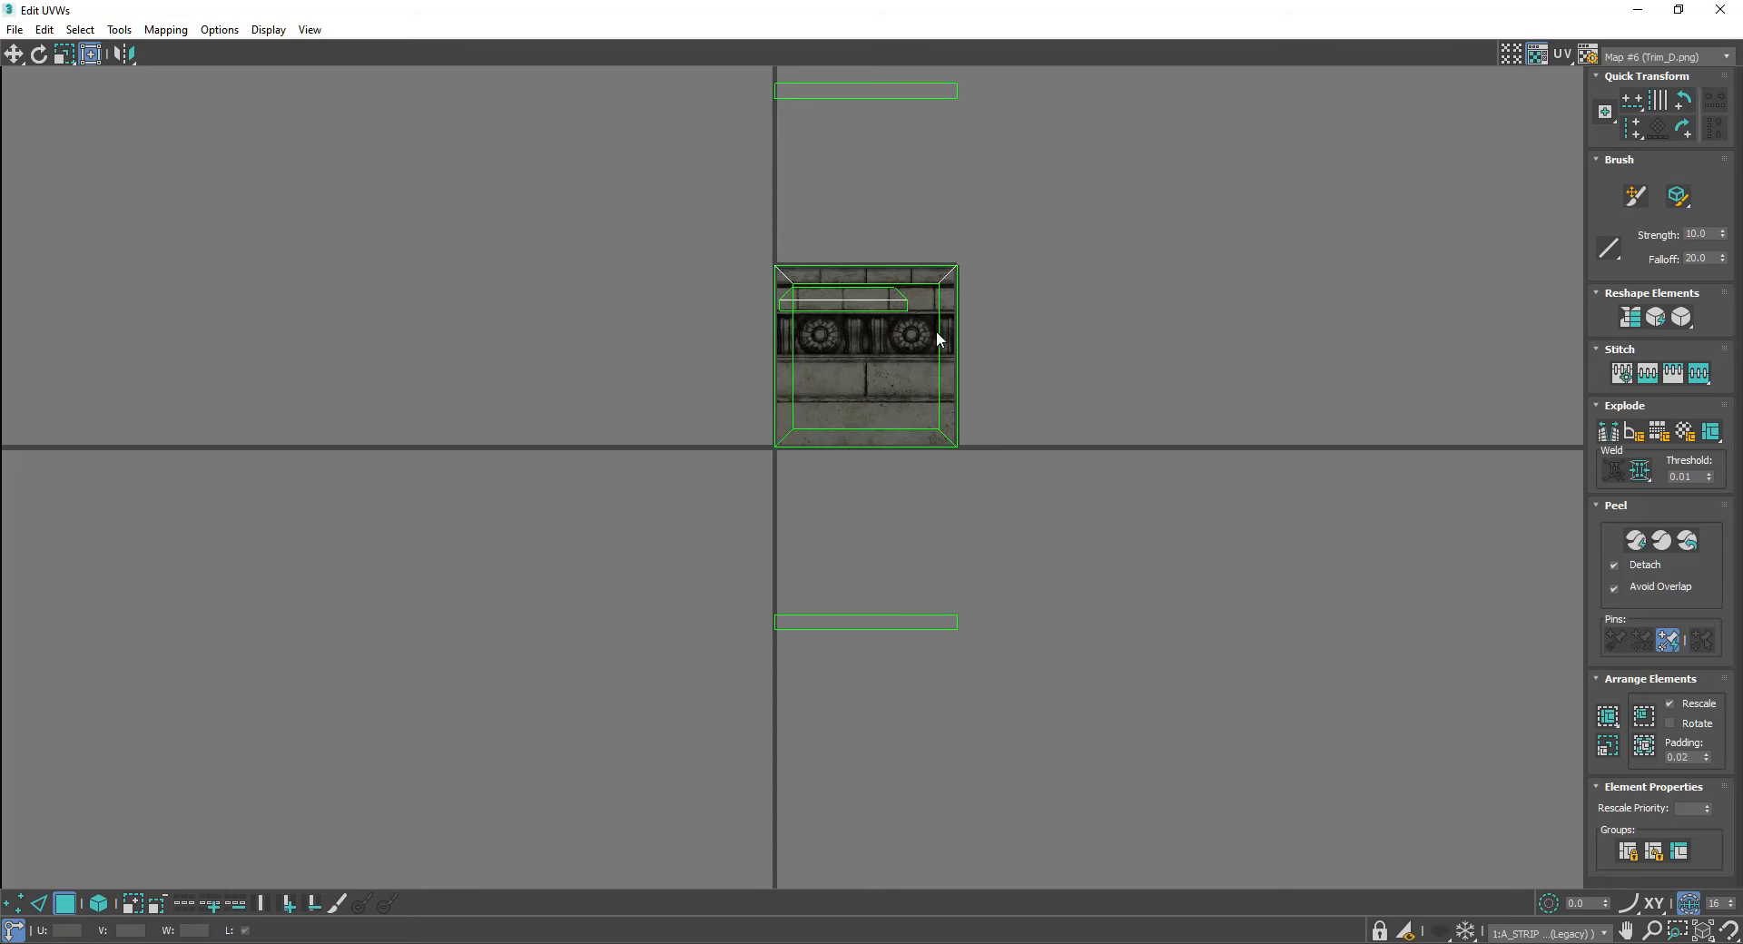
left_click_drag(1380, 13, 863, 36)
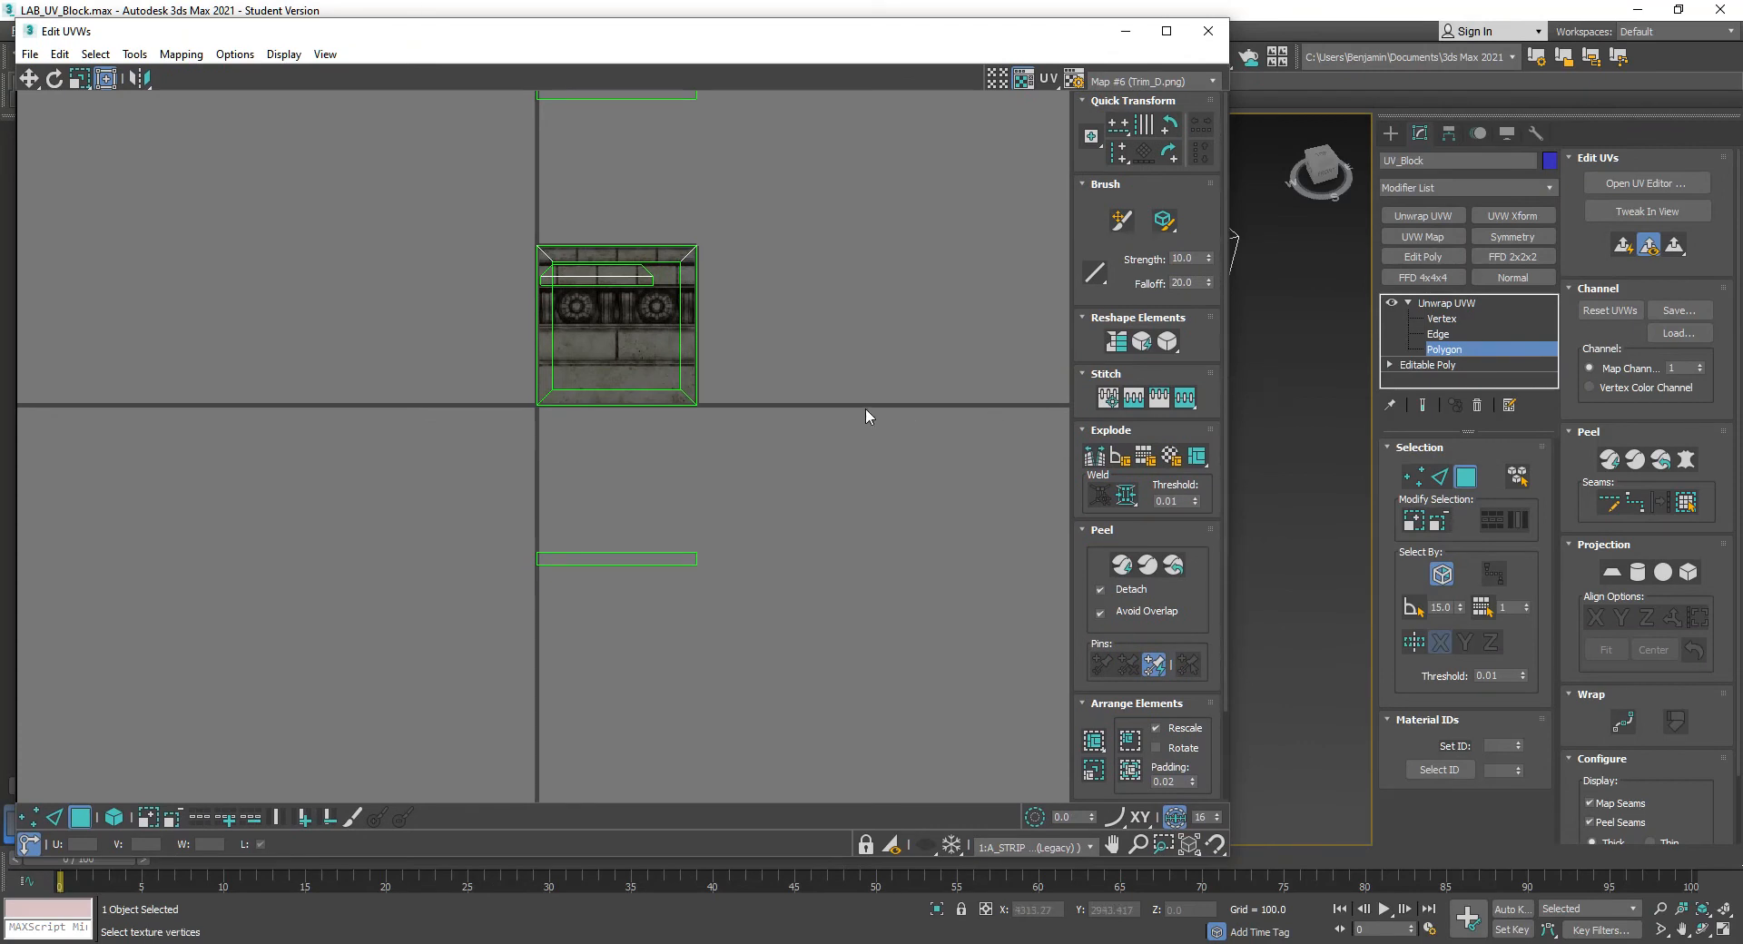
left_click_drag(1227, 463, 782, 456)
scroll(1227, 519, "down", 8)
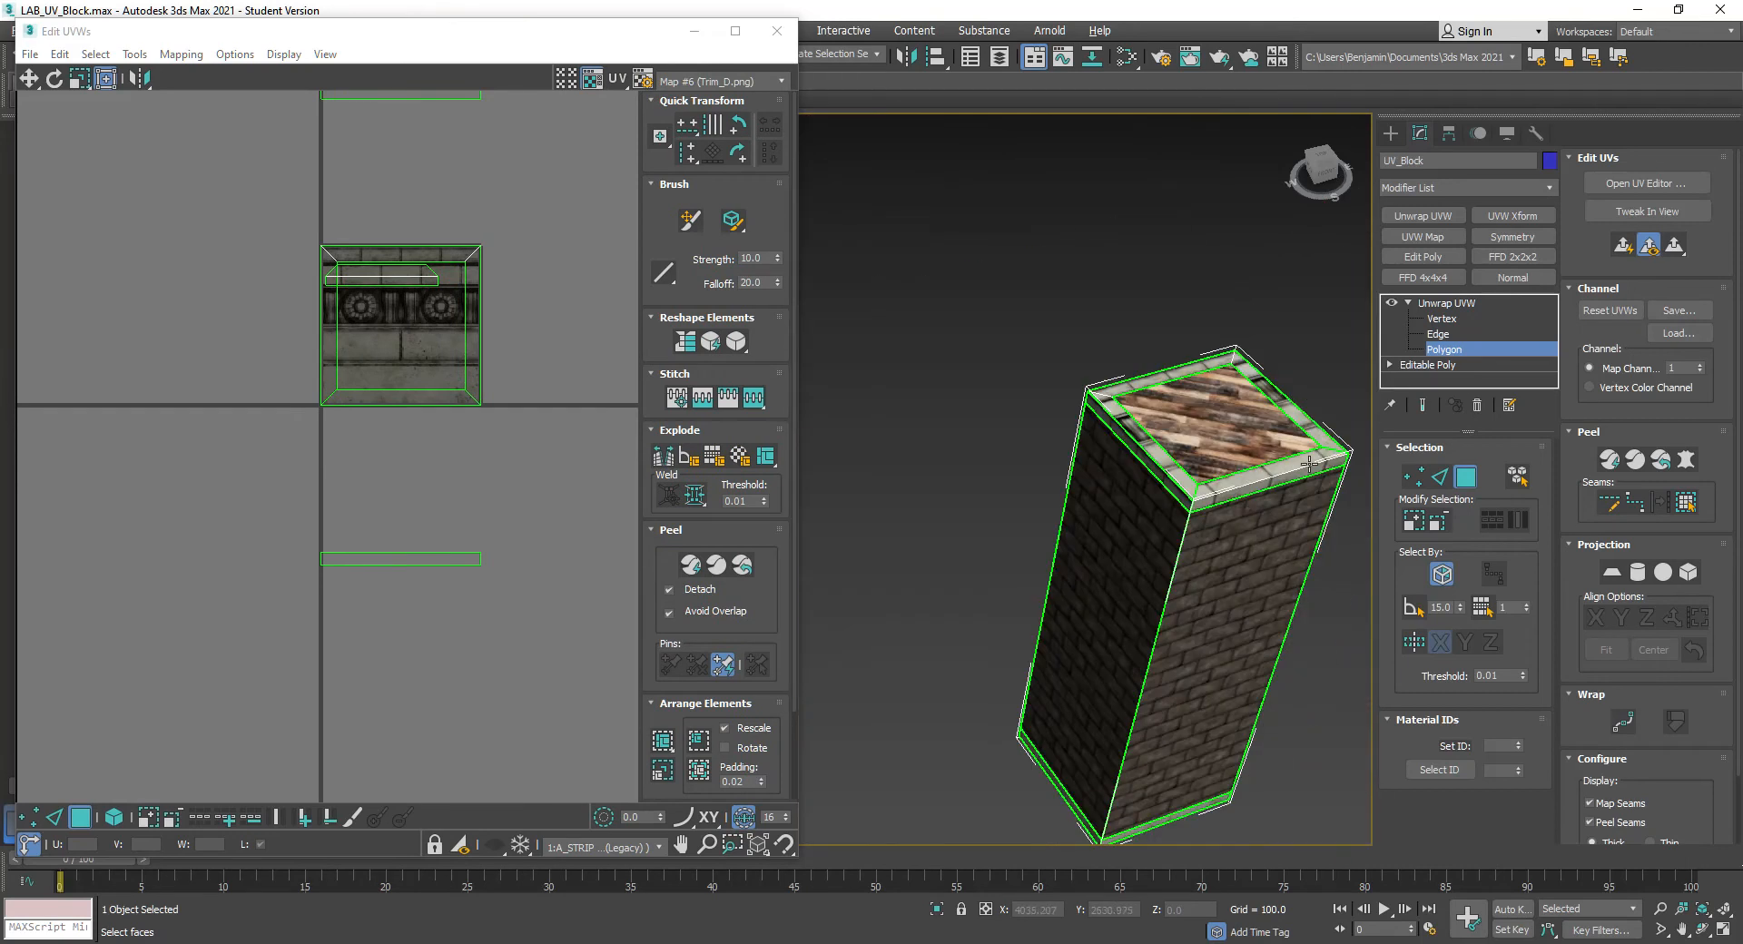
middle_click_drag(1228, 520, 1160, 445)
key("ctrl+r")
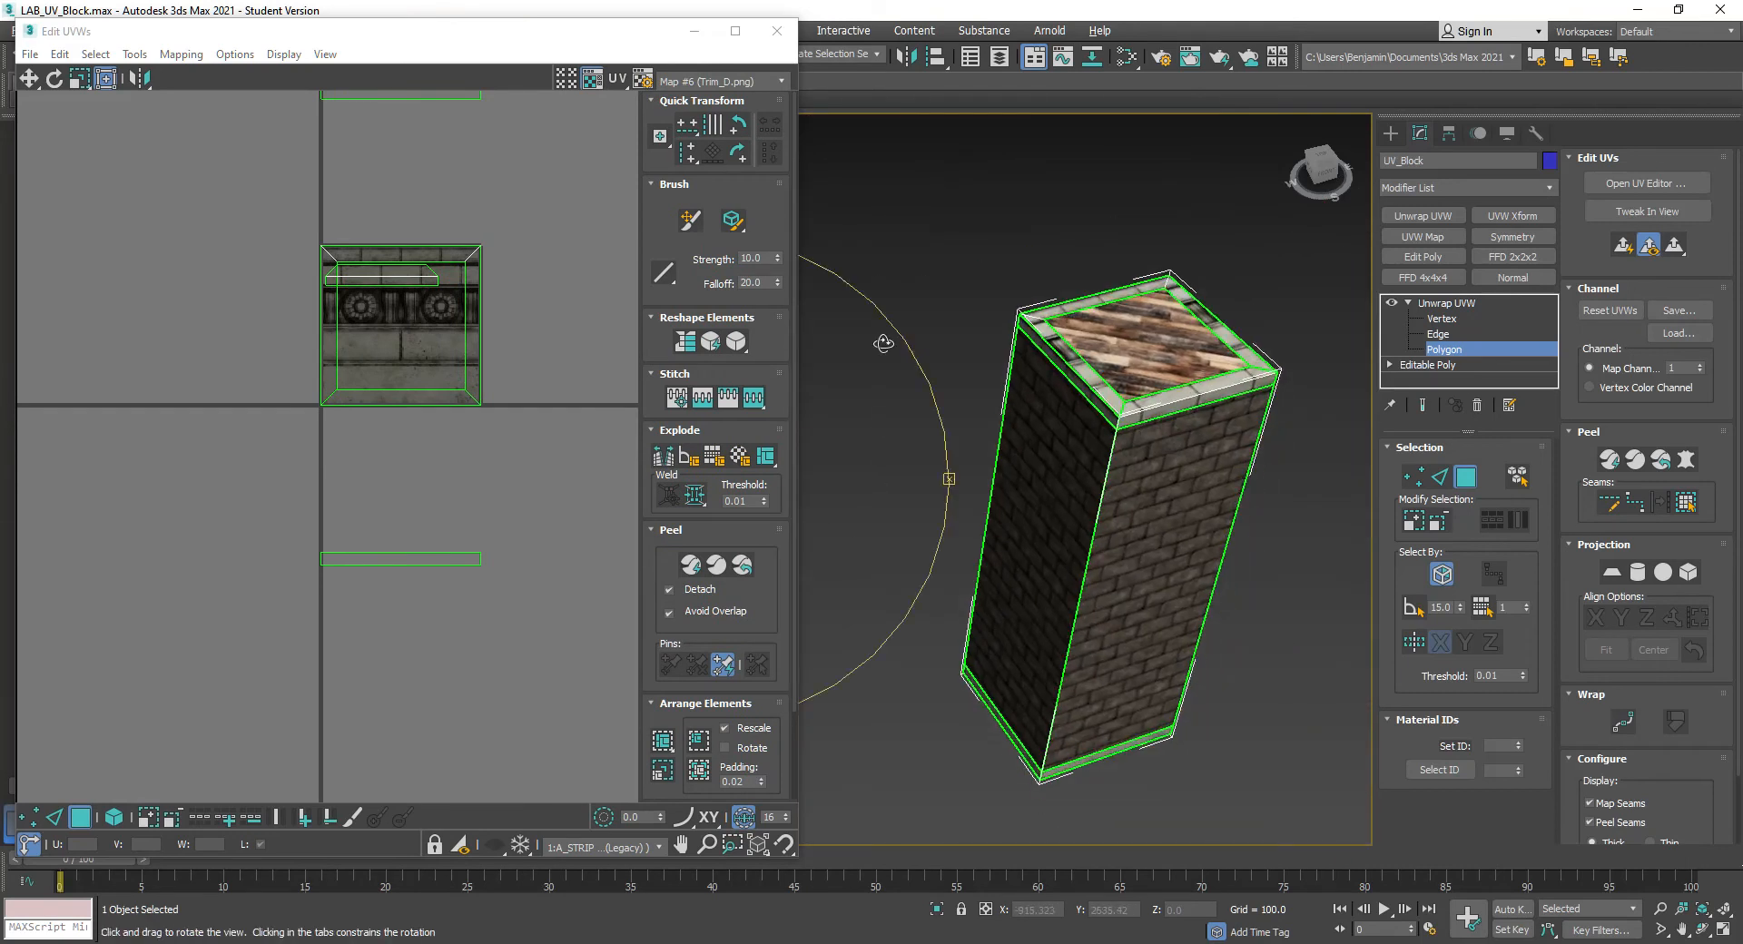
left_click_drag(883, 343, 886, 324)
middle_click_drag(886, 324, 867, 529, "alt")
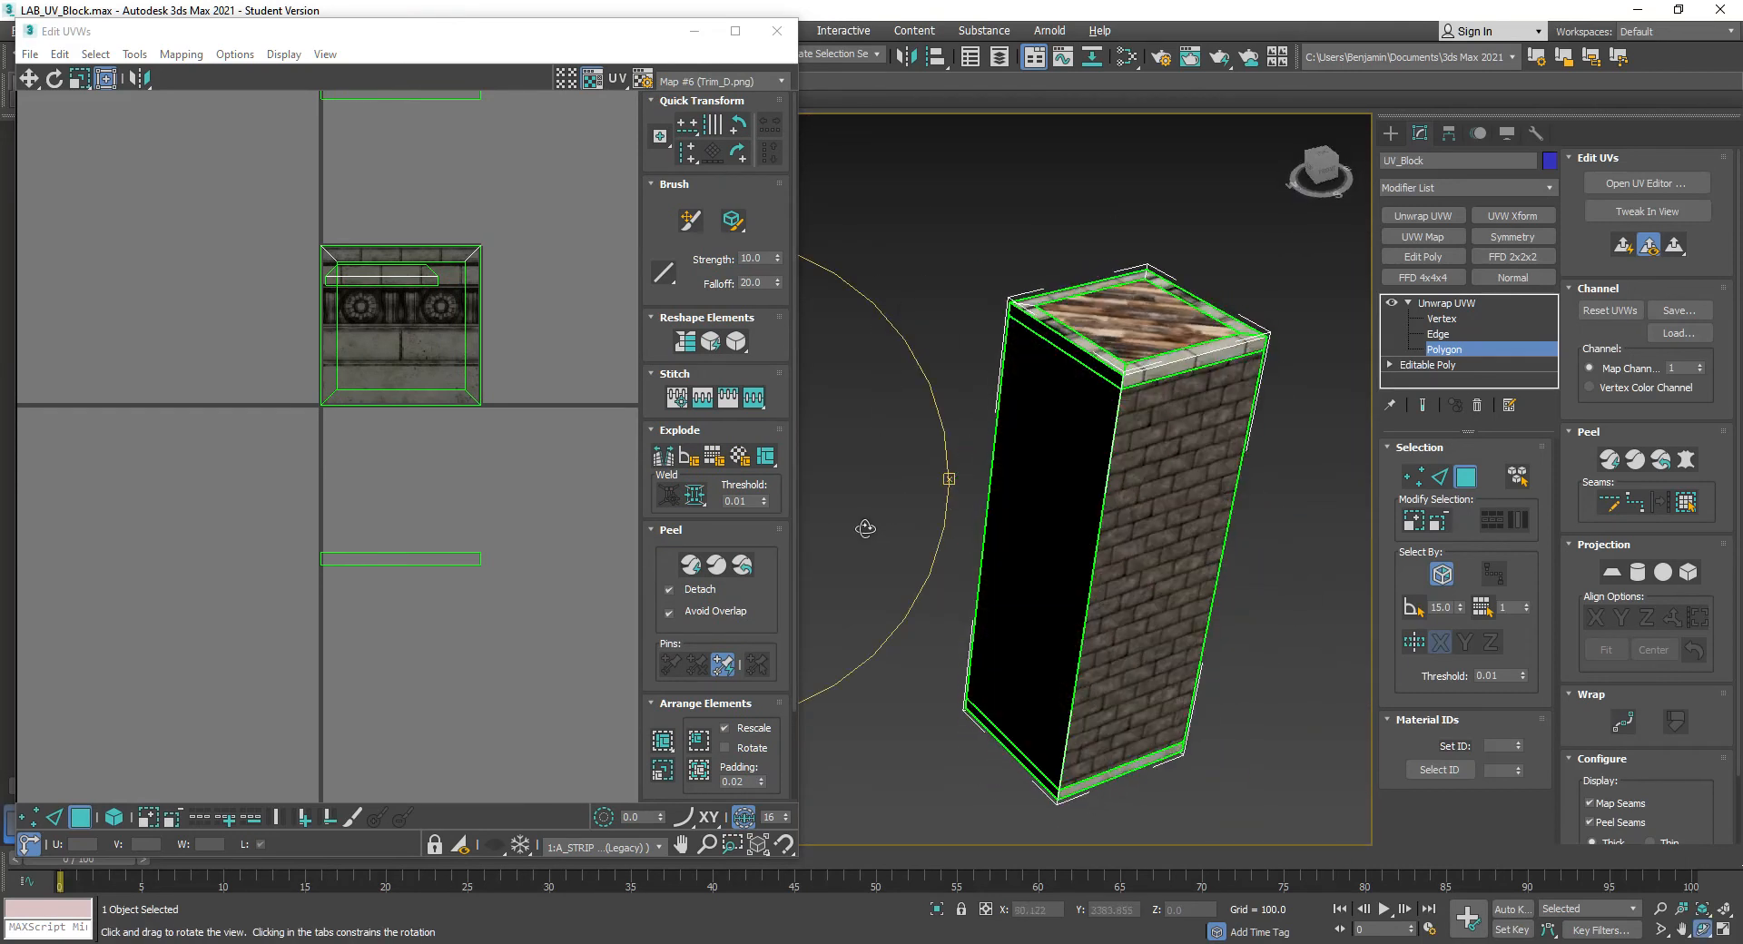
Break the two vertical border sections off the trim ring's UVs and rotate them 90 degrees so they lie horizontally
scroll(1175, 340, "up", 5)
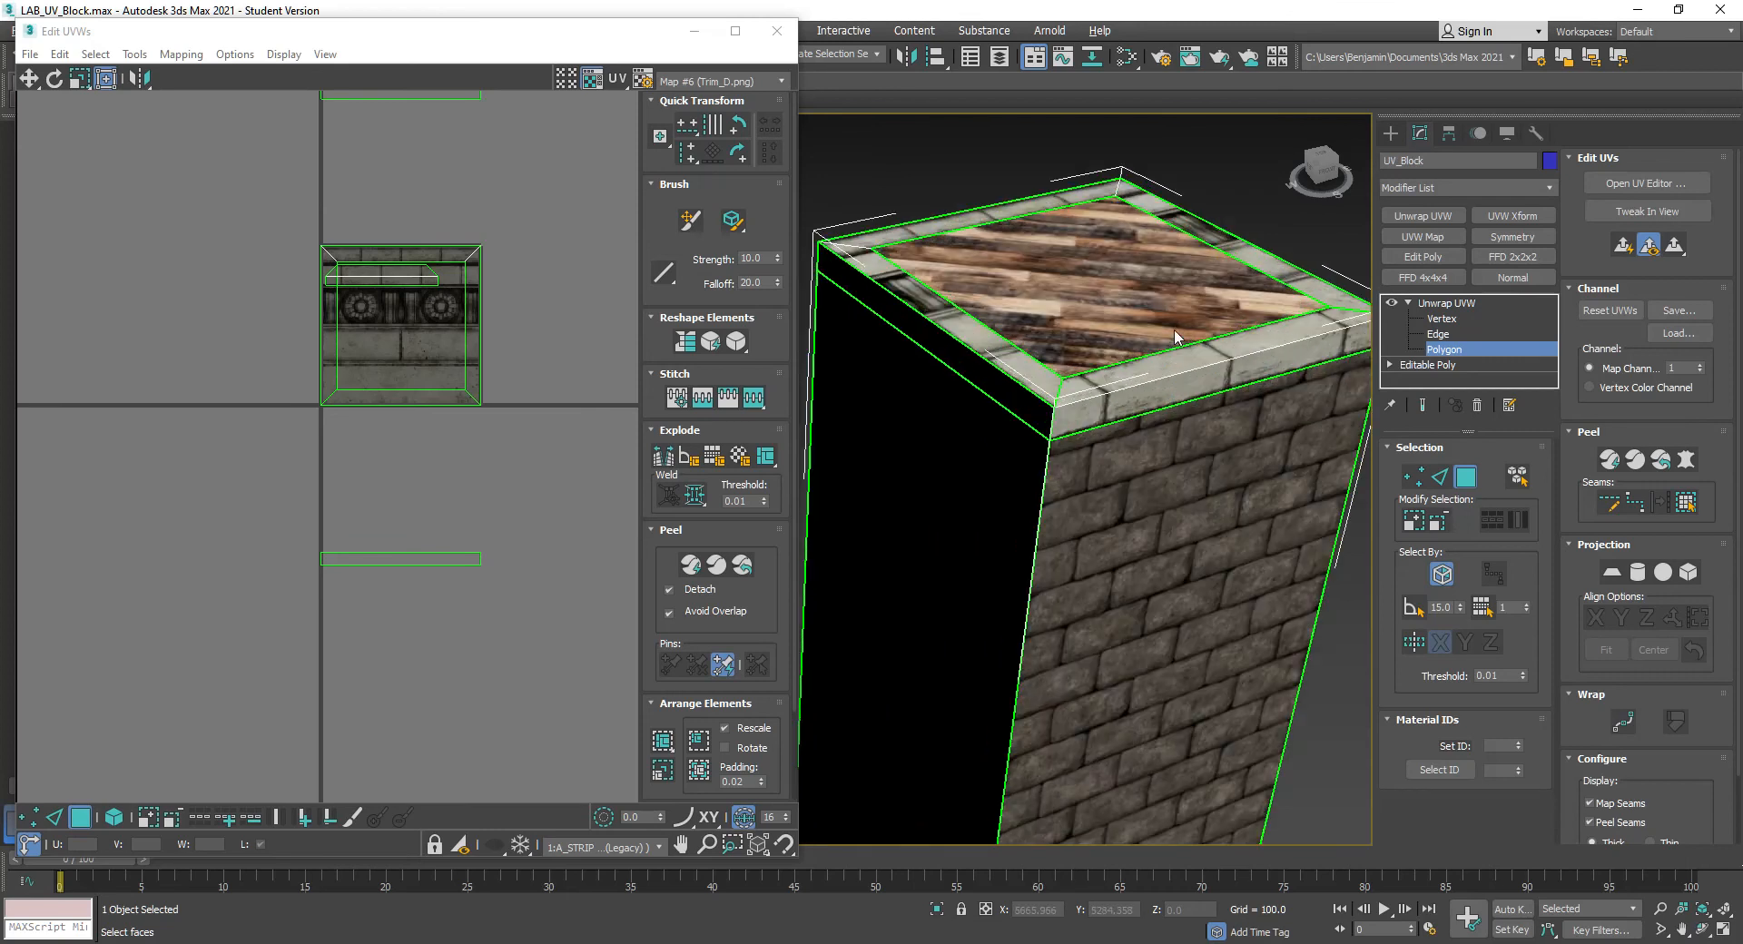
left_click(517, 397)
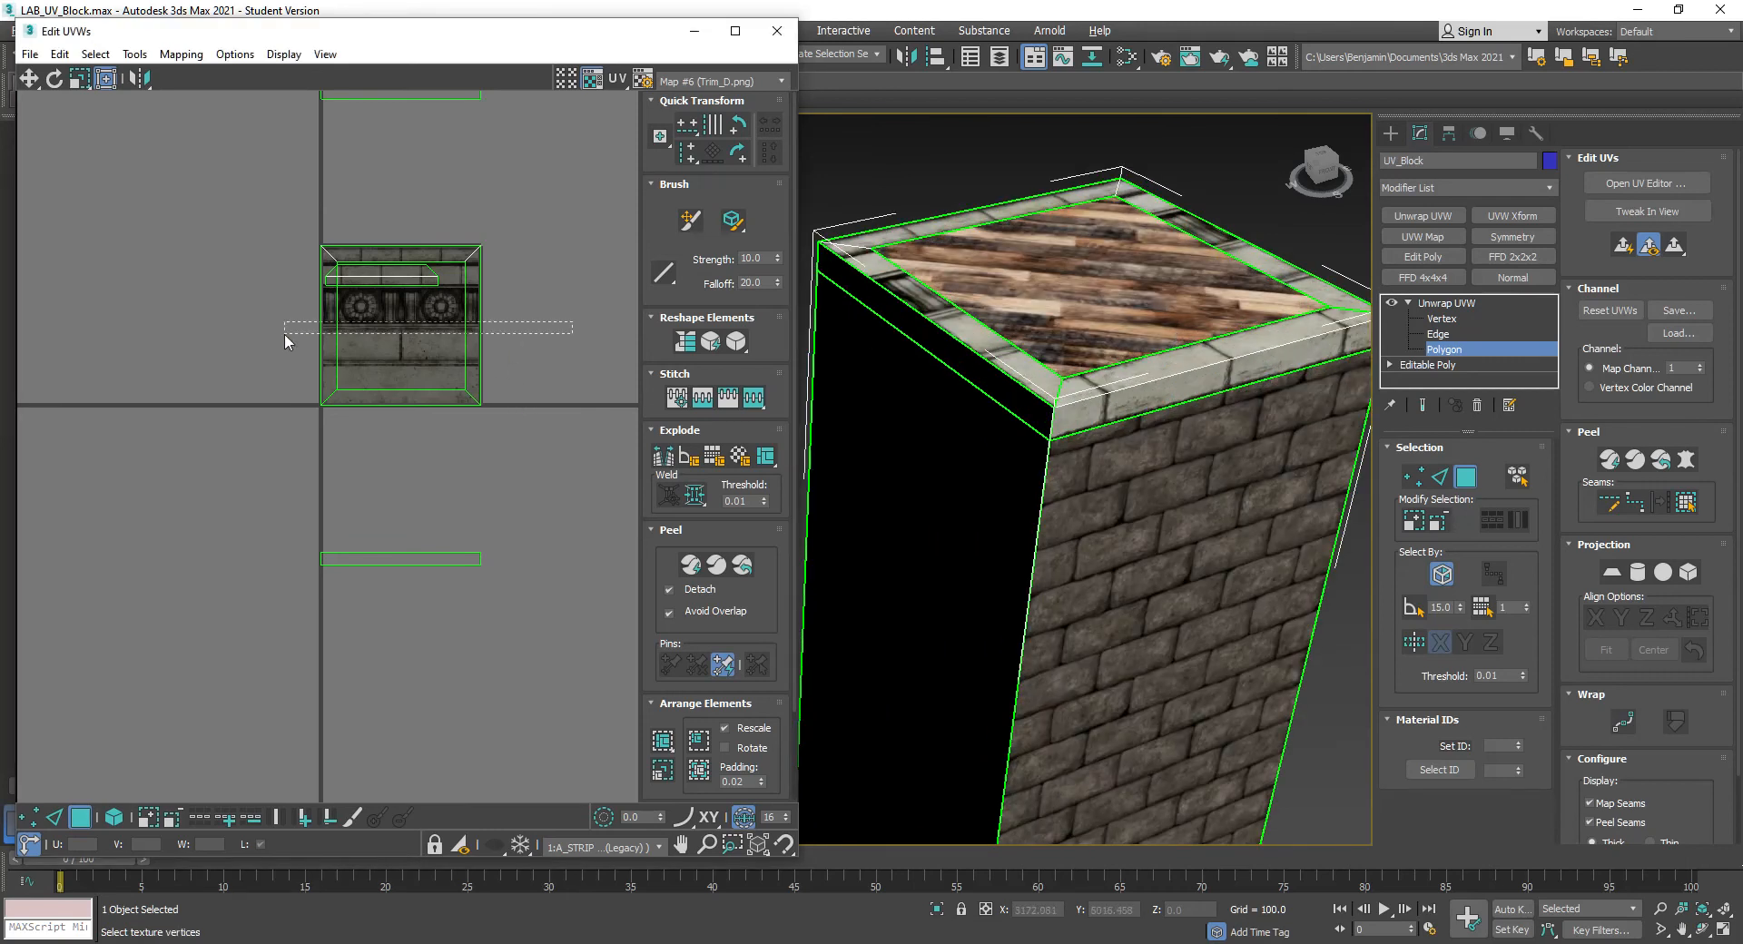
left_click_drag(172, 330, 170, 331)
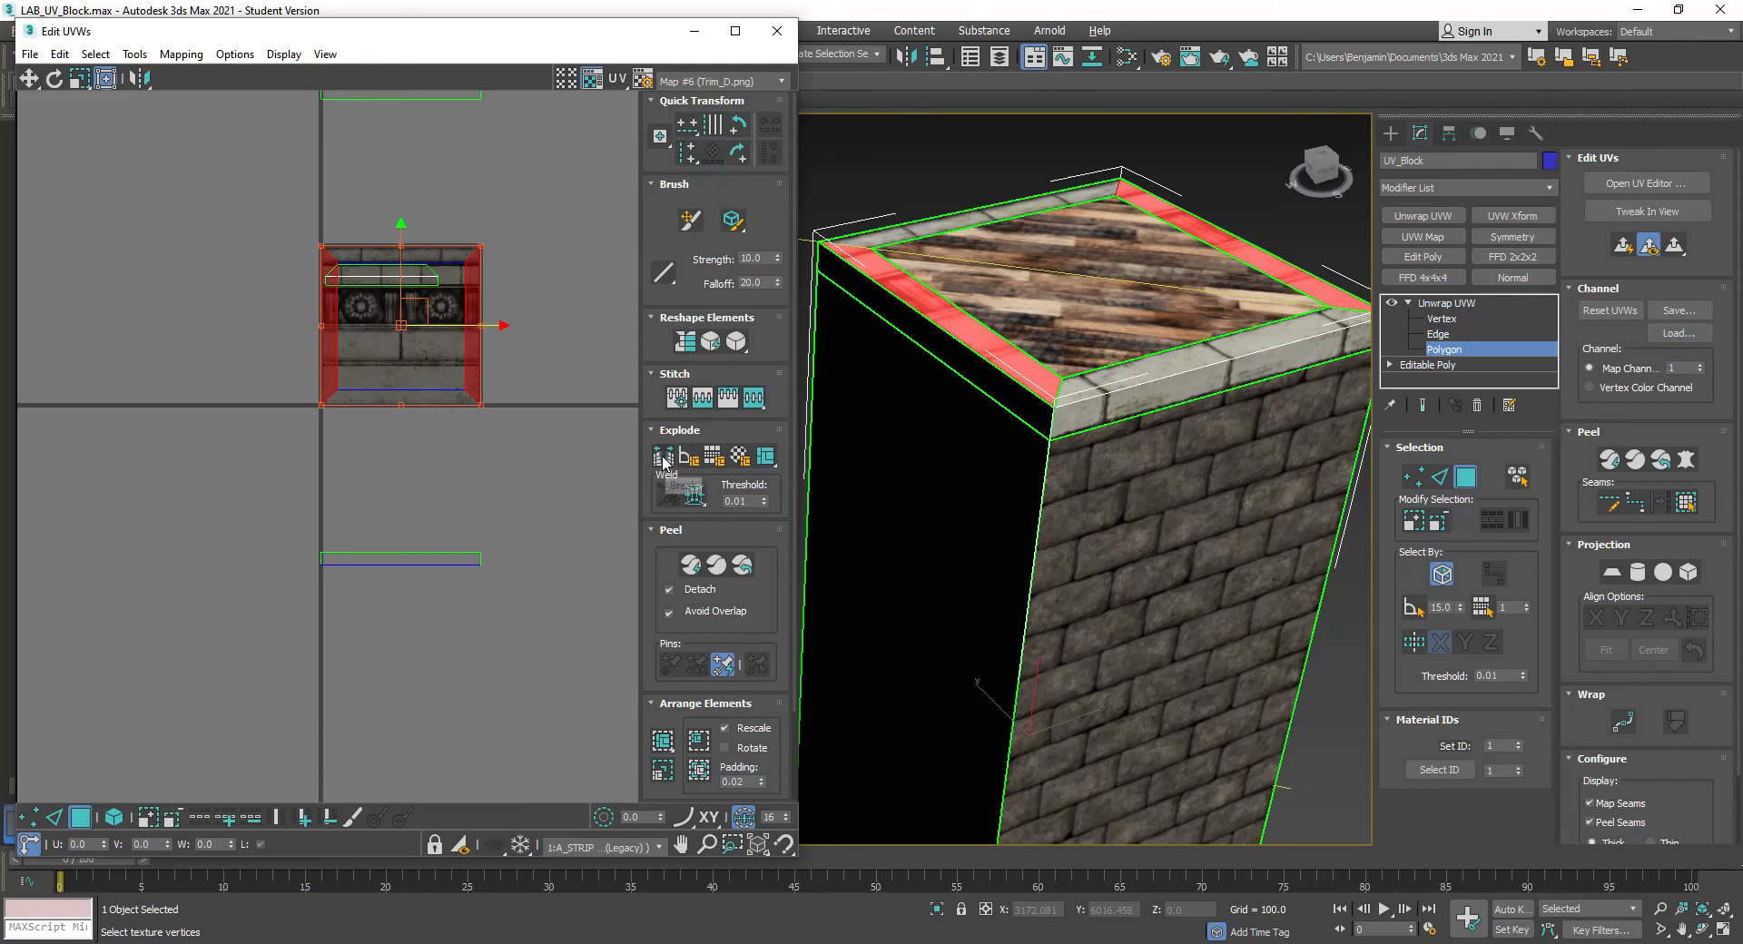
left_click(664, 460)
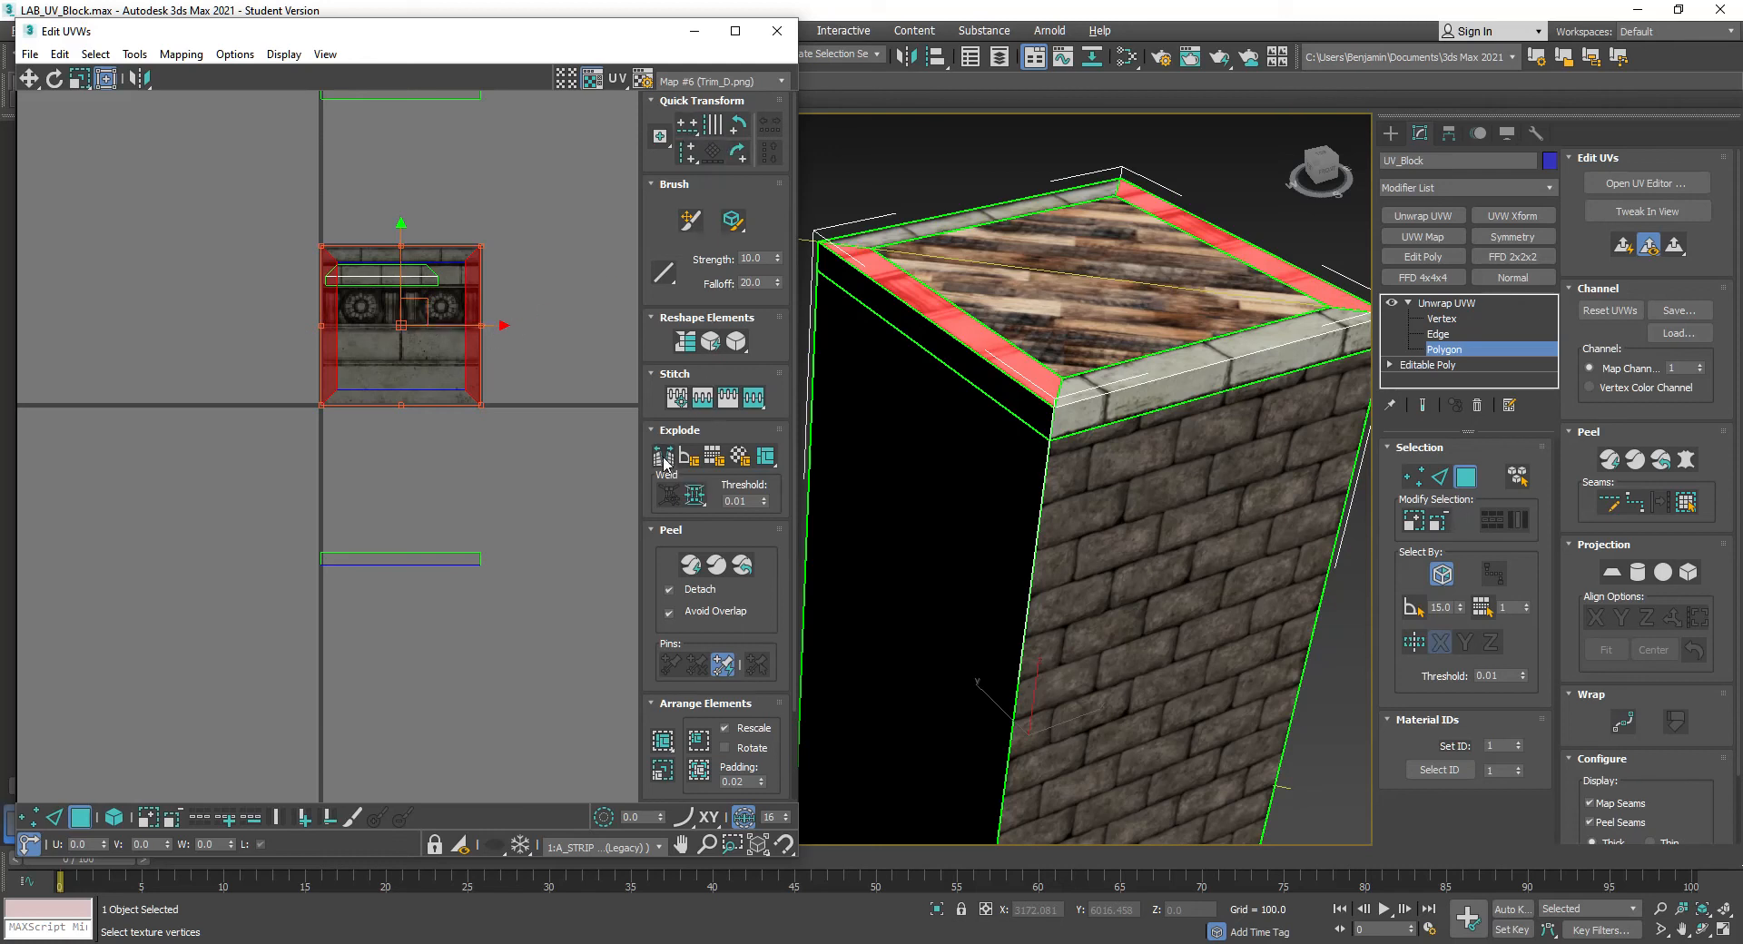
left_click(739, 153)
left_click(596, 259)
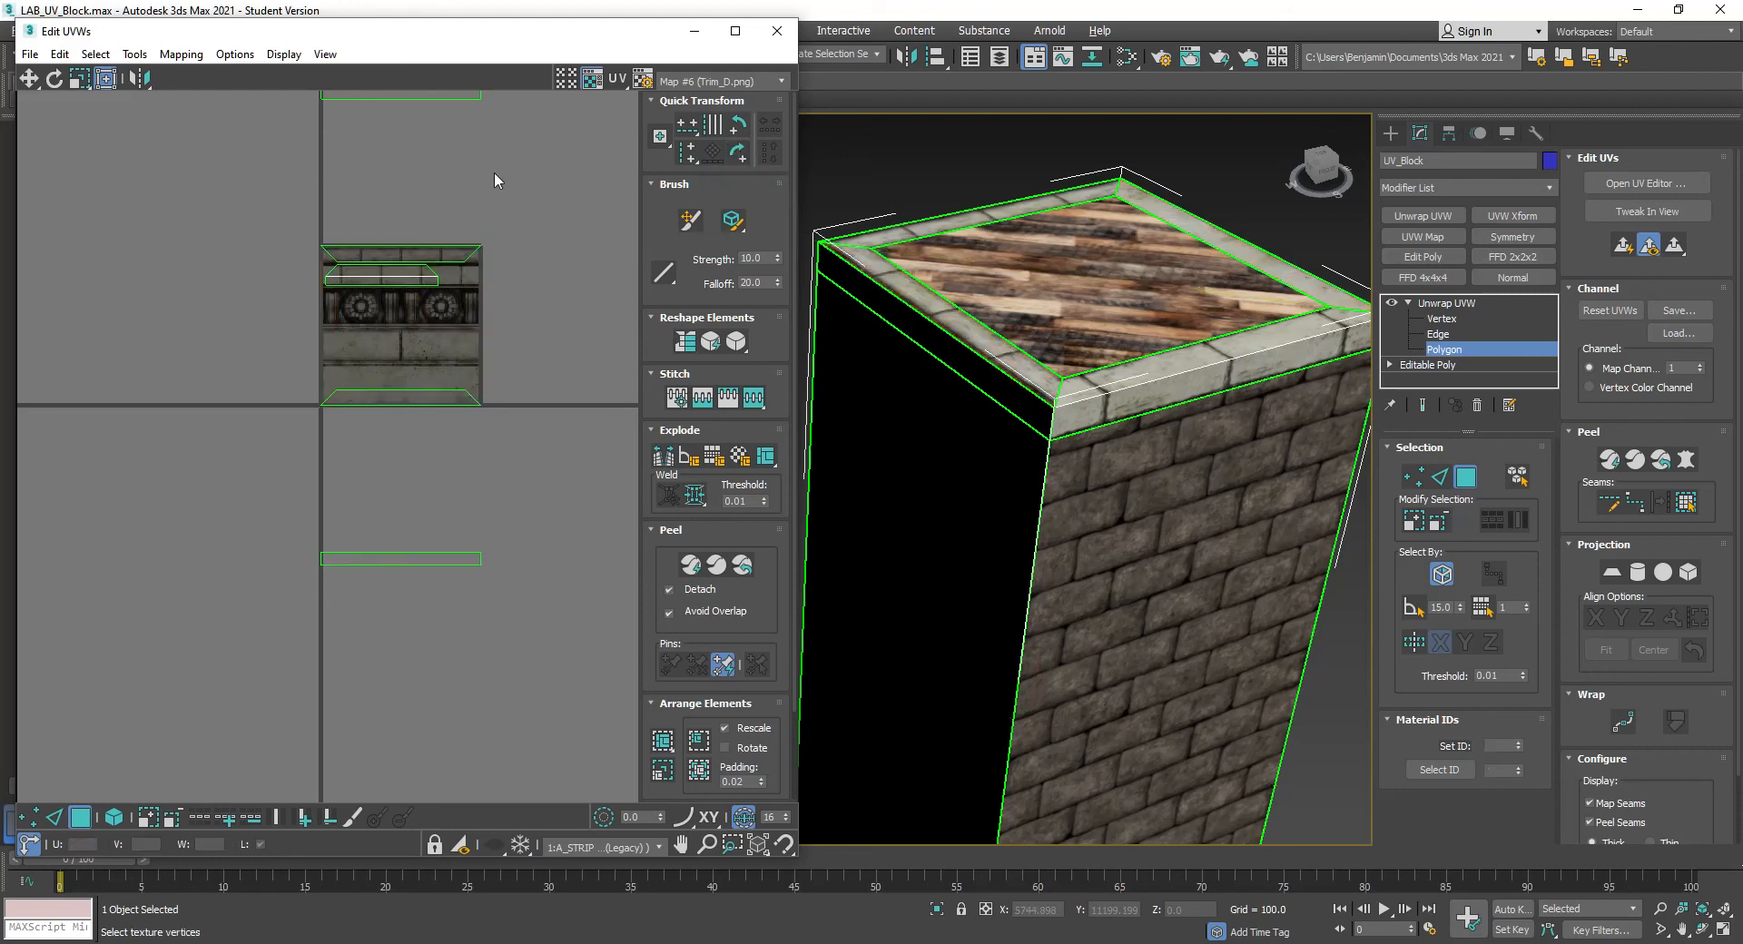
Rotate the upper border sections' UVs 180 degrees and stack them on the lower ones along the bottom edge of the trim texture
left_click_drag(447, 280, 495, 178)
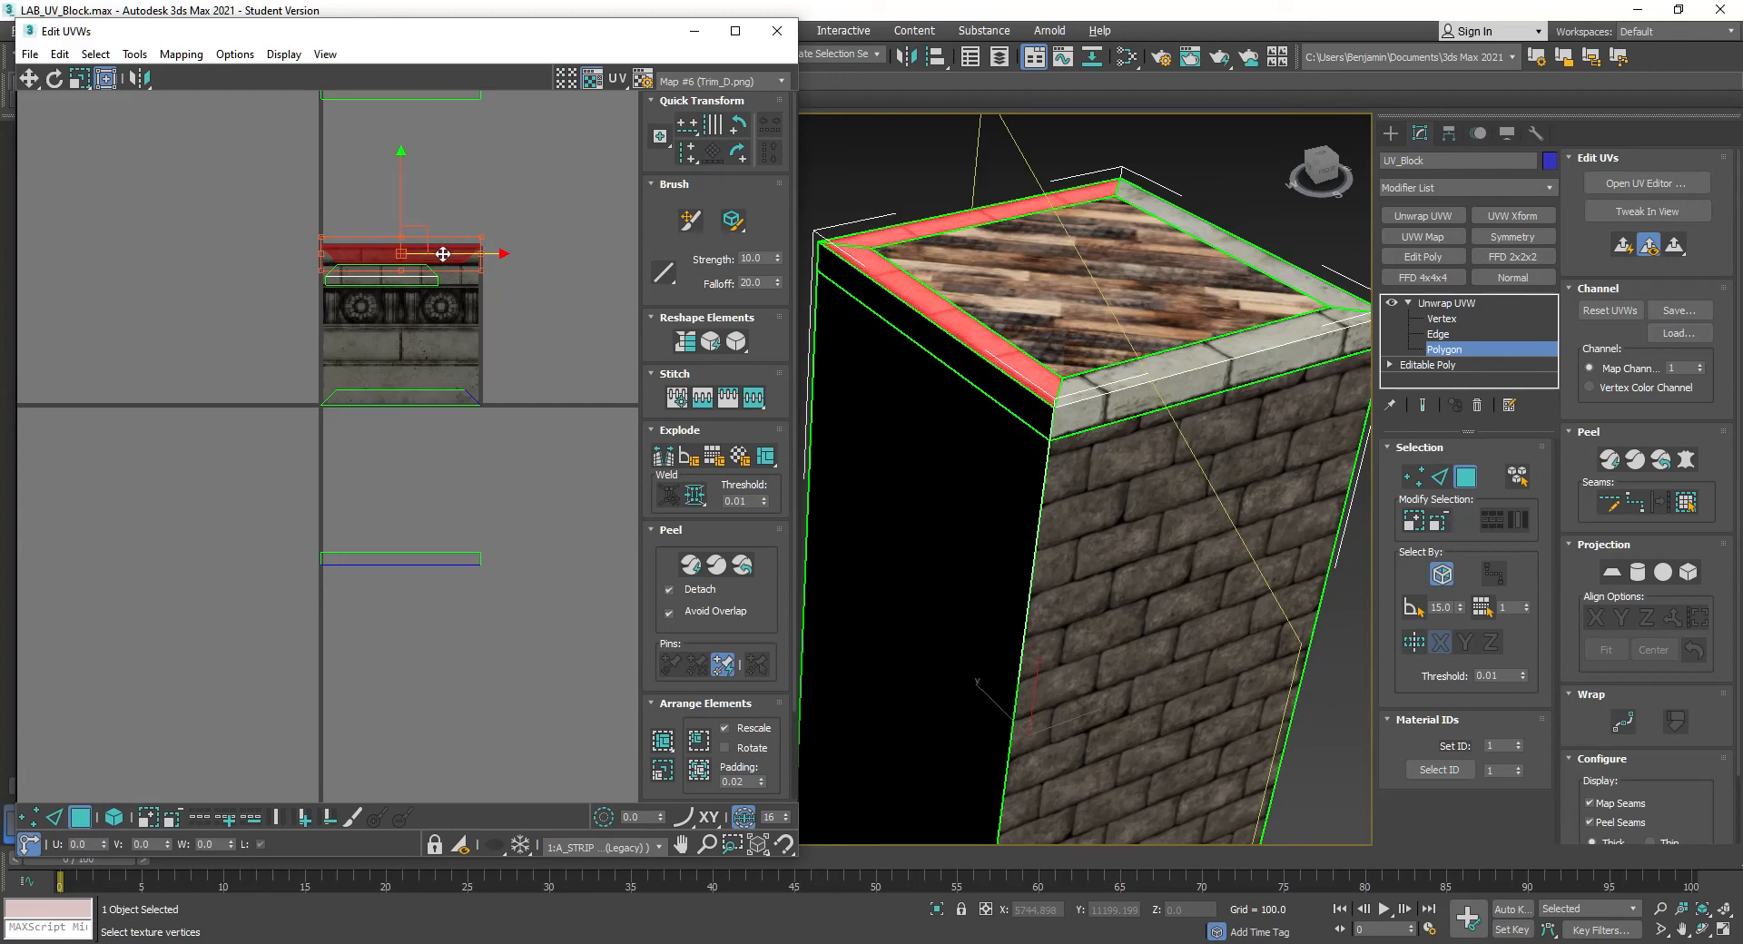
left_click(739, 153)
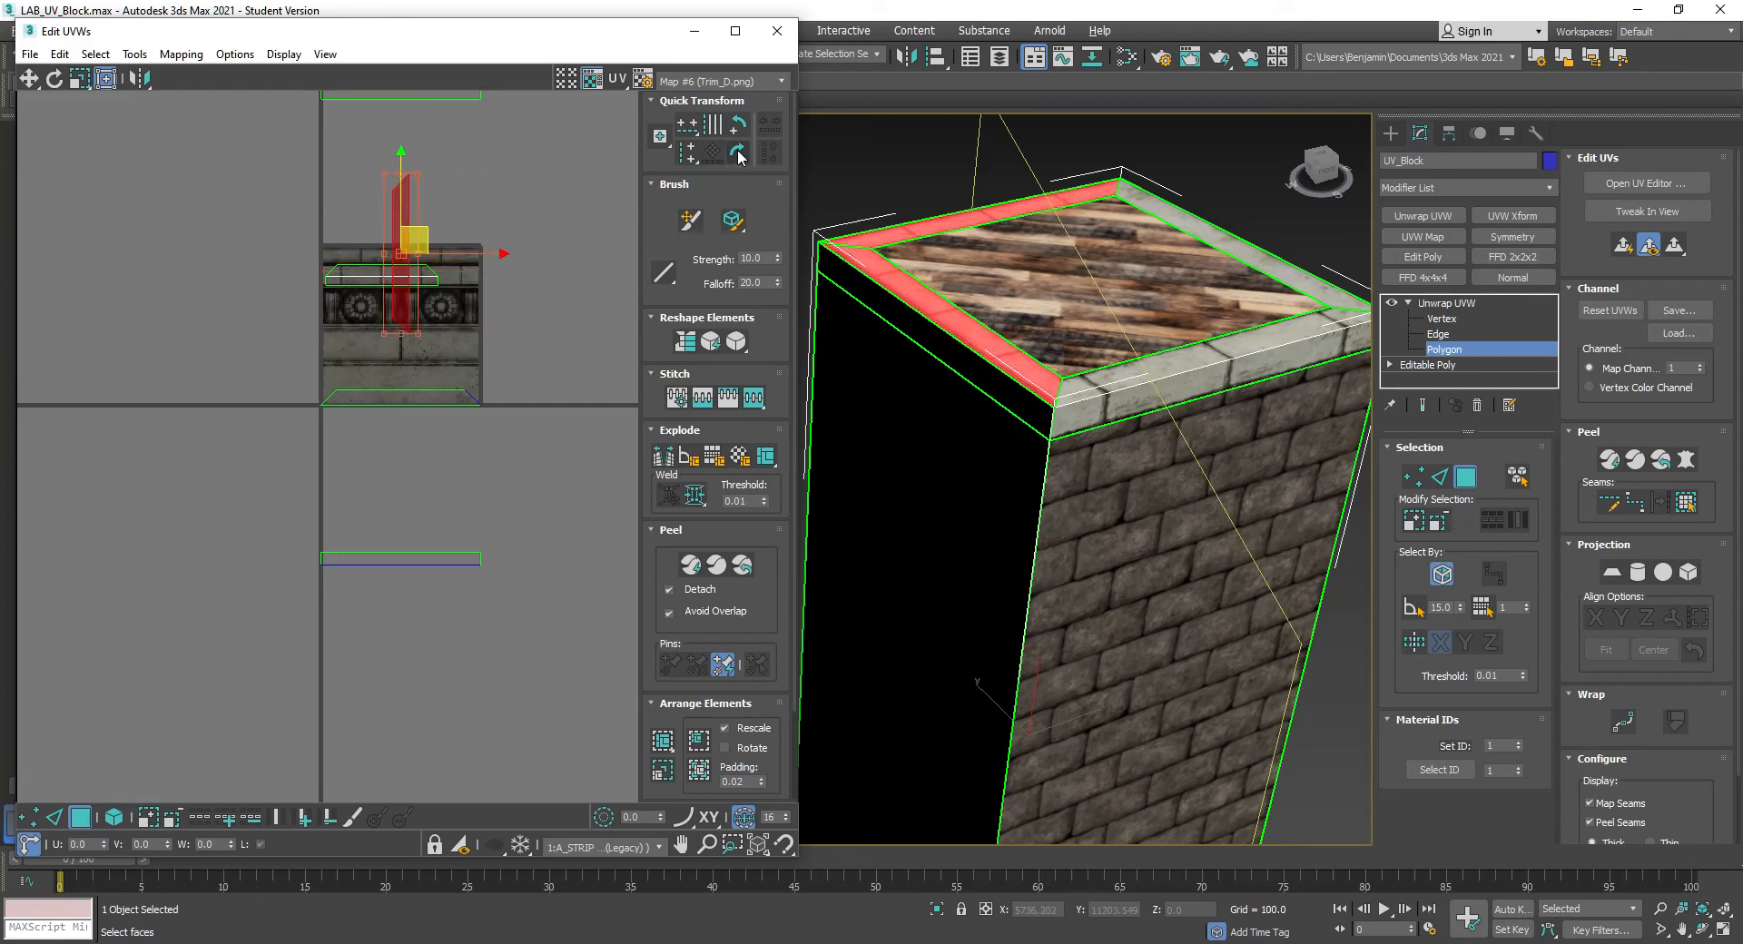
left_click(739, 153)
left_click_drag(400, 171, 394, 327)
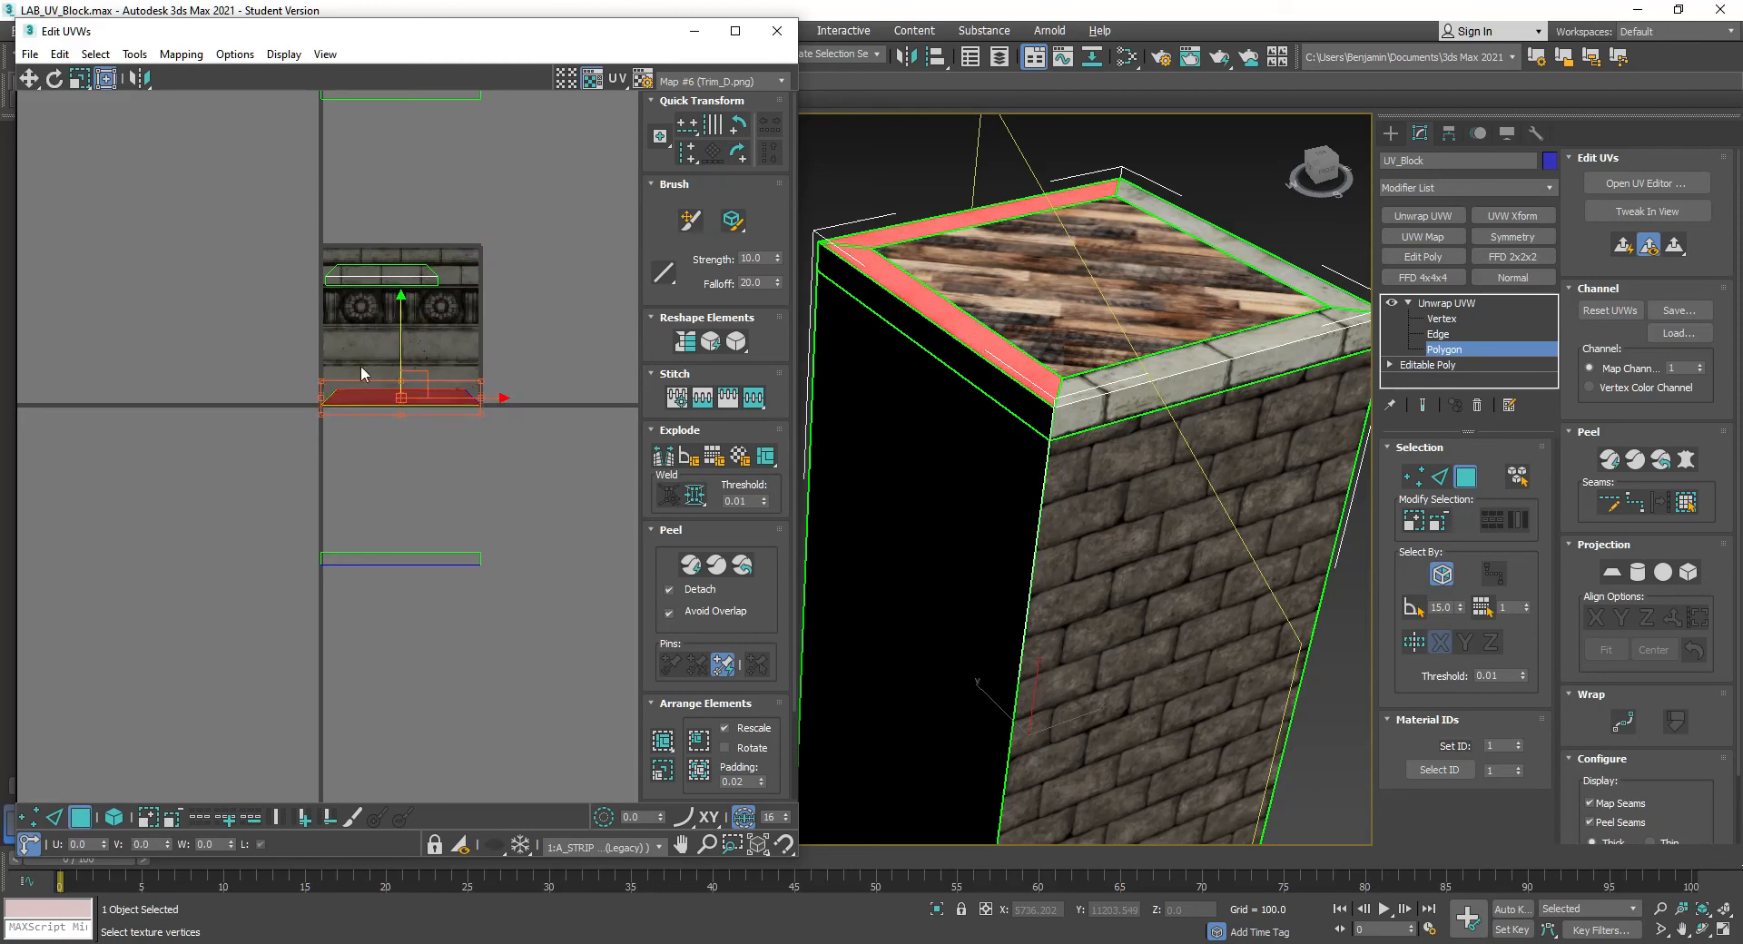
left_click(268, 470)
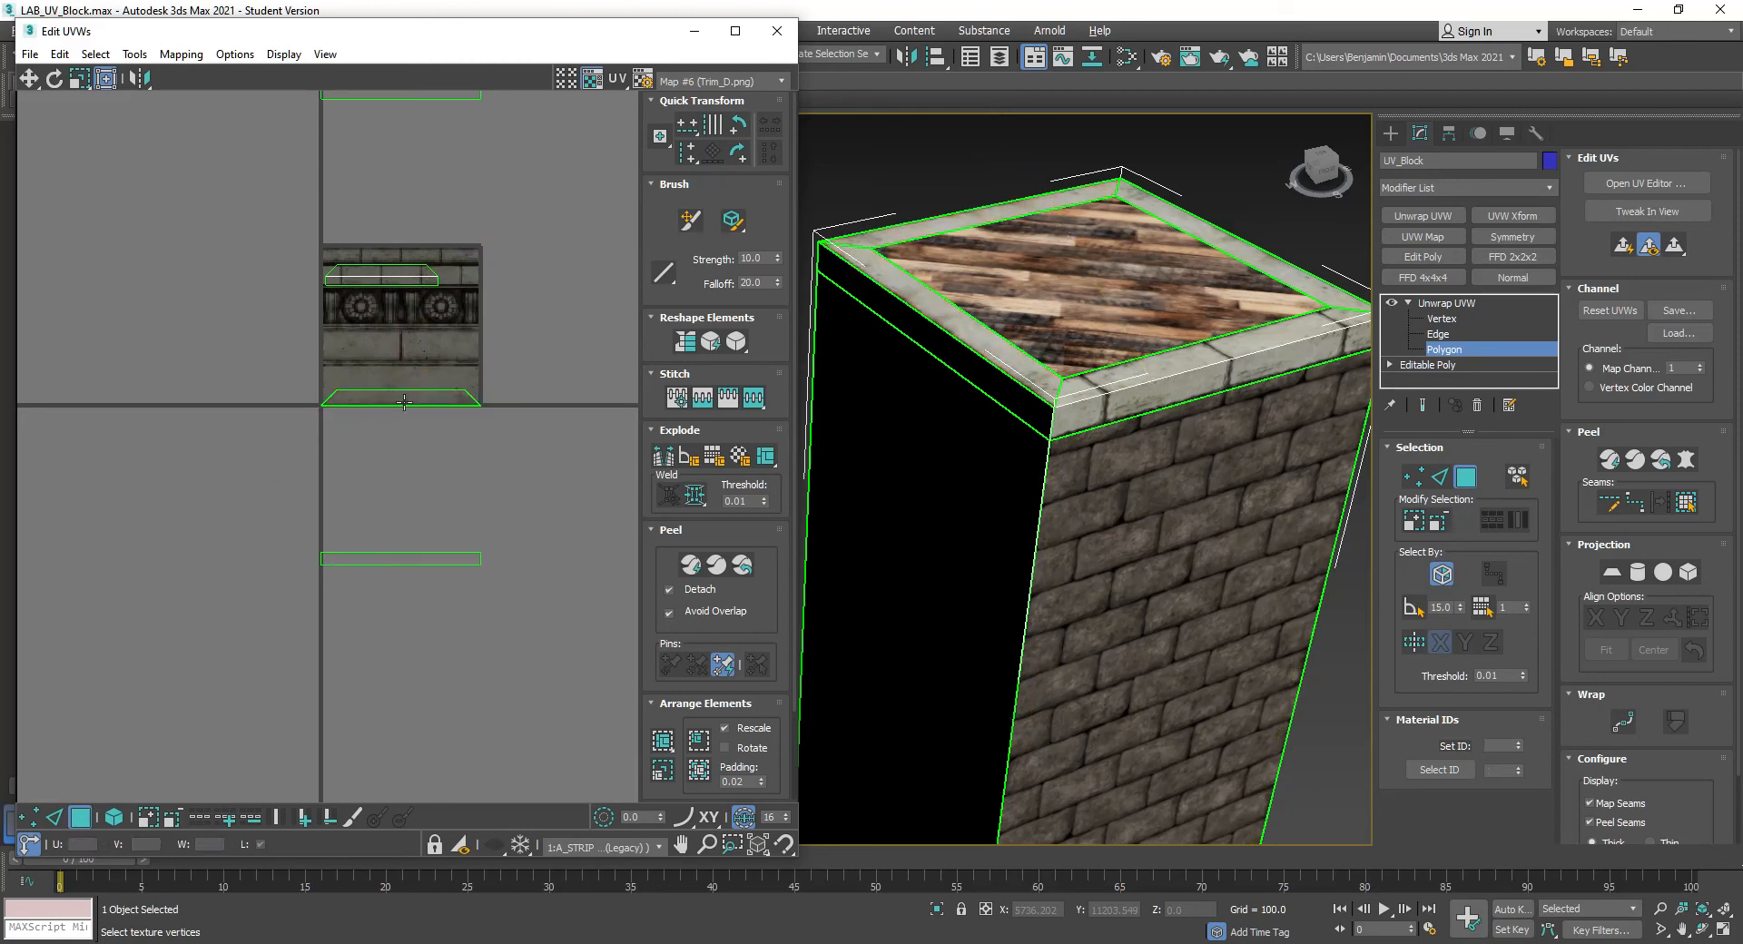
scroll(404, 402, "up", 4)
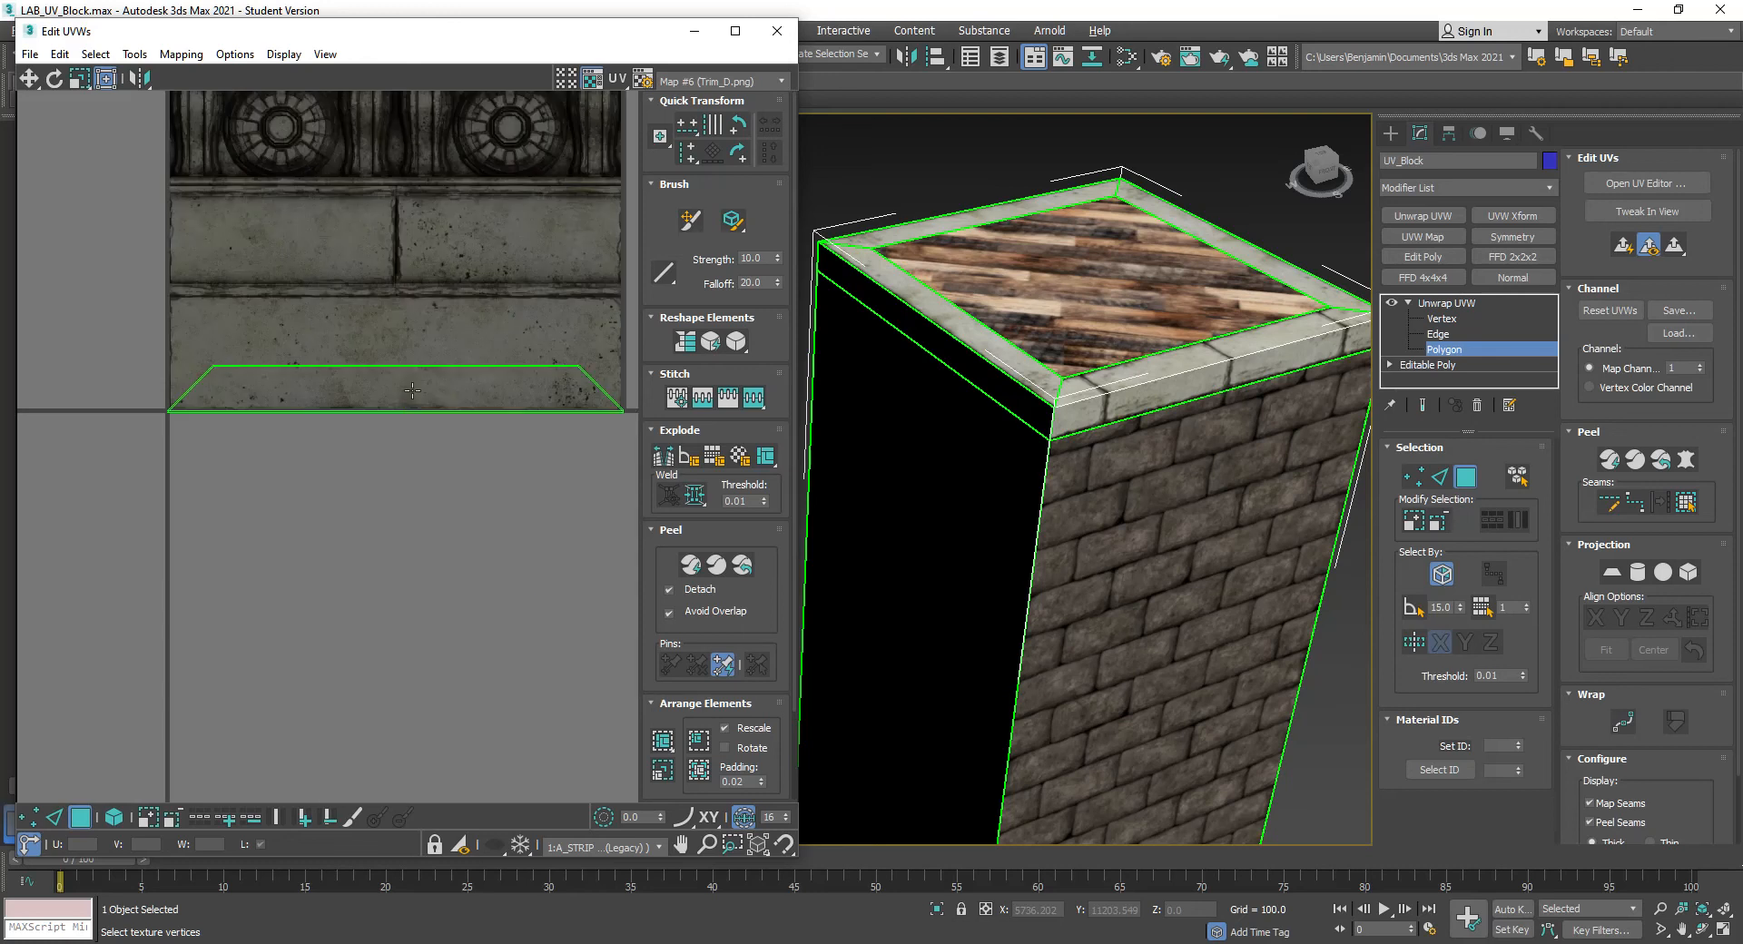
scroll(412, 390, "down", 2)
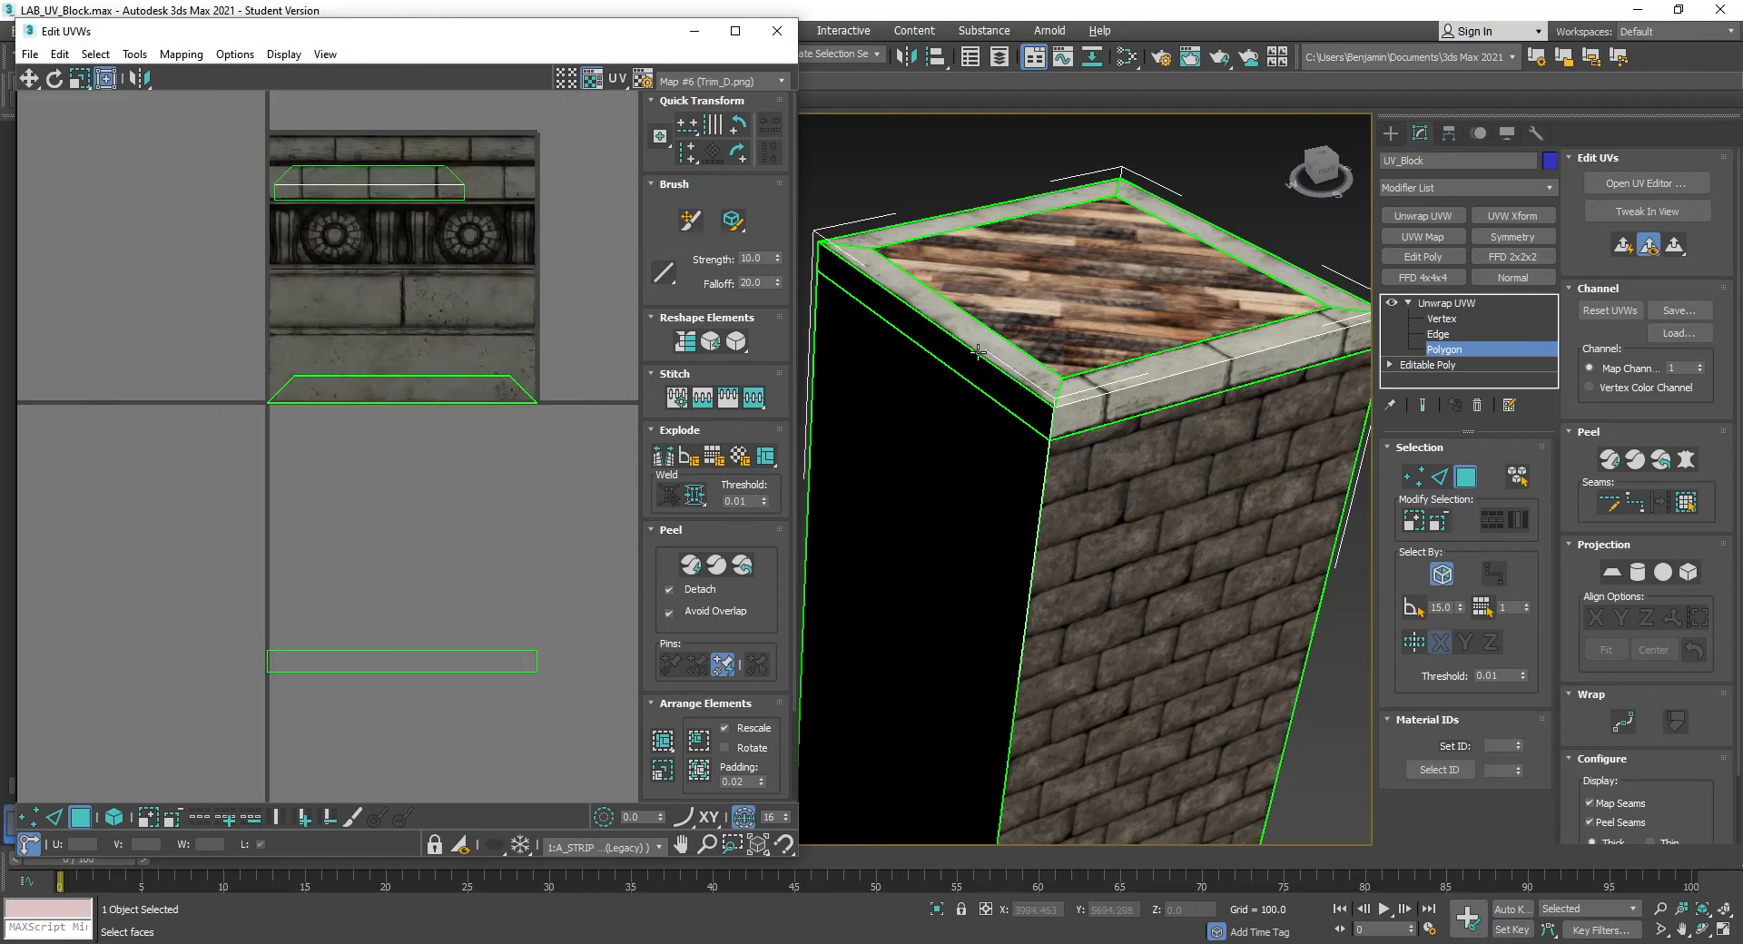
Select the outer border edge above the black side, exclude the side strip's own UV edge, and stitch the strip to the border
left_click(1460, 479)
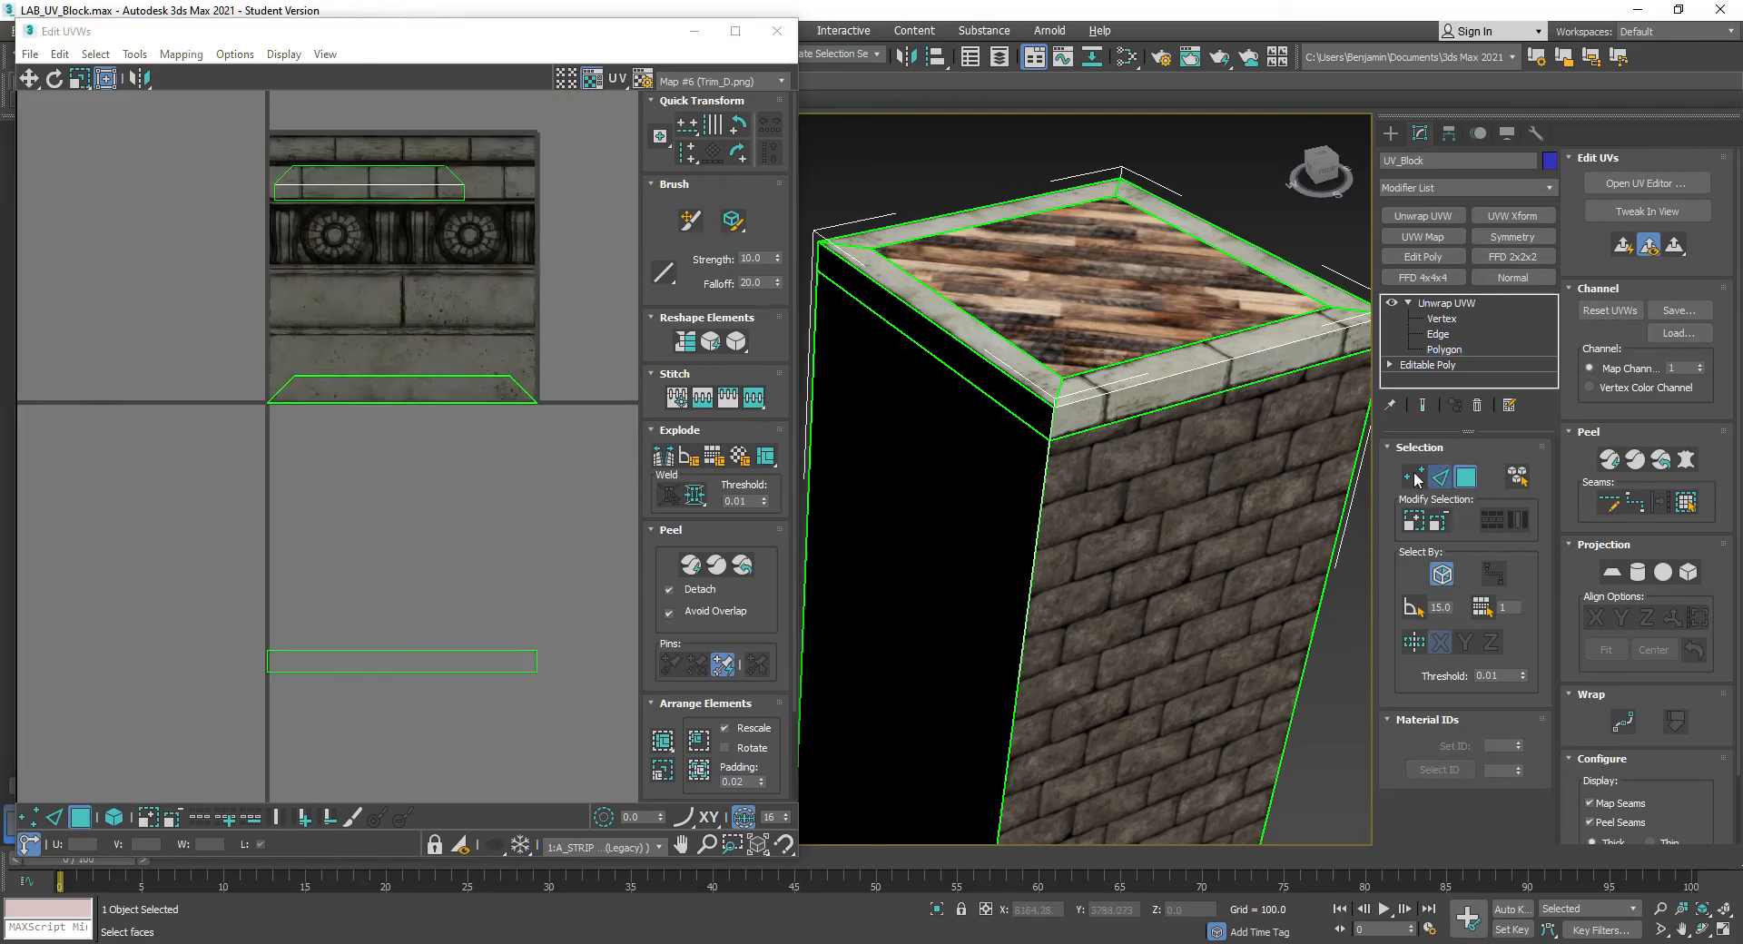
key("2")
left_click(991, 360)
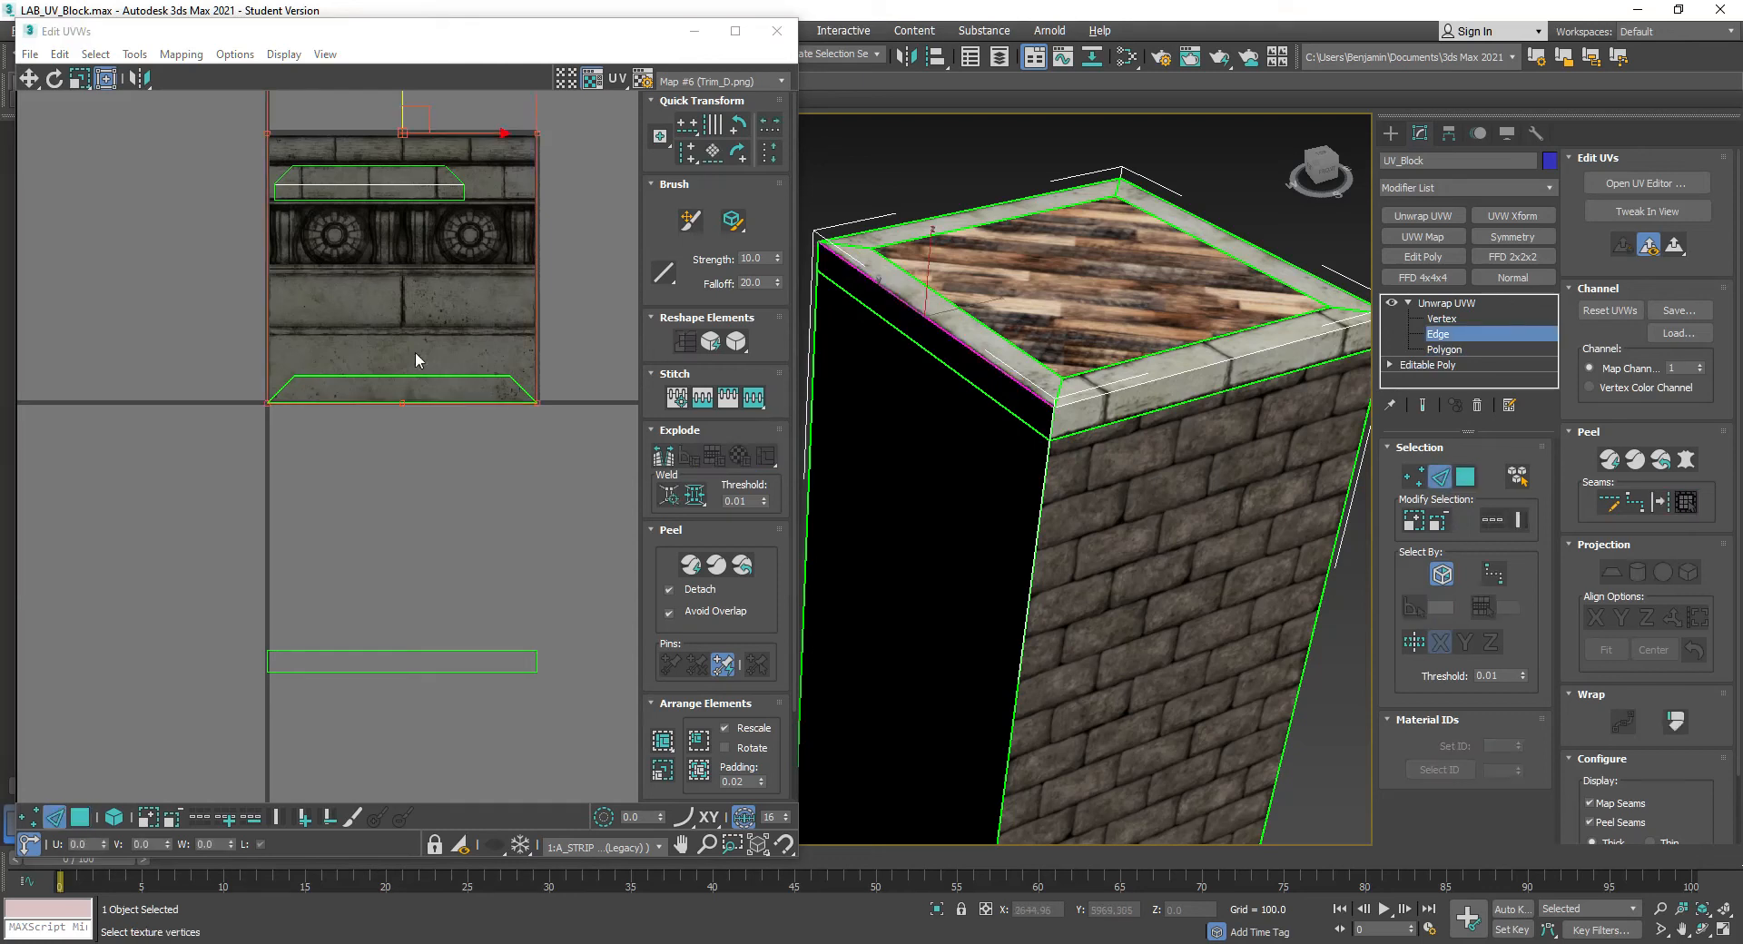
scroll(378, 289, "down", 3)
middle_click_drag(540, 363, 550, 485)
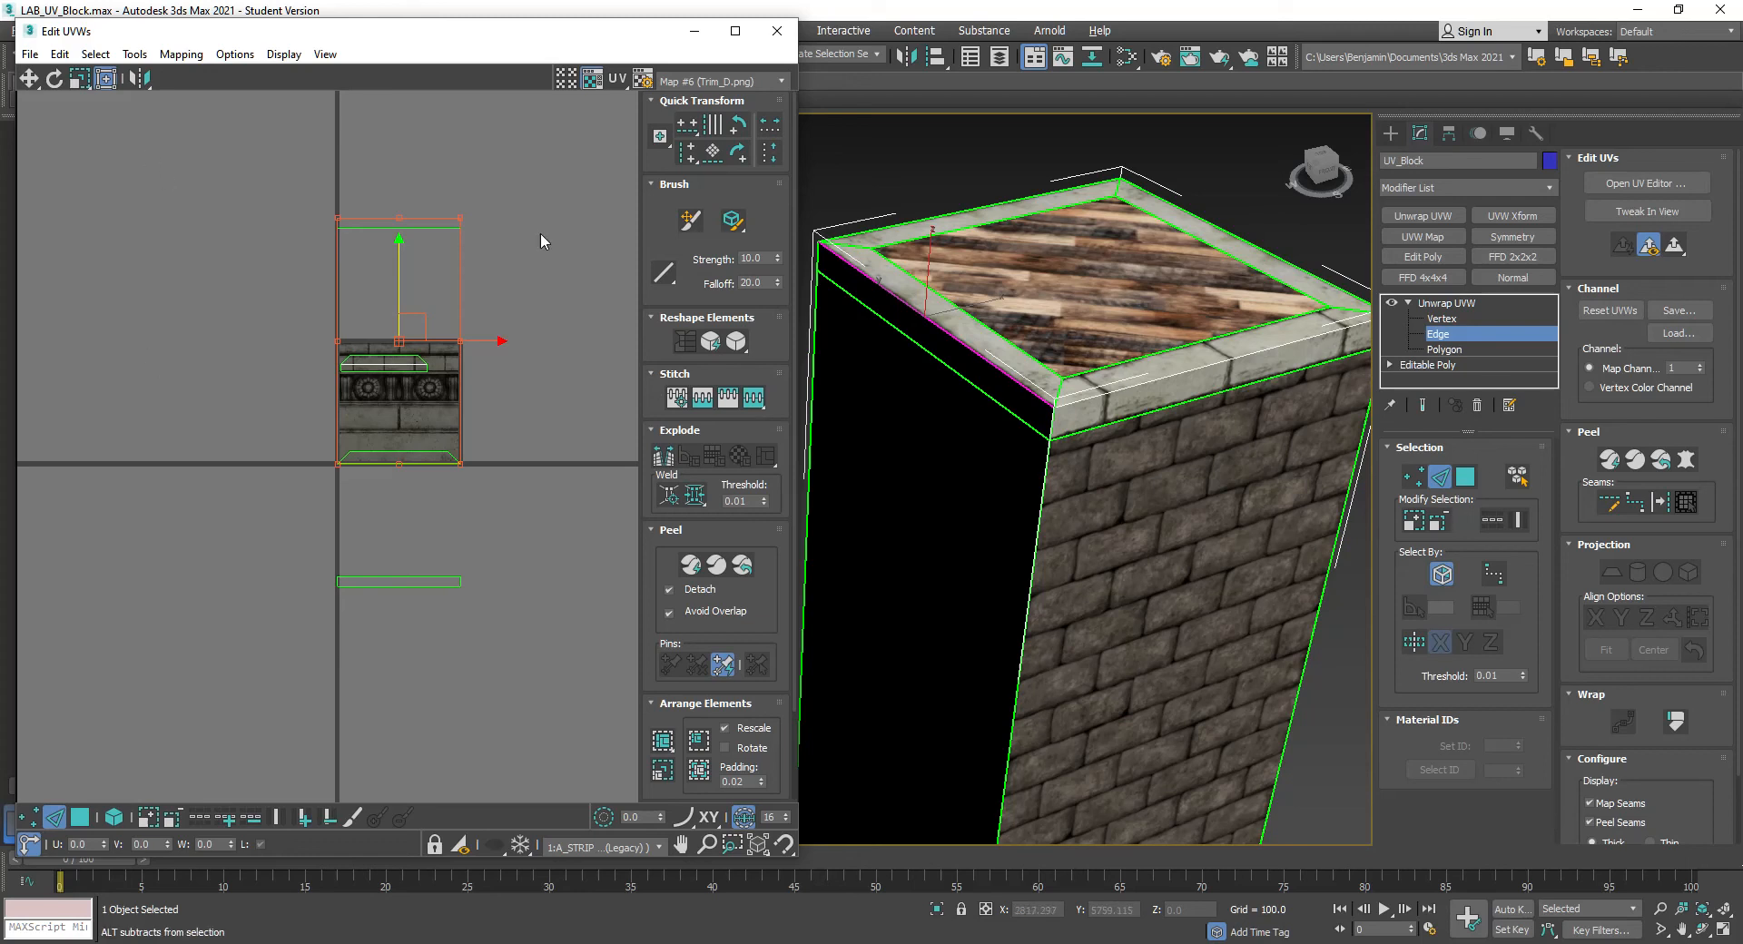
left_click_drag(519, 150, 54, 273, "alt")
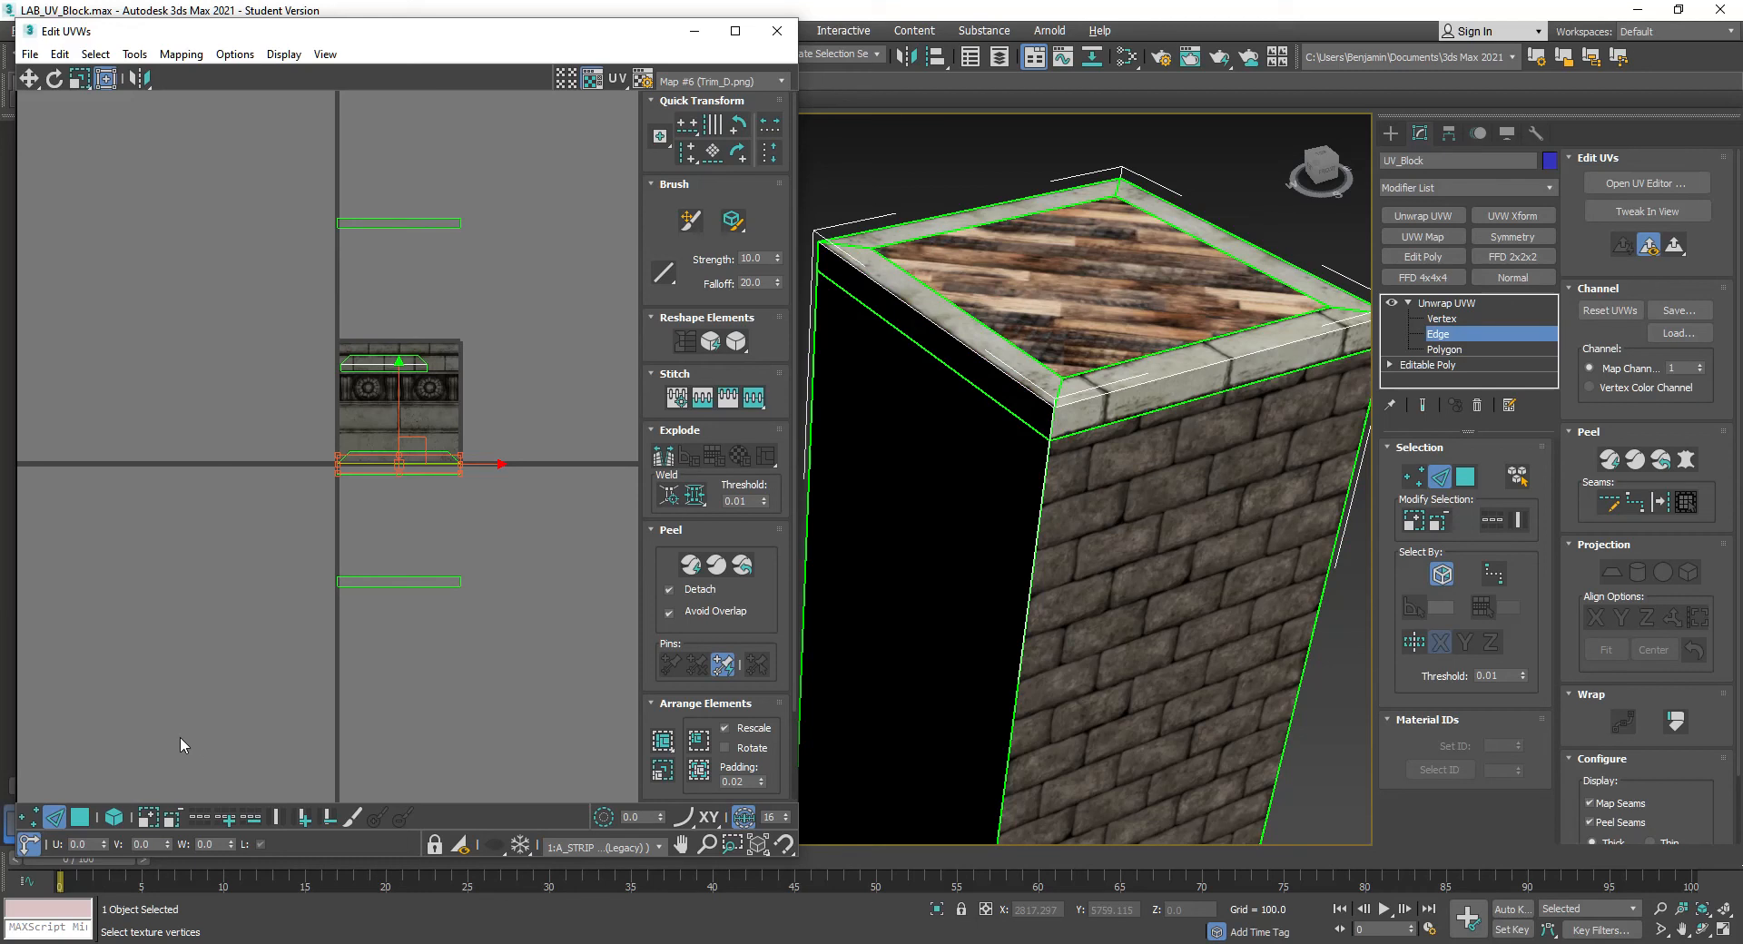
Move the remaining overlapping side trim strips' UVs apart so each one lies separately around the trim texture
left_click(81, 818)
left_click(434, 224)
left_click_drag(424, 197, 534, 116)
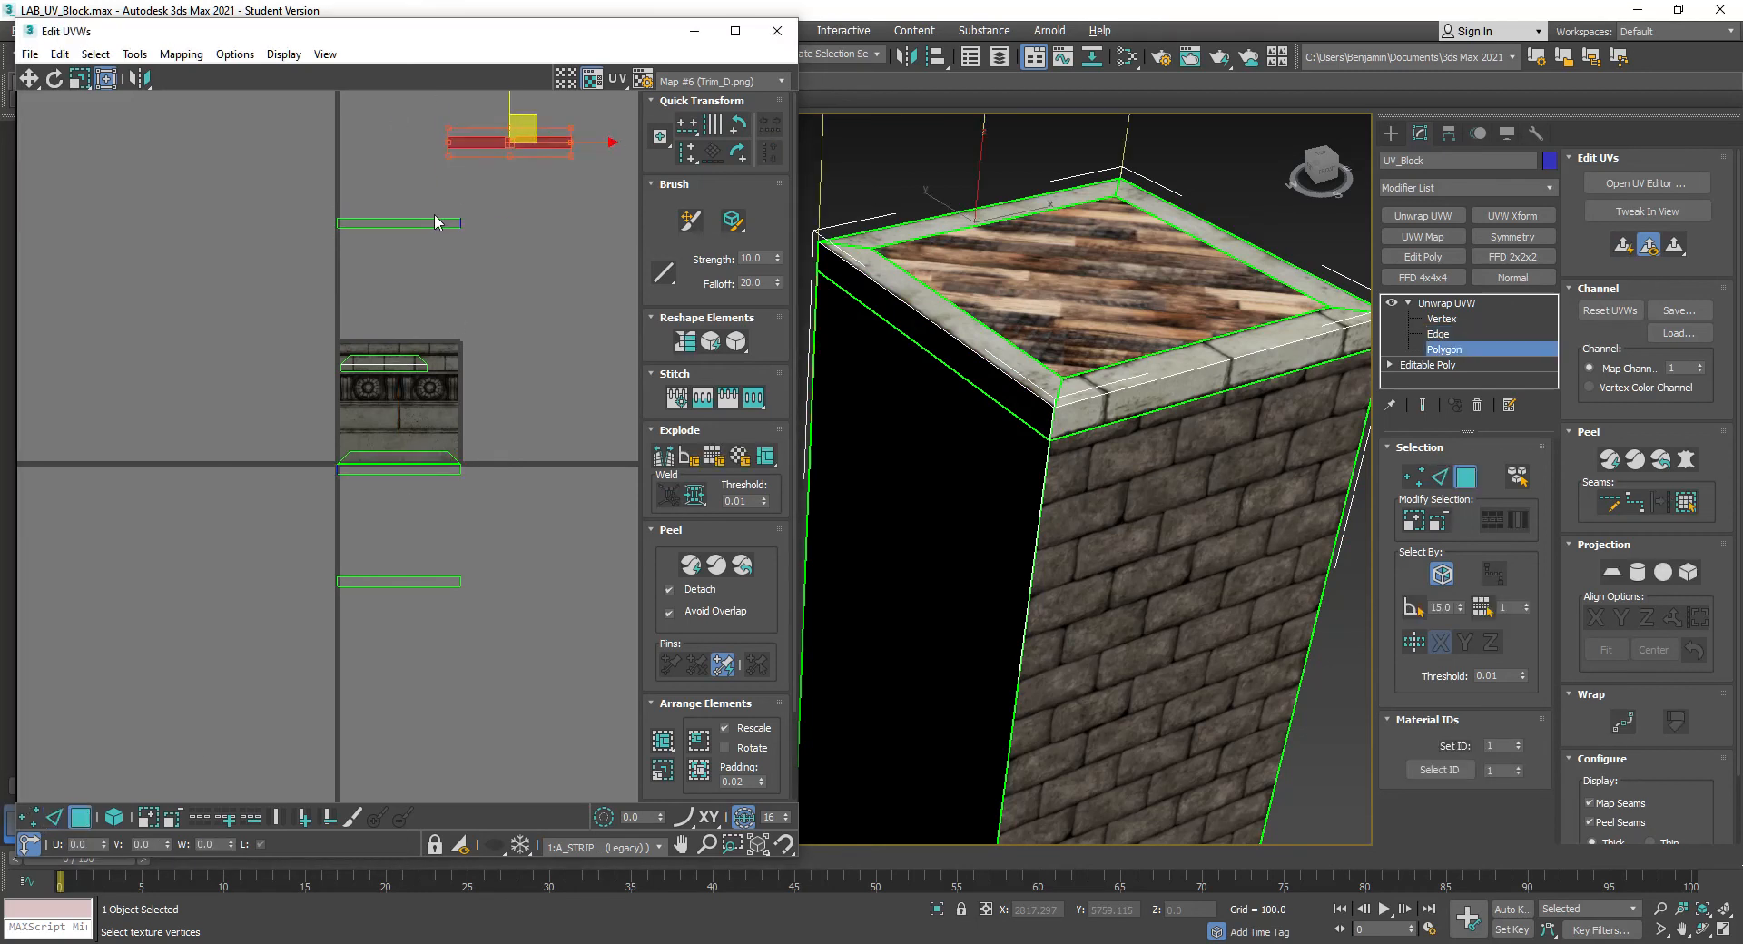
left_click(434, 224)
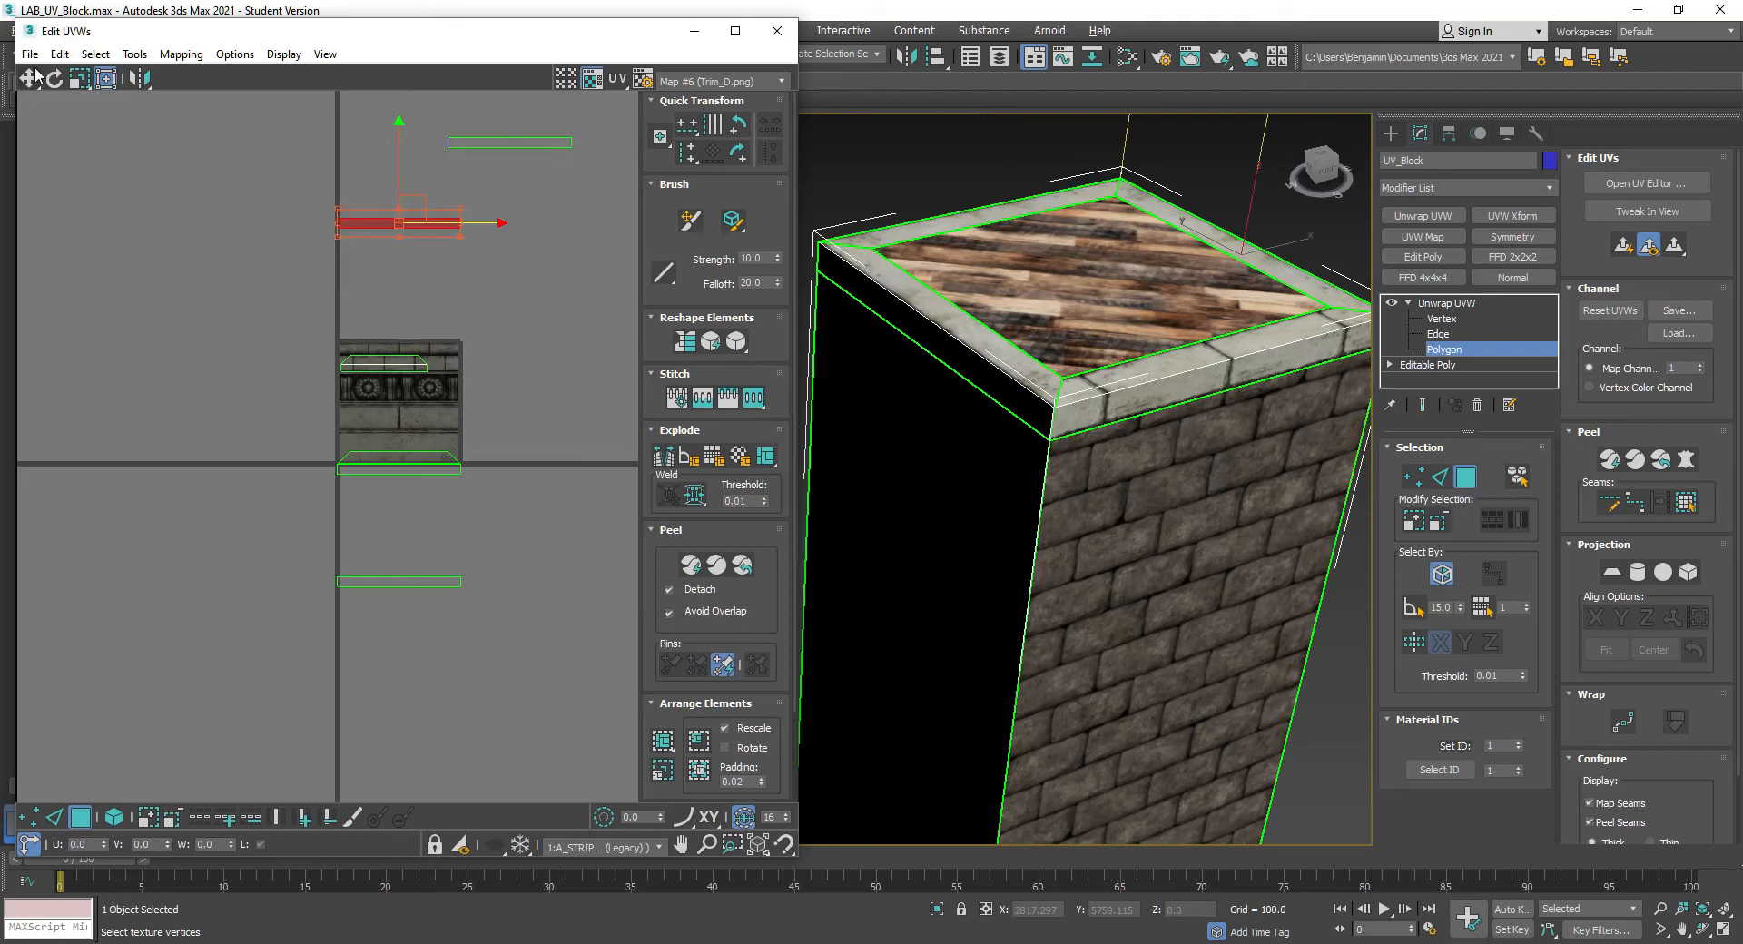
left_click_drag(442, 223, 279, 290)
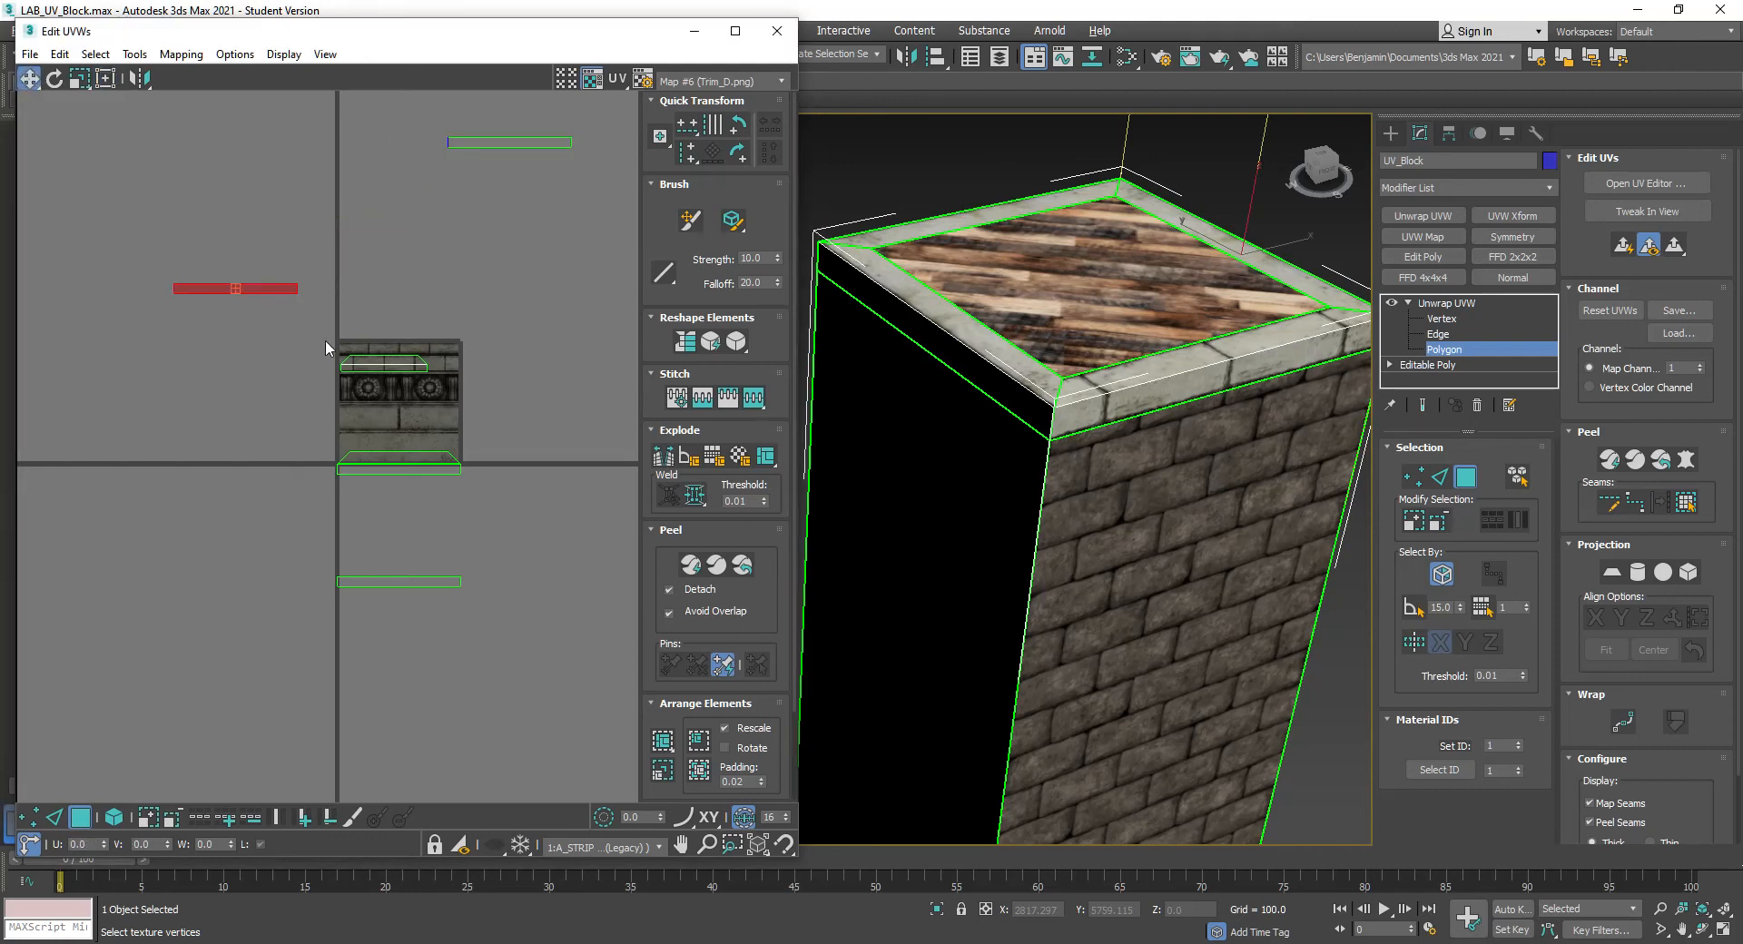
left_click_drag(416, 581, 318, 637)
left_click_drag(420, 584, 536, 590)
left_click_drag(428, 582, 277, 526)
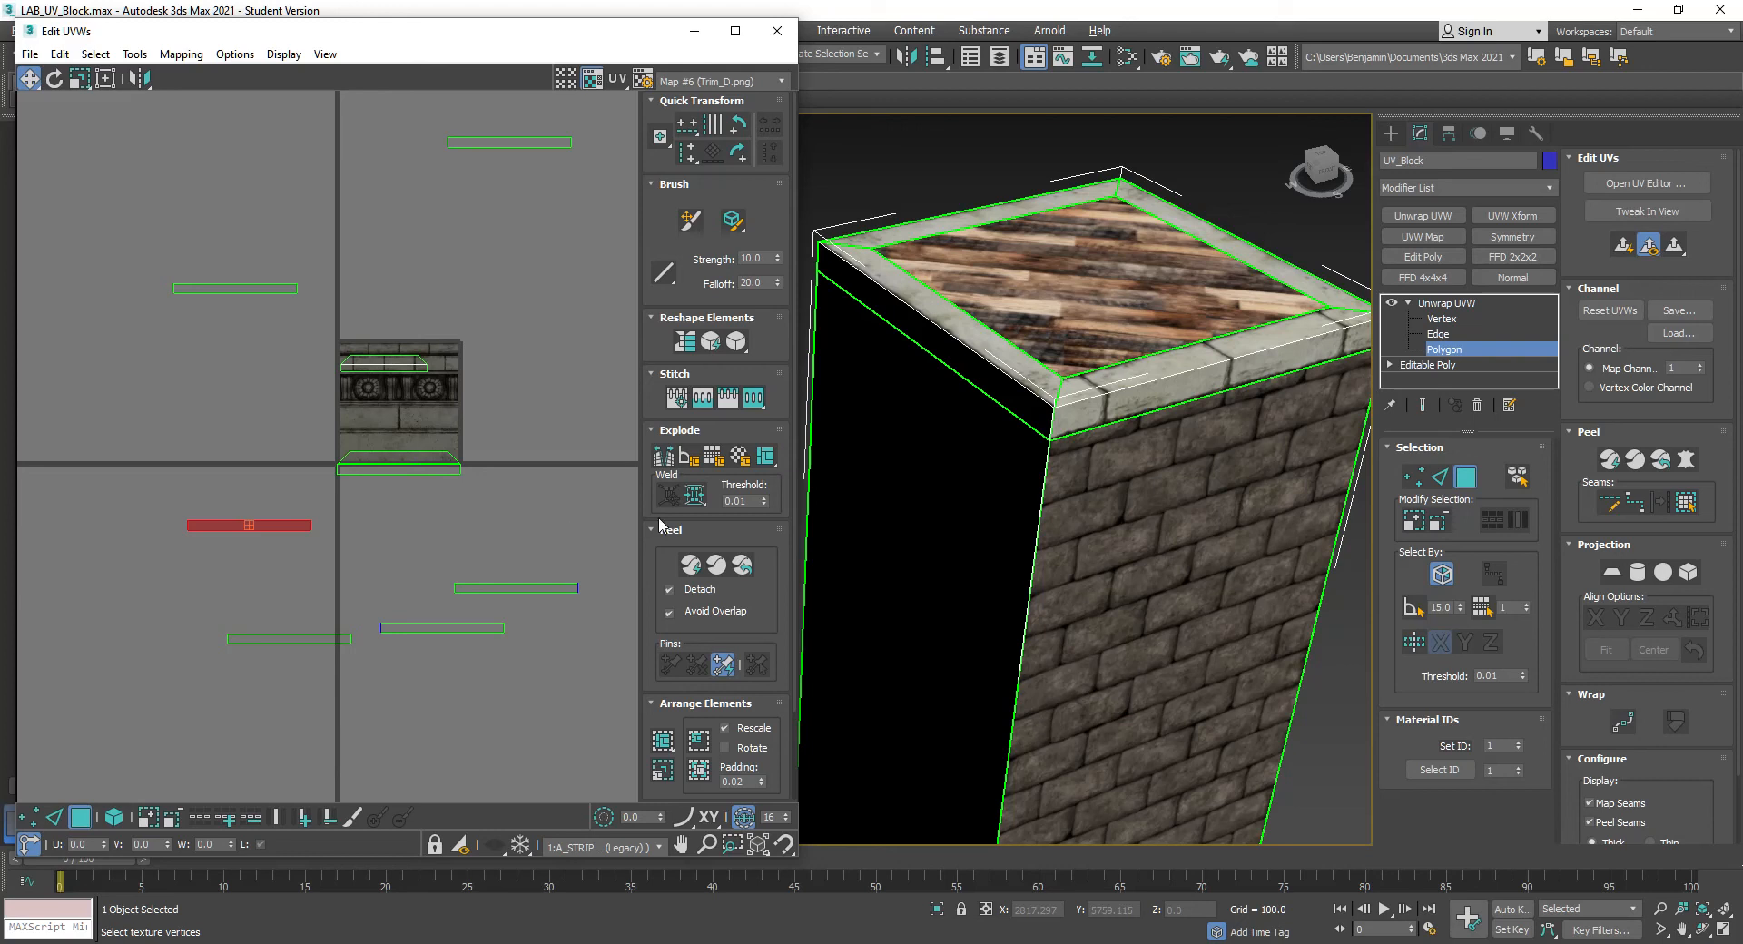
Stitch the separated side strip to the top border along the block's right rear edge, excluding the strip's own UV edge from the selection
middle_click_drag(1064, 323, 1103, 349, "alt")
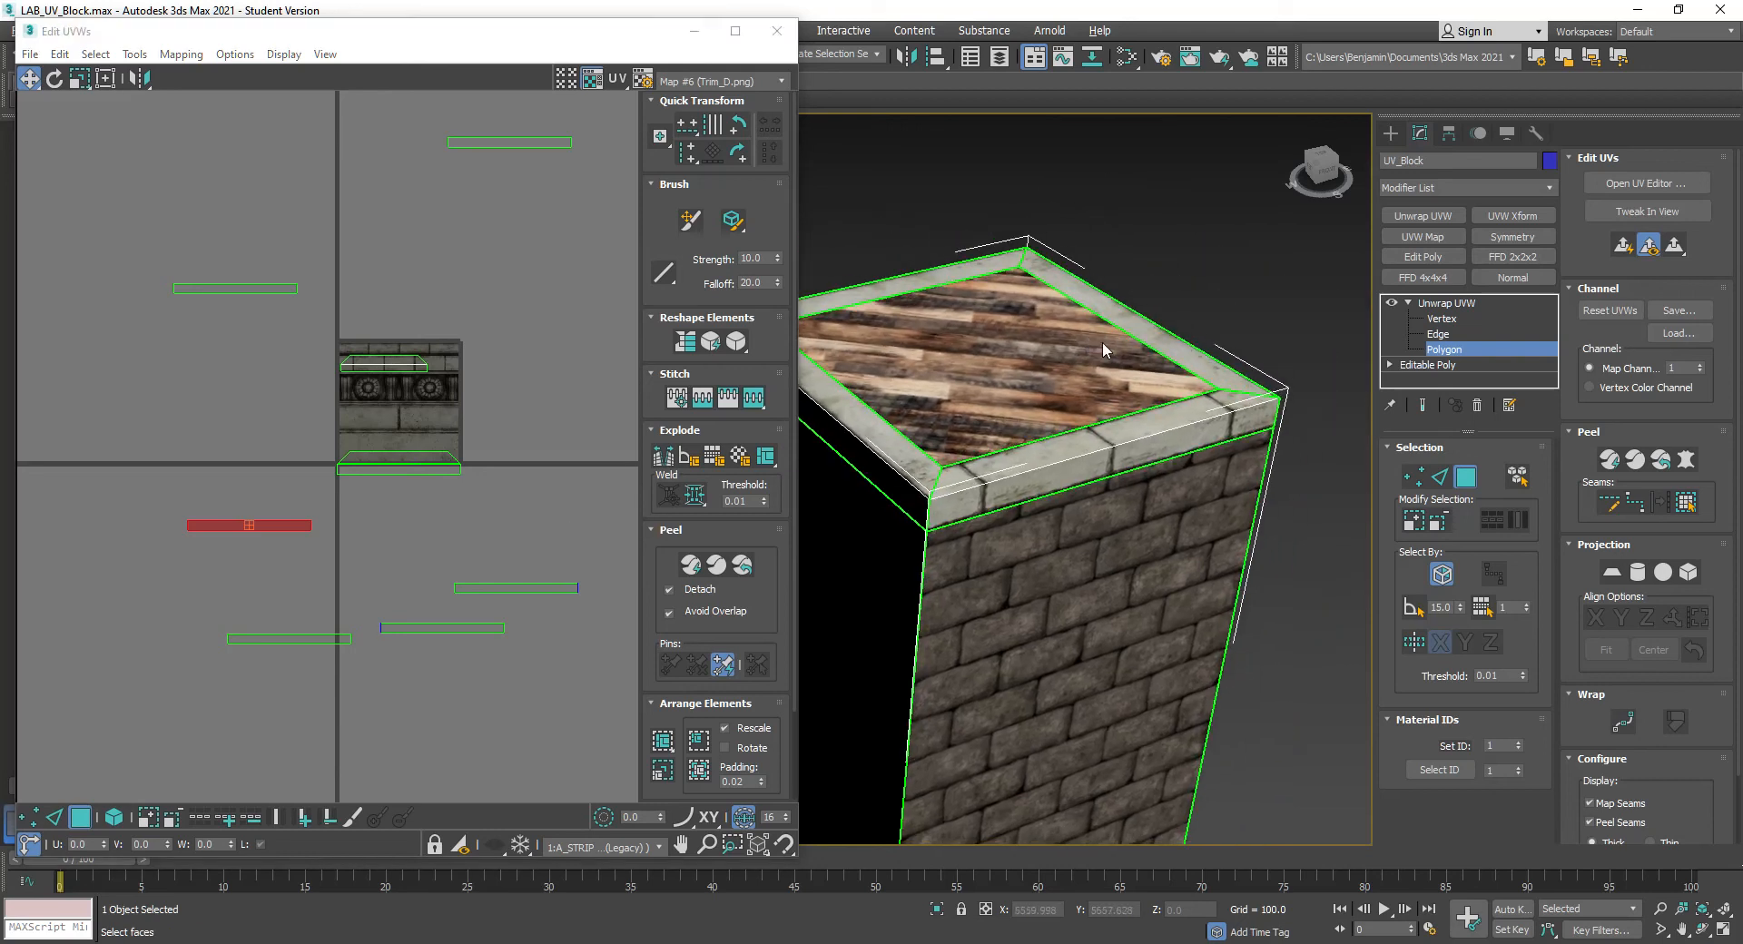
left_click(1442, 334)
left_click(1166, 327)
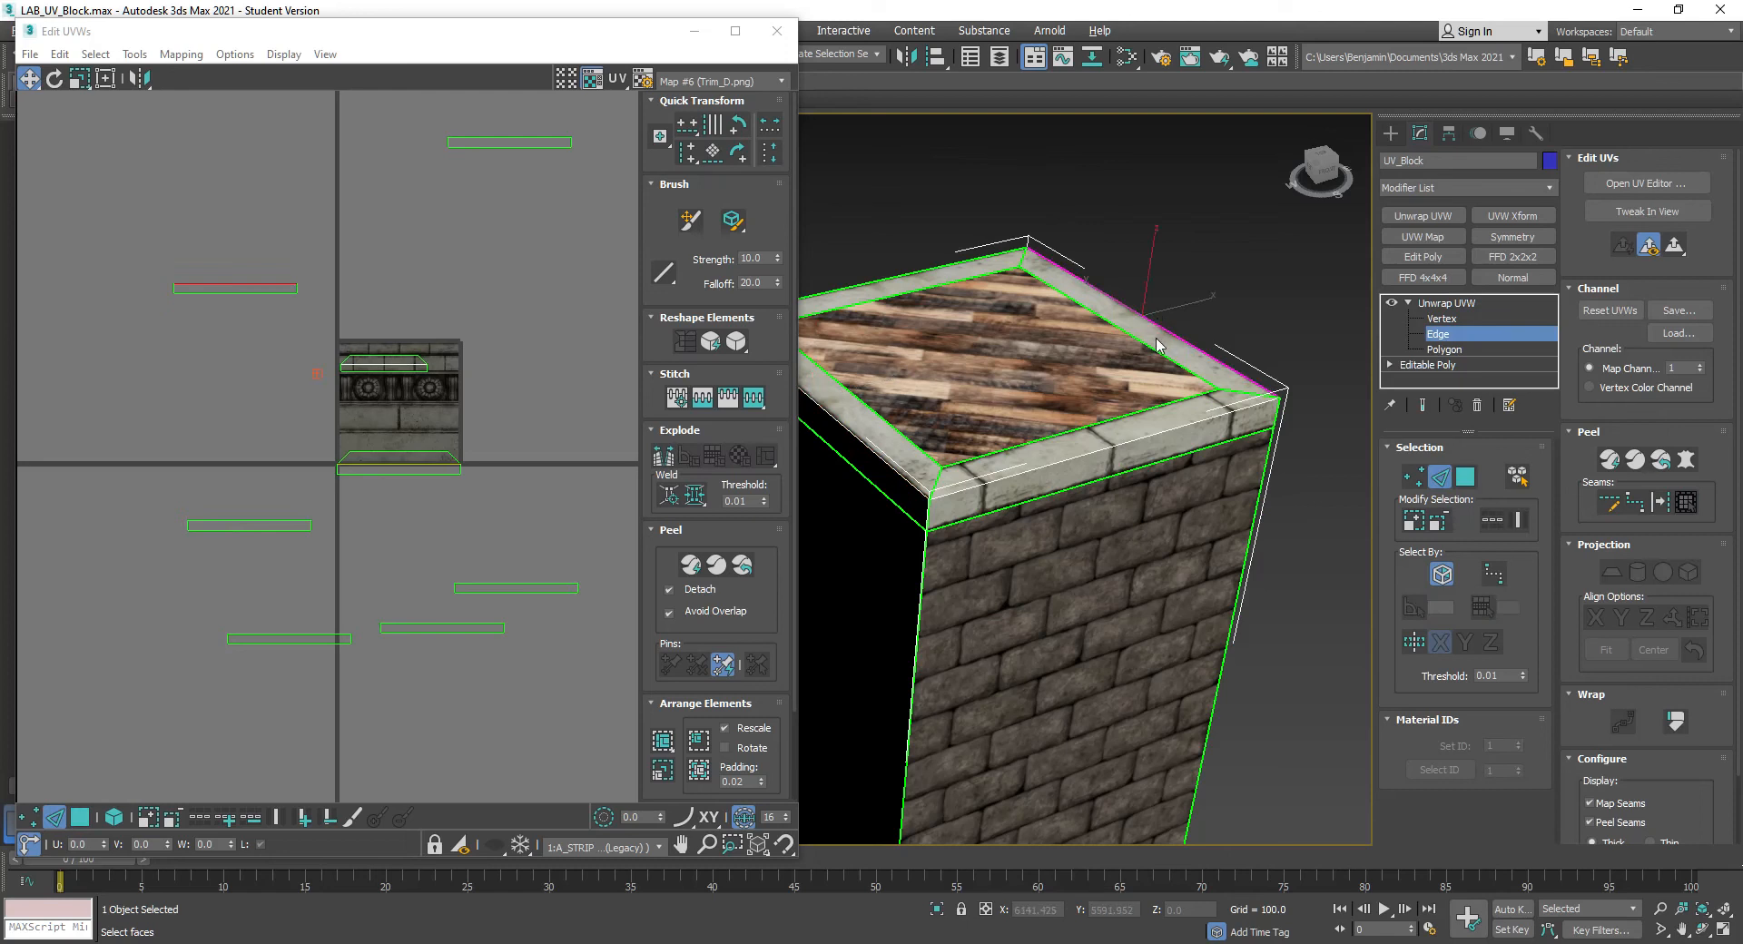
scroll(416, 466, "up", 5)
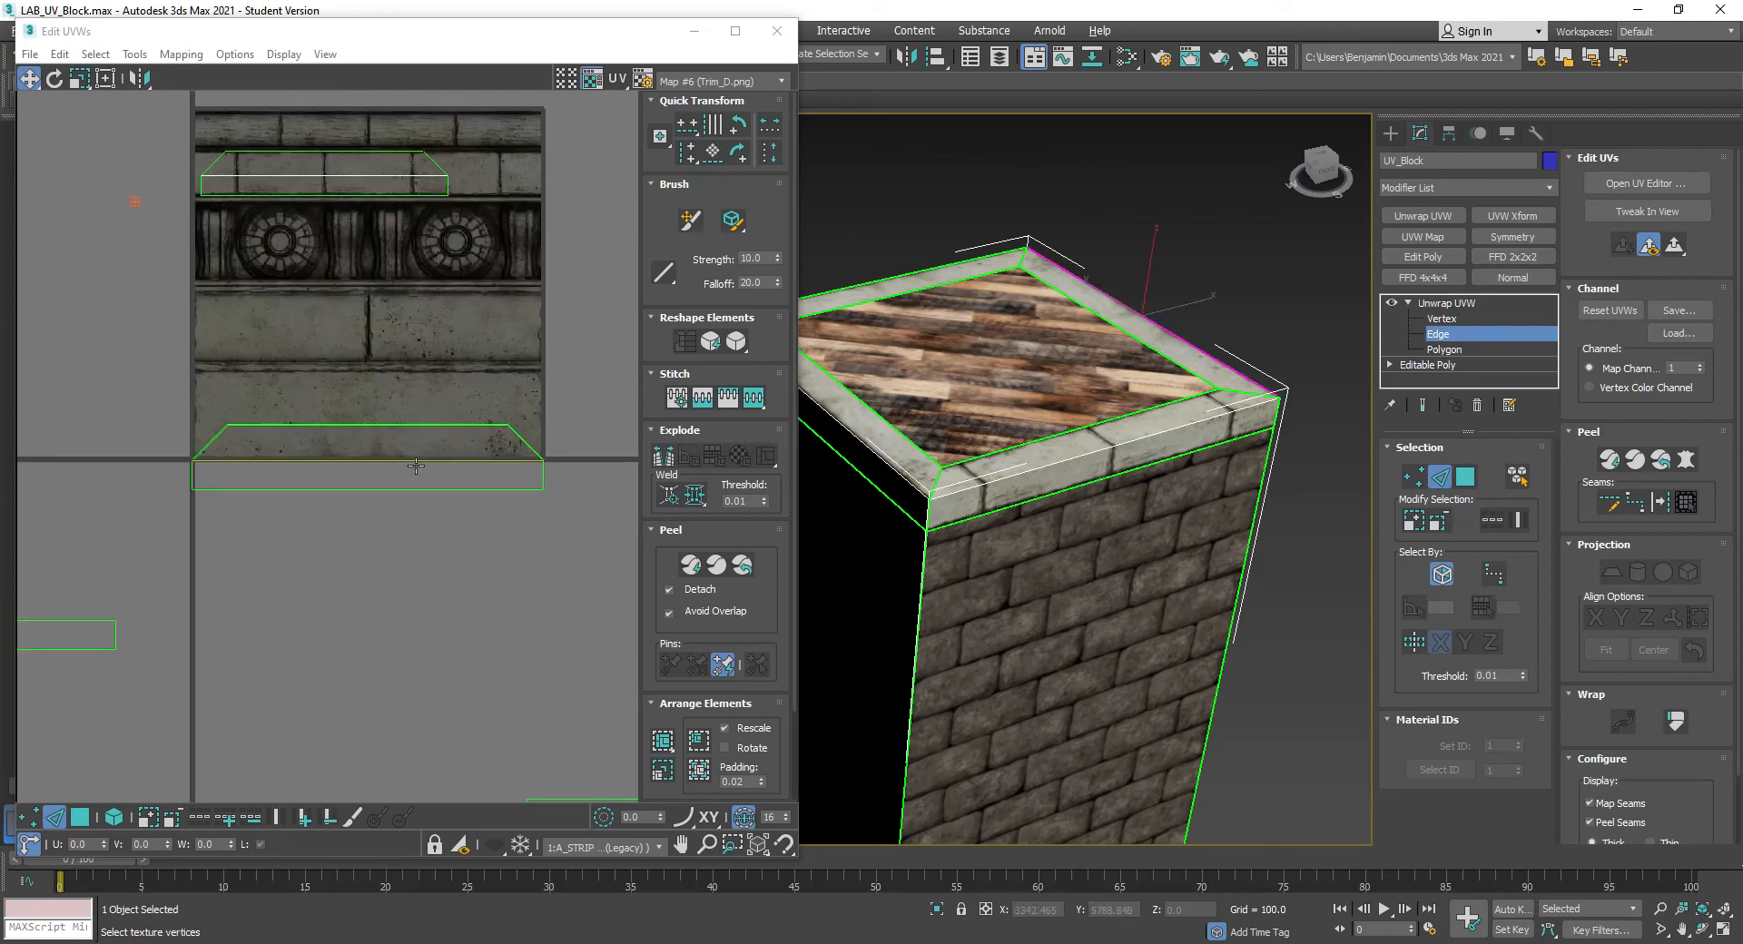
scroll(416, 466, "down", 4)
scroll(419, 465, "down", 3)
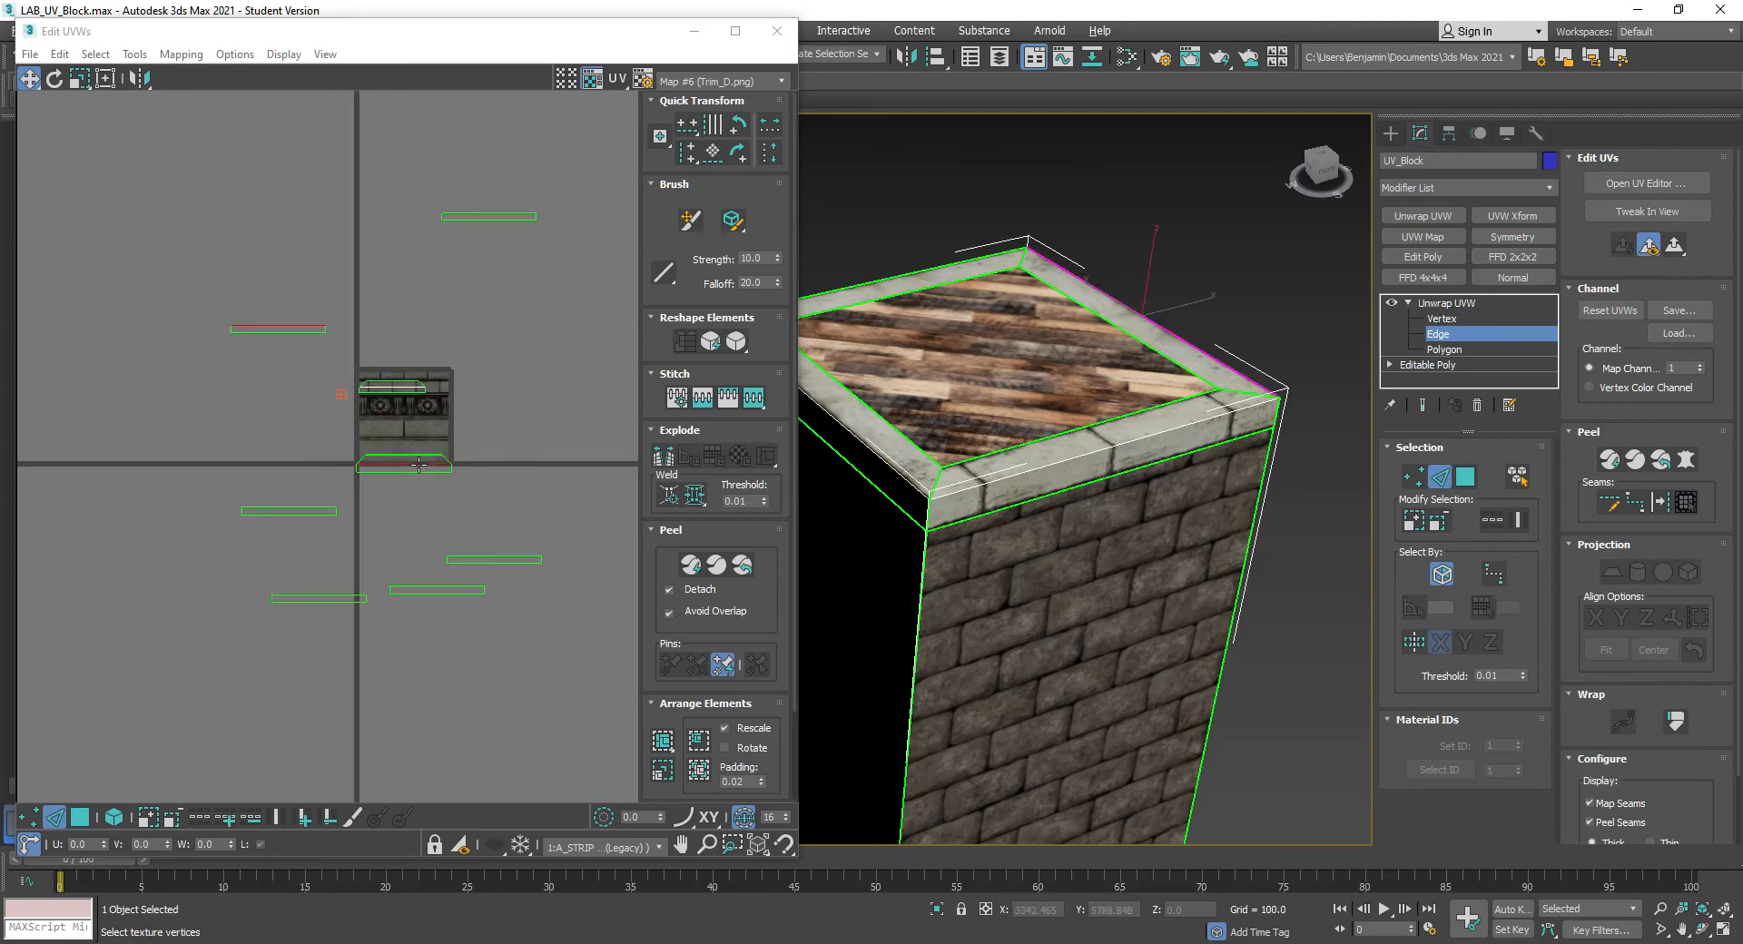
left_click(263, 328, "alt")
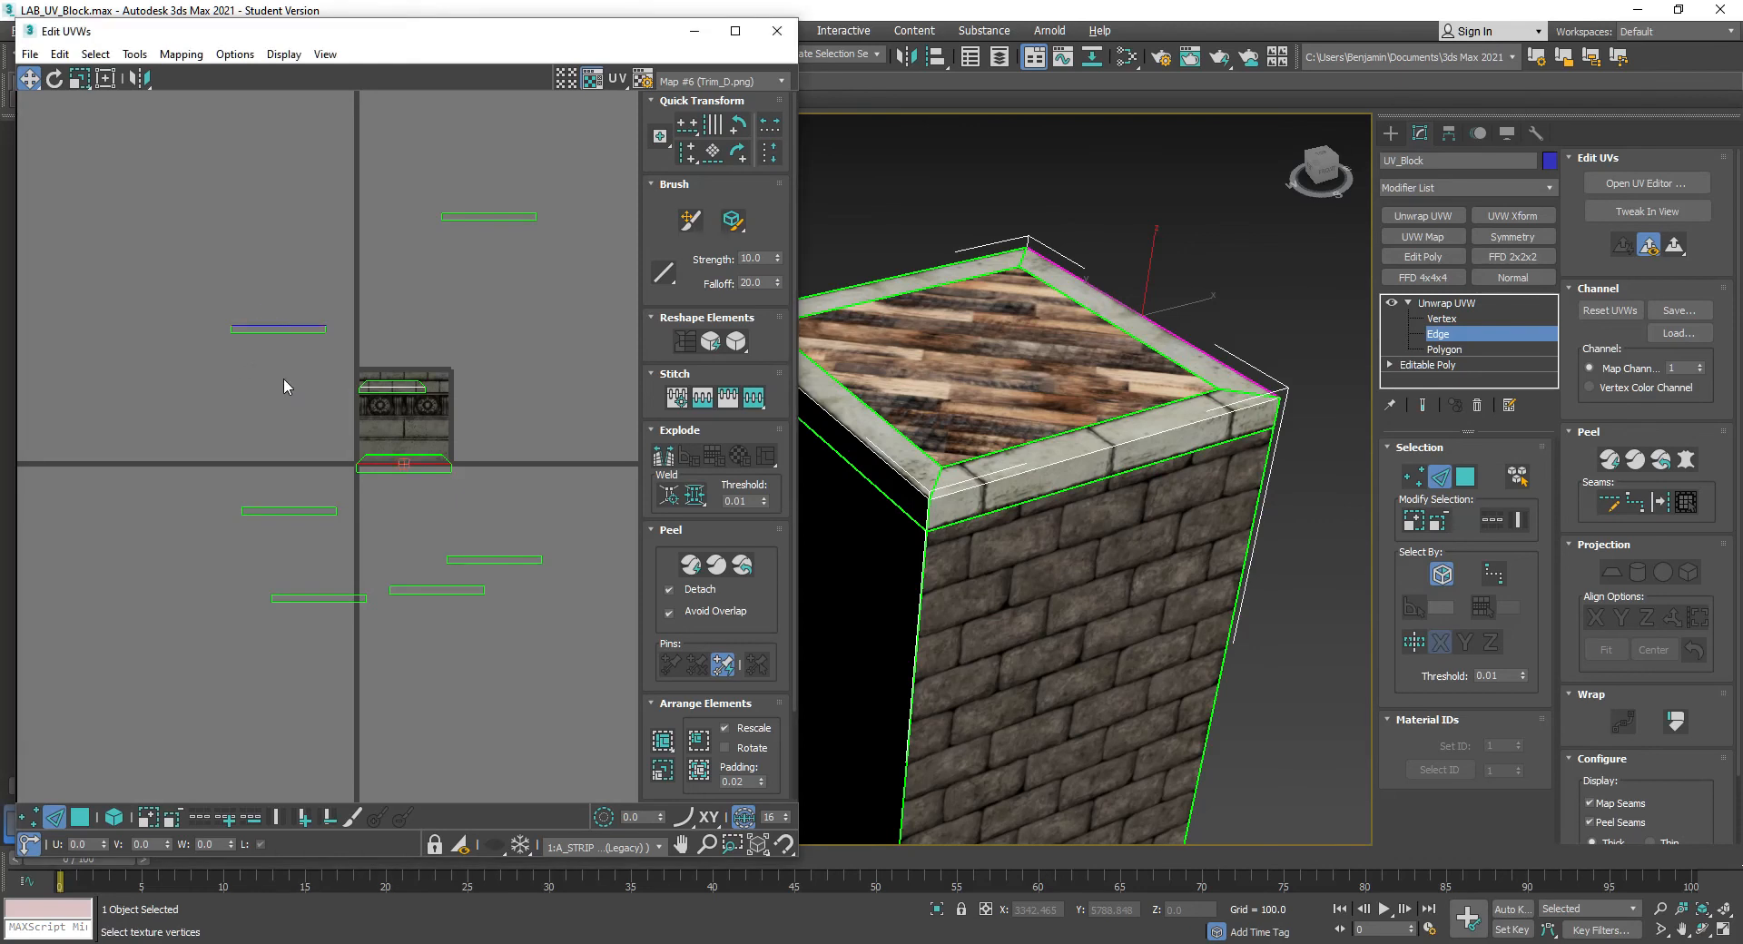
left_click(757, 399)
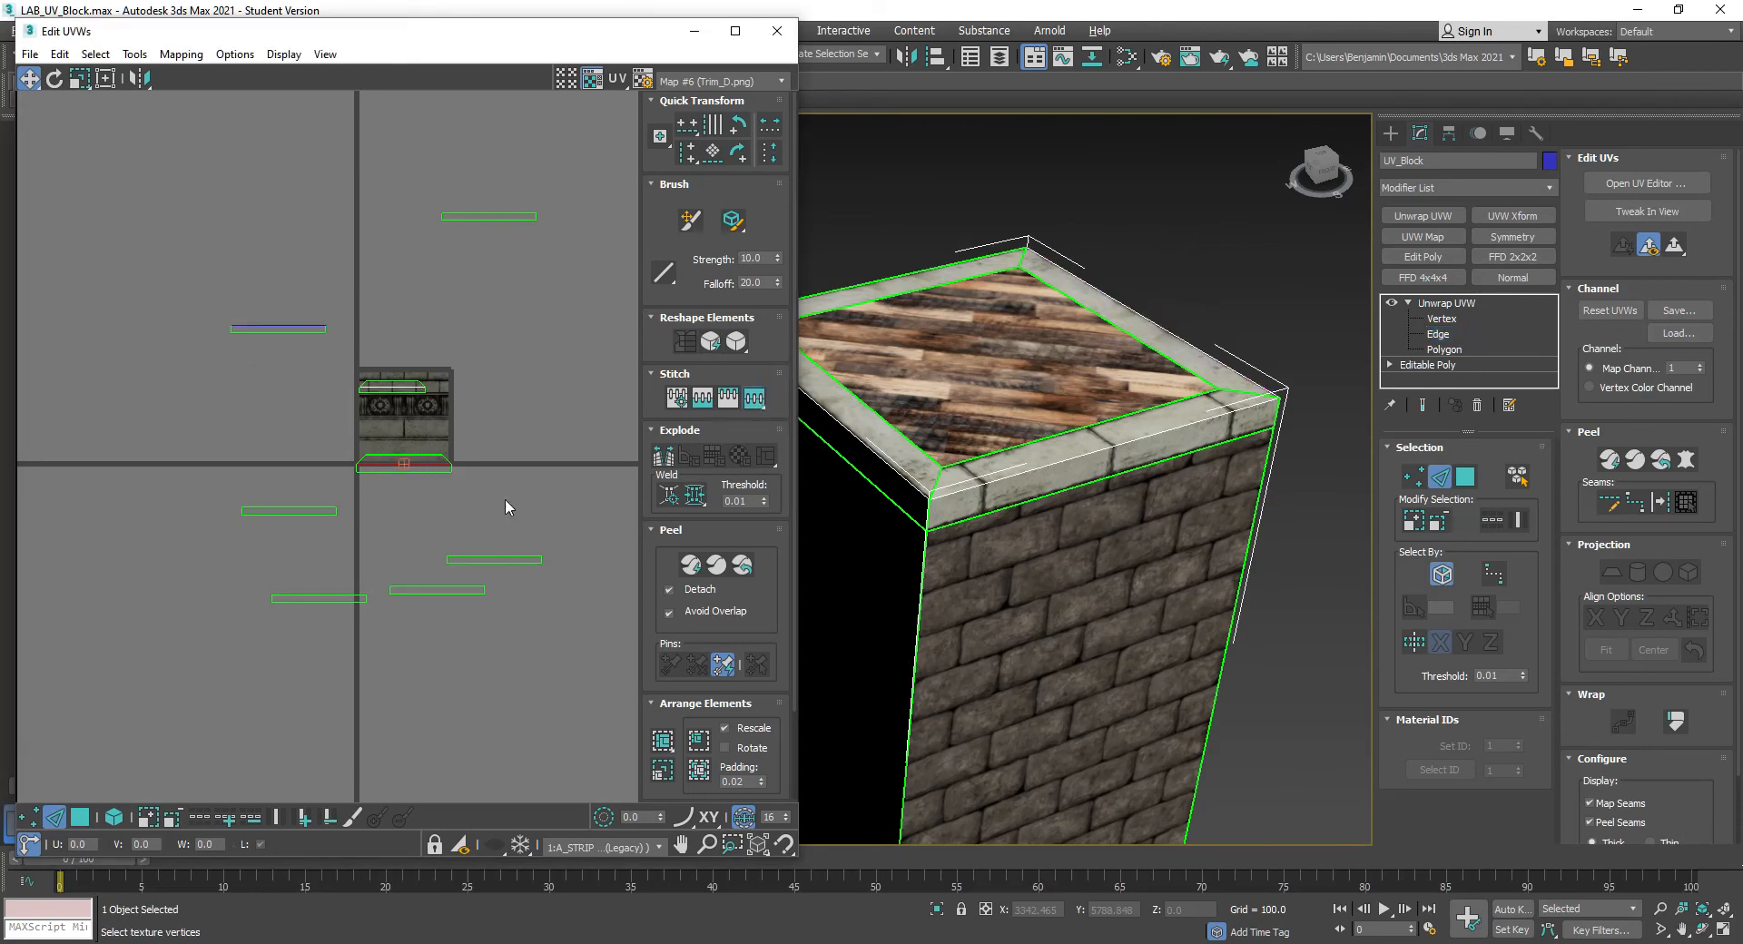
Select the top border's left rear outer edge and stitch its separated side strip to the stacked border UVs
left_click(899, 274)
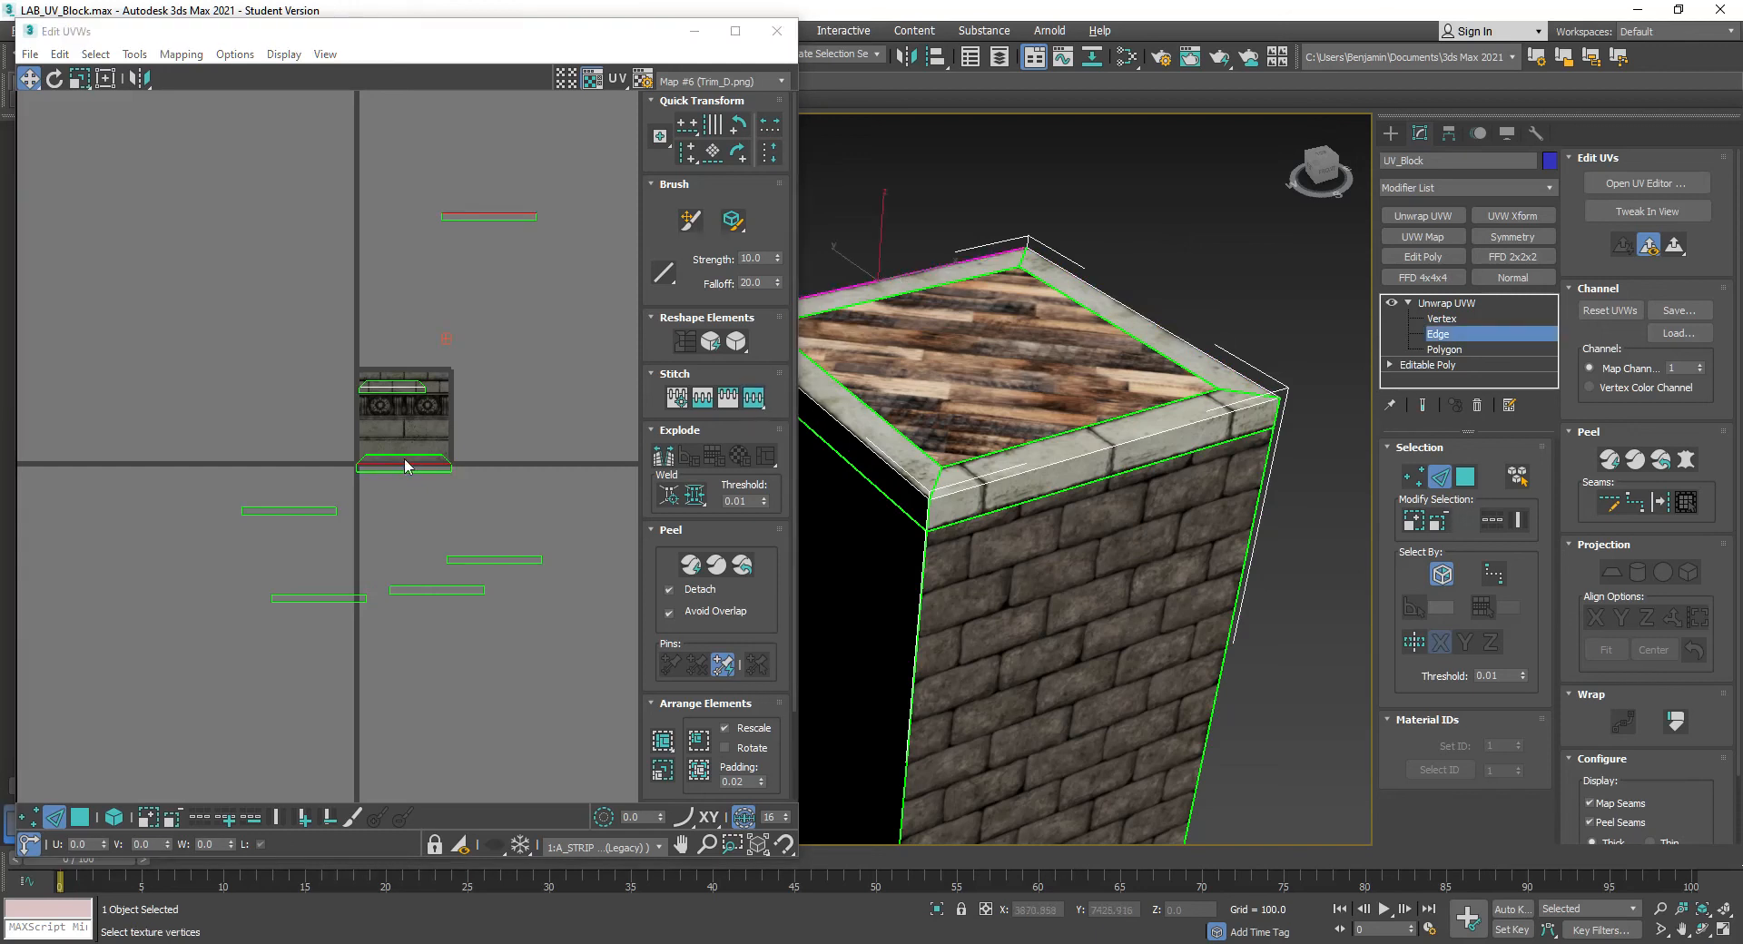
left_click(755, 399)
key("2")
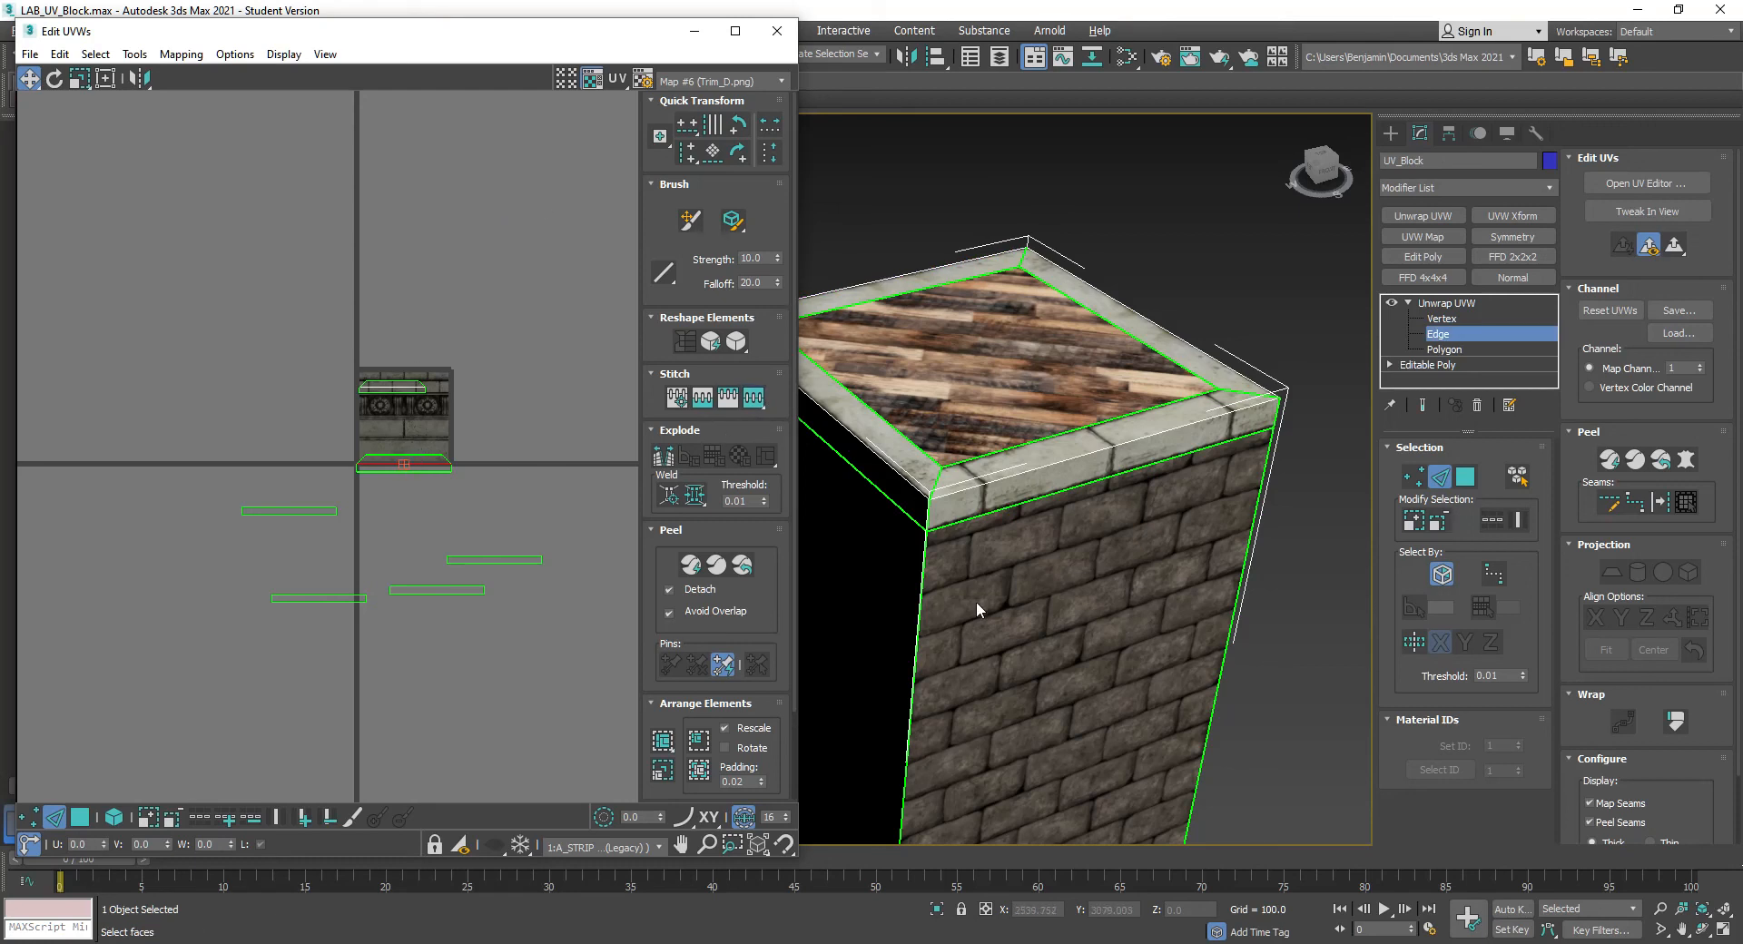
On the block's underside, stitch the side strip beneath the lit brick face to the bottom border's adjoining outer edge
middle_click_drag(977, 597, 1042, 536)
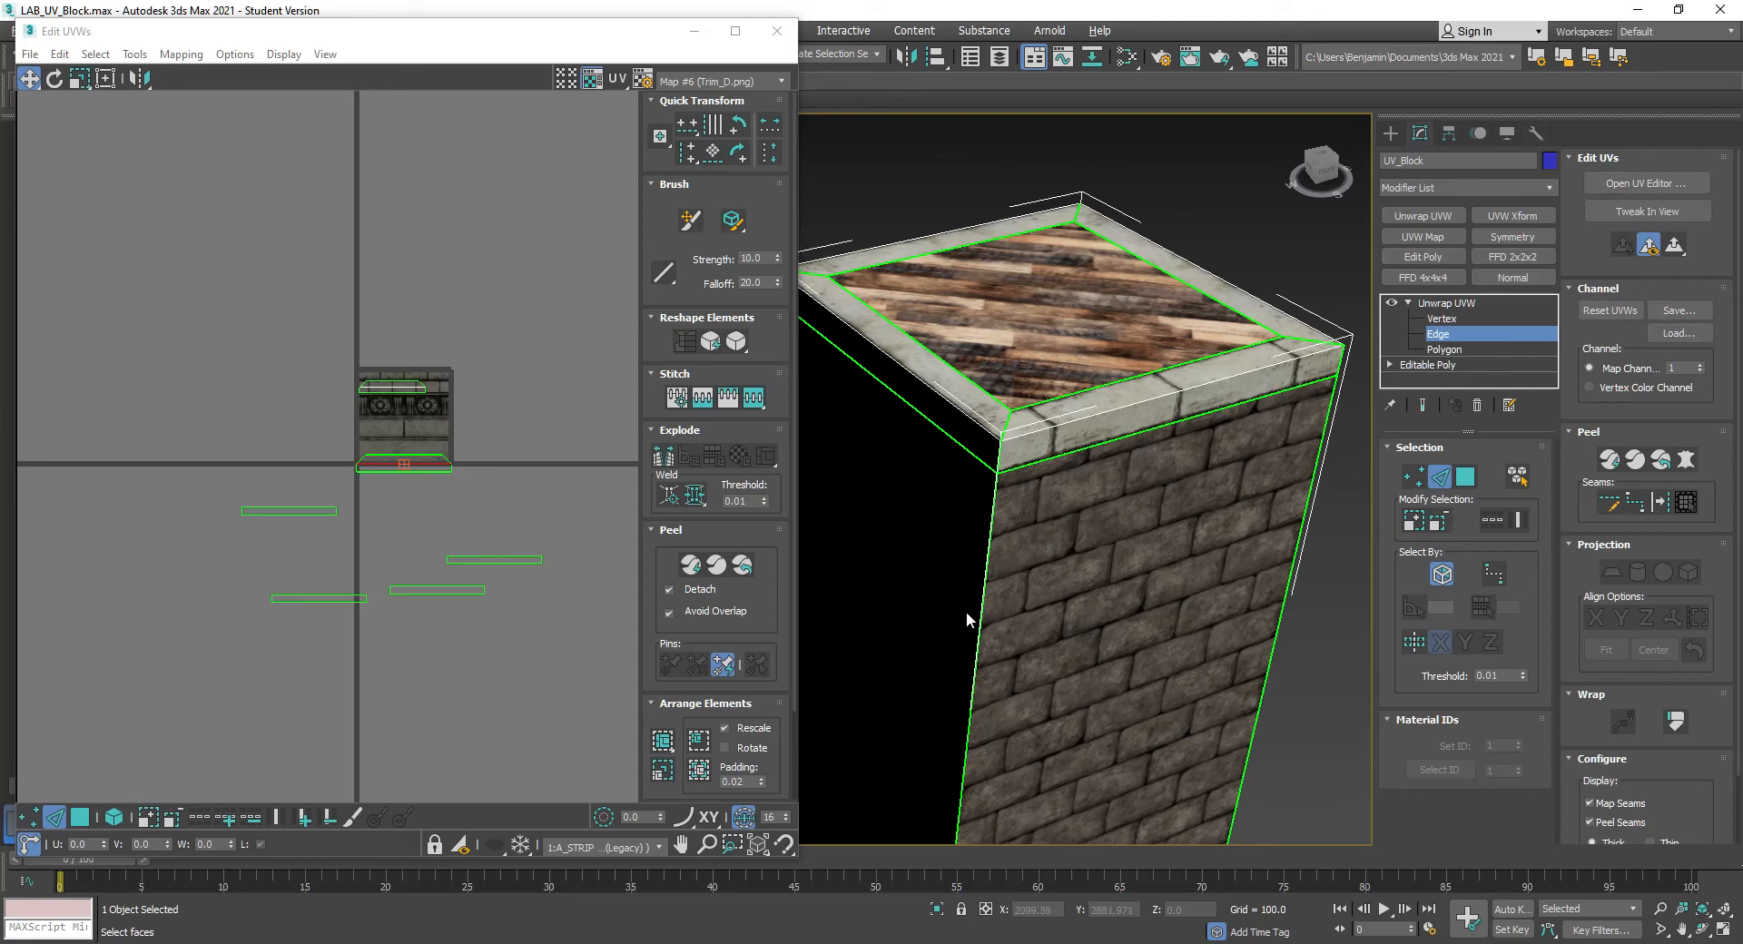
scroll(1037, 693, "down", 8)
key("ctrl+r")
middle_click_drag(873, 557, 841, 403, "alt")
scroll(1081, 574, "up", 10)
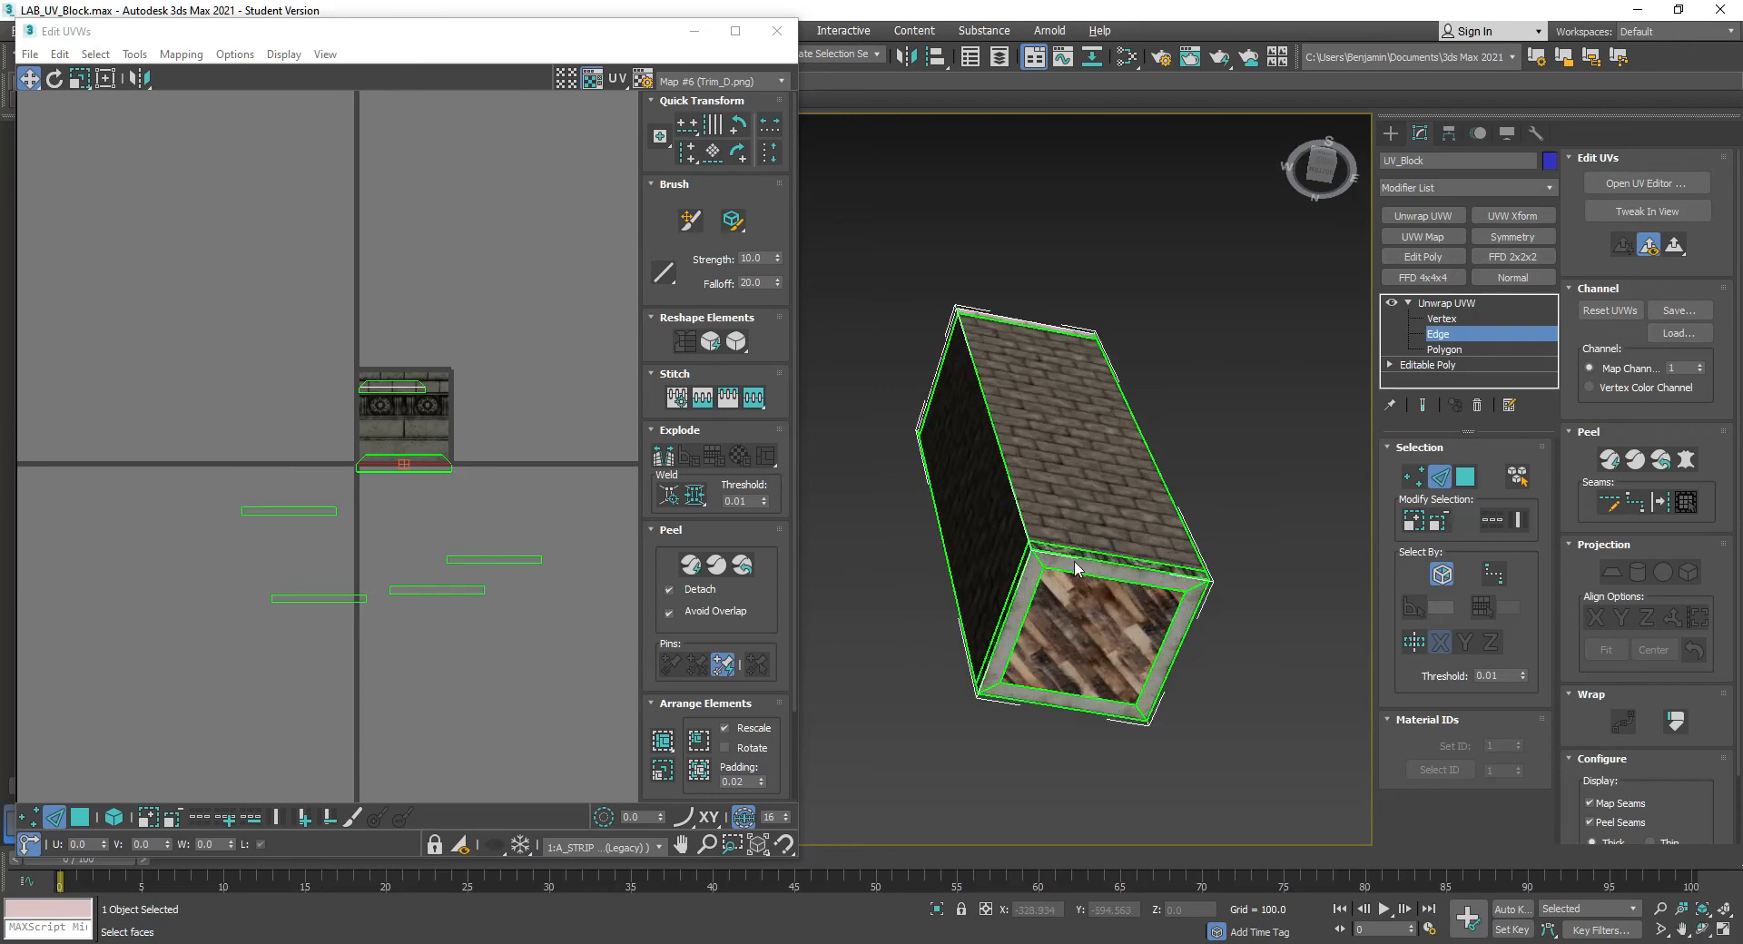
left_click(1091, 553)
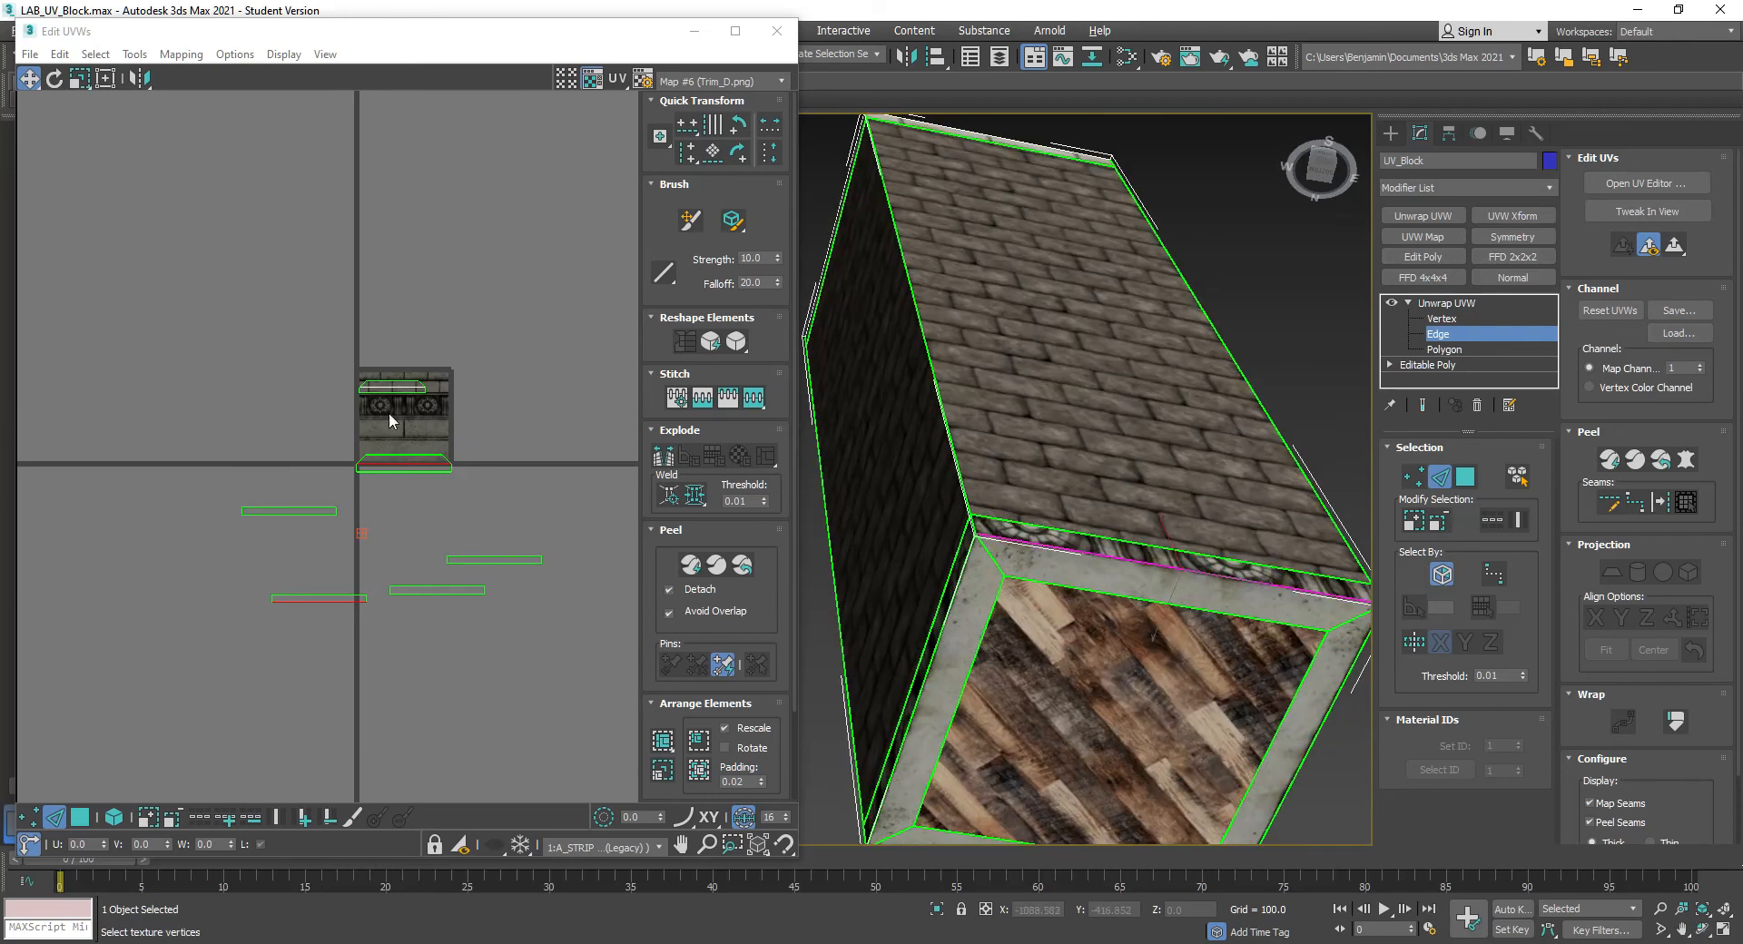
left_click(350, 598, "alt")
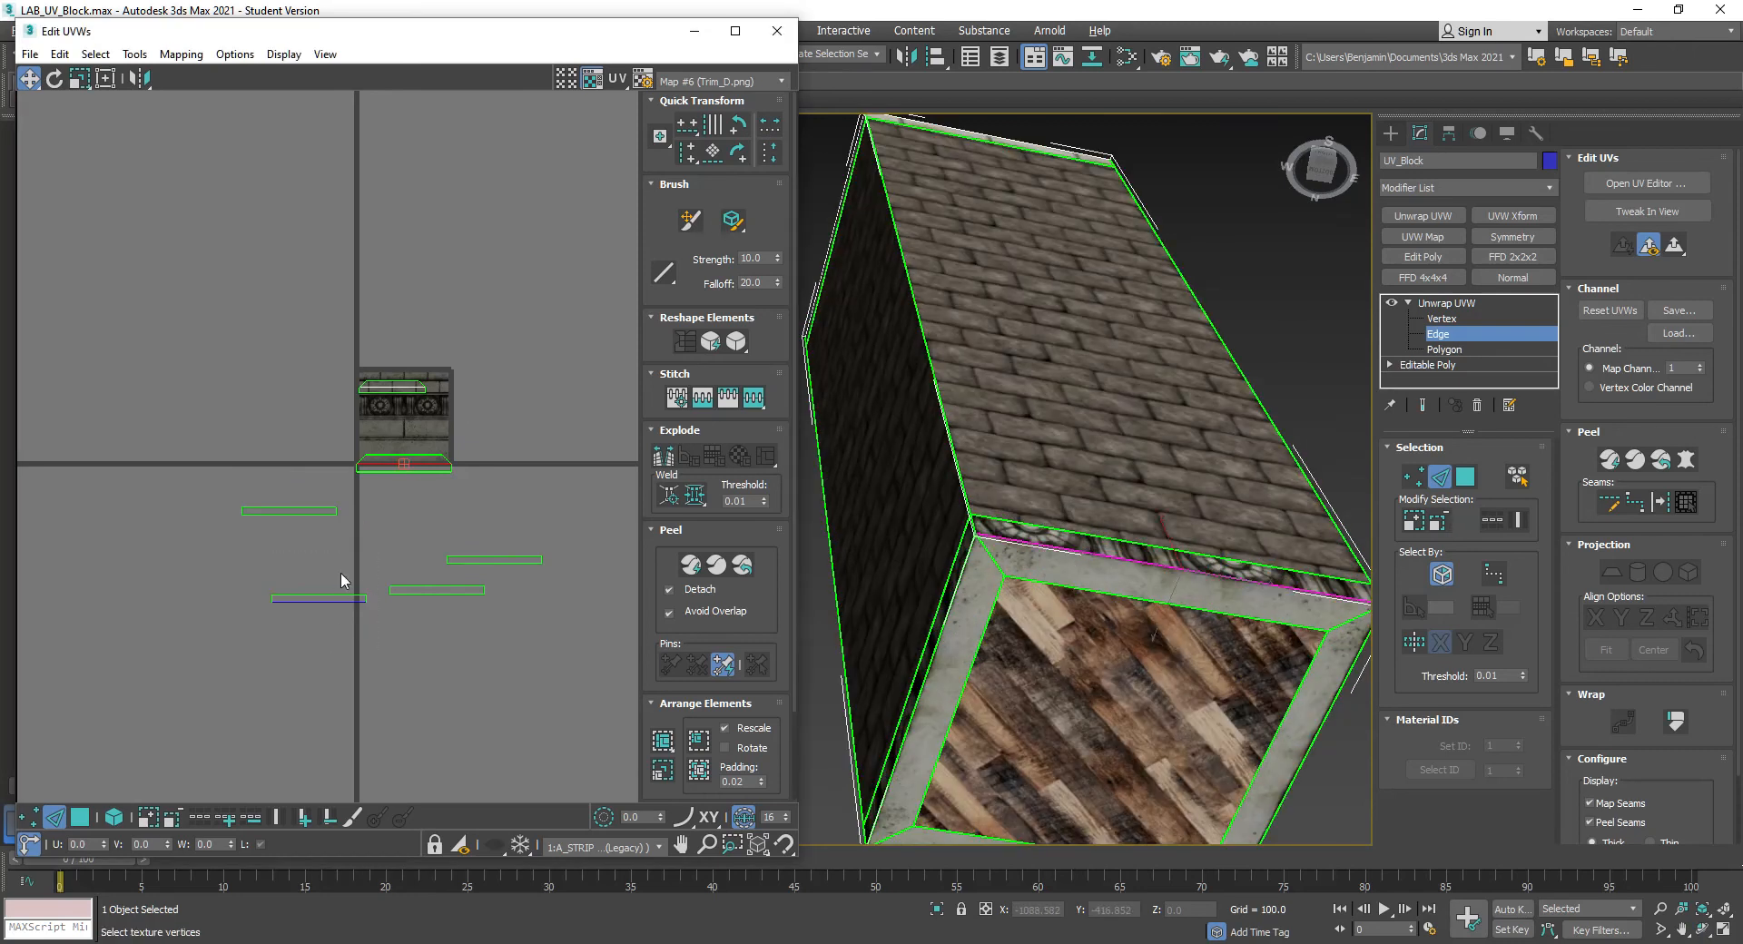
left_click(755, 398)
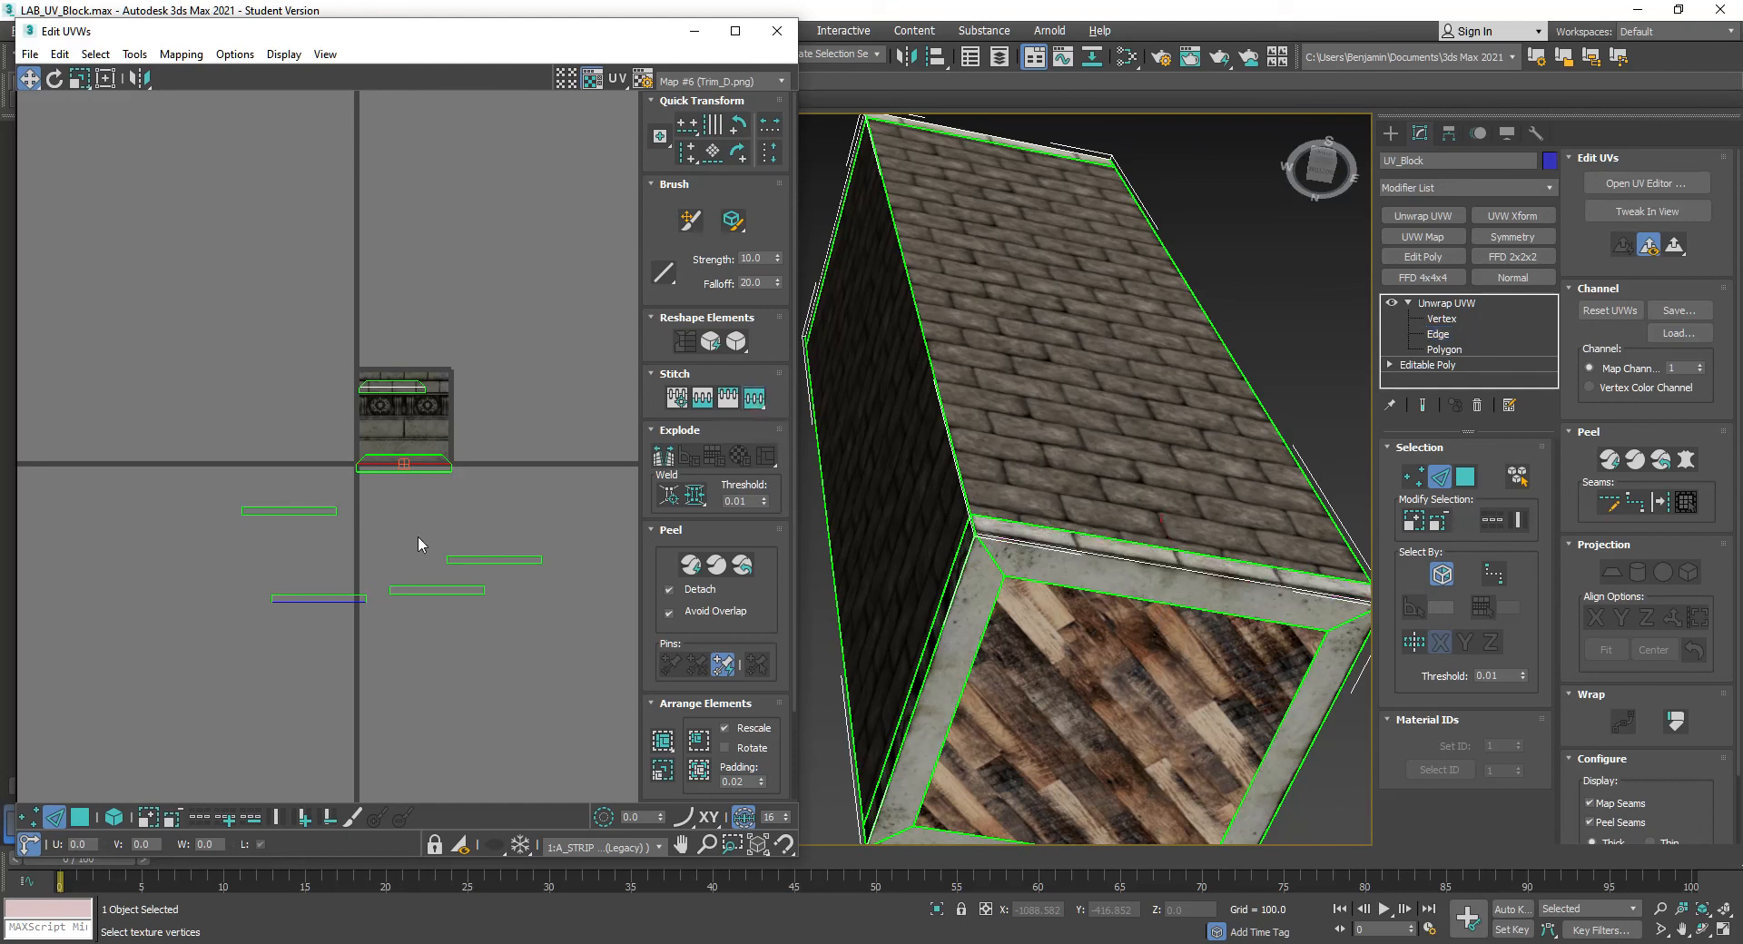
key("2")
Stitch the side strip beneath the dark brick face to the bottom border along their shared outer edge
left_click(951, 593)
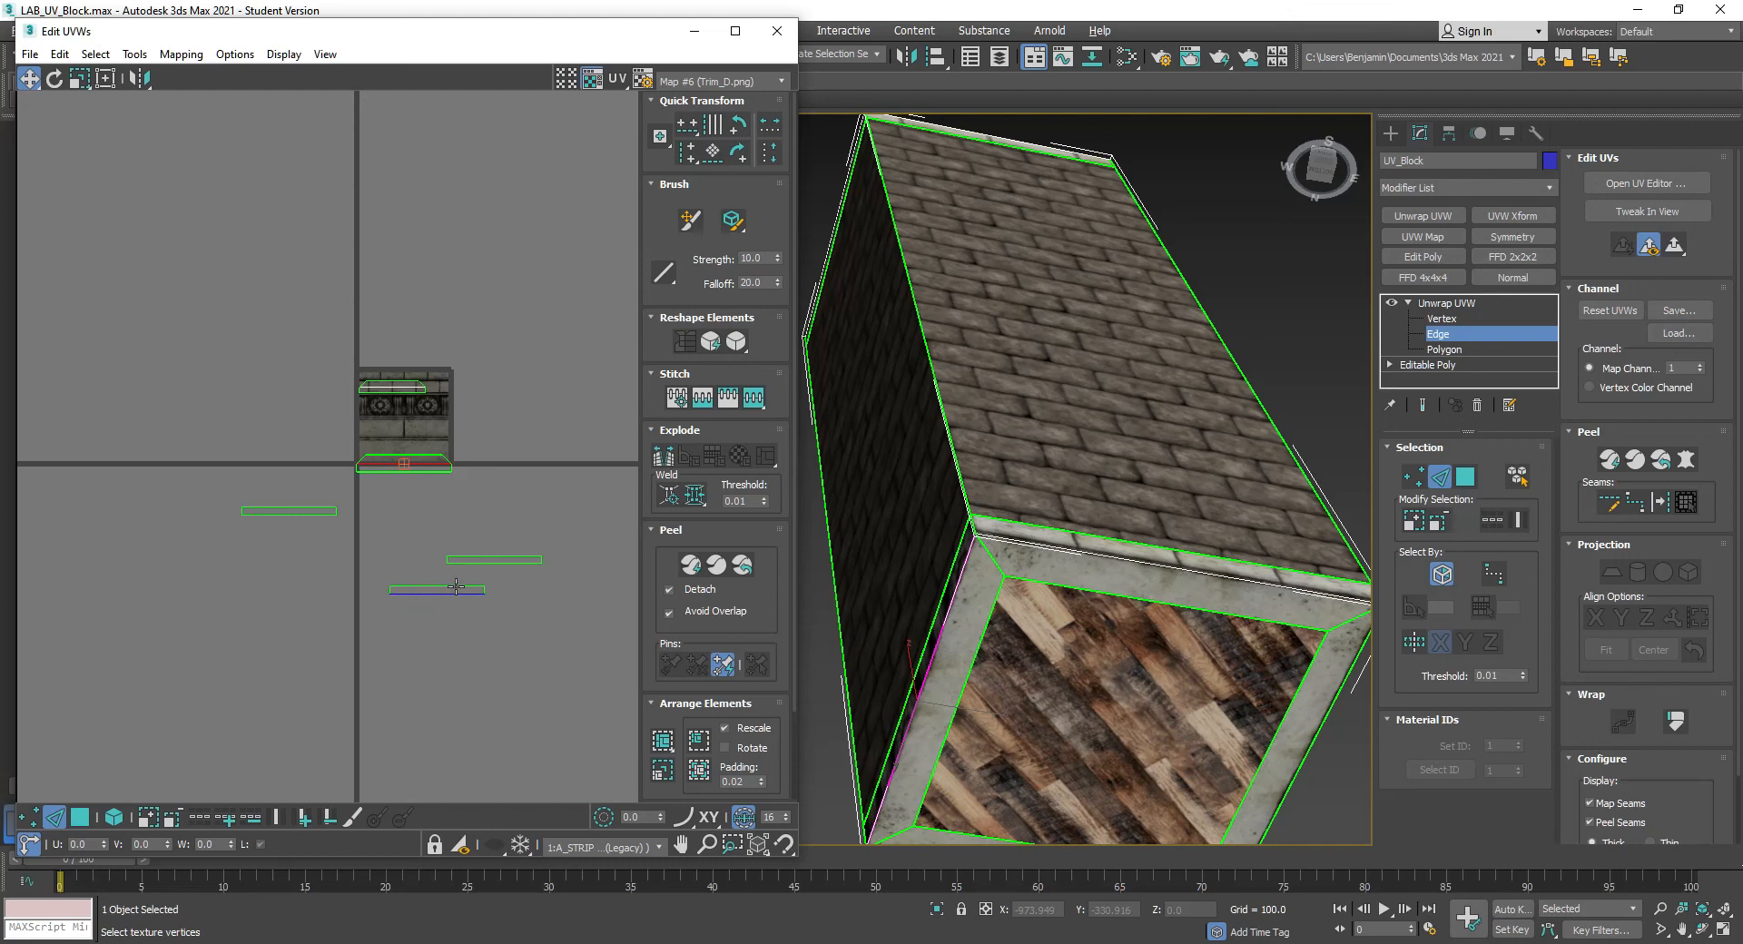
left_click(755, 401)
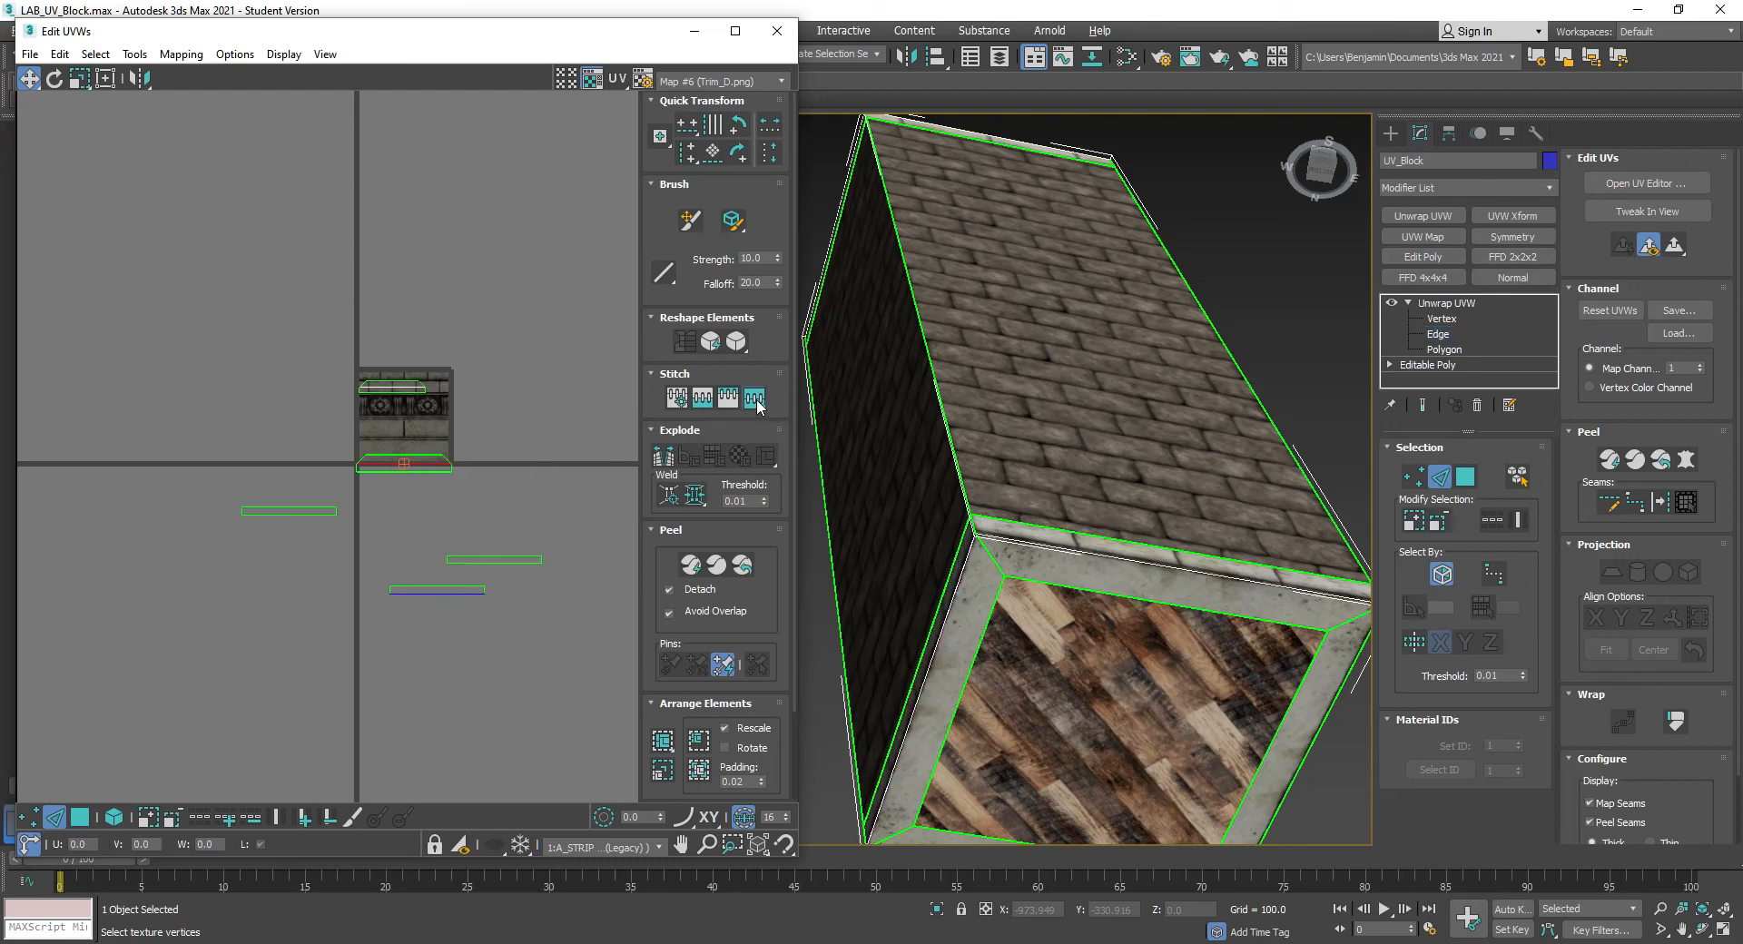
key("2")
Stitch the last two separated side strips to the bottom border along their shared outer edges, excluding the strip's own edge from the selection
left_click(494, 561)
left_click_drag(568, 501, 429, 678, "alt")
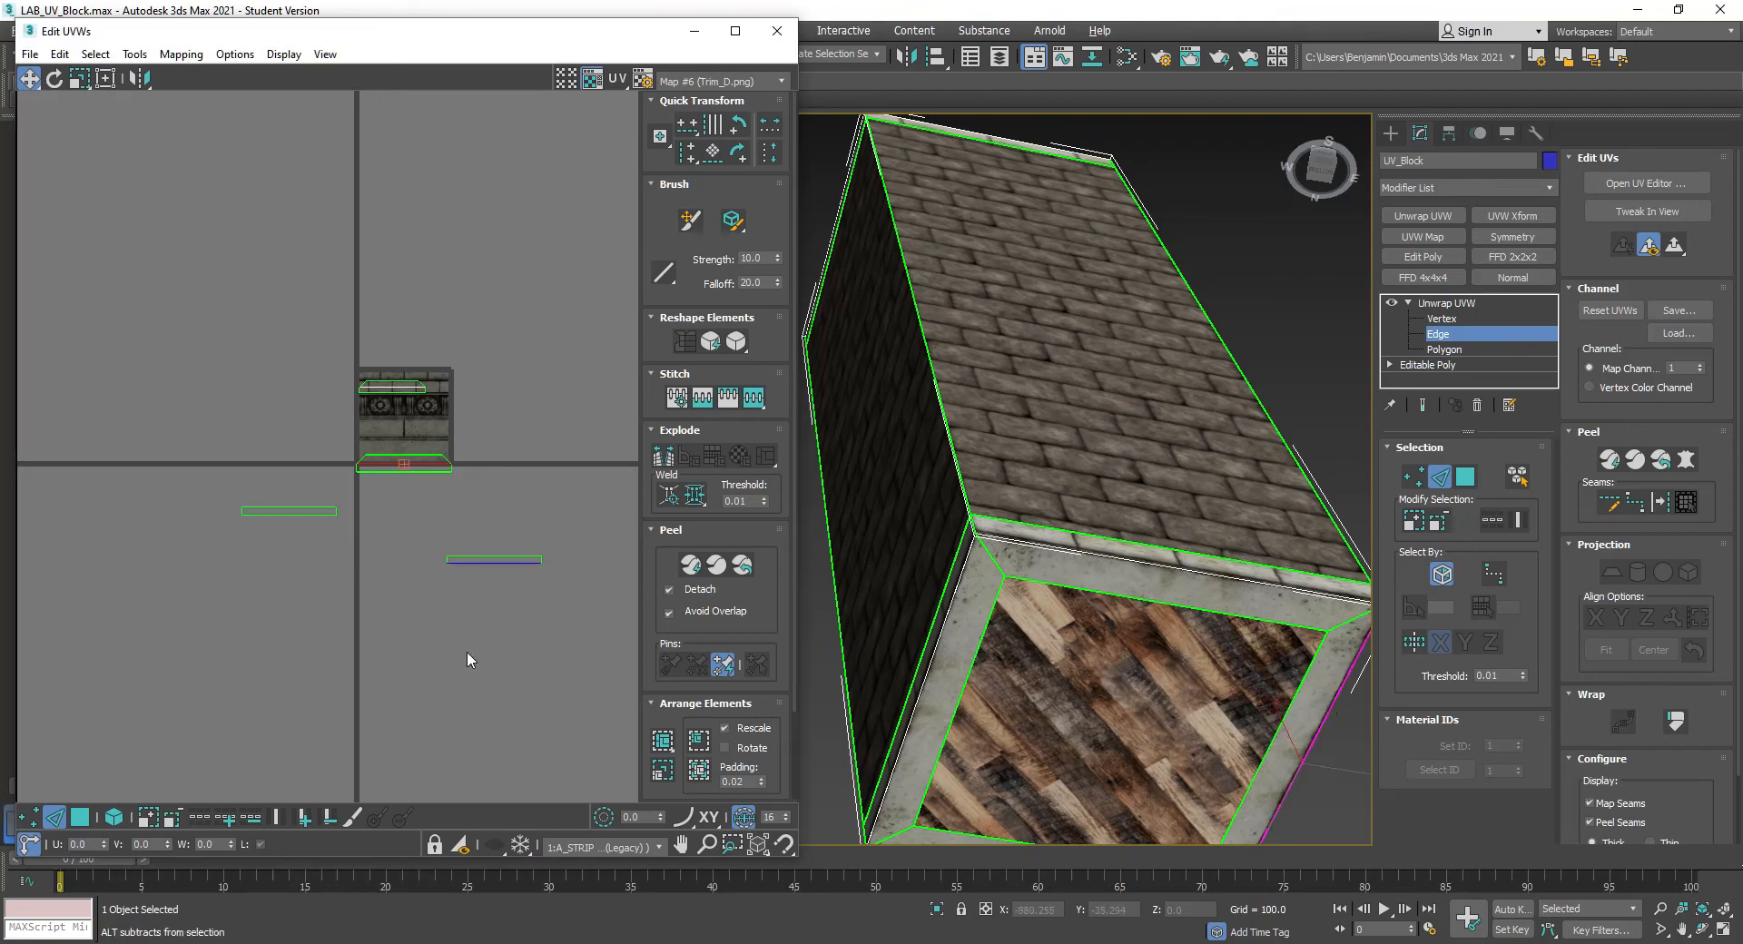
left_click(757, 405)
middle_click_drag(1023, 712, 1009, 654, "alt")
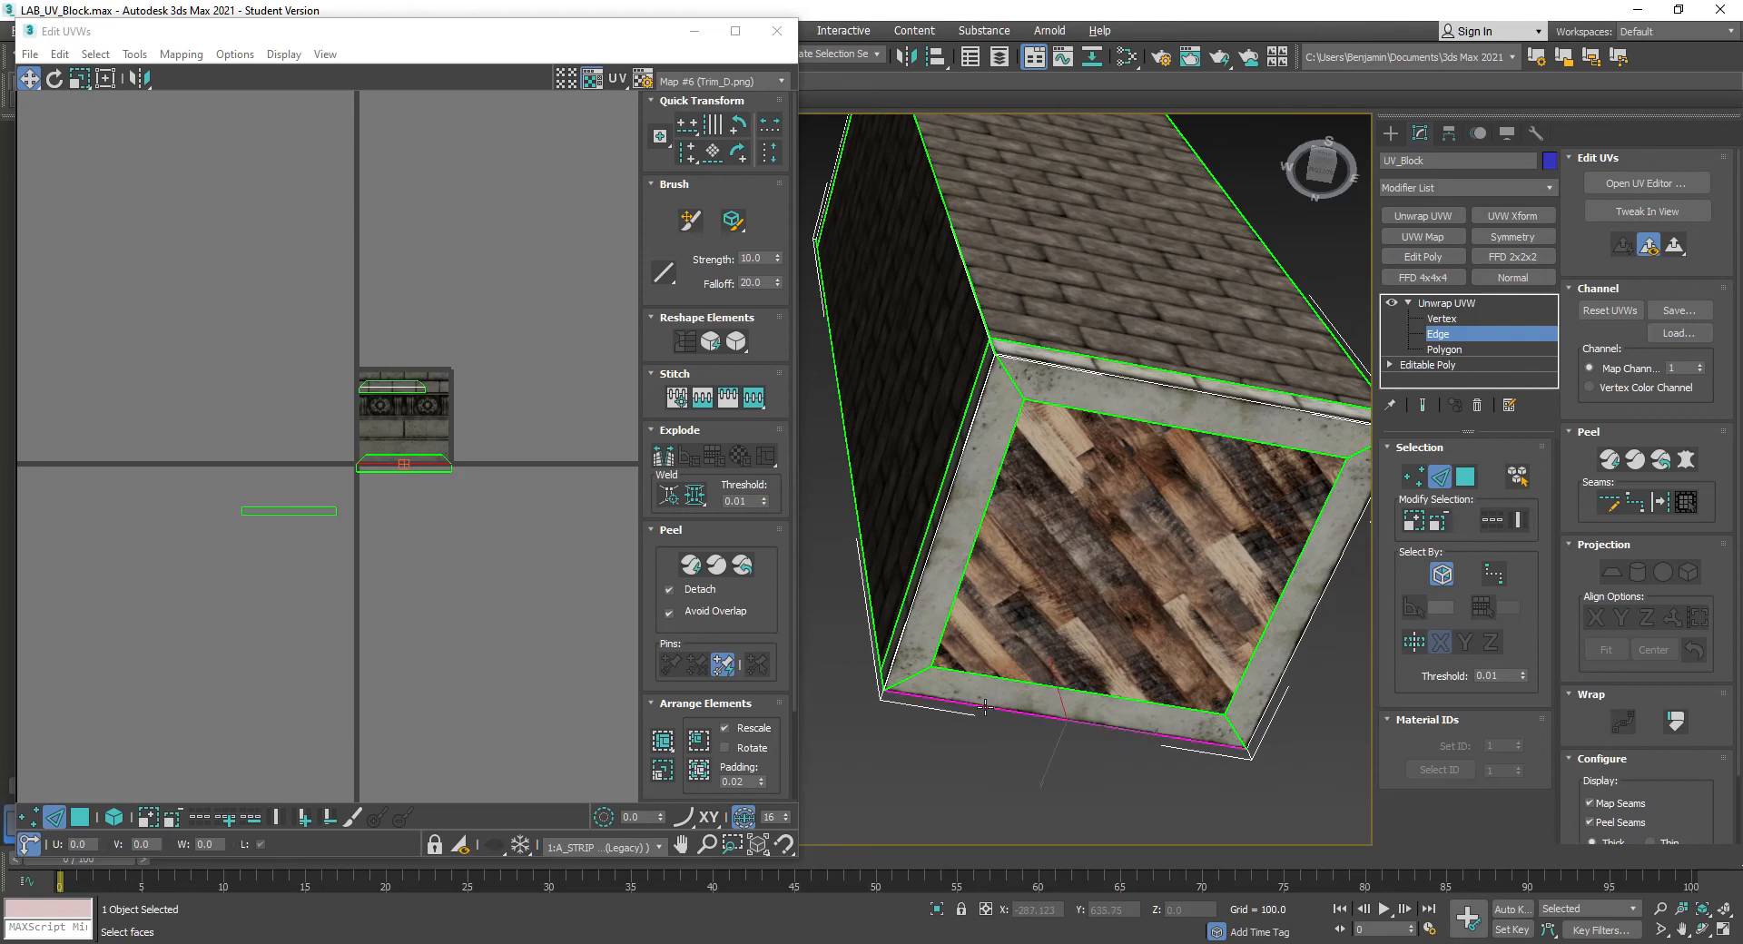
left_click(289, 511)
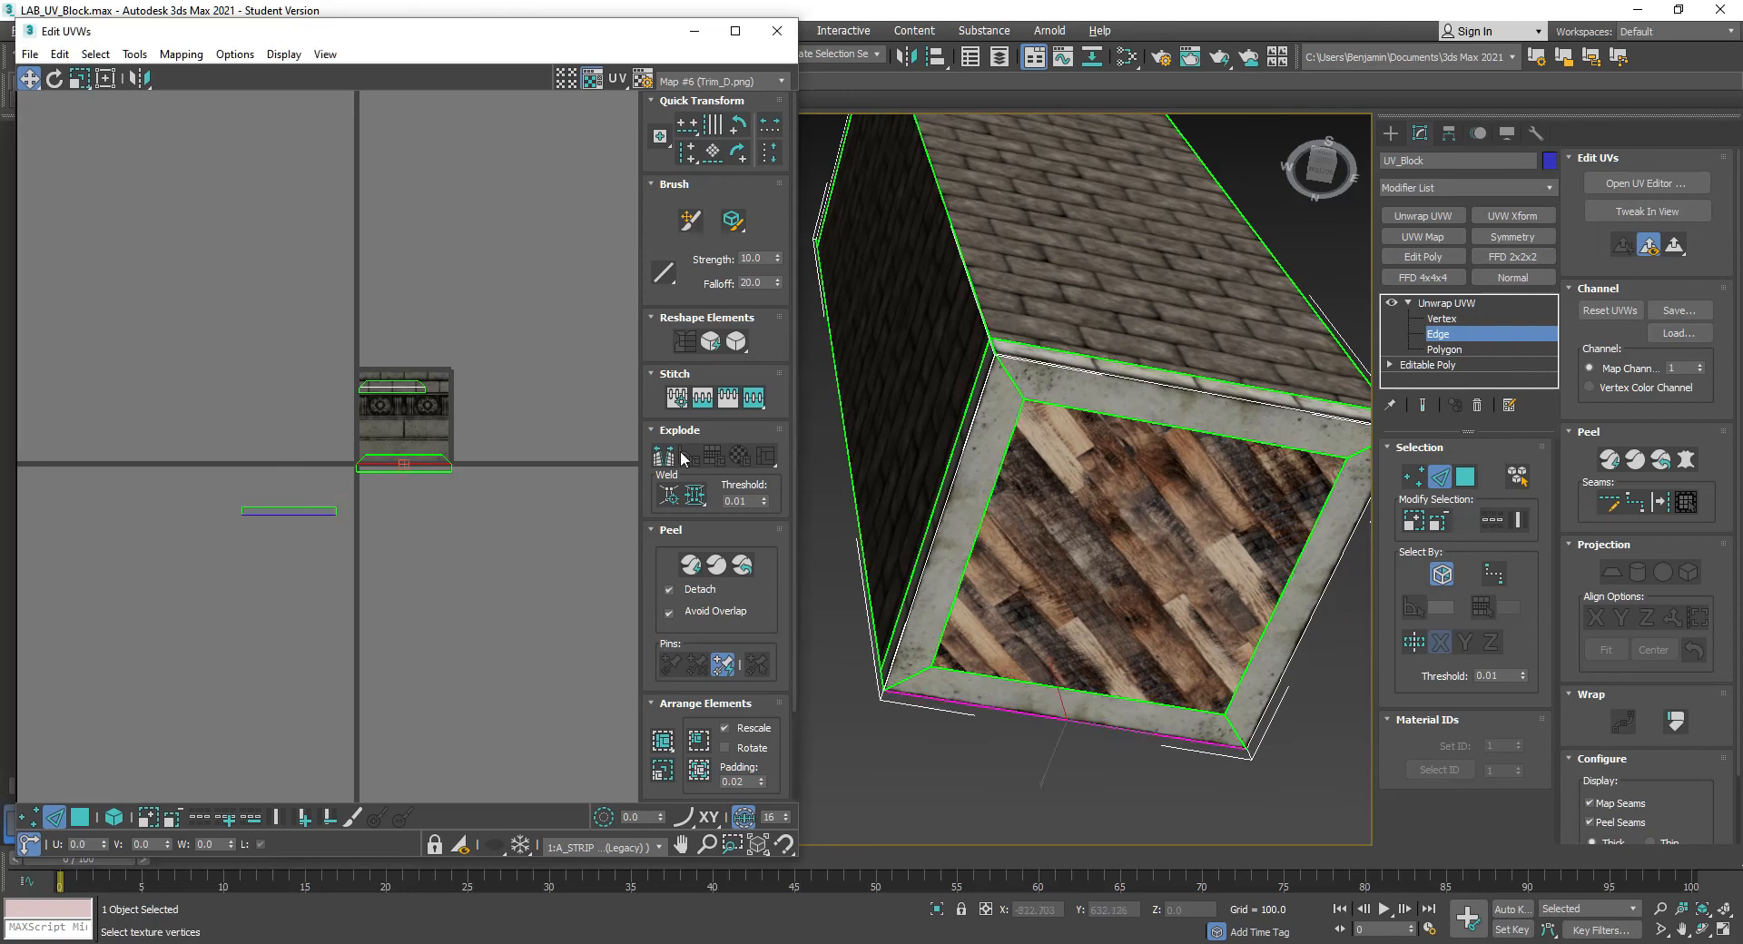
left_click(753, 400)
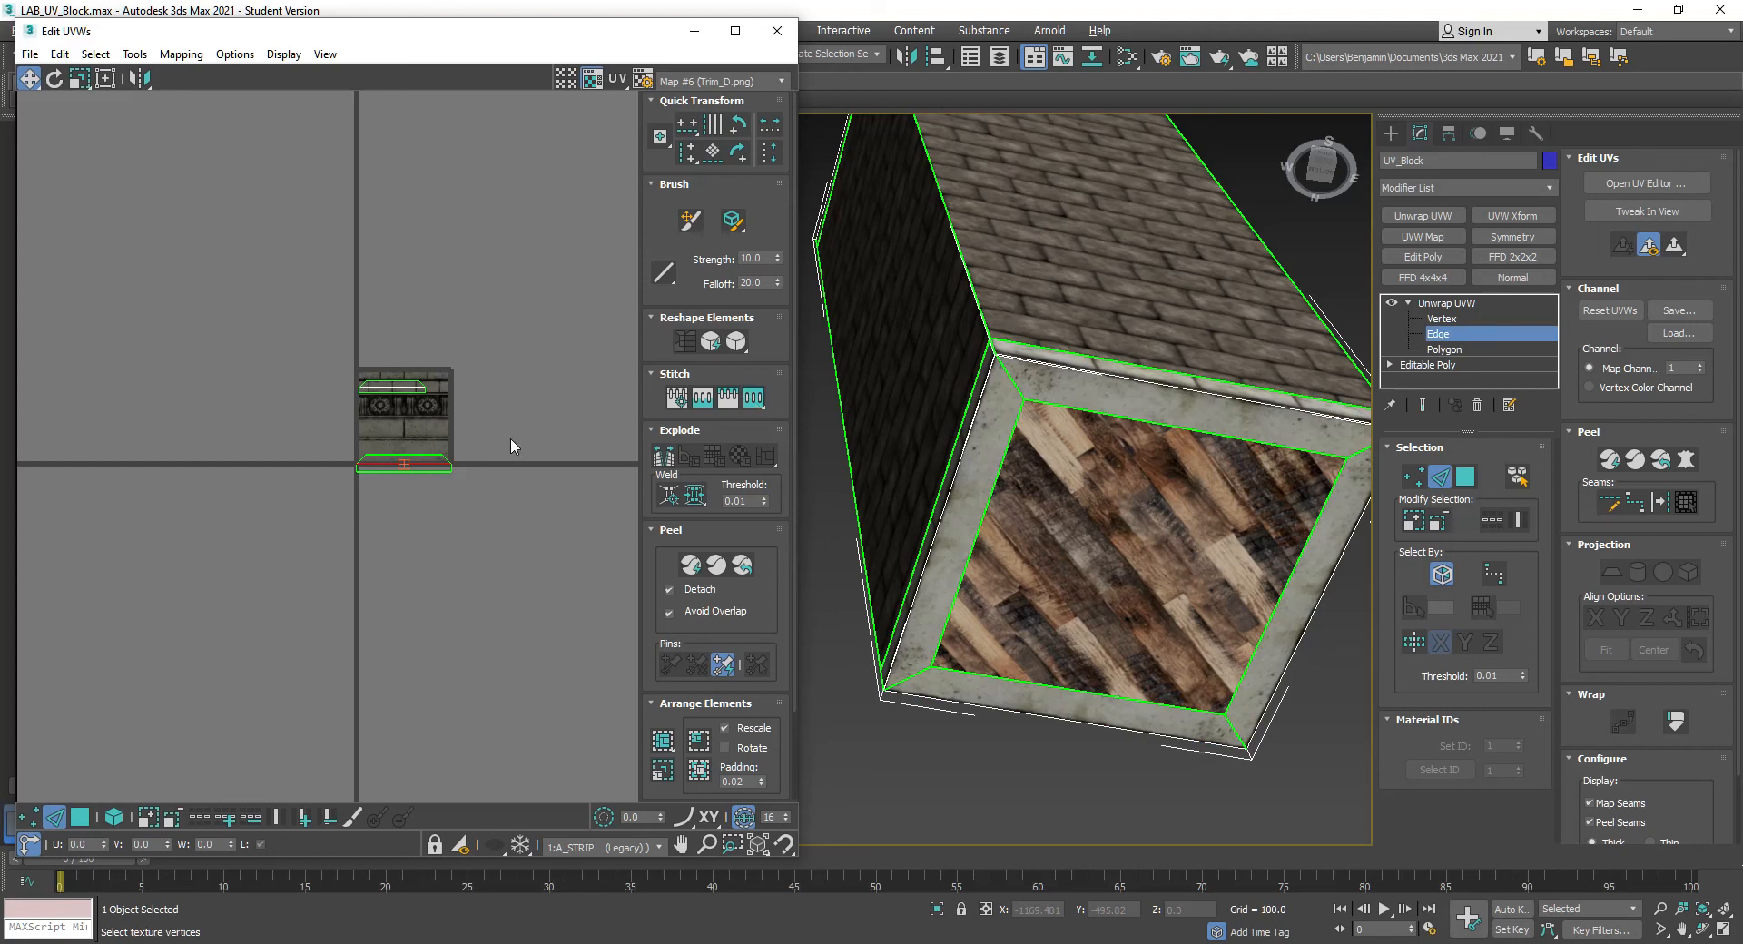
Select the stacked border polygons below the trim texture and move them onto the upper brick trim band, matching the lower-left corner of the existing island
middle_click_drag(1087, 211, 880, 451, "alt")
middle_click_drag(903, 555, 957, 583, "alt")
scroll(229, 413, "up", 3)
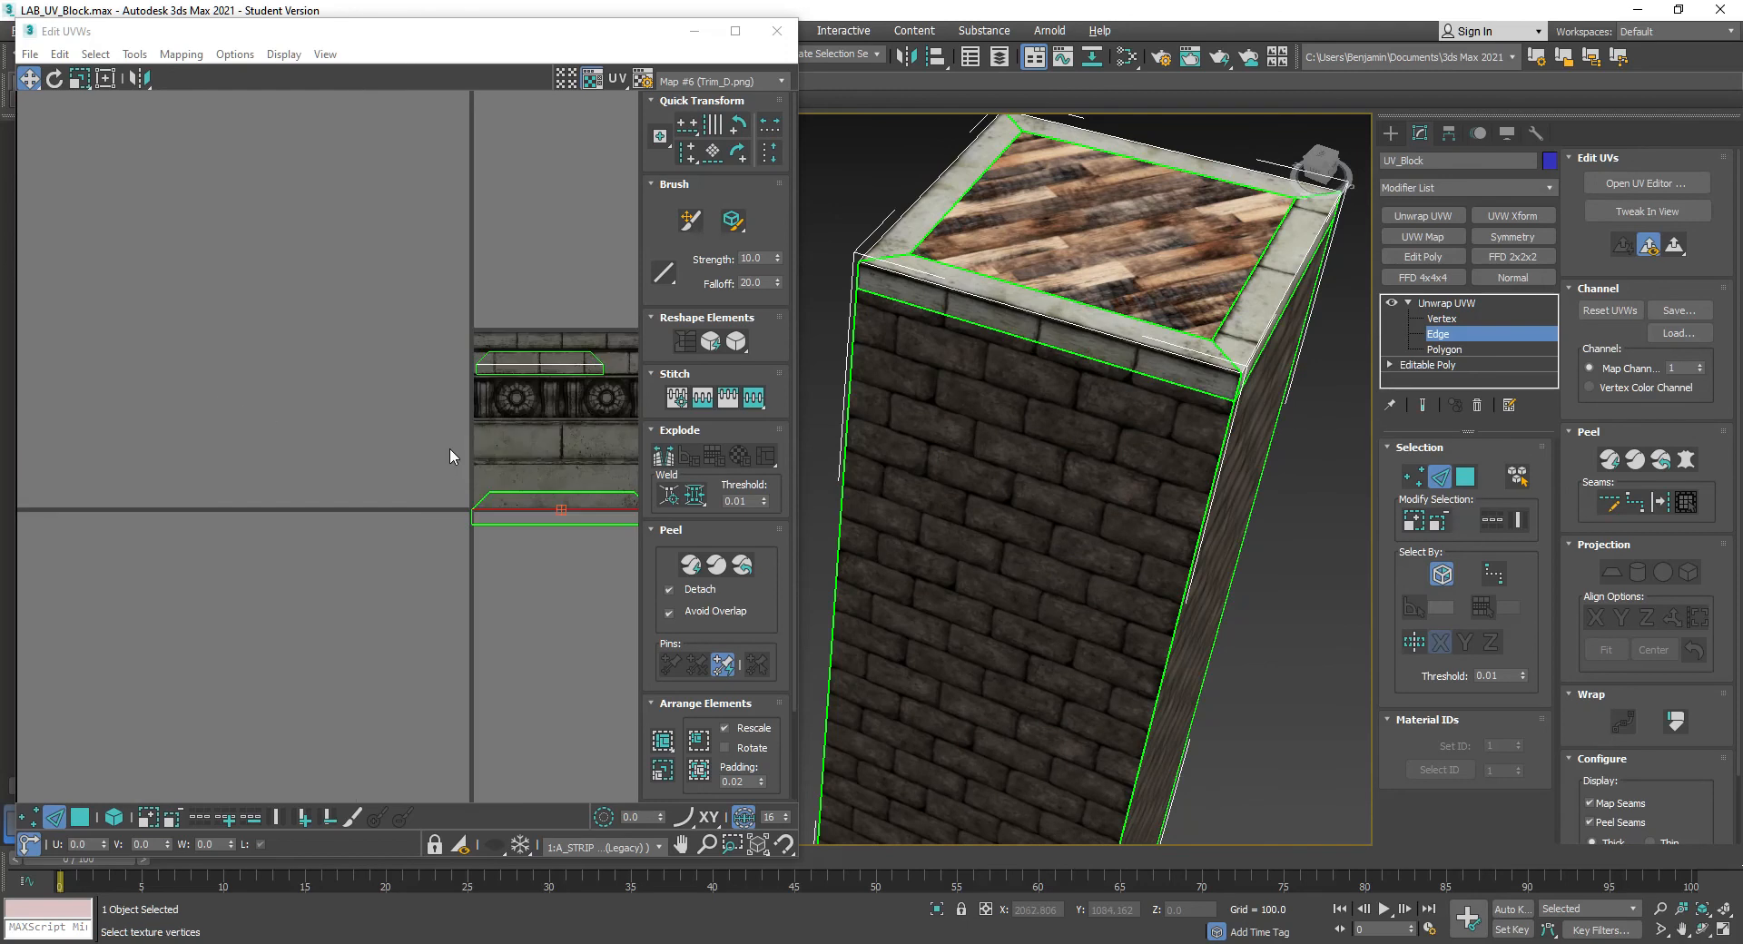
middle_click_drag(487, 485, 250, 487)
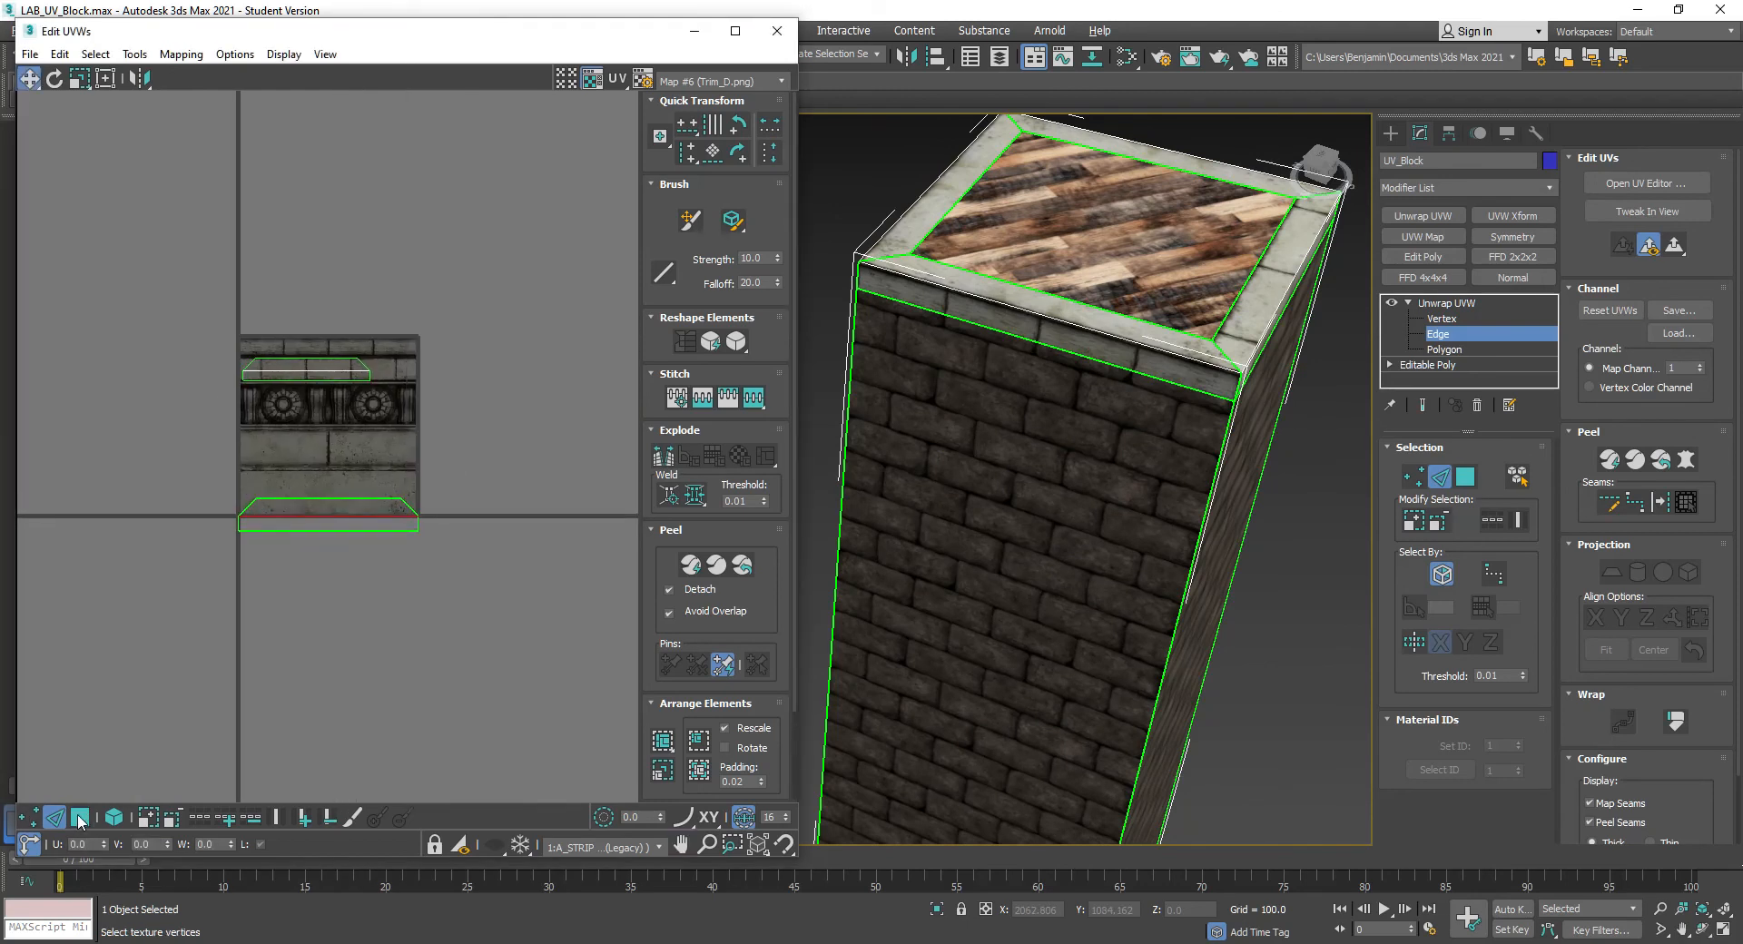
key("3")
left_click_drag(186, 467, 478, 579)
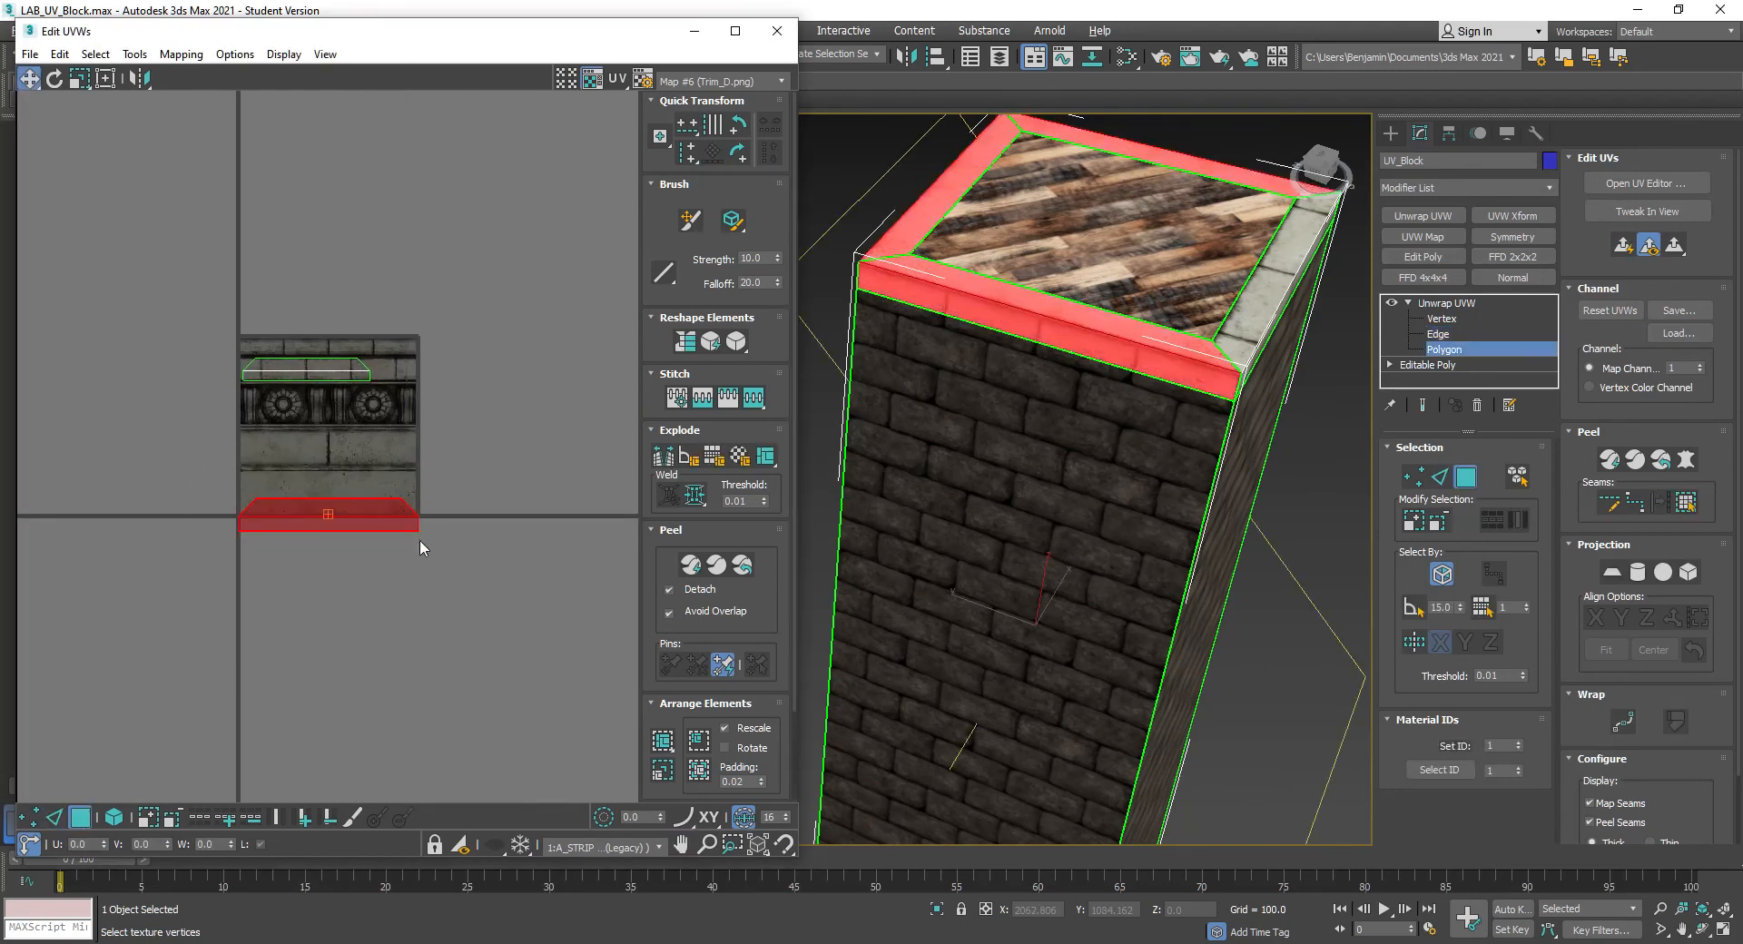
left_click_drag(374, 512, 387, 347)
scroll(389, 349, "up", 4)
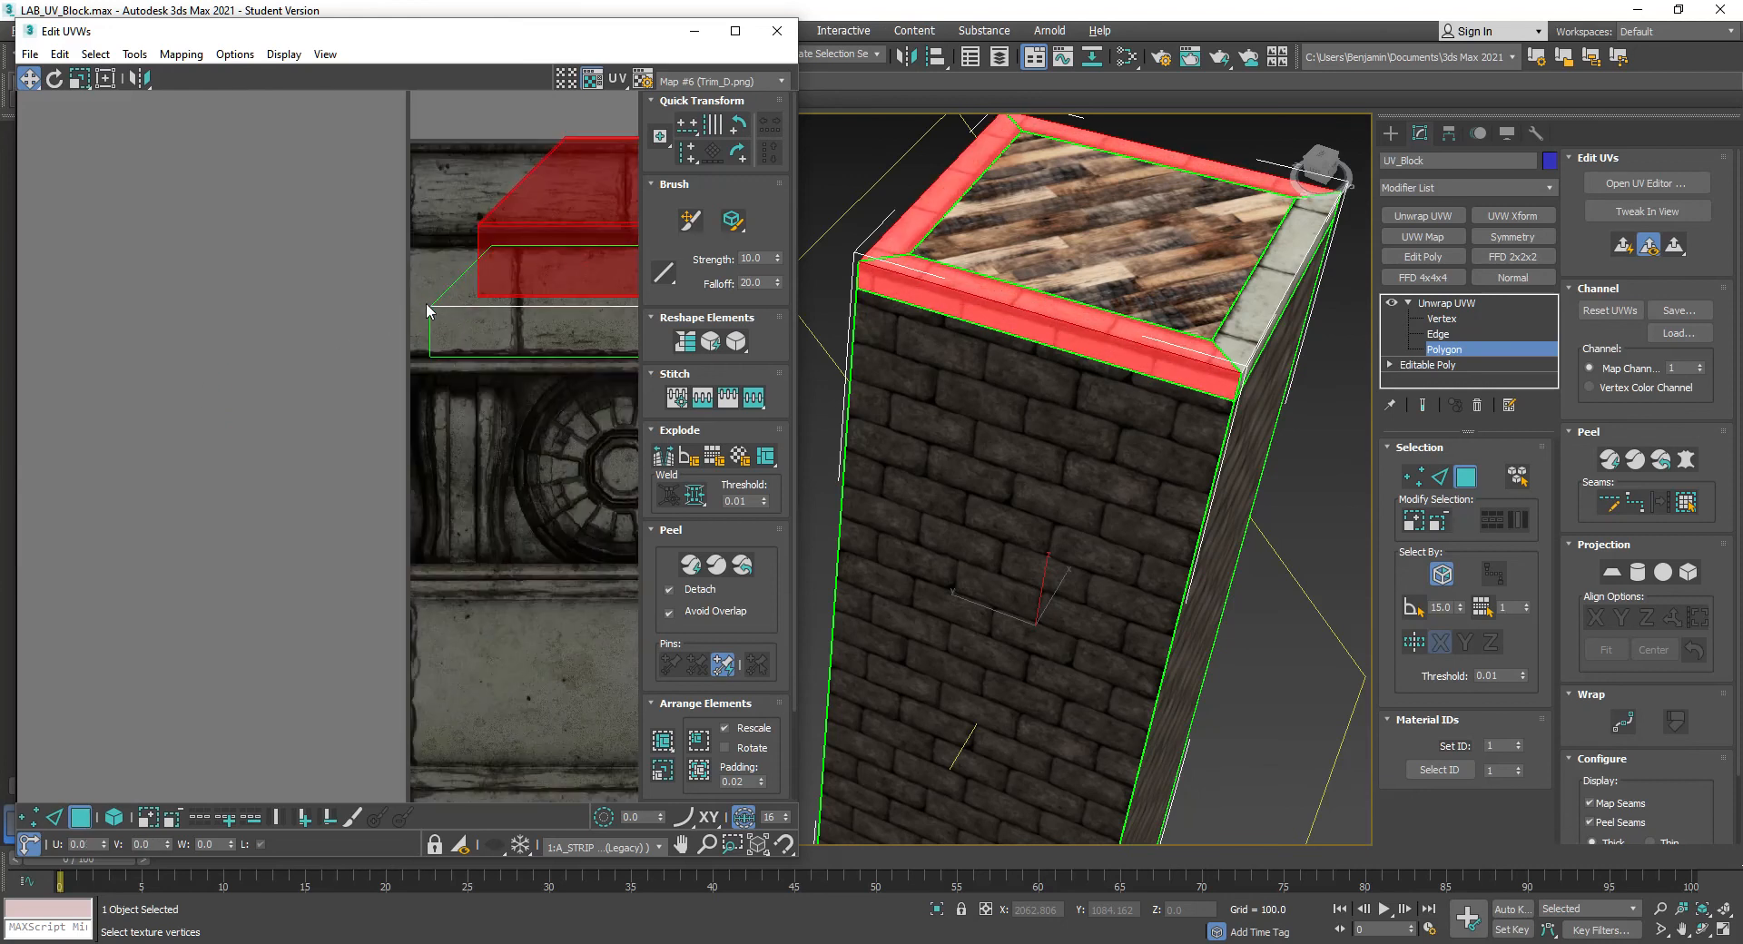
left_click_drag(514, 285, 453, 349)
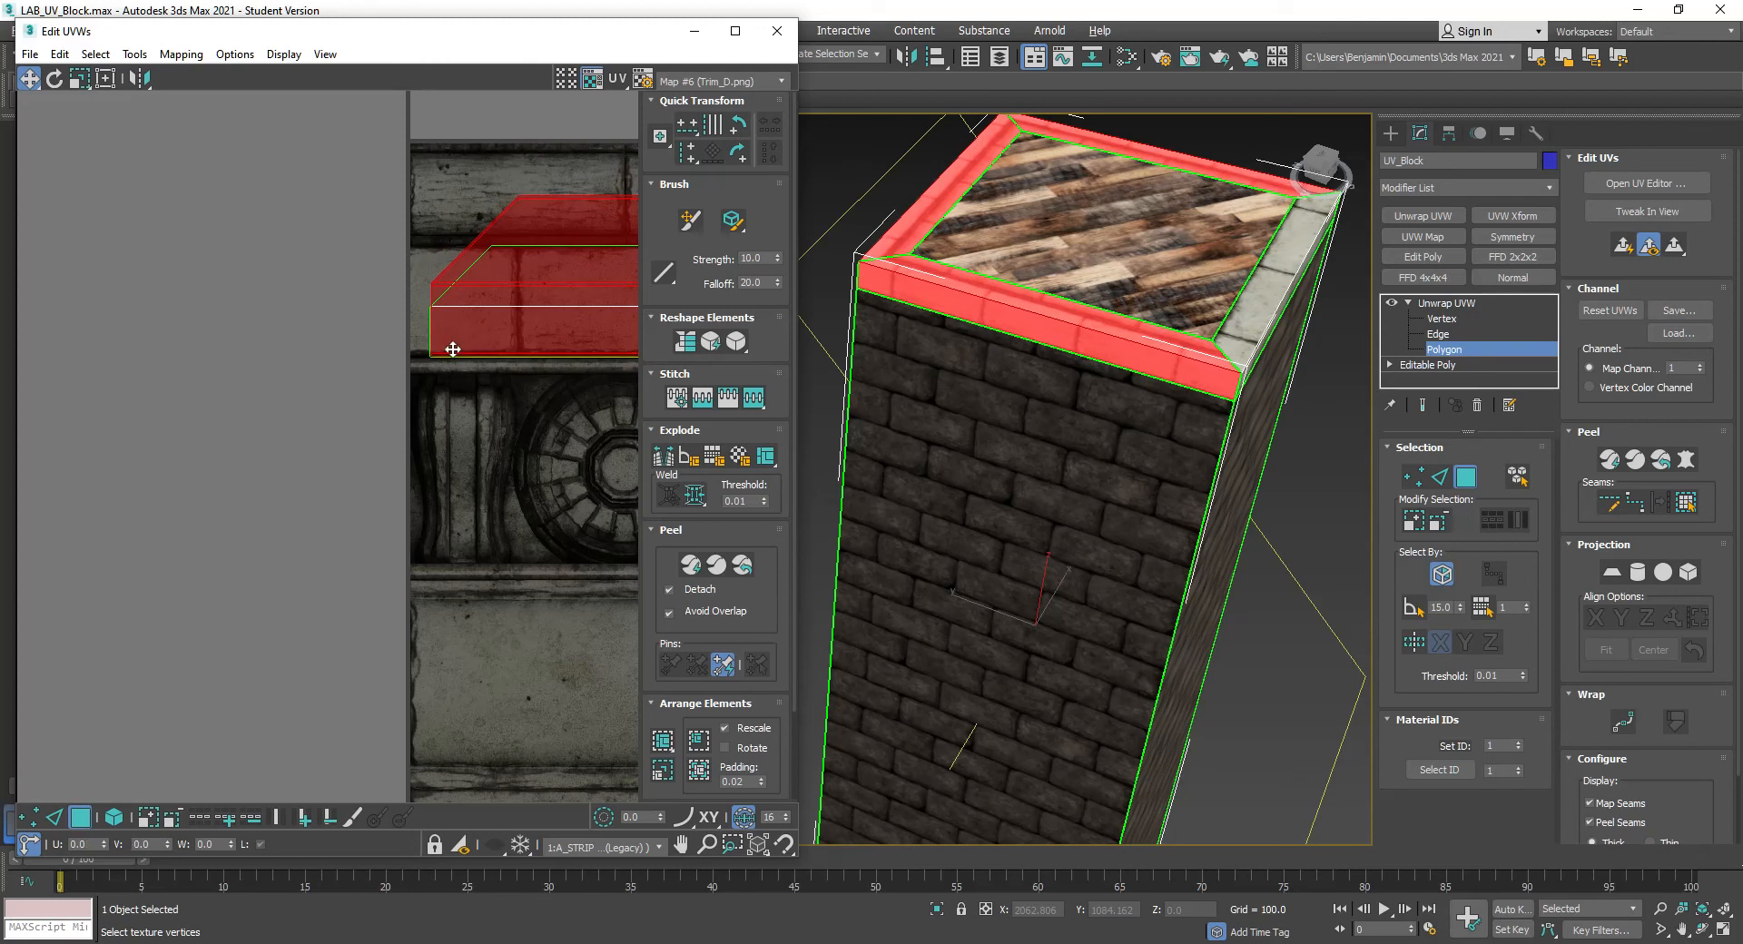
Scale the moved border UVs proportionally to about 70.26% so they overlap the smaller border island, then clear the selection
scroll(514, 432, "down", 3)
middle_click_drag(514, 432, 238, 423)
left_click(104, 80)
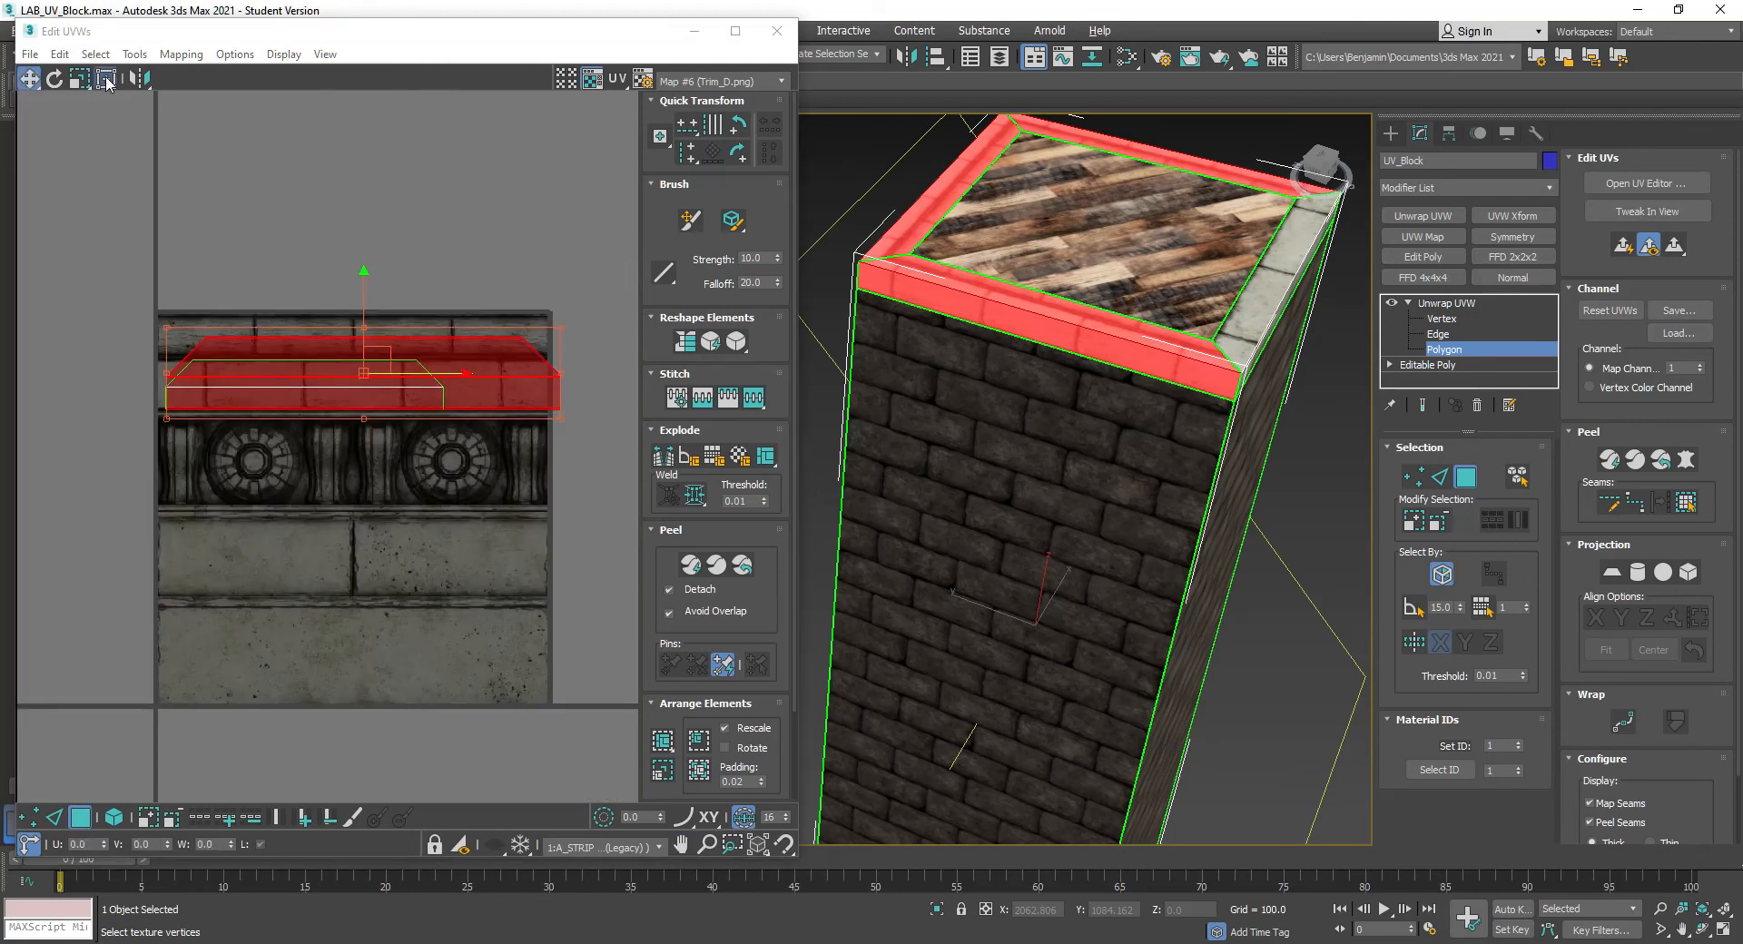
scroll(509, 348, "up", 1)
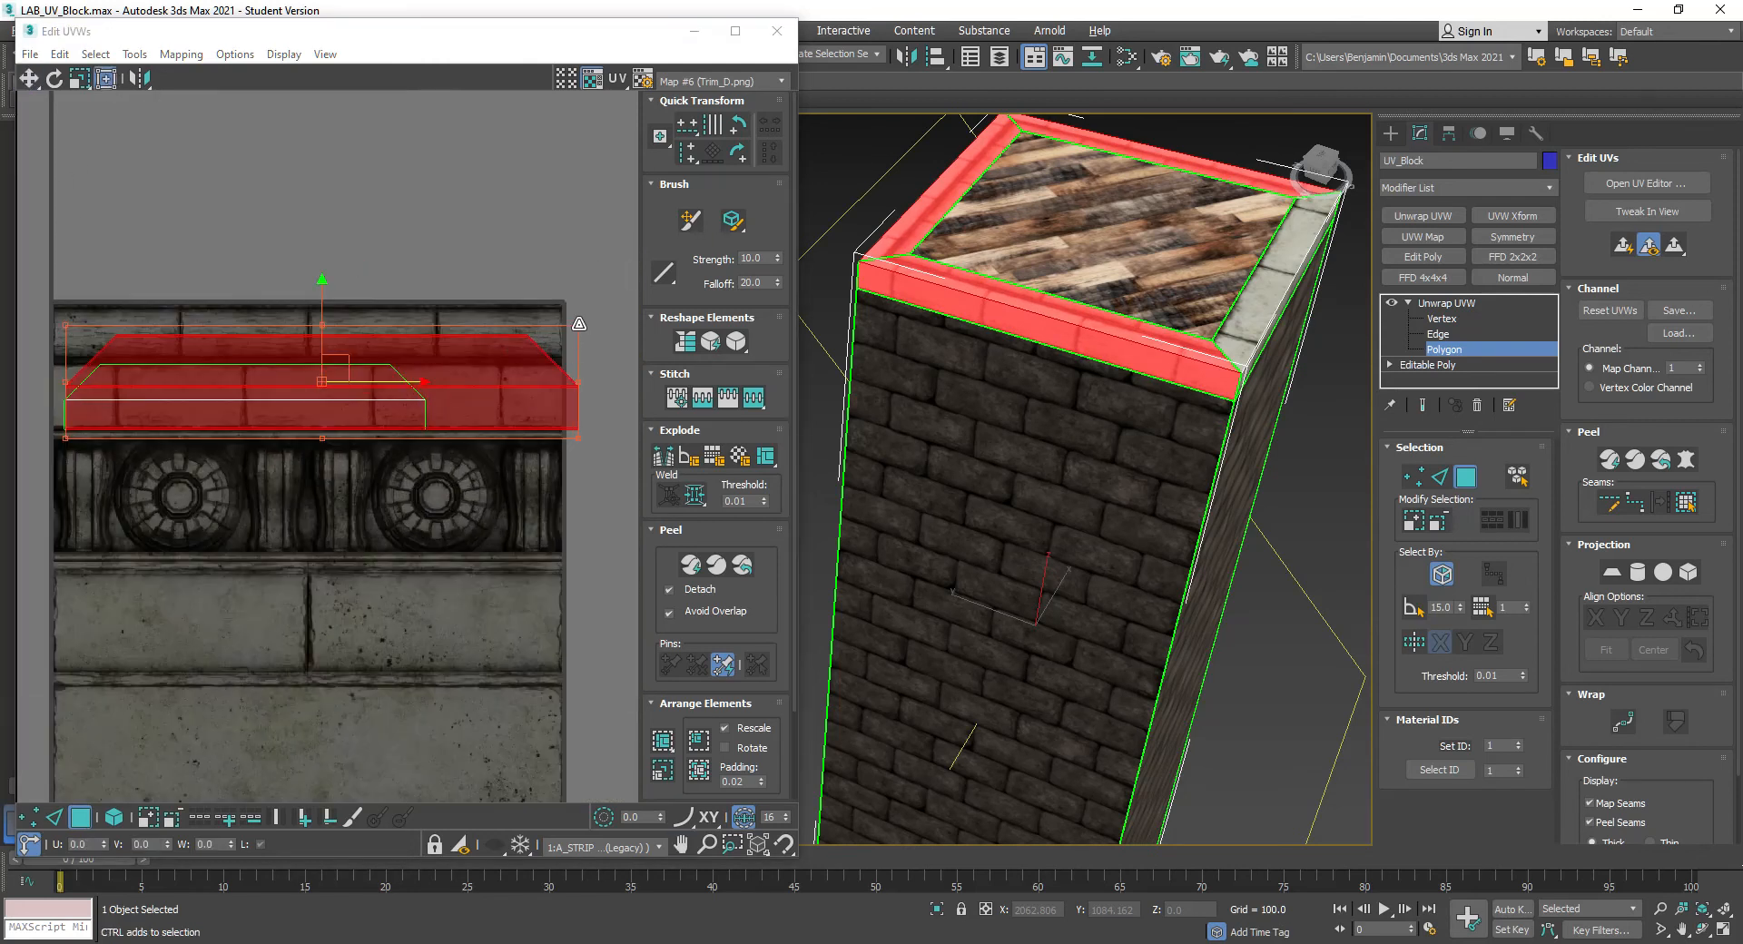
left_click_drag(582, 322, 437, 403)
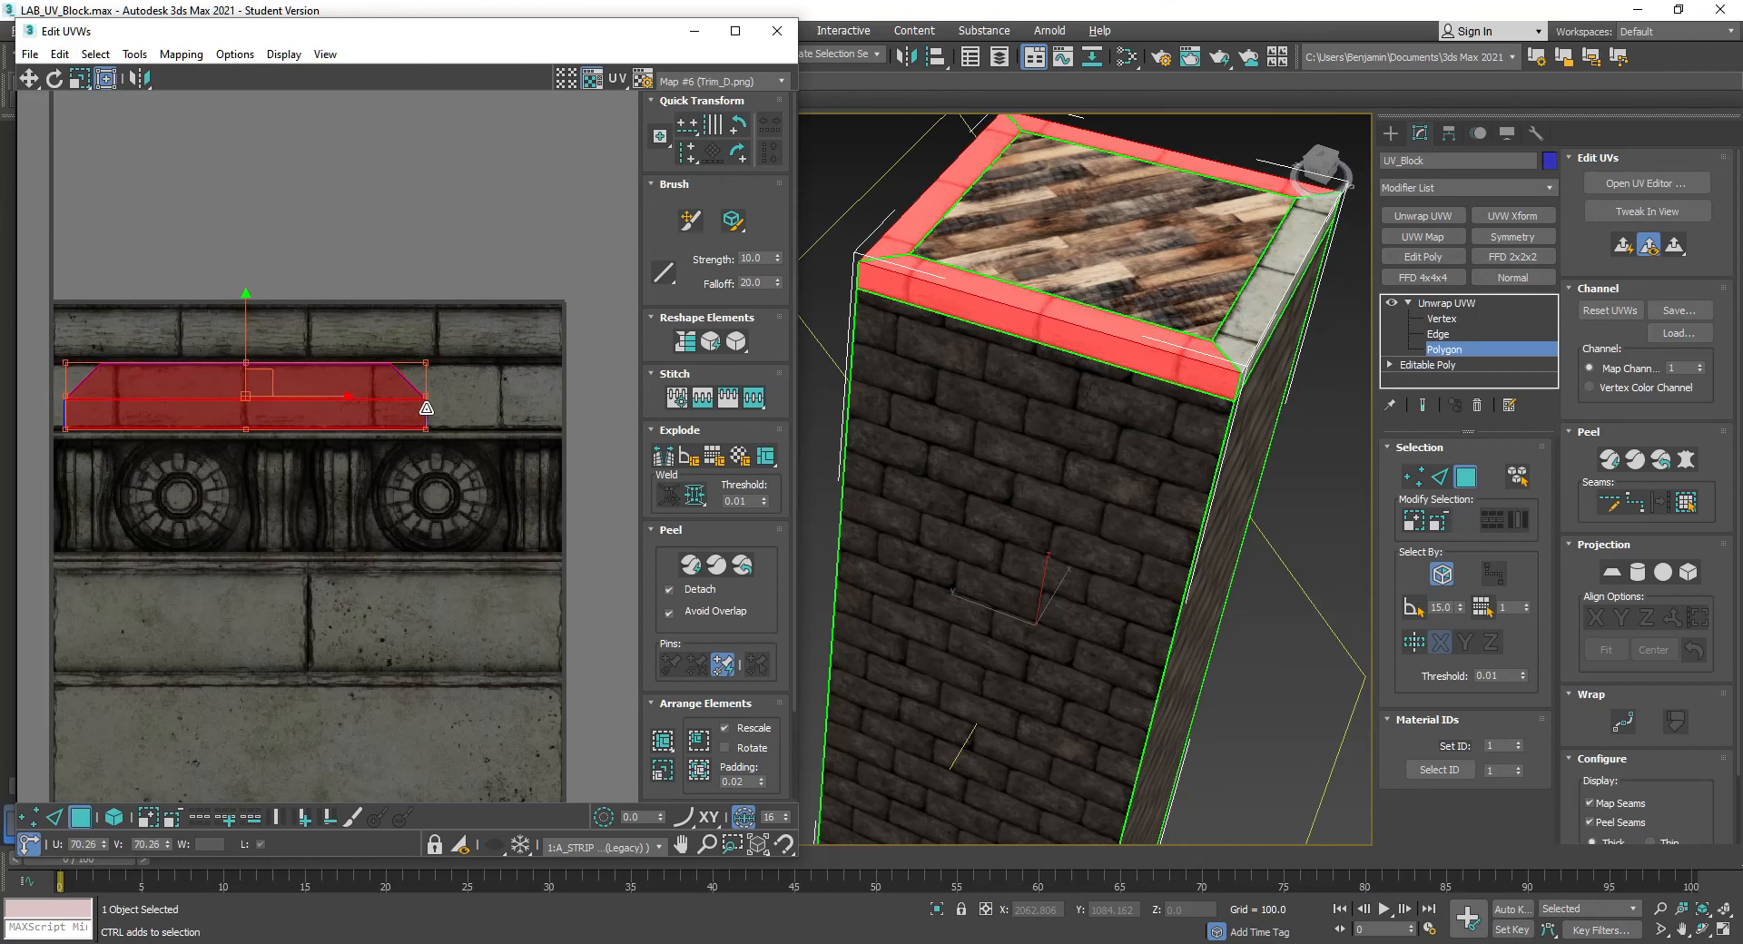
left_click(260, 567)
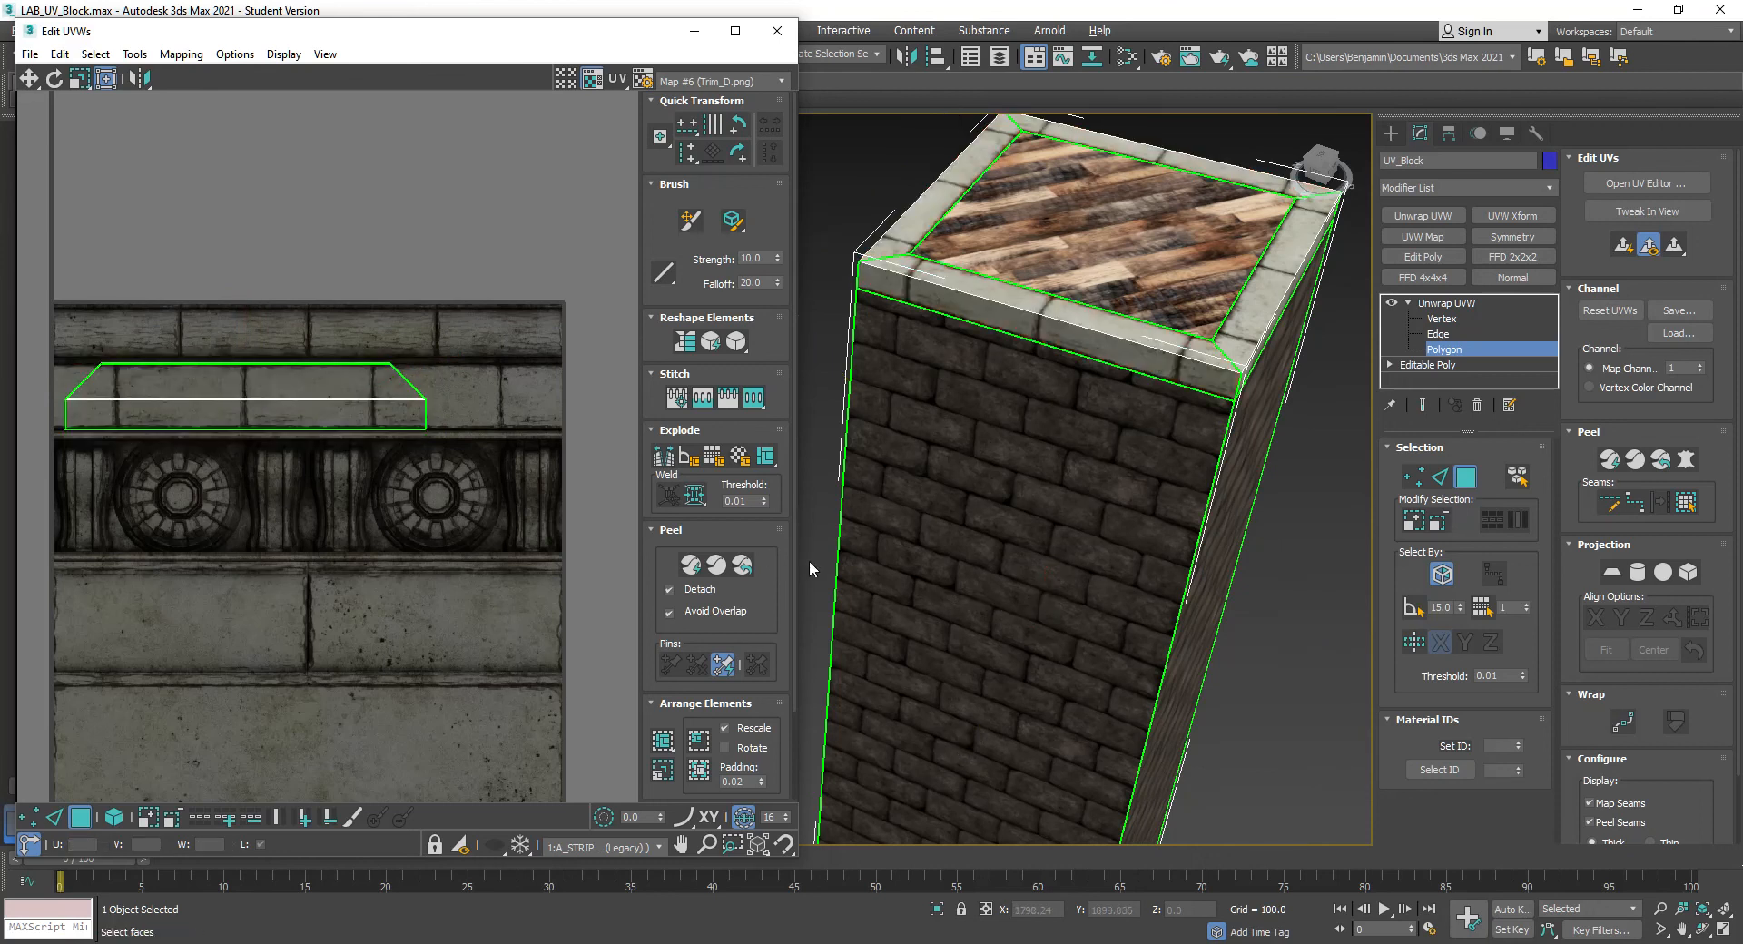
Align the vertices of the border island's bottom, middle and top rows horizontally, one row at a time
left_click(29, 816)
left_click_drag(44, 417, 440, 454)
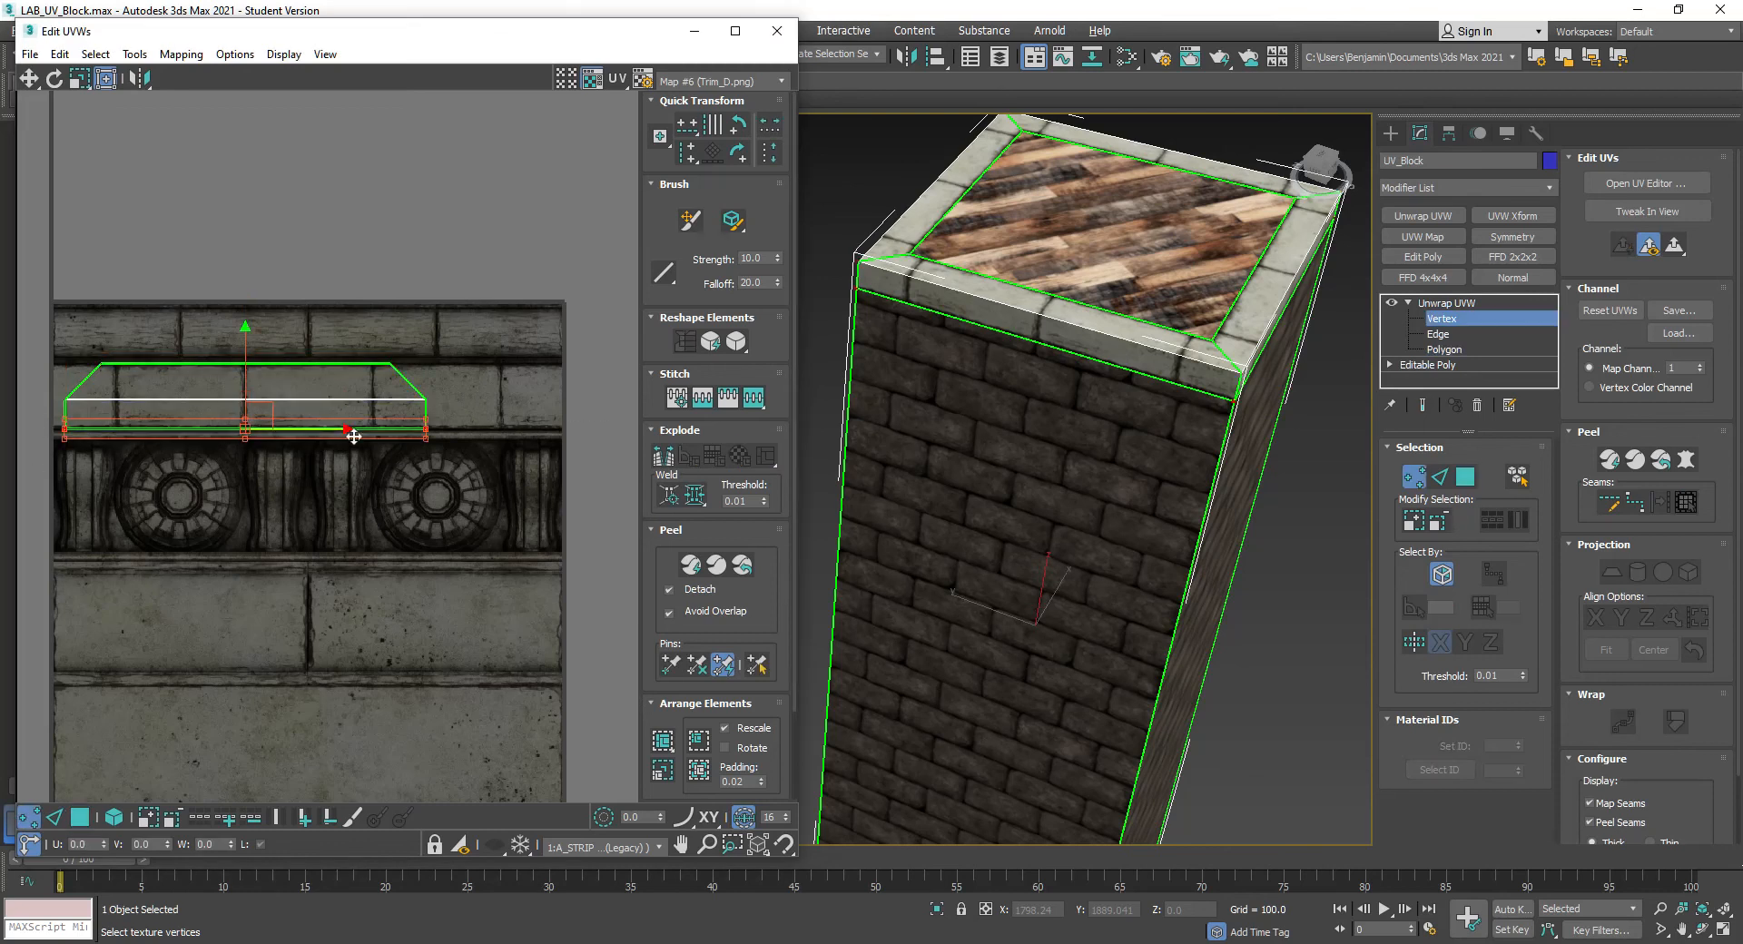
left_click(688, 131)
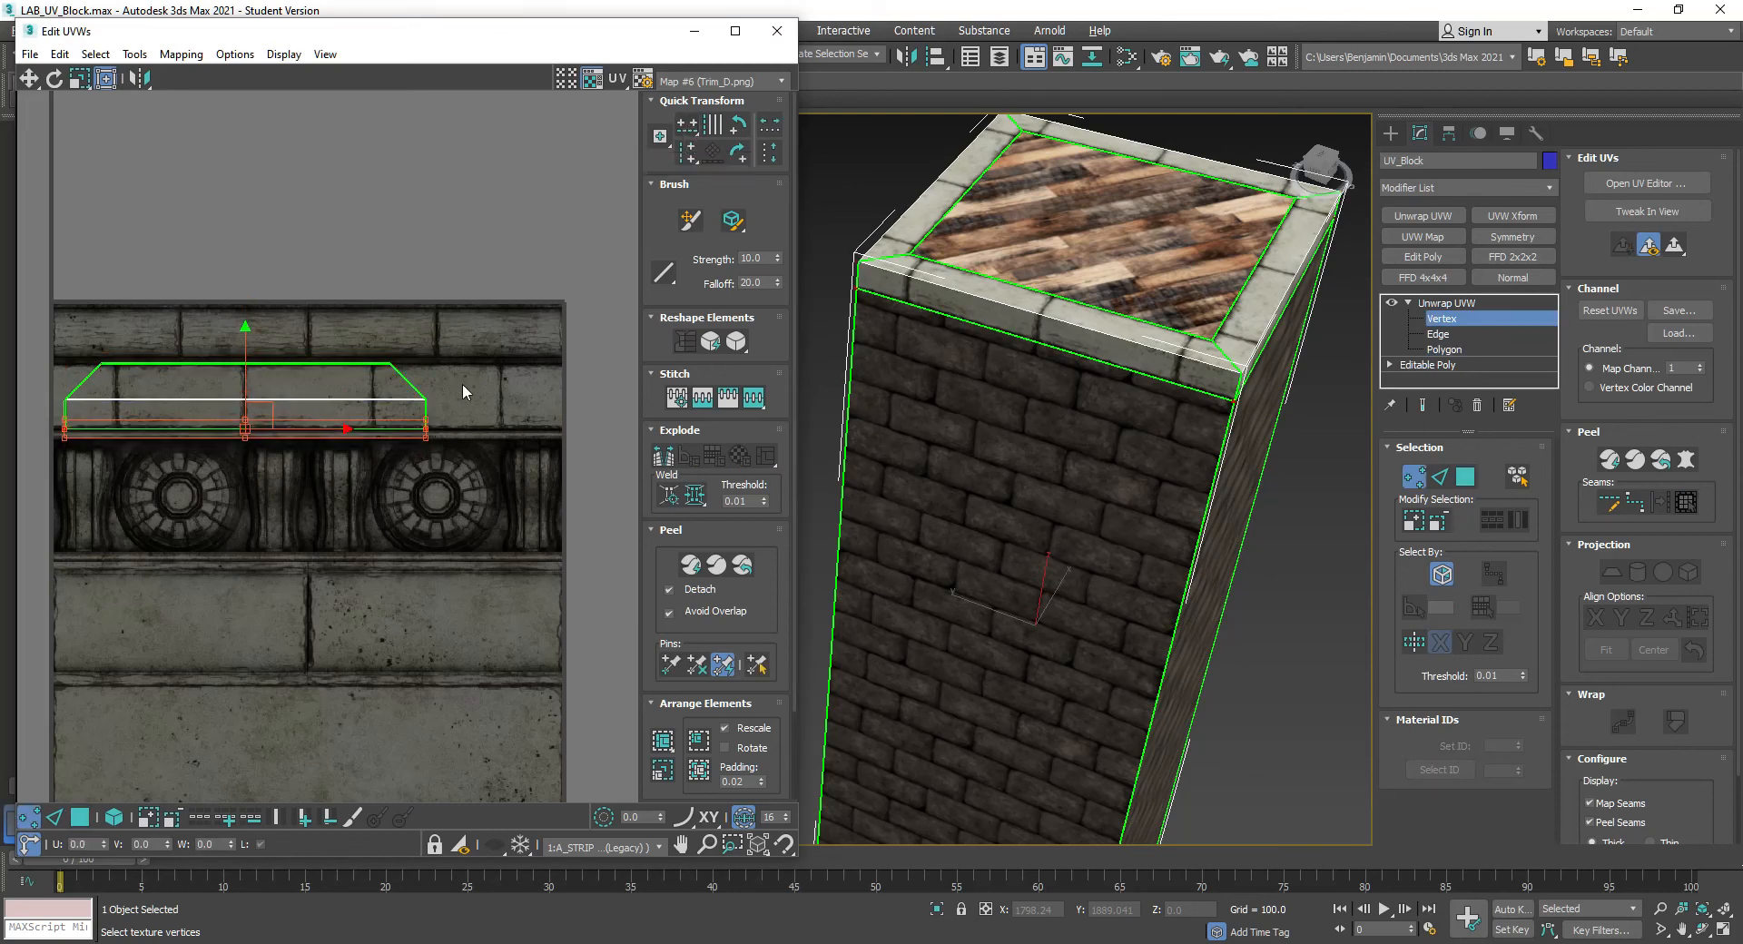
left_click_drag(245, 413, 245, 385)
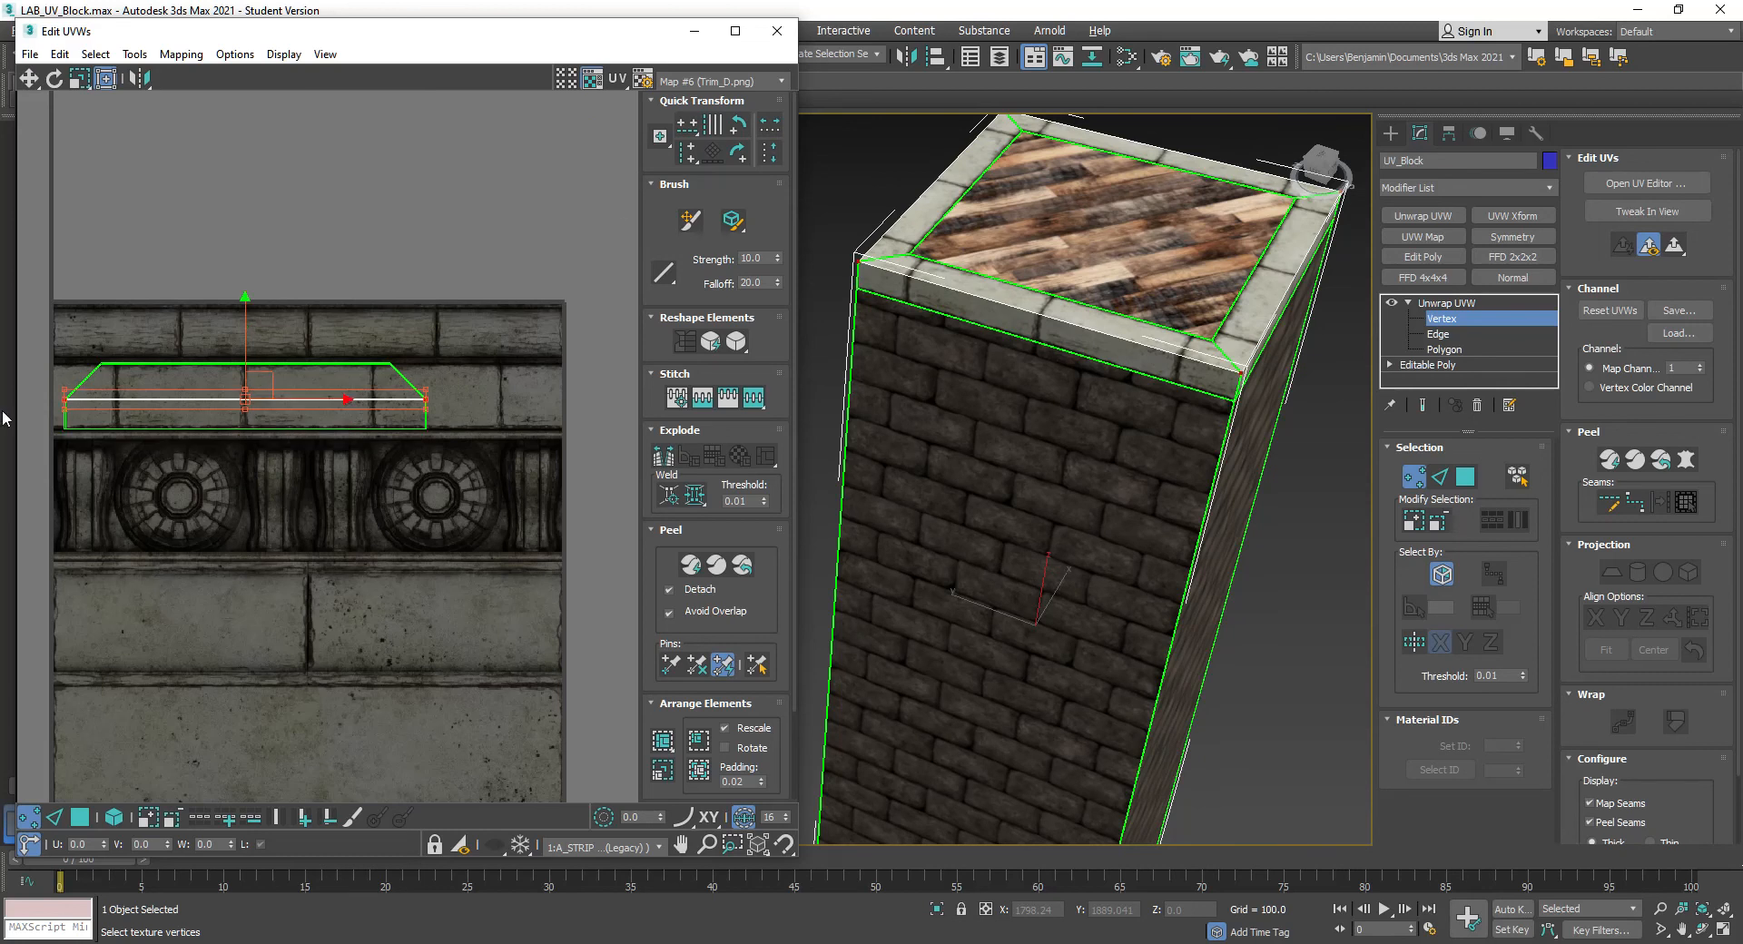
left_click(686, 133)
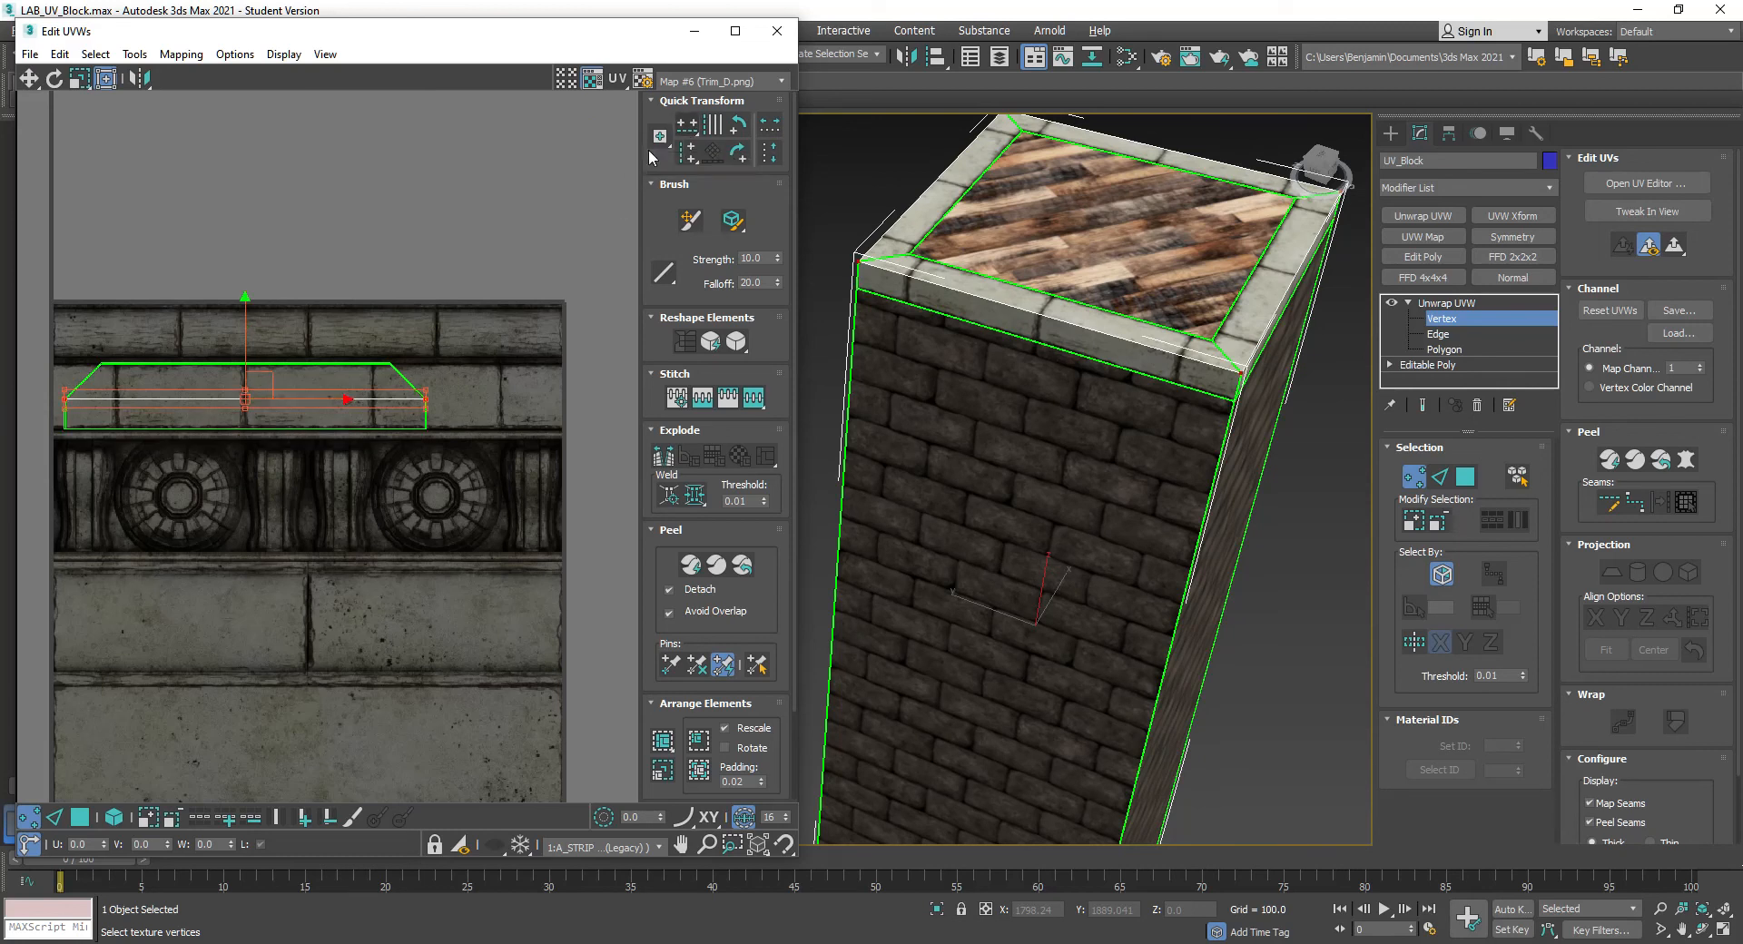
left_click_drag(486, 314, 26, 366)
left_click(680, 128)
Align the stacked vertices at the border island's right end, upper right corner and left end vertically
left_click_drag(441, 359, 401, 482)
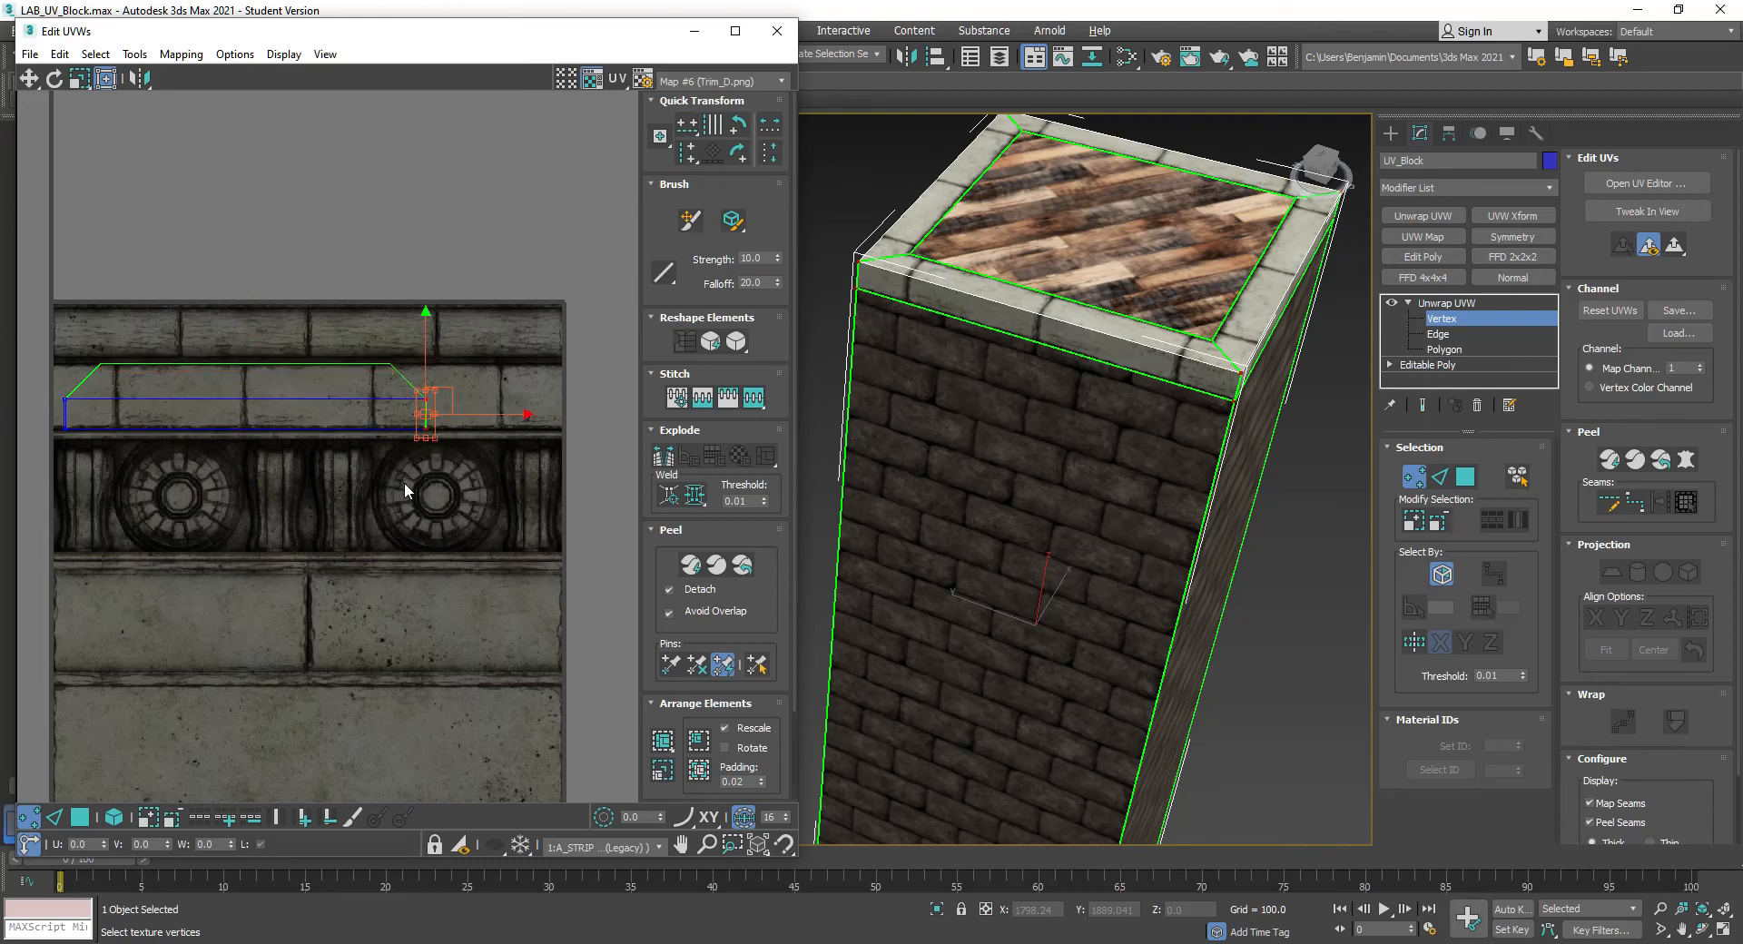
left_click(687, 156)
left_click_drag(374, 341, 404, 387)
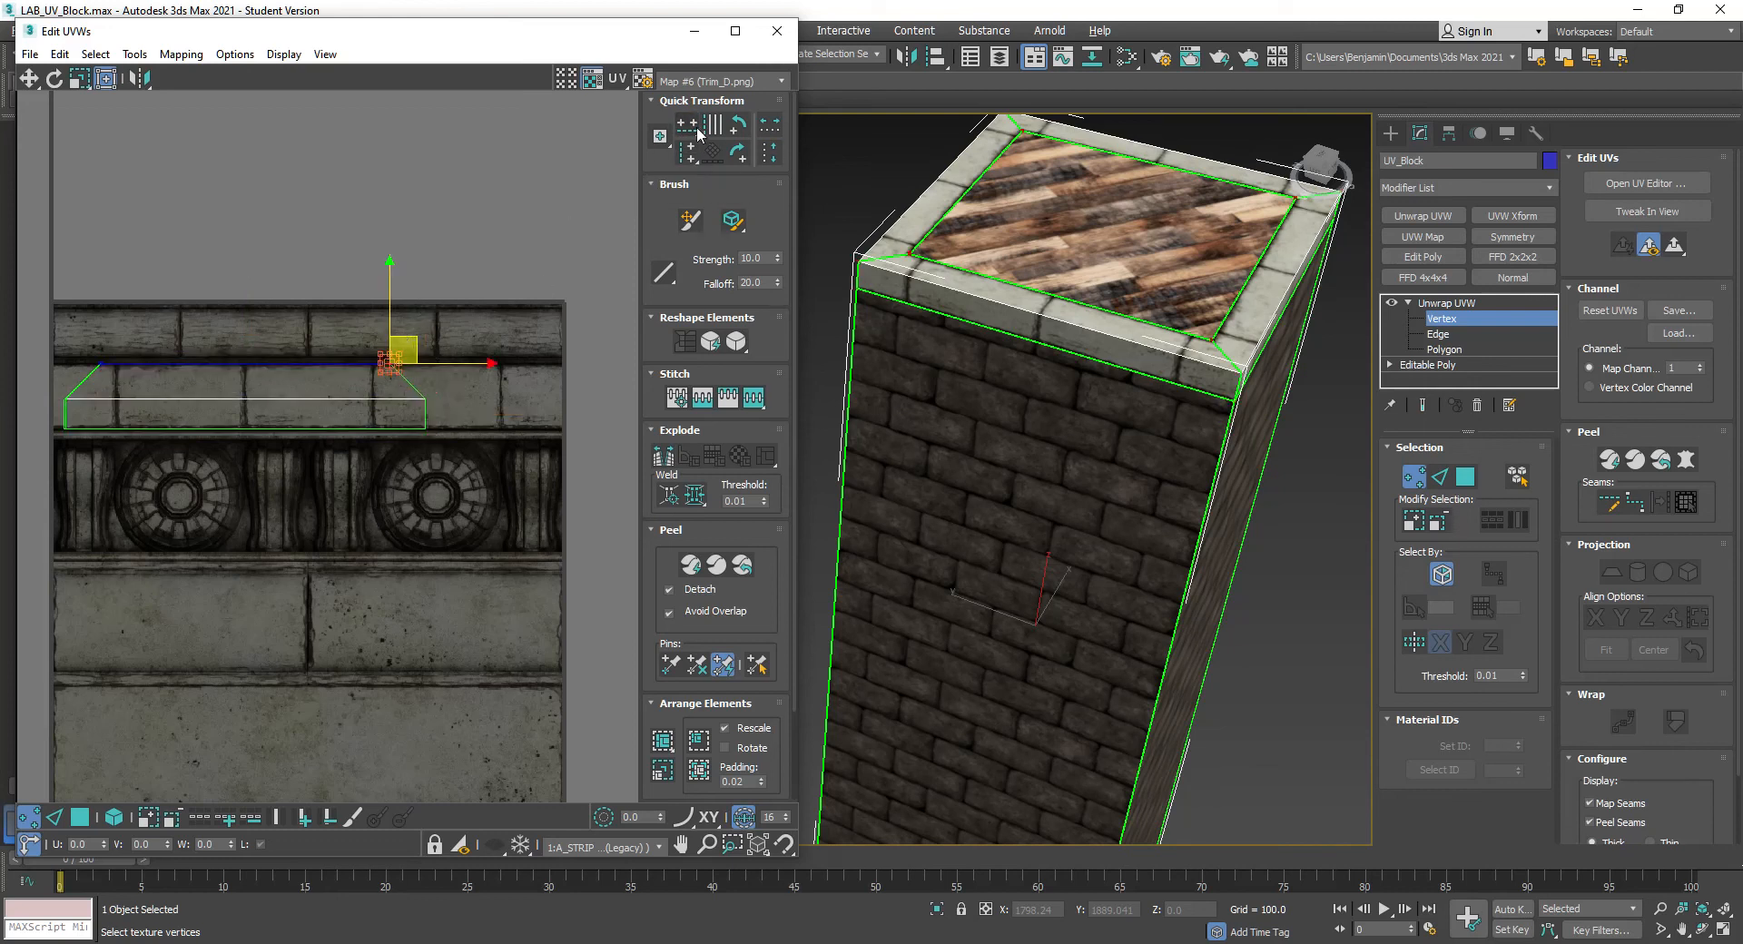
left_click_drag(112, 342, 28, 461)
left_click(684, 152)
left_click(682, 153)
left_click(537, 410)
Slide the whole border island horizontally along the trim band to adjust the stone joints at the block's corners, with map seams hidden
middle_click_drag(1220, 432, 1168, 561)
left_click_drag(58, 325, 436, 539)
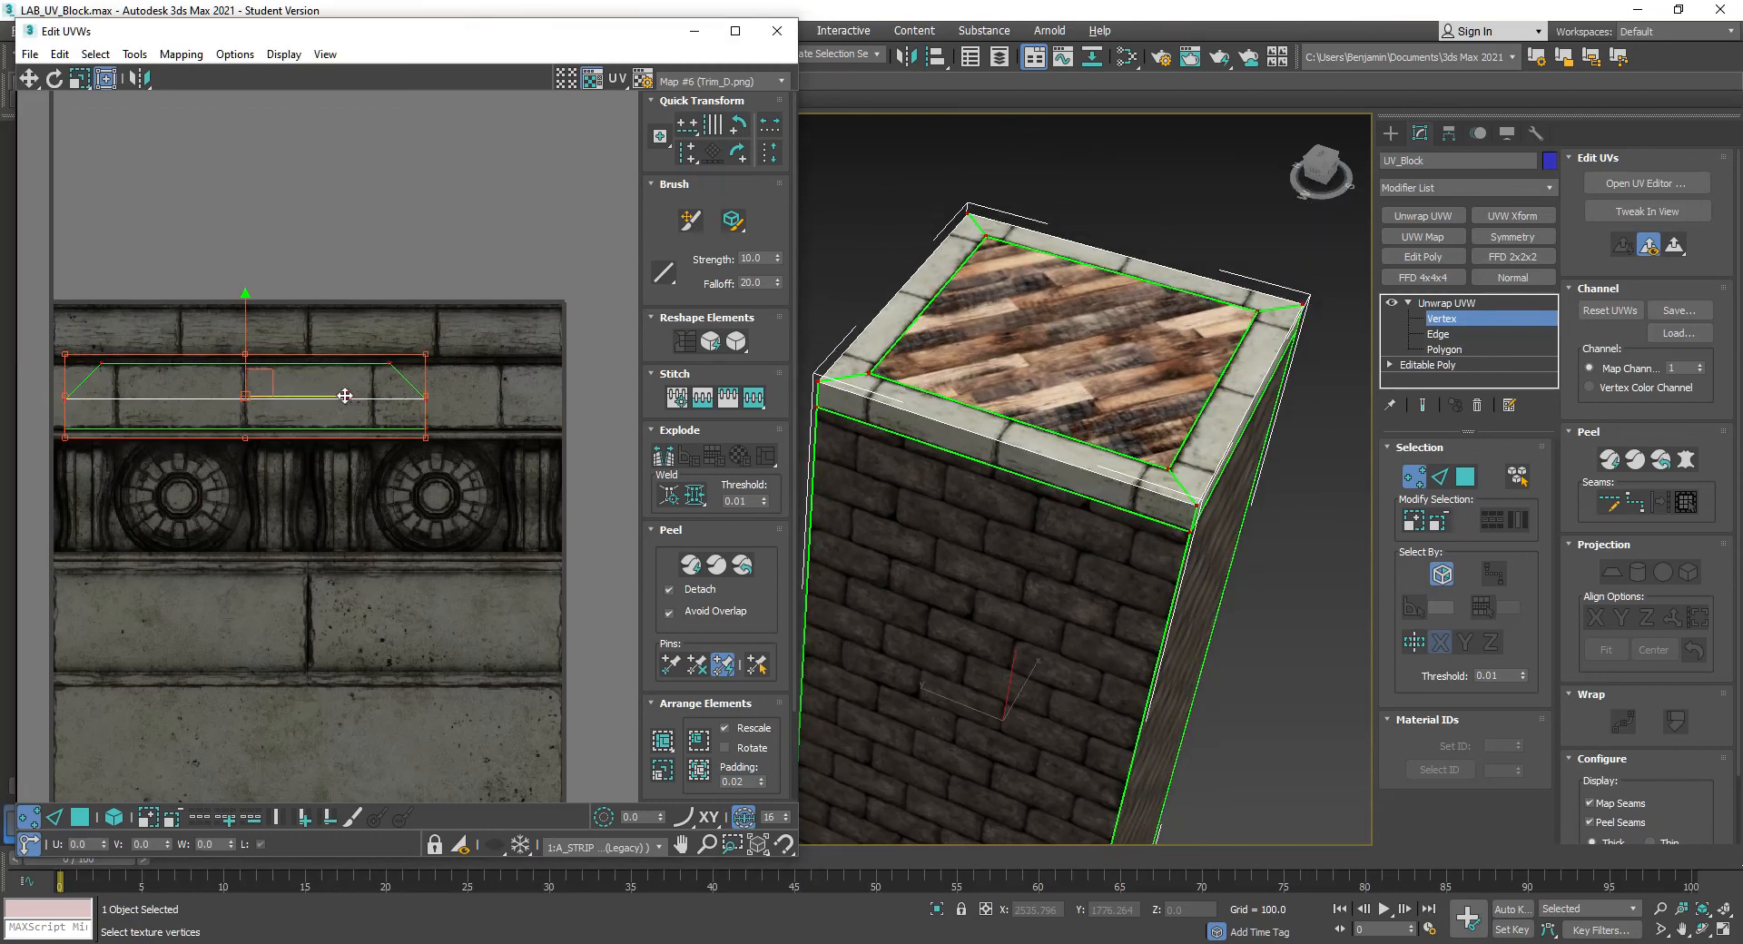
left_click_drag(344, 397, 374, 397)
scroll(1171, 499, "up", 6)
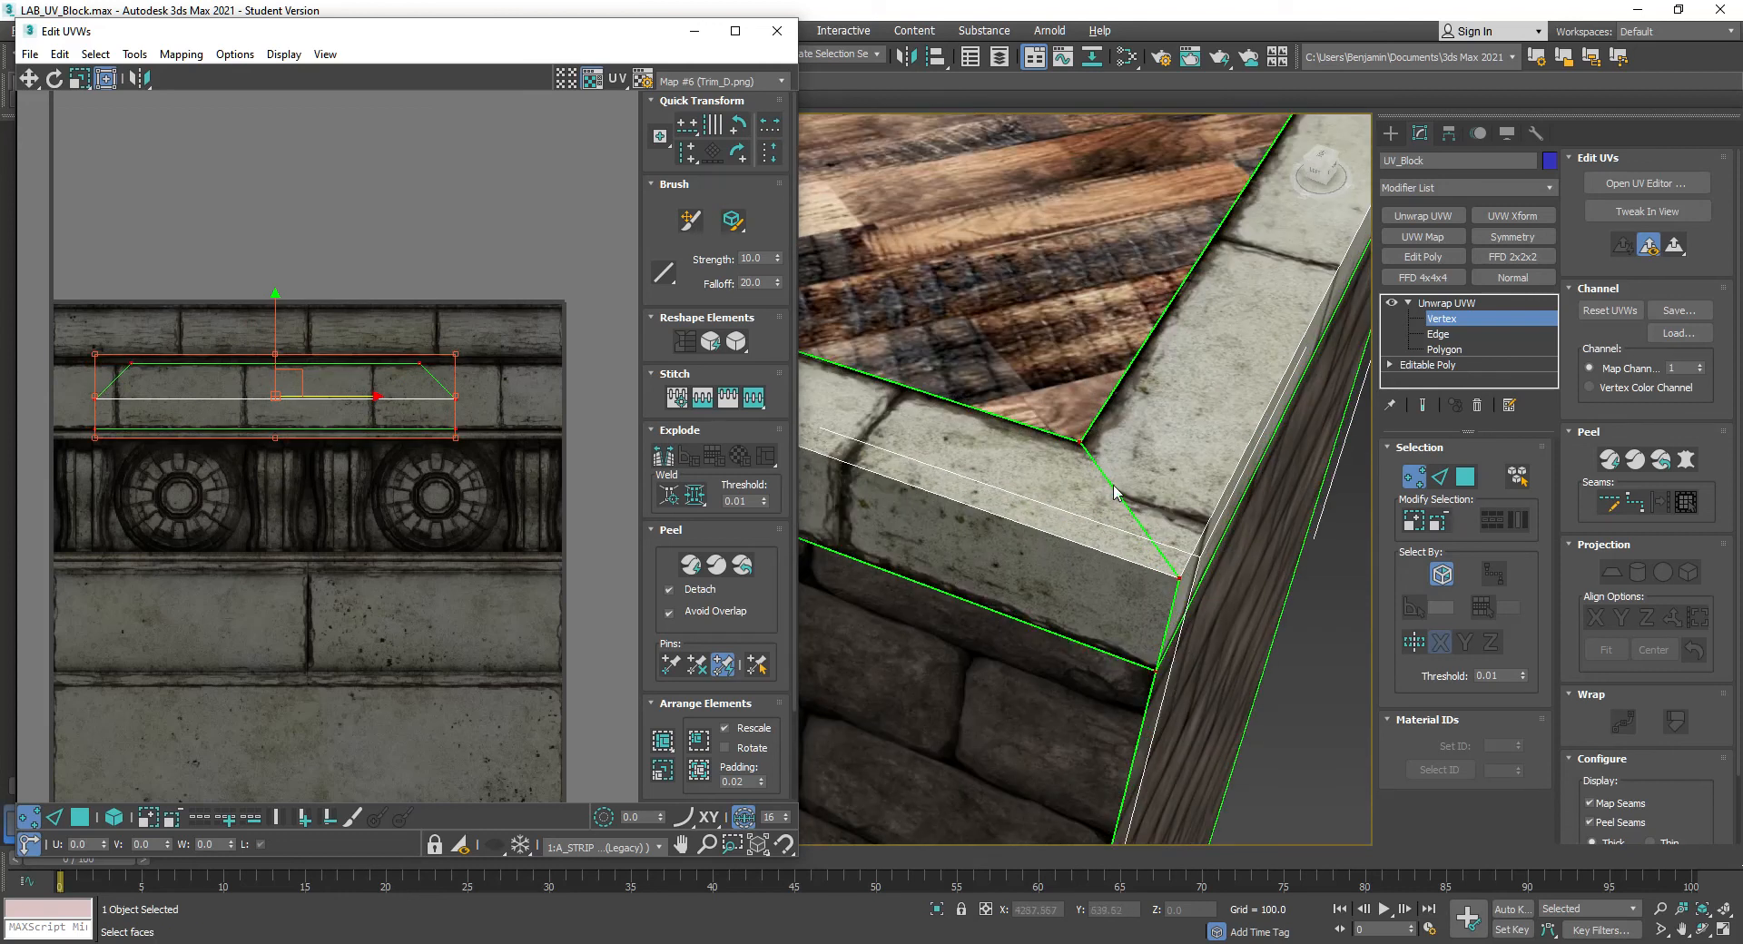
scroll(1691, 744, "down", 2)
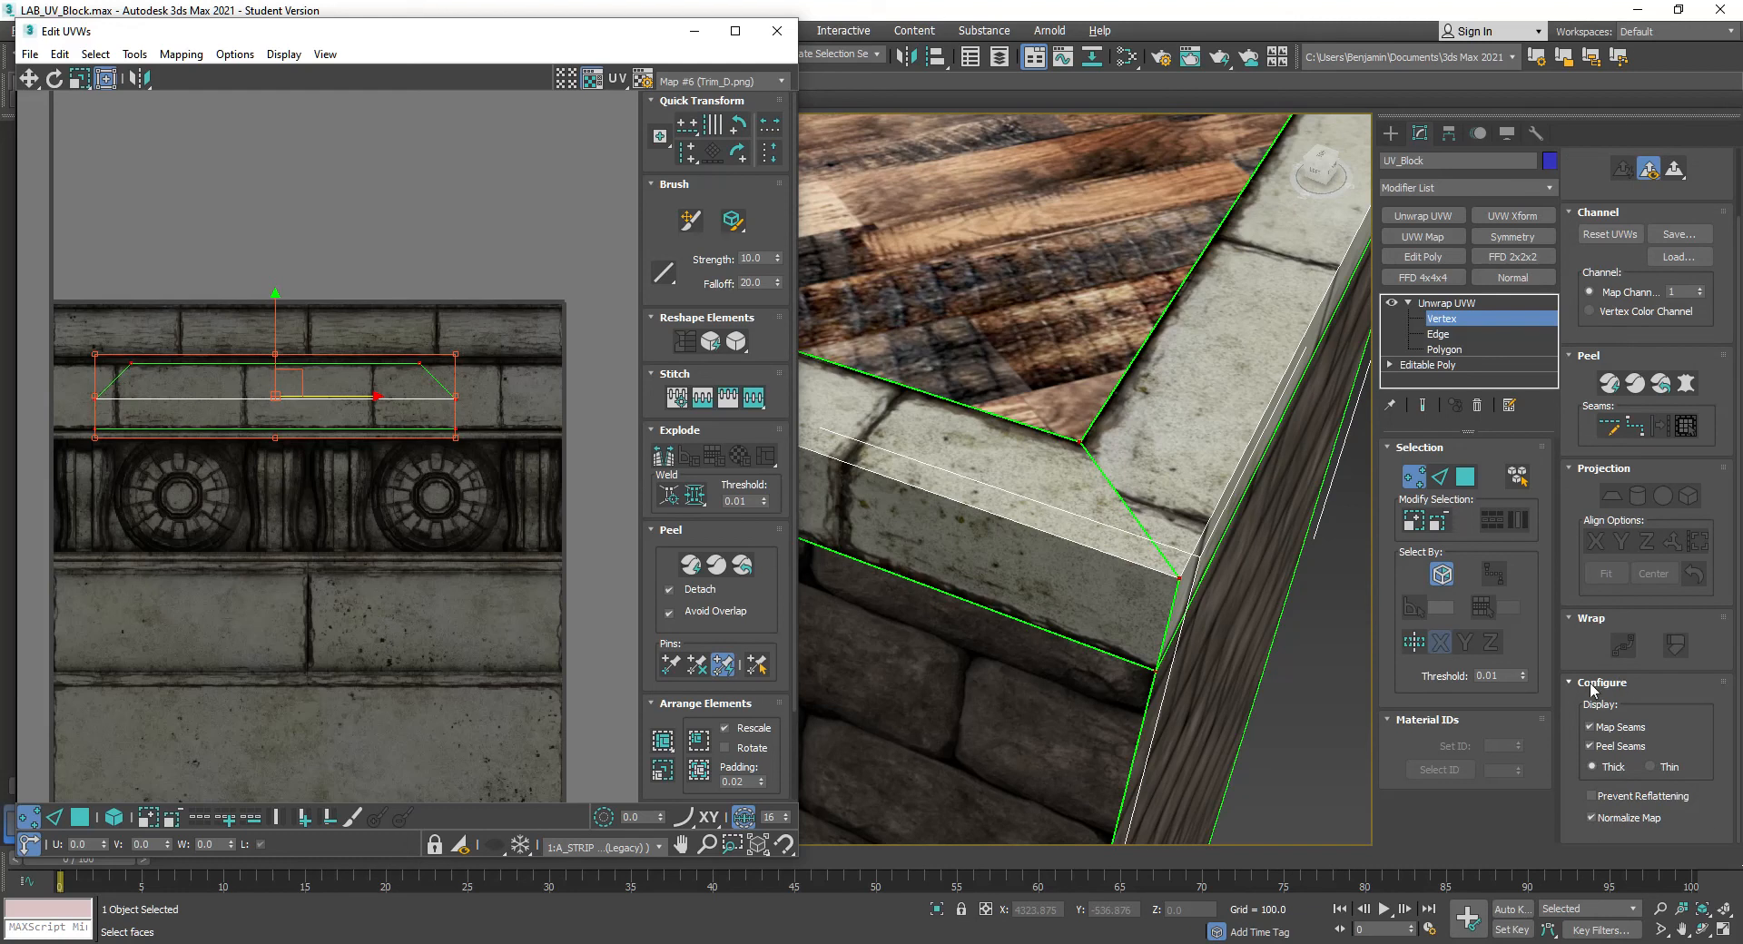
left_click(1590, 728)
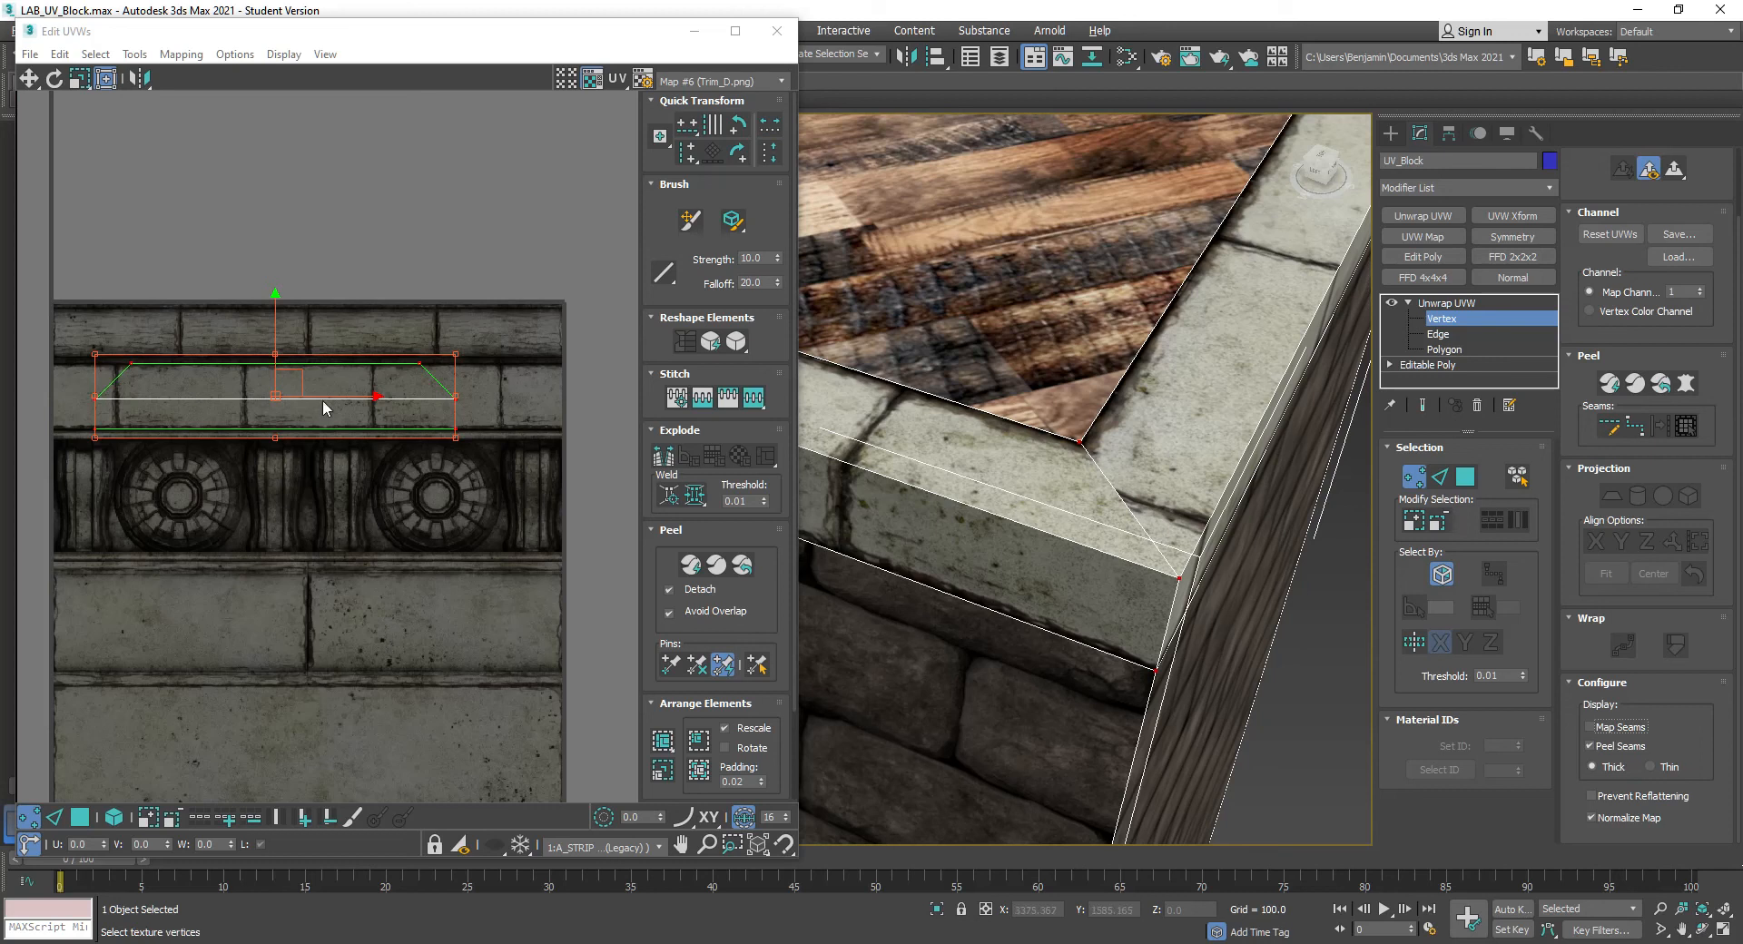
left_click_drag(378, 398, 345, 402)
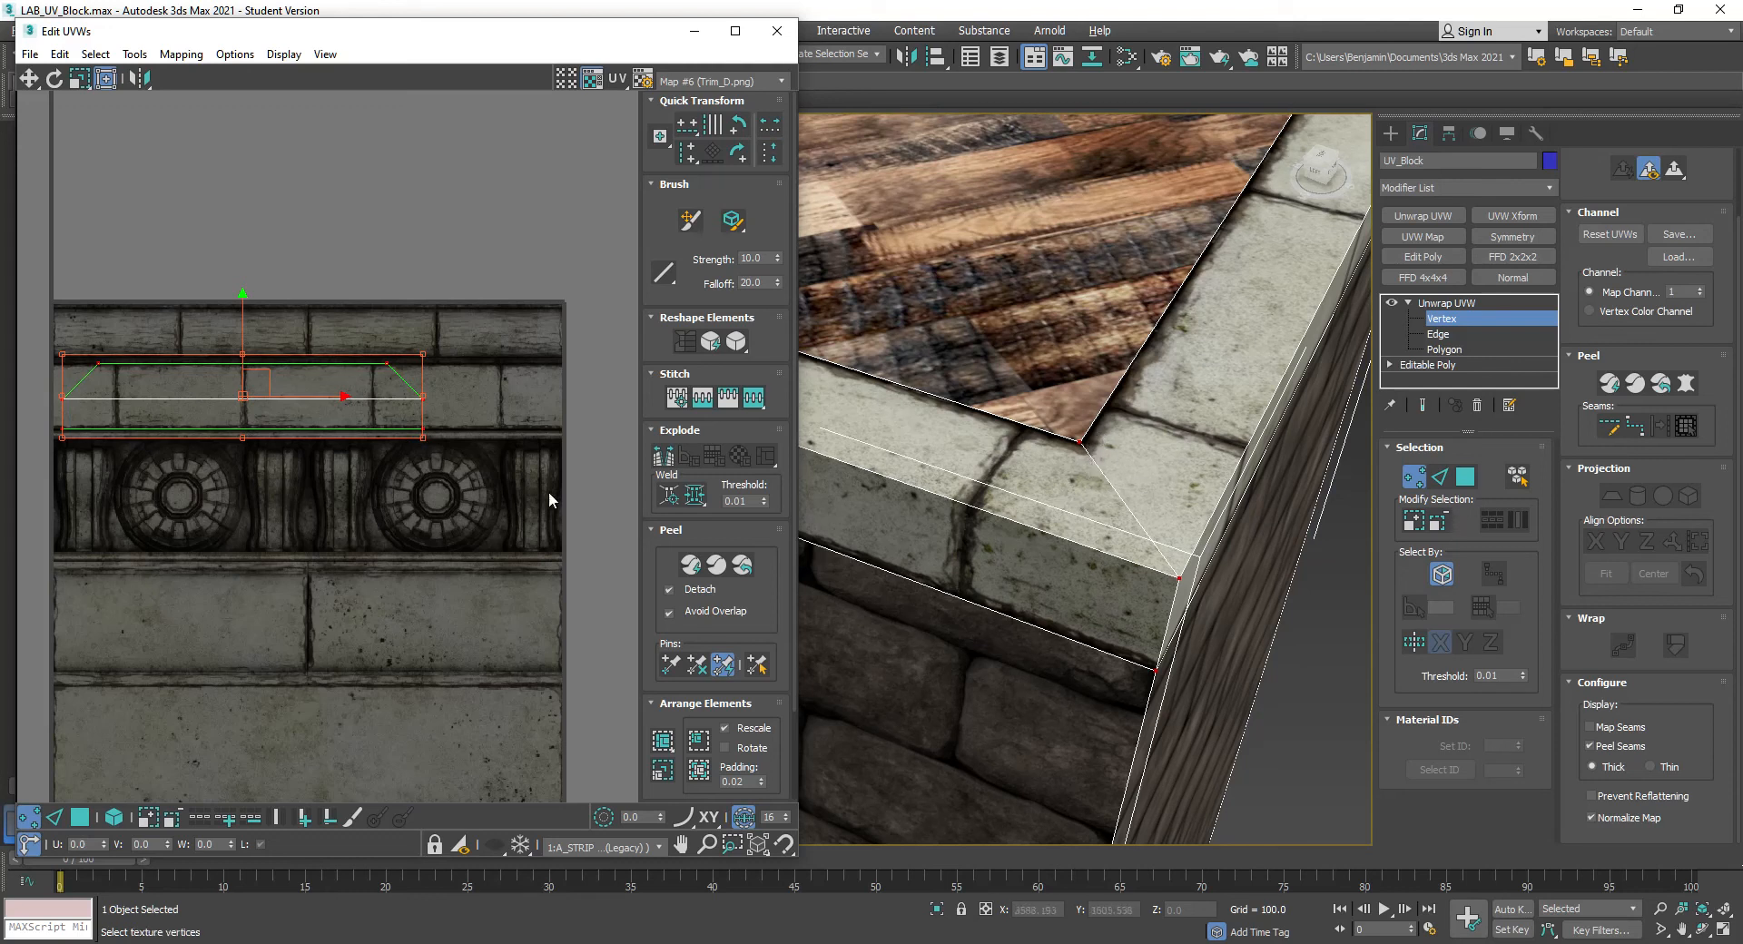
Convert the block to Editable Poly to collapse the Unwrap UVW modifier
scroll(1074, 492, "down", 6)
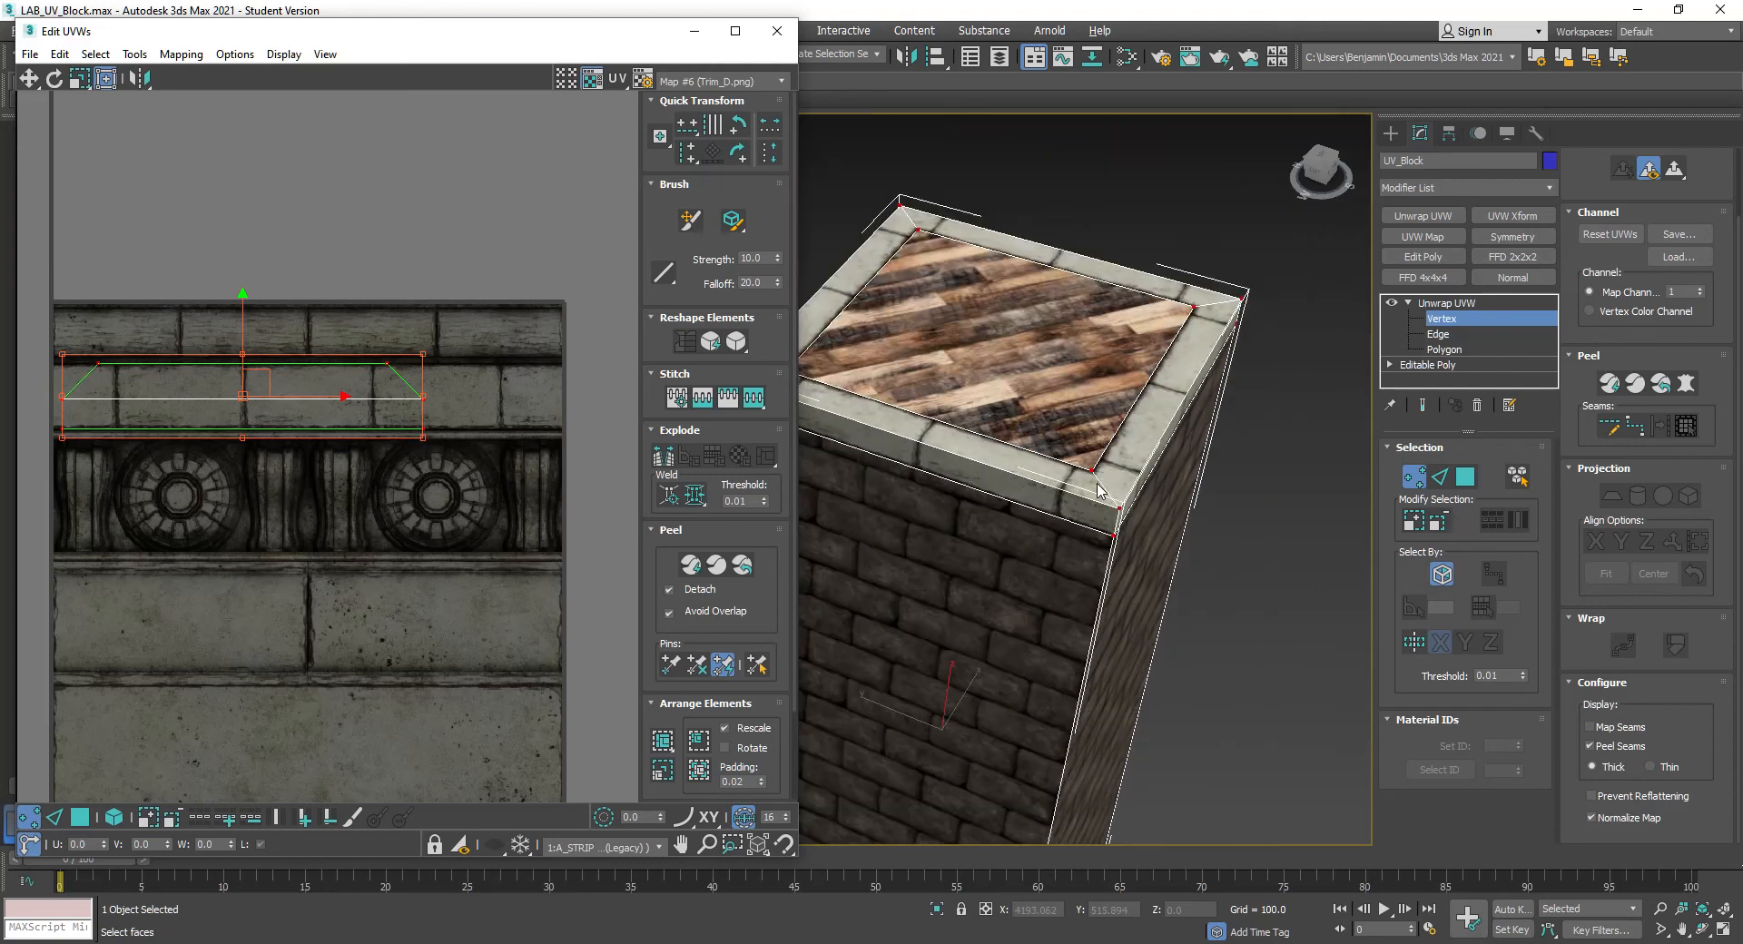
scroll(1074, 493, "up", 3)
right_click(1074, 492)
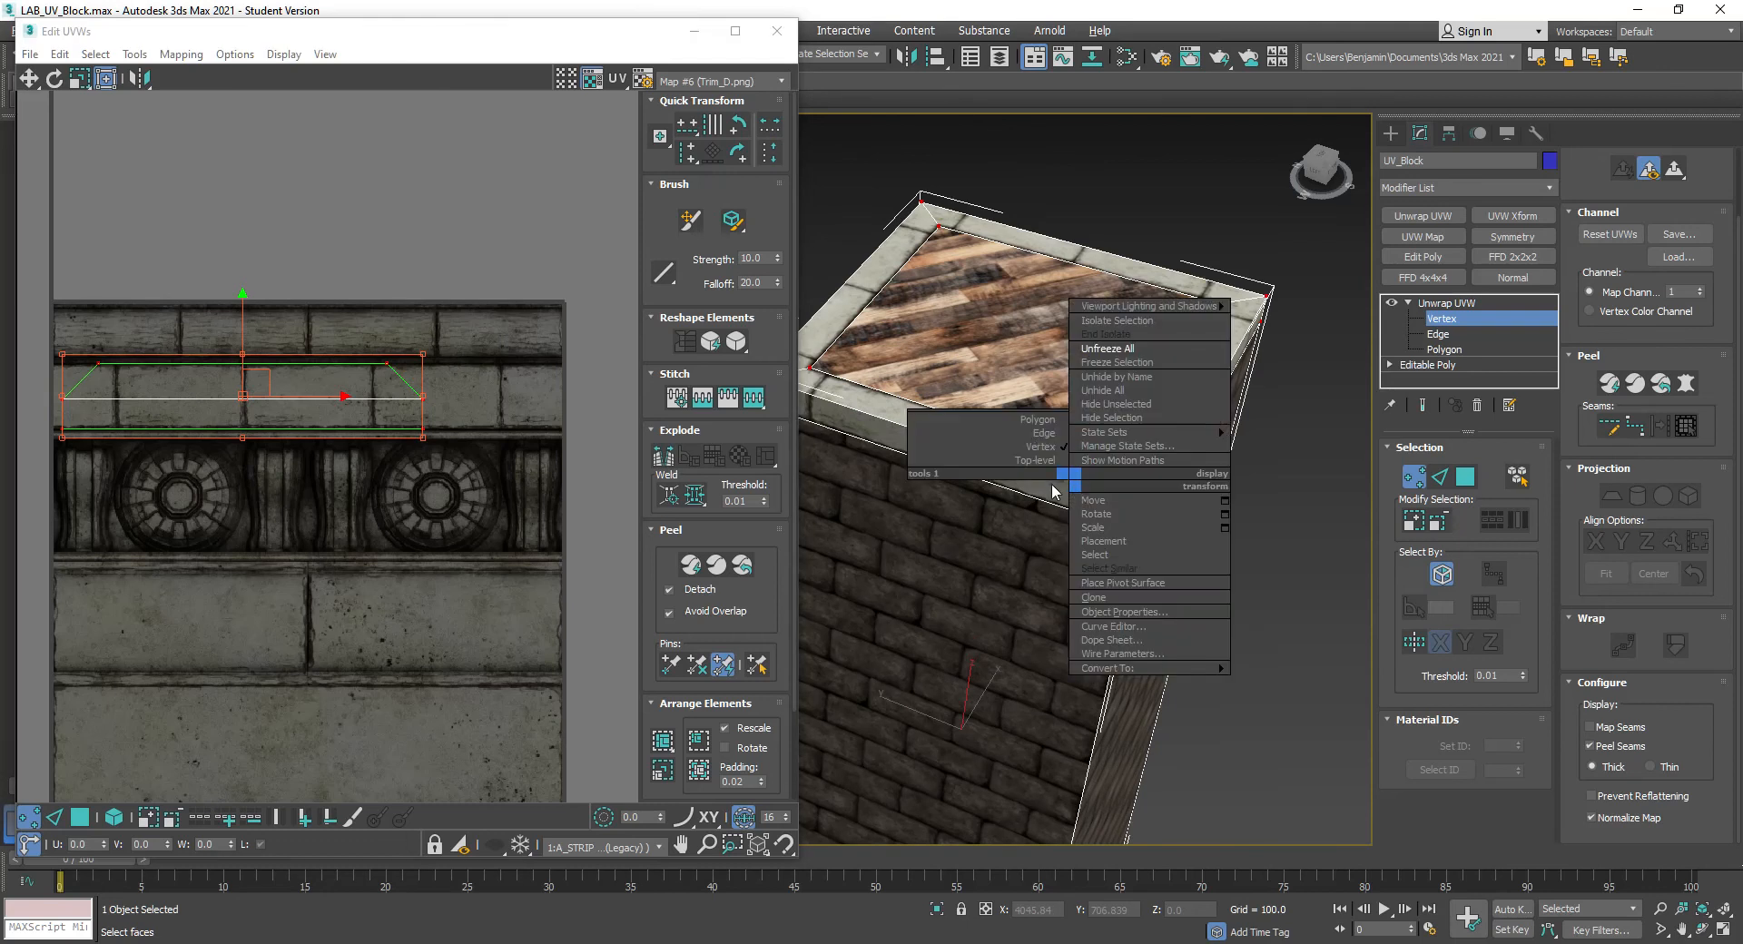
left_click(1039, 490)
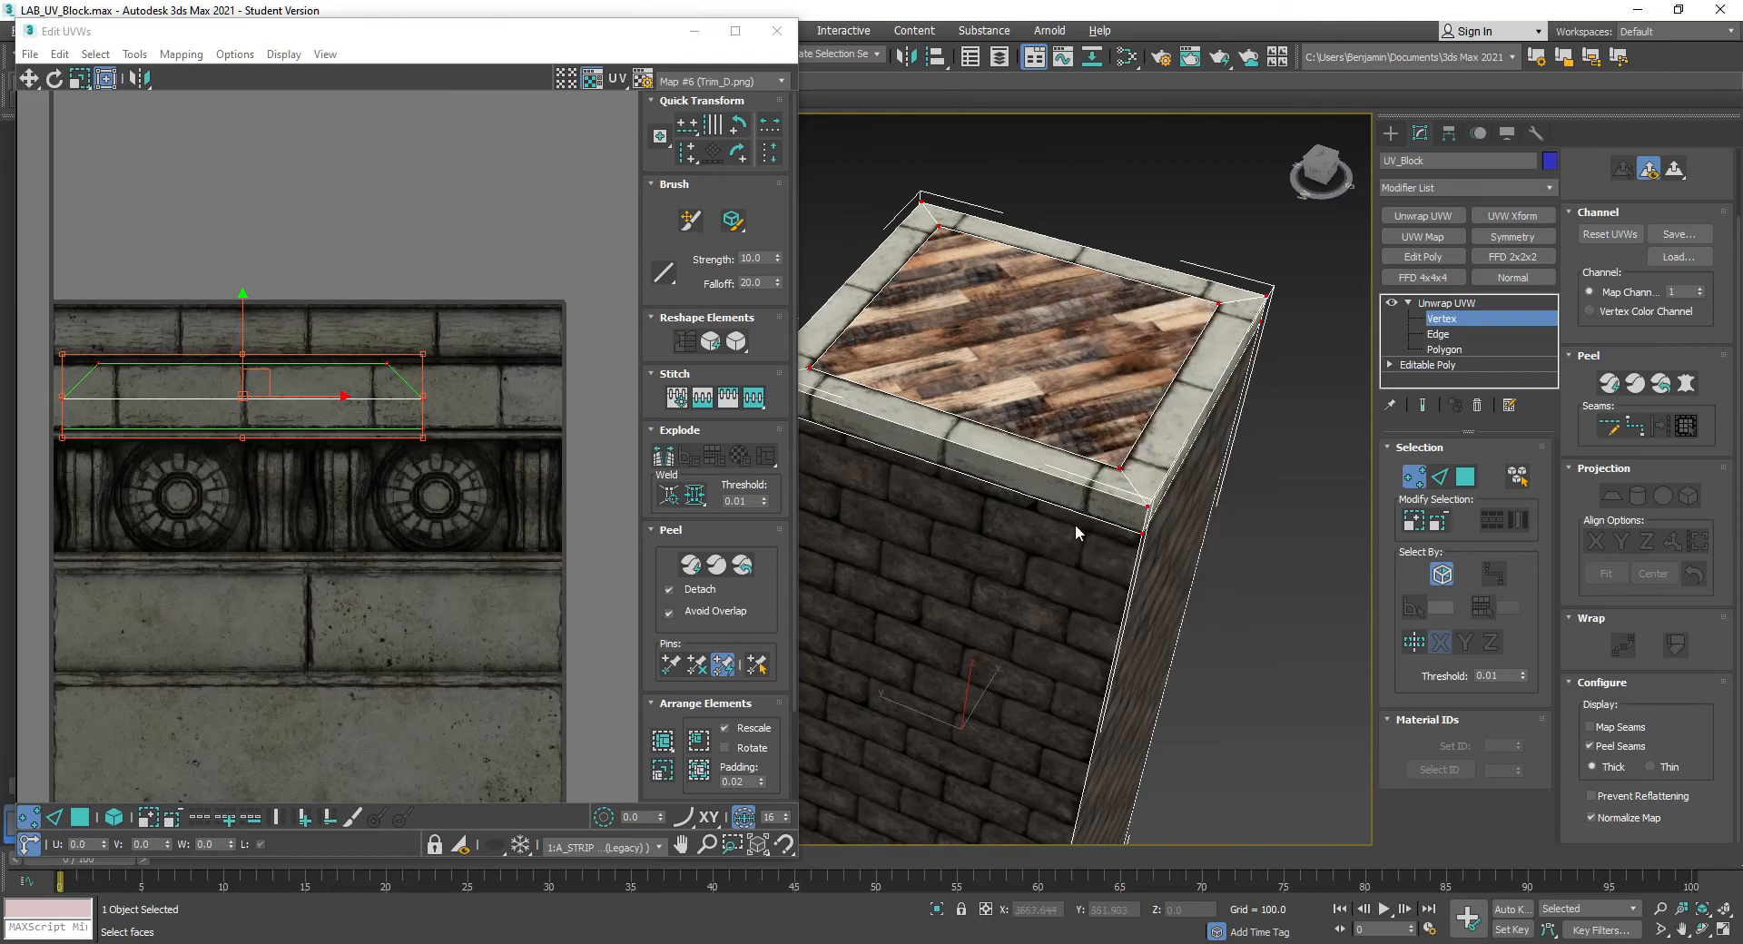
right_click(969, 368)
left_click(1221, 567)
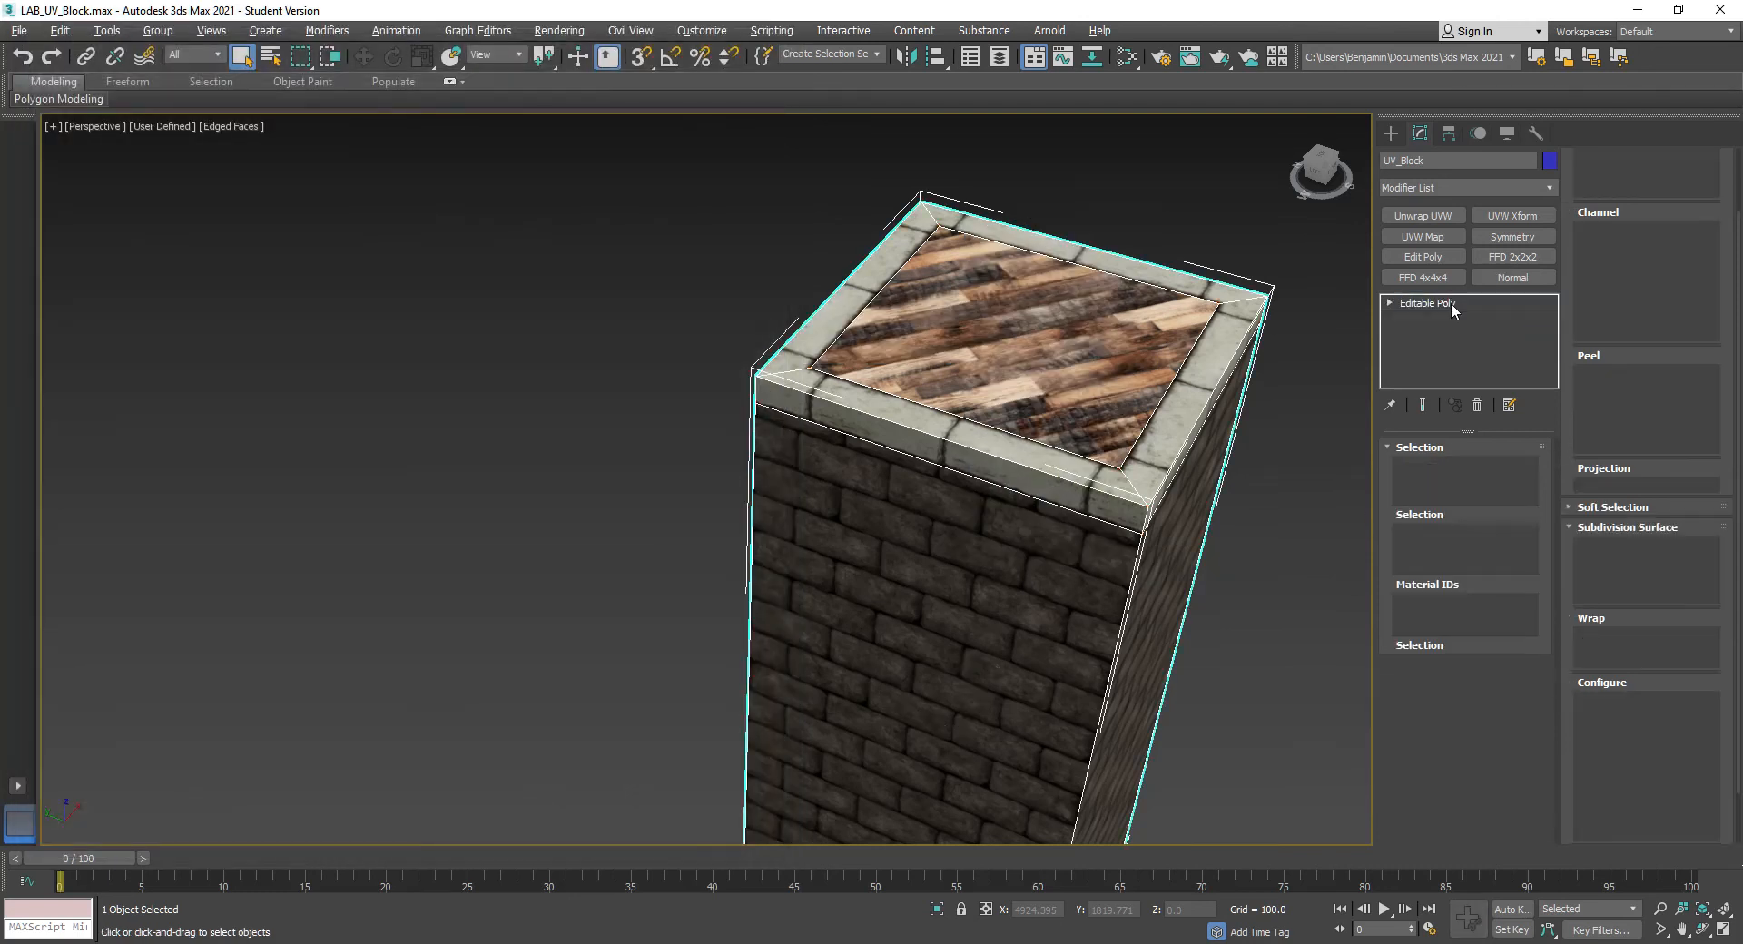
Examine the trim corners, wood top and brick sides of the block from several angles
middle_click_drag(1291, 527, 1070, 522)
key("ctrl+r")
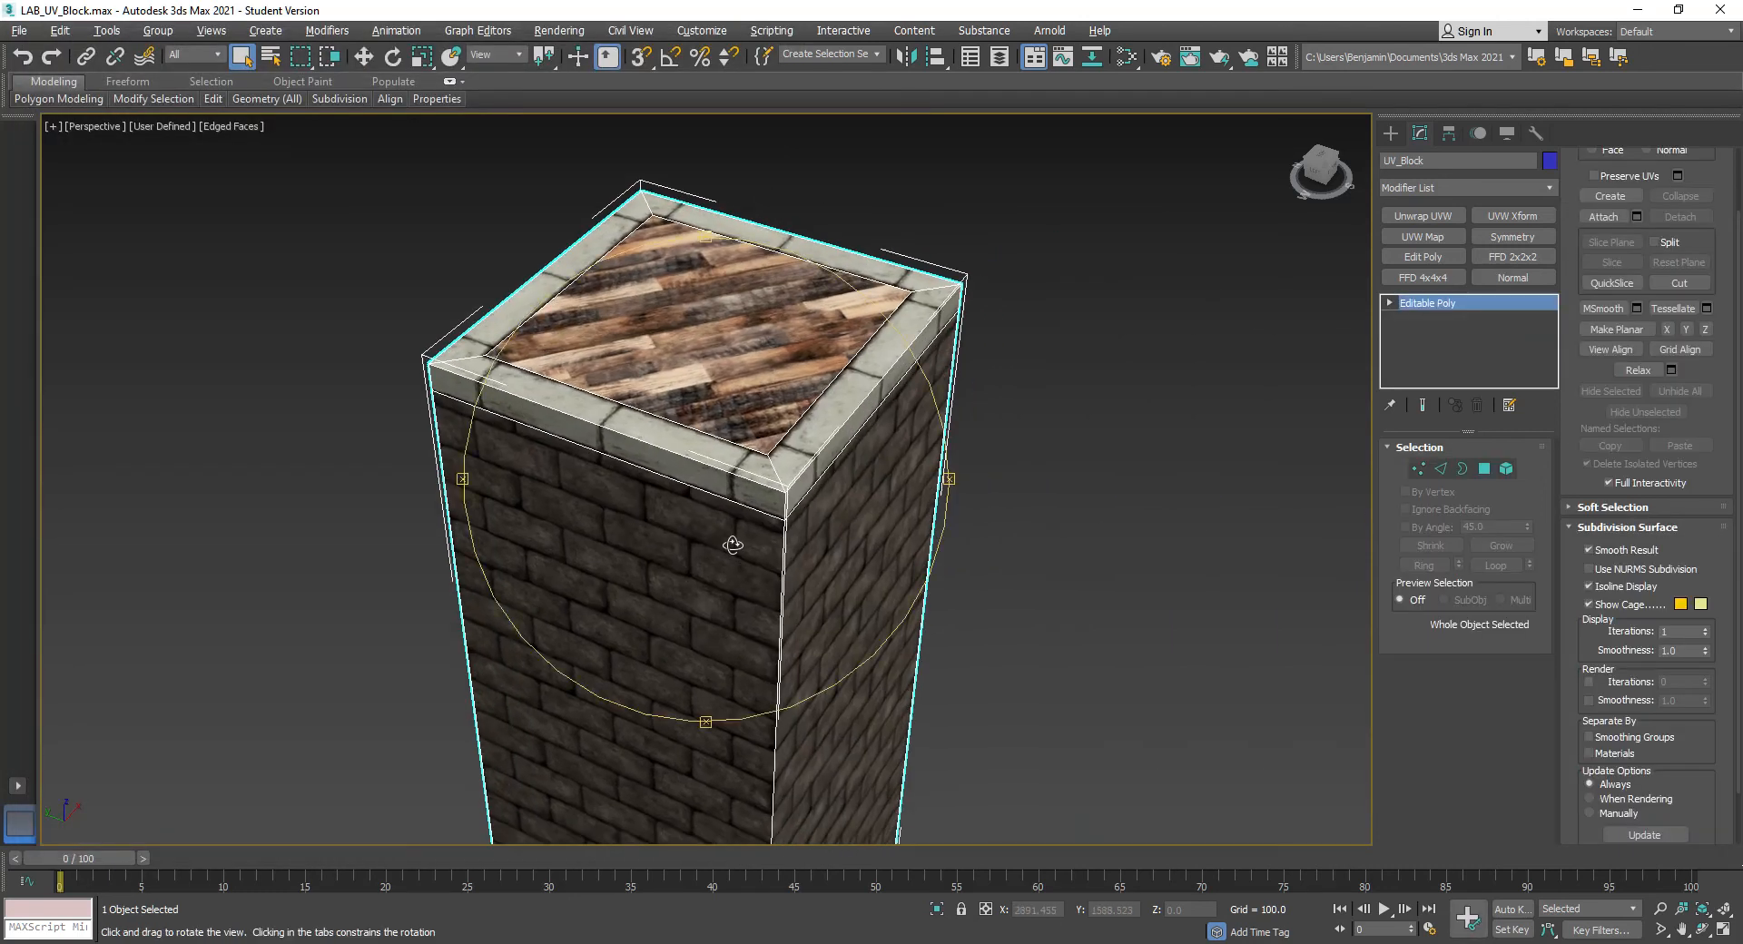
left_click_drag(685, 564, 627, 591)
key("Escape")
scroll(867, 433, "up", 3)
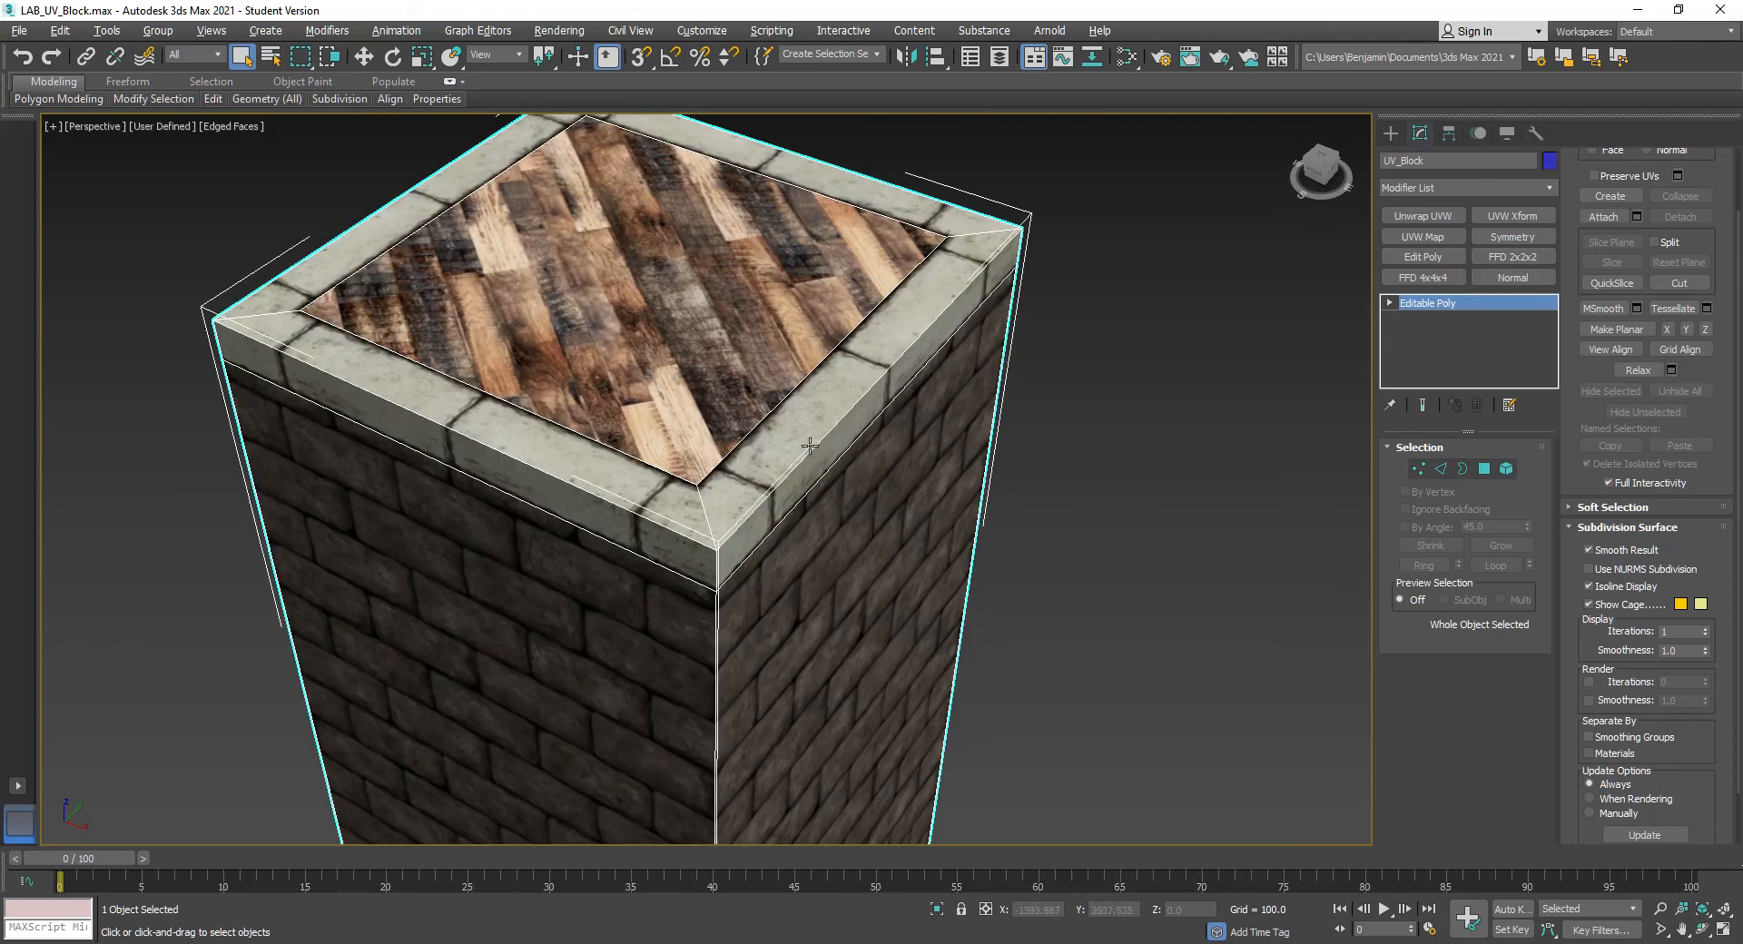
scroll(804, 436, "down", 3)
key("ctrl+r")
left_click_drag(789, 545, 829, 565)
right_click(830, 564)
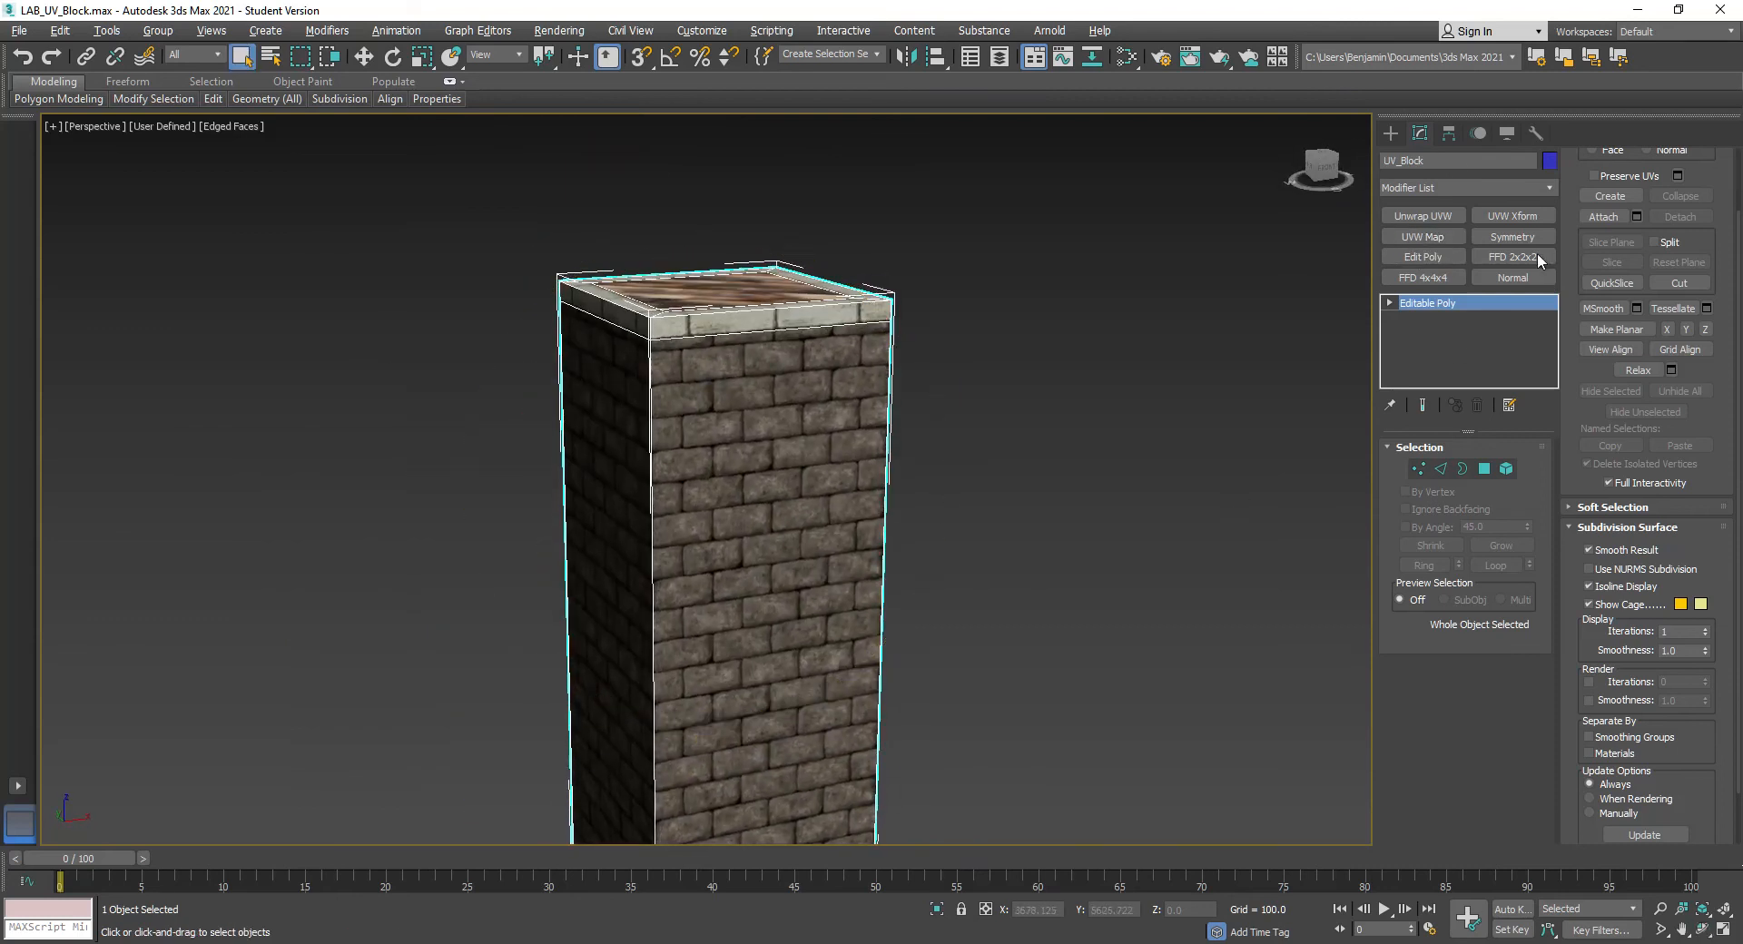
Select all brick side polygons by material ID 3 and add a UVW Map modifier to them
left_click(1488, 472)
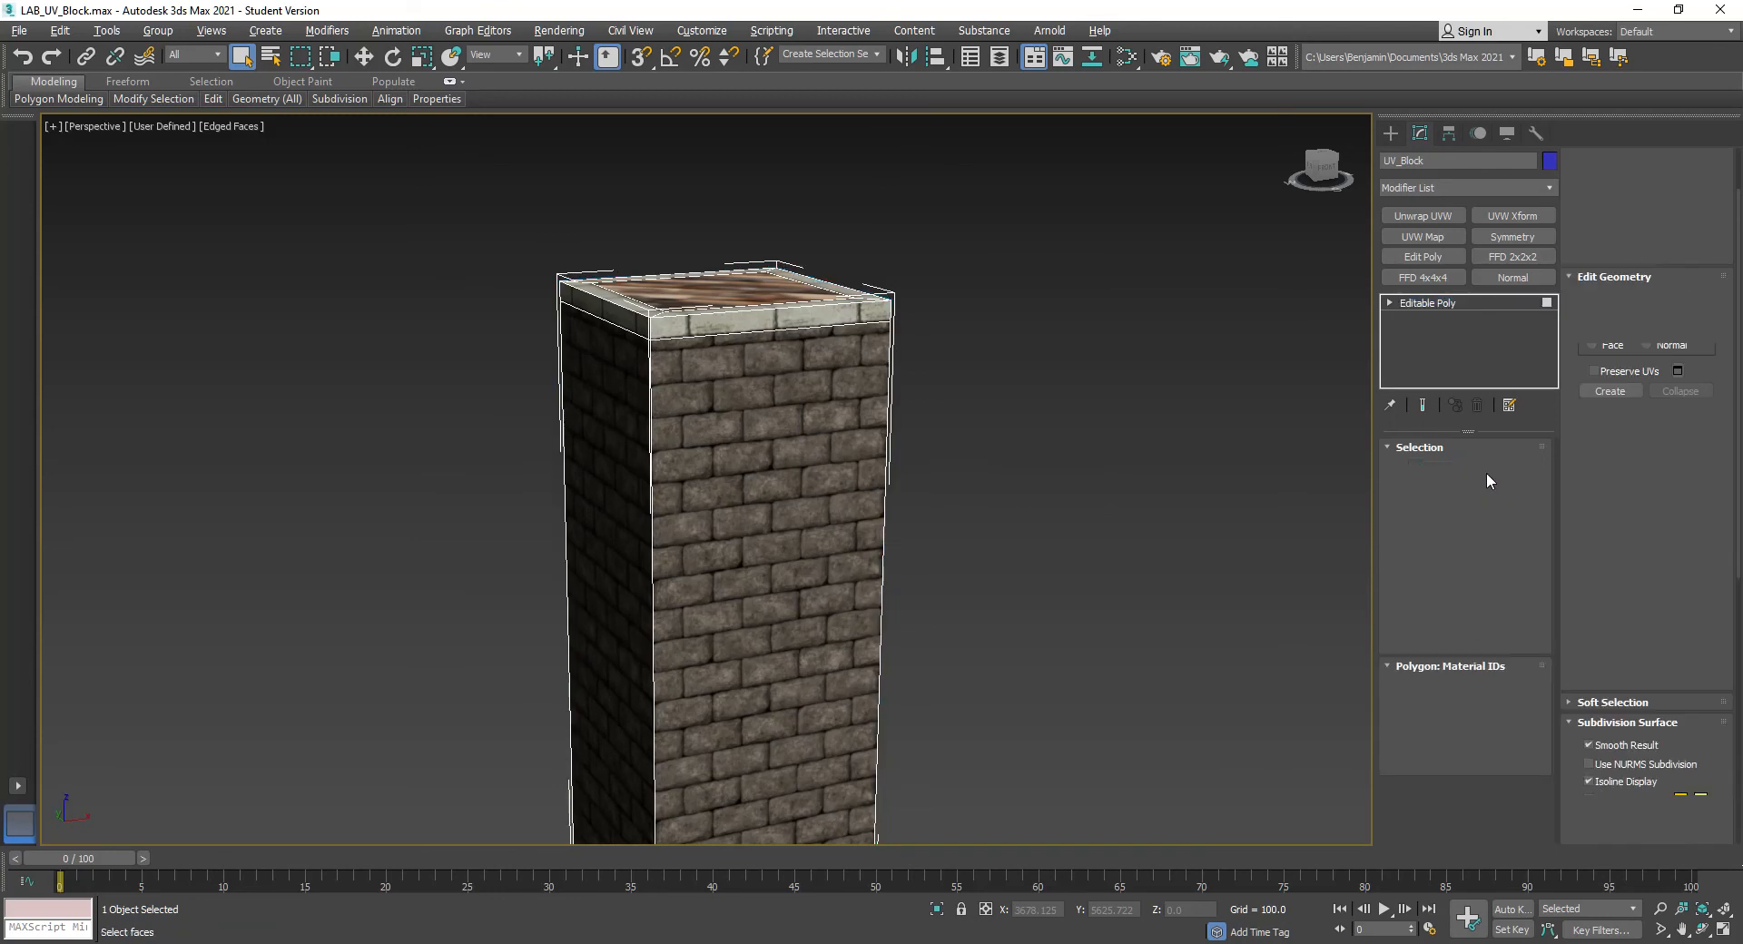
left_click(763, 443)
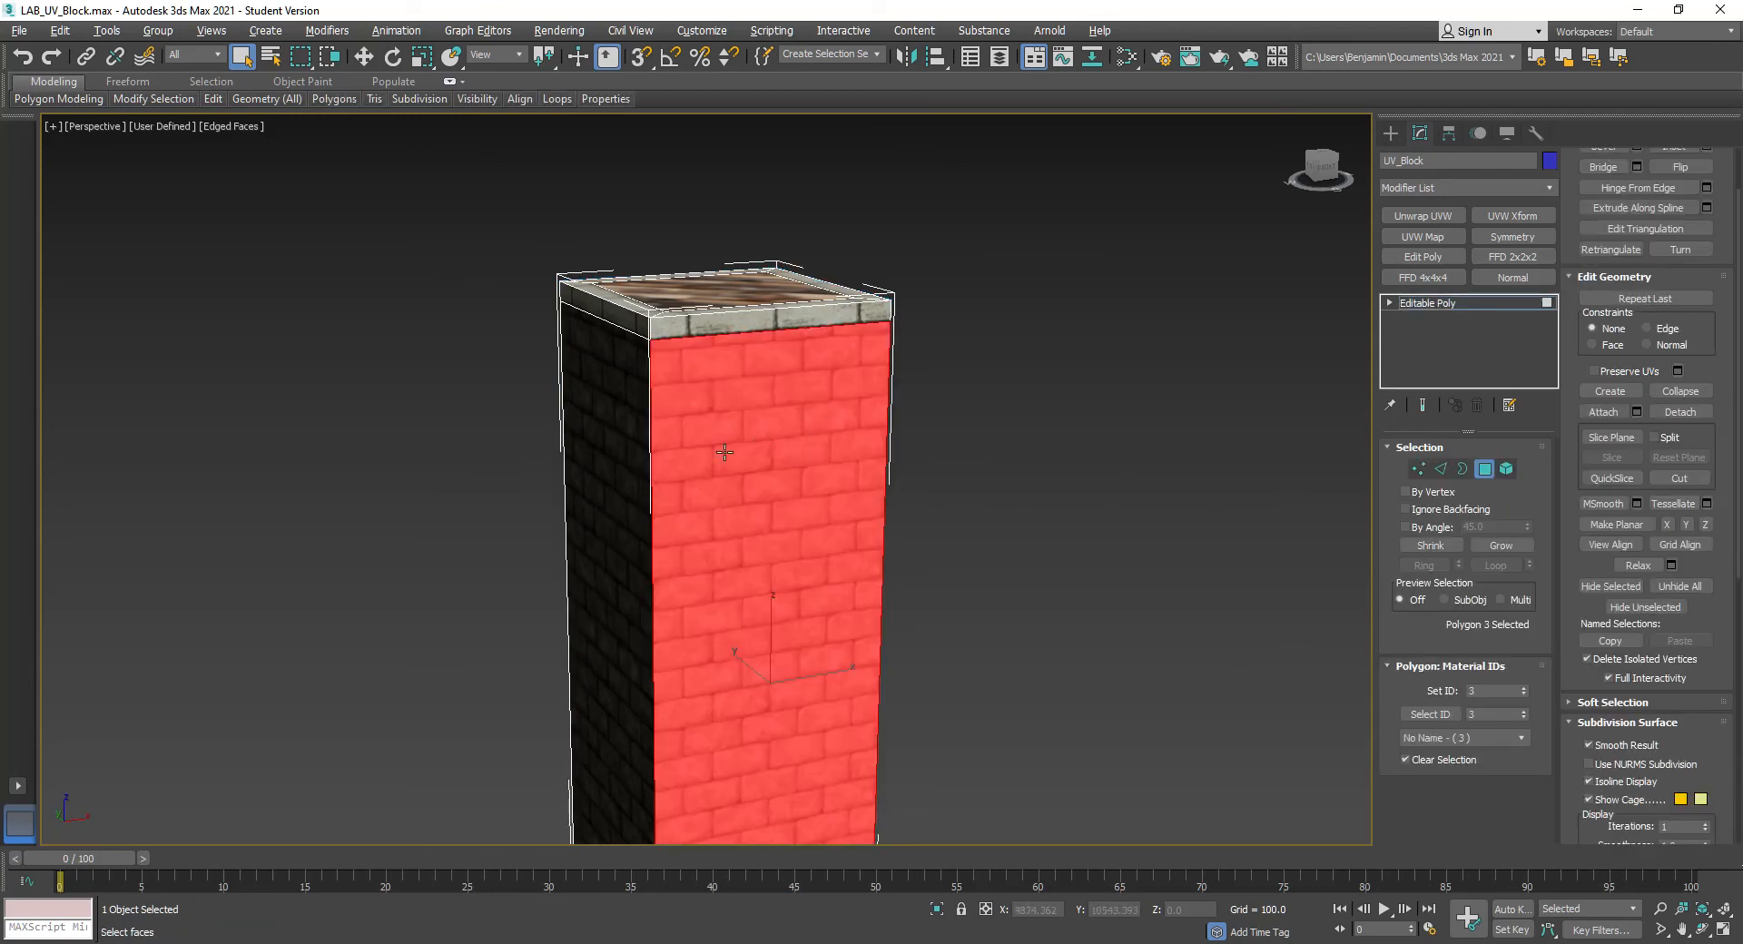
left_click(1431, 715)
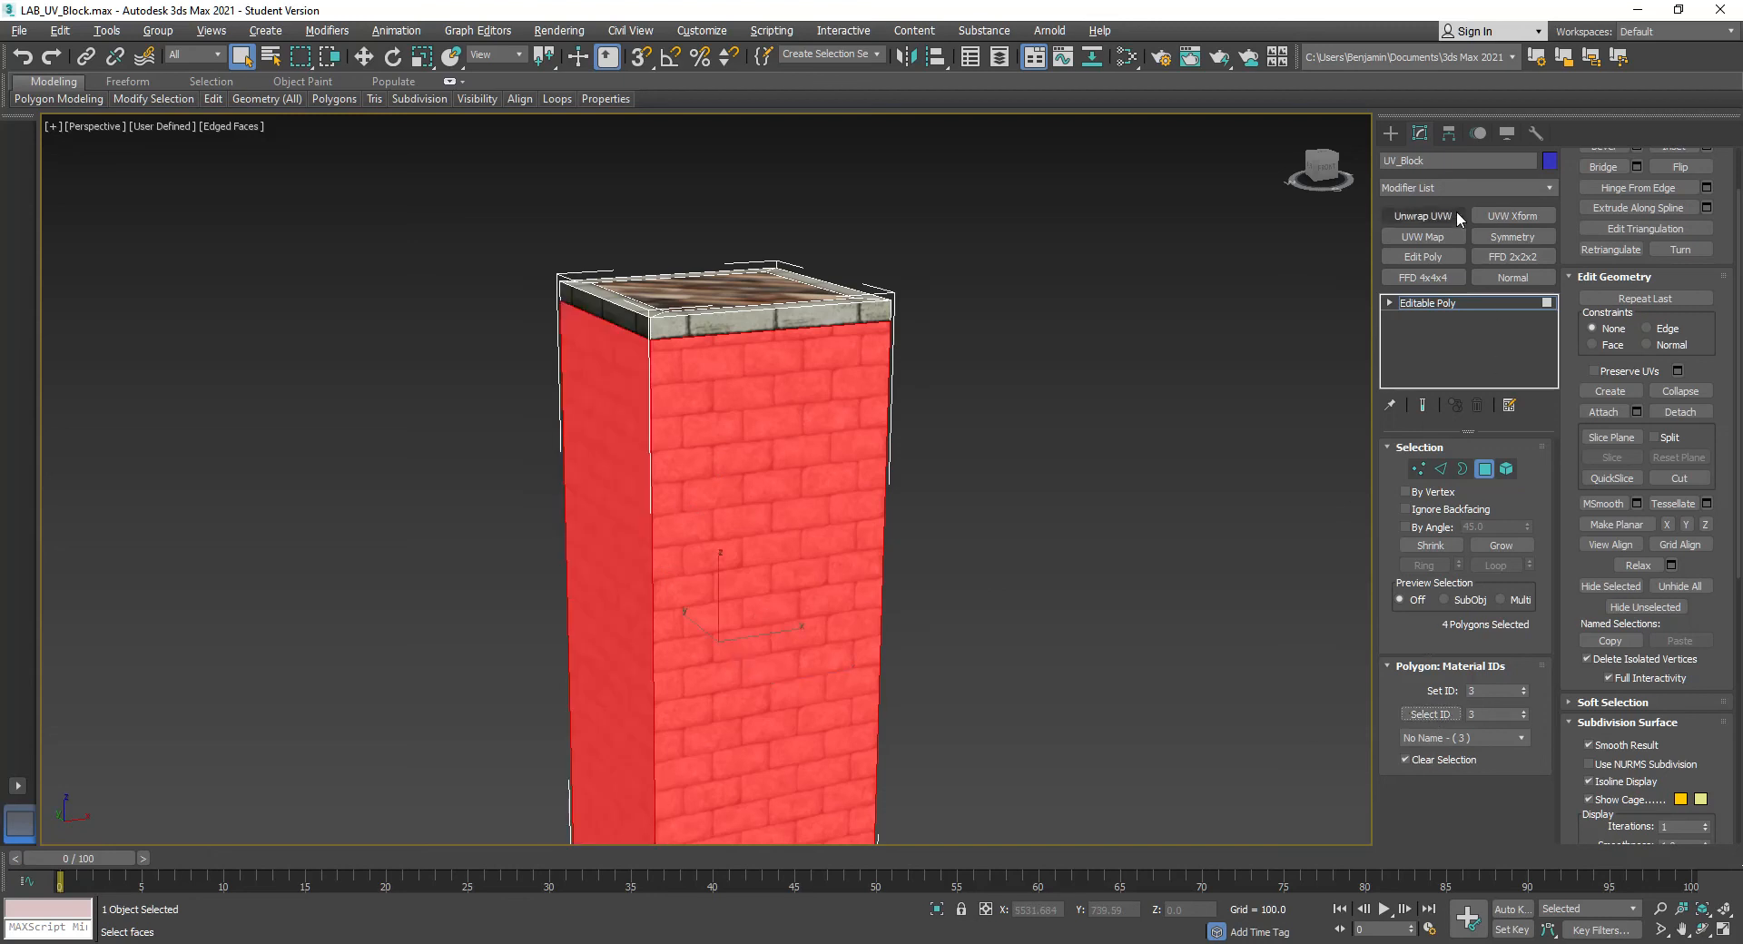
left_click(1422, 238)
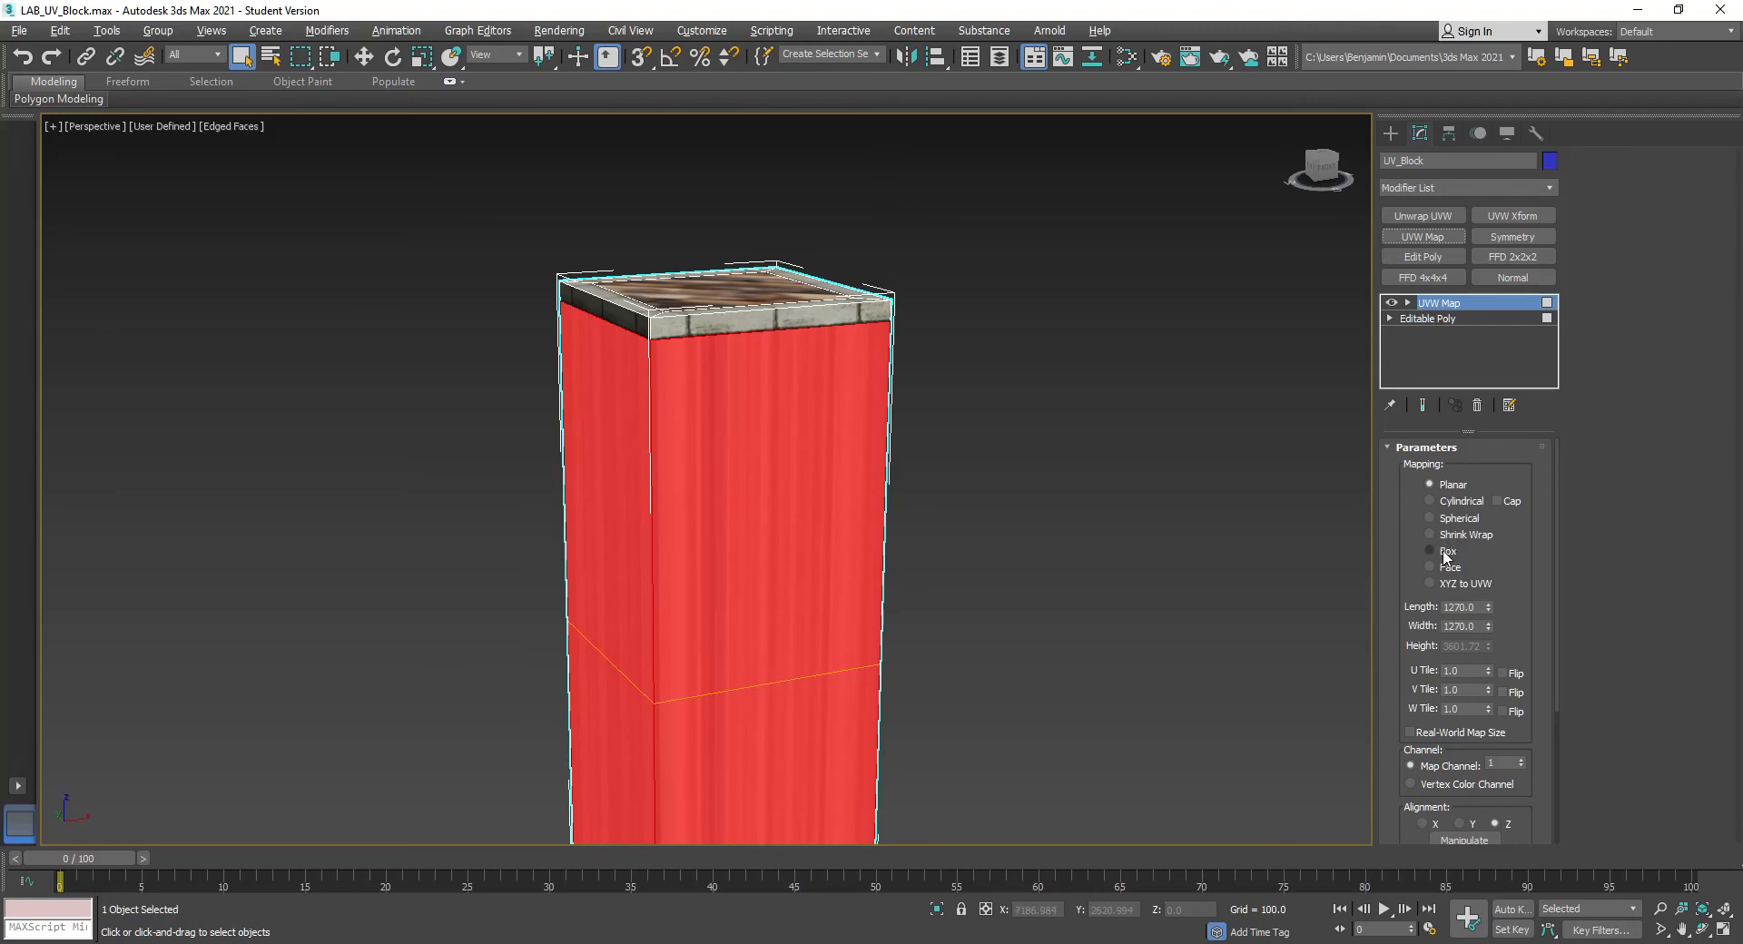
Switch the UVW Map modifier on the brick sides to Box mapping
left_click(1431, 551)
middle_click_drag(1071, 670, 1090, 487)
middle_click_drag(920, 432, 980, 564)
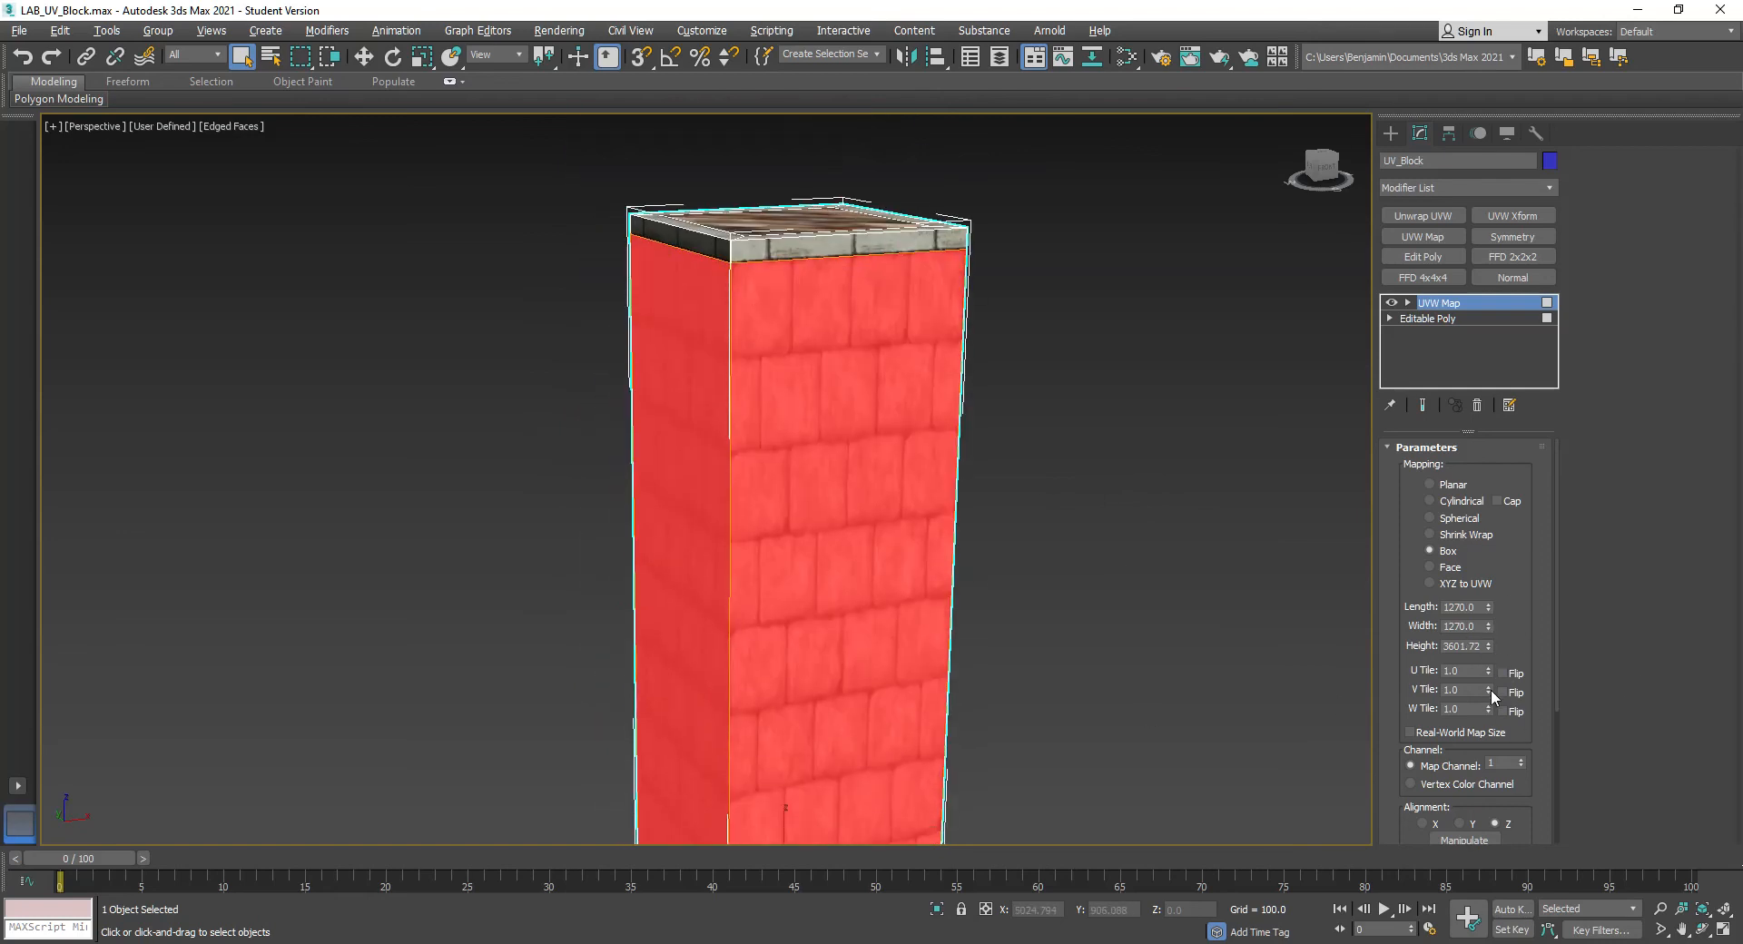
Raise the V Tile of the Box mapping to 2.88 so the bricks look less vertically stretched
middle_click_drag(1044, 632, 1044, 543)
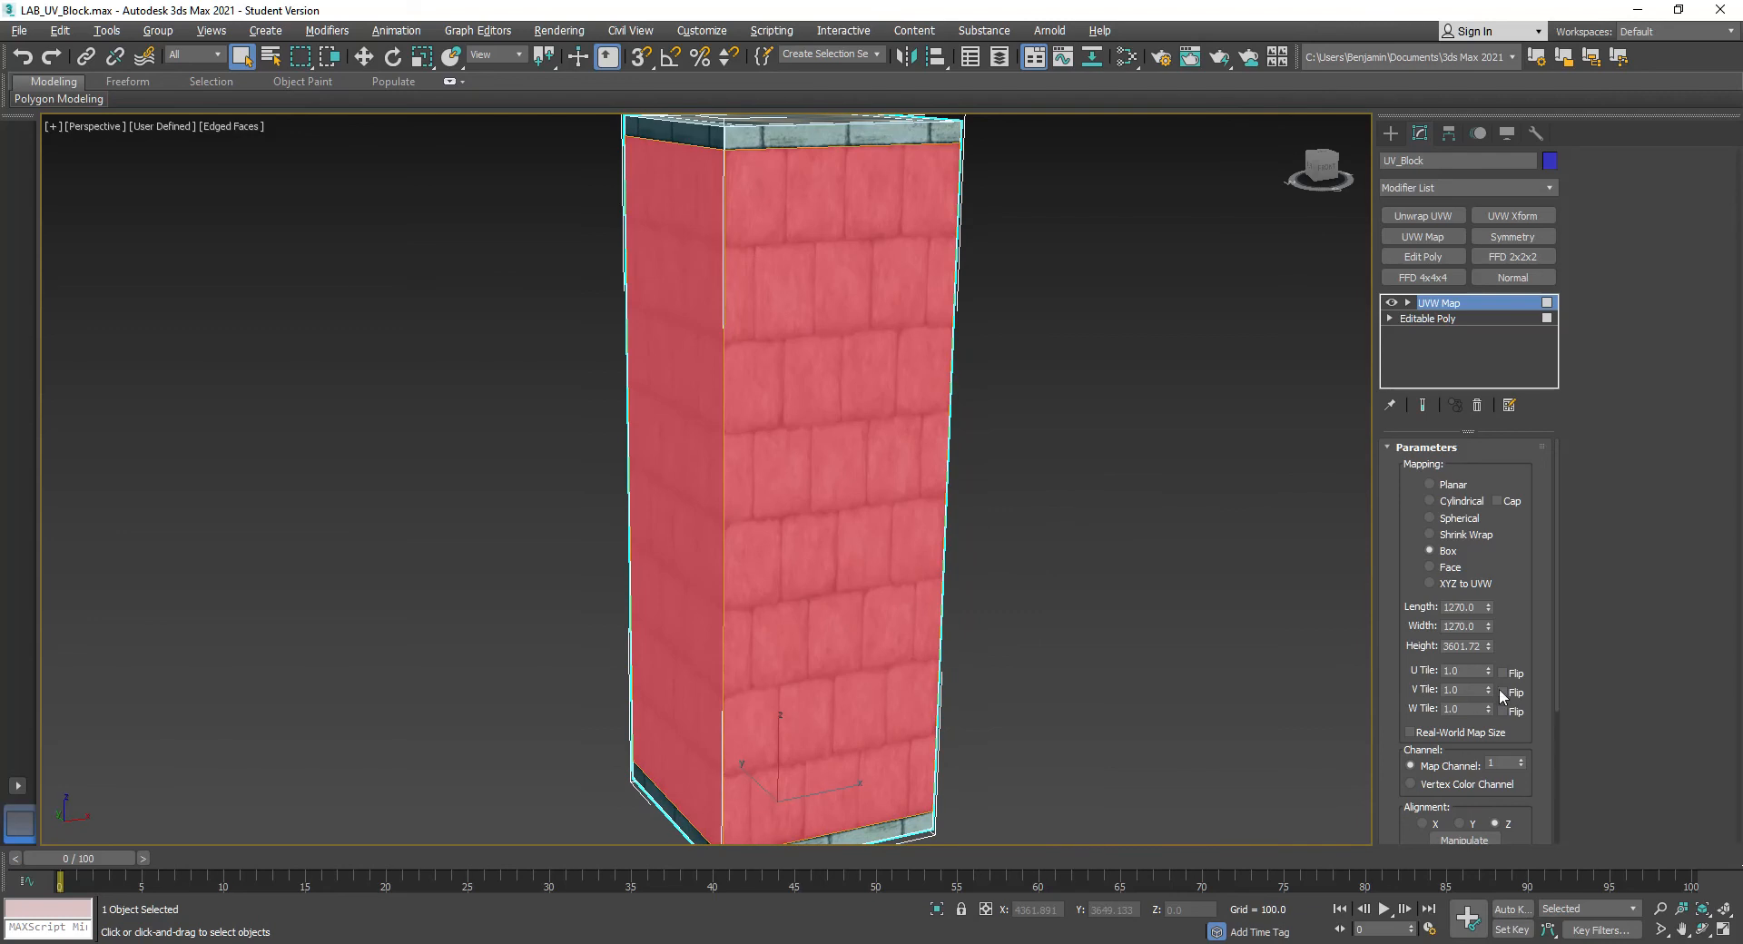
left_click(1489, 687)
left_click_drag(1489, 690, 1489, 516)
middle_click_drag(831, 297, 818, 374)
middle_click_drag(787, 595, 776, 531, "alt")
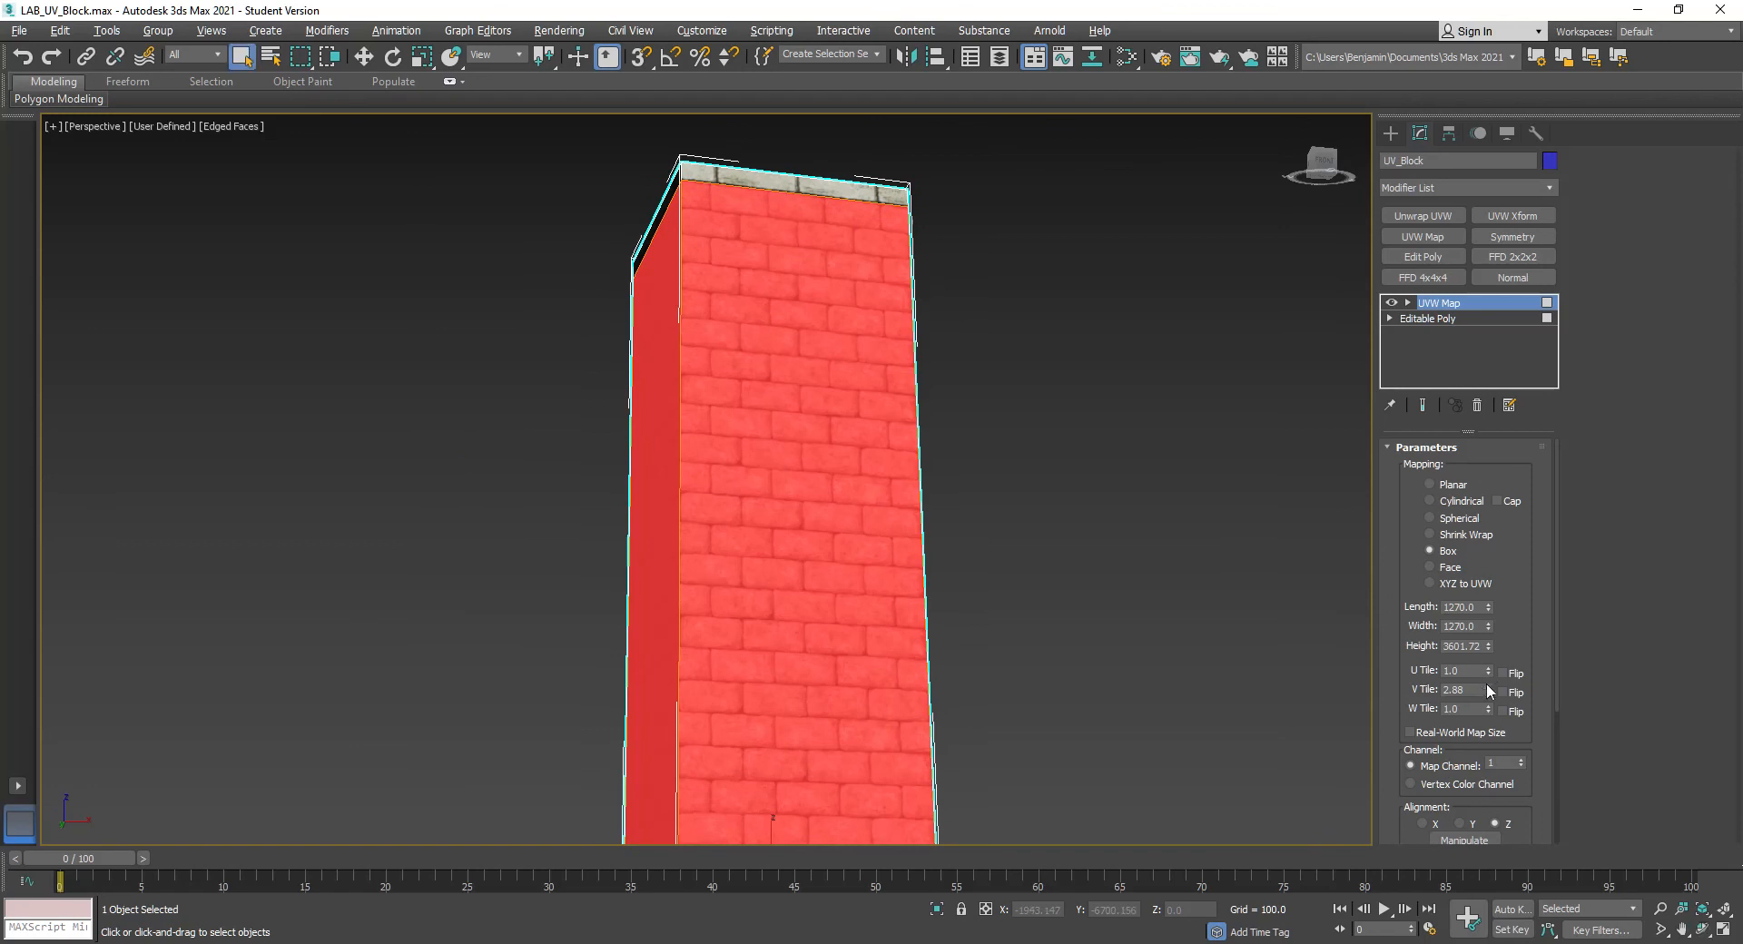
left_click_drag(1488, 693, 1488, 692)
Nudge V Tile to 2.87 and back to 2.88, checking the brick row against the underside of the upper trim
scroll(821, 178, "up", 6)
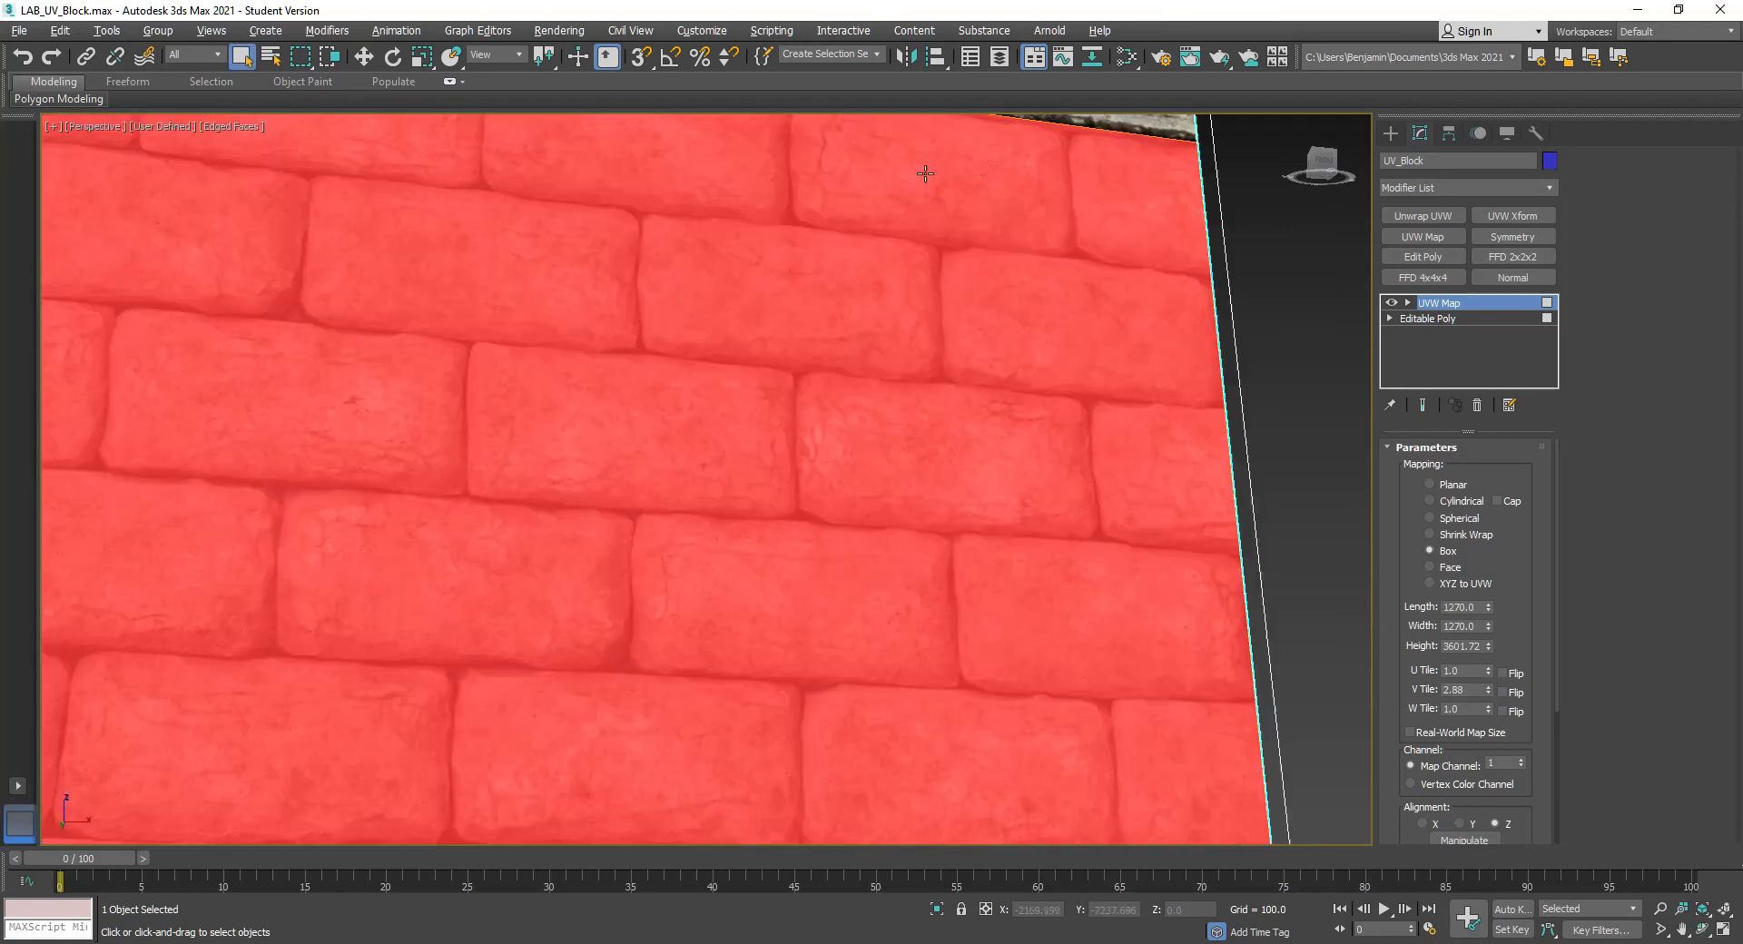
middle_click_drag(1115, 161, 982, 430)
scroll(983, 430, "up", 3)
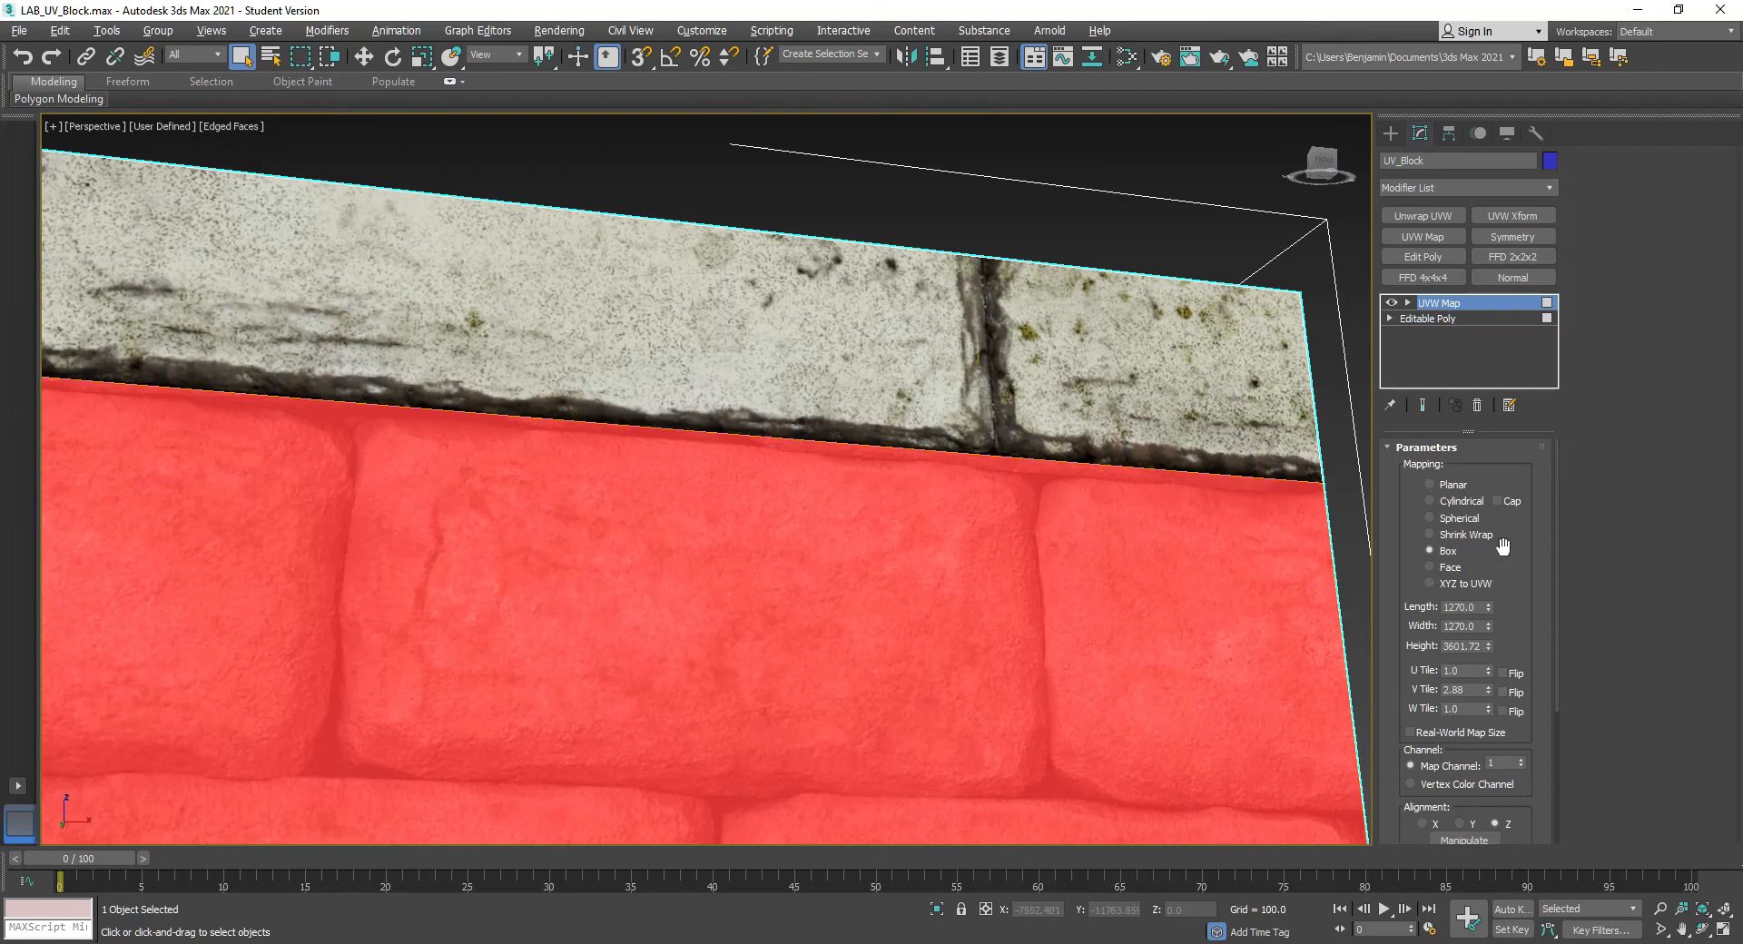
left_click(1488, 693)
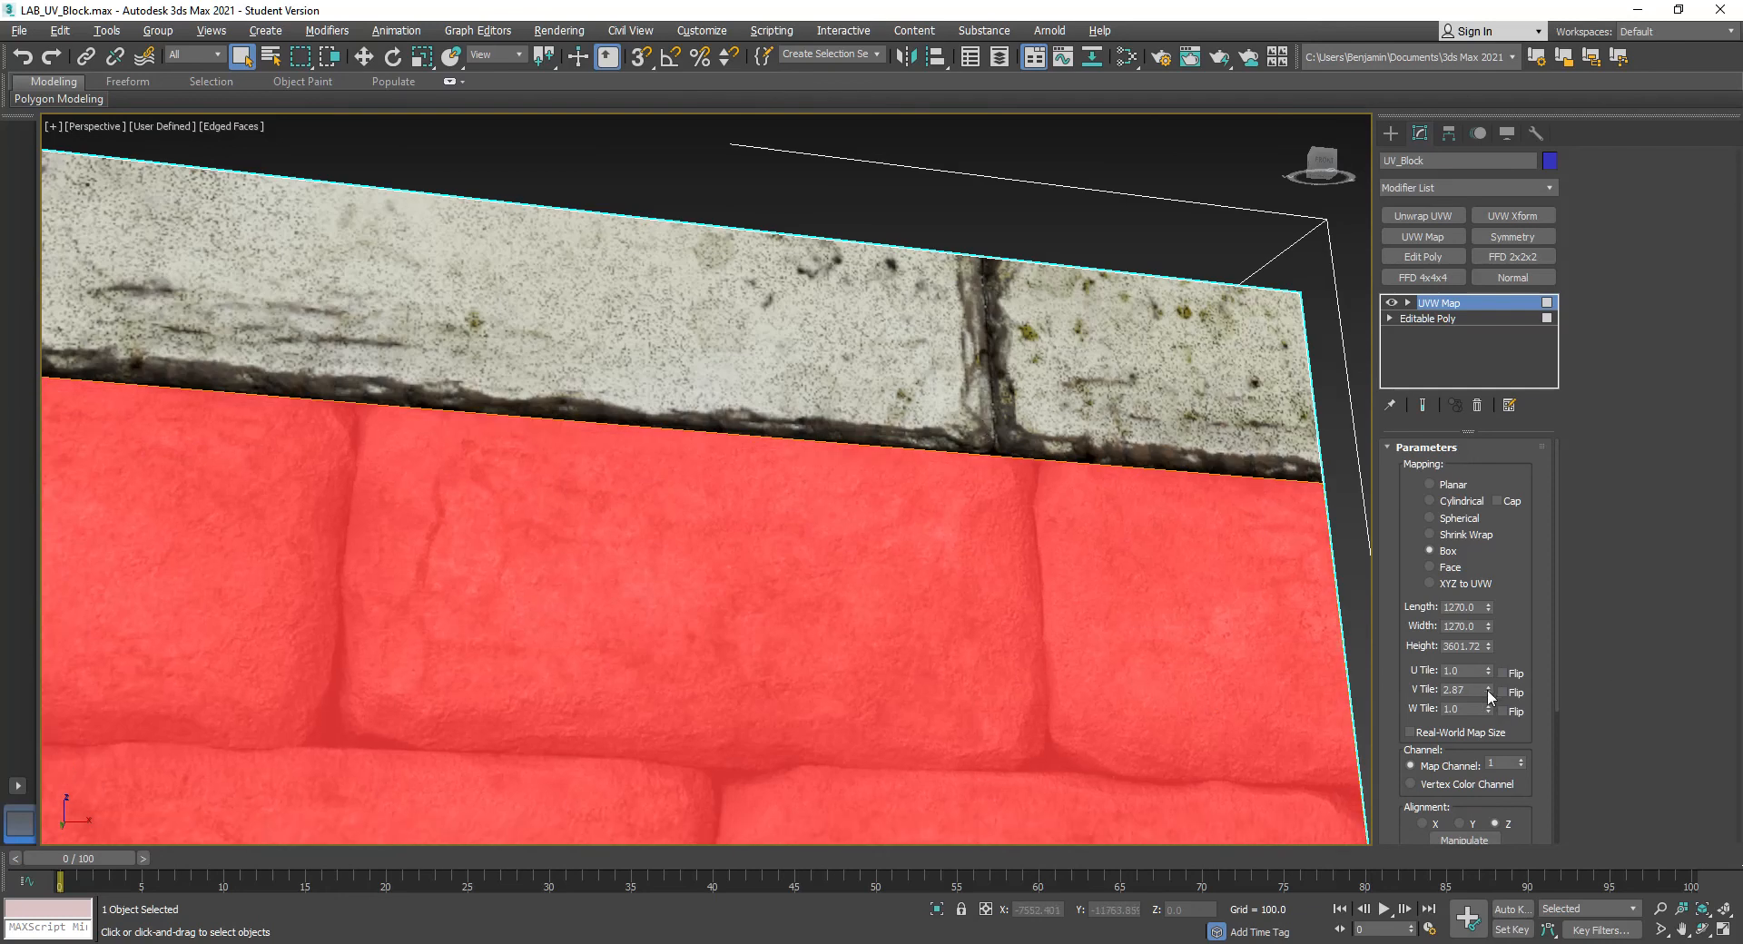
left_click(1488, 689)
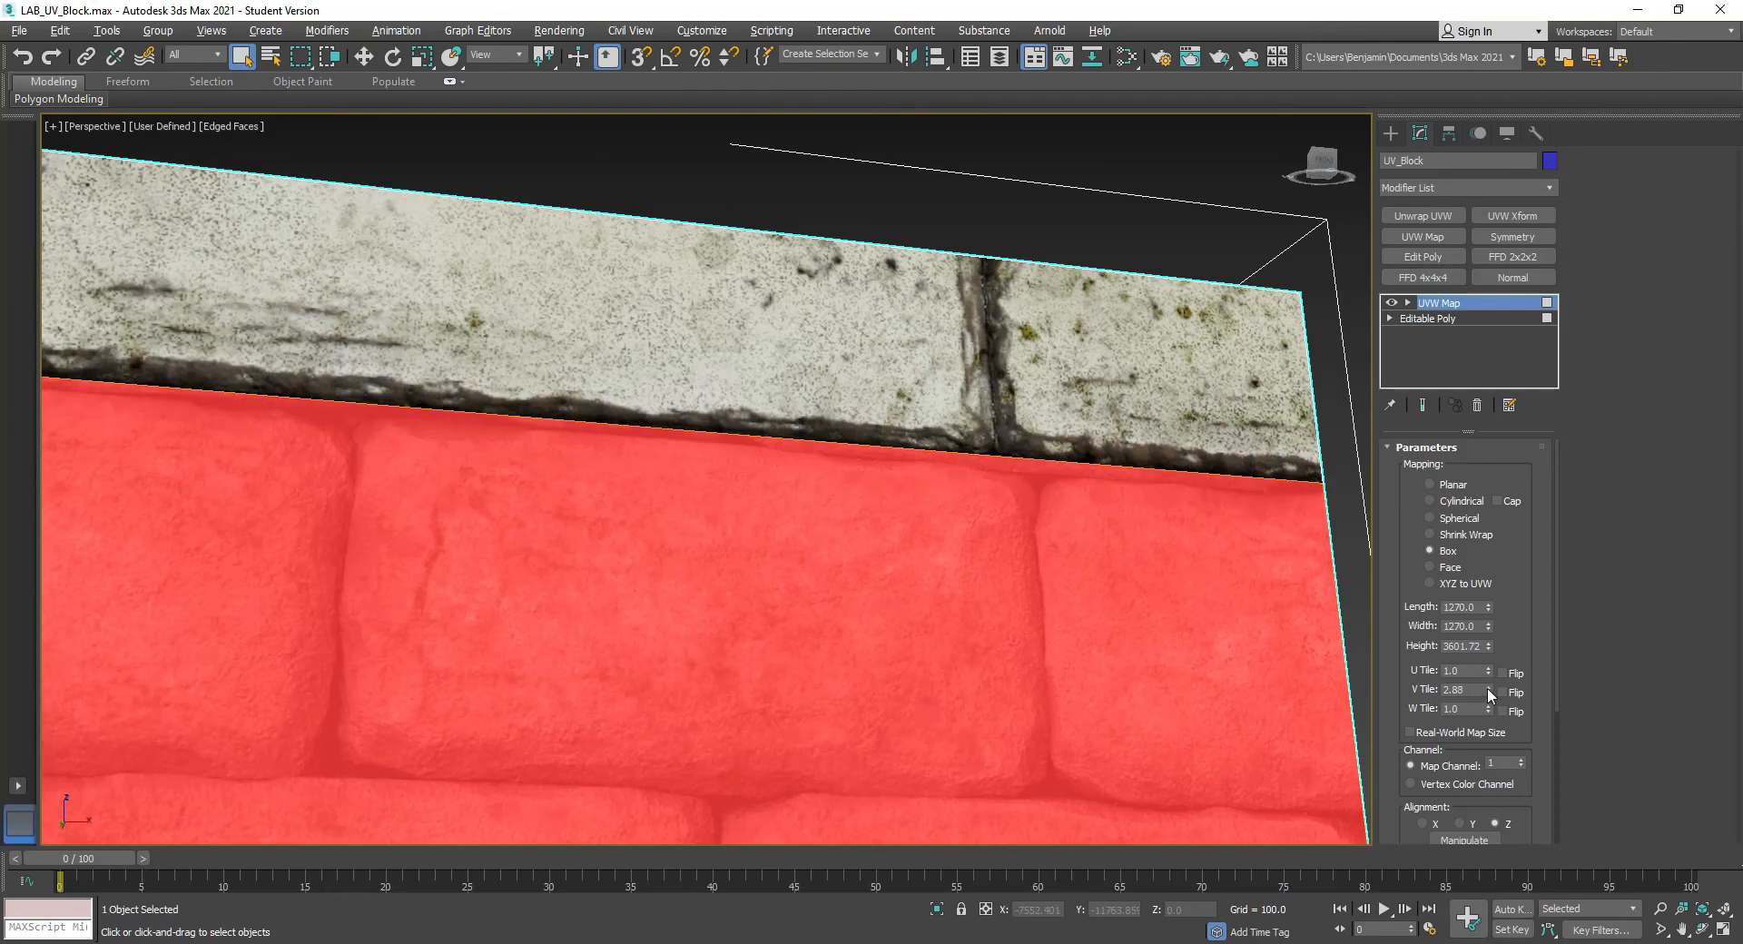
Set the Box mapping's Height to 1270, the same as its Width, and V Tile to 1
scroll(1070, 601, "down", 6)
middle_click_drag(1044, 695, 963, 292)
middle_click_drag(617, 443, 745, 551, "alt")
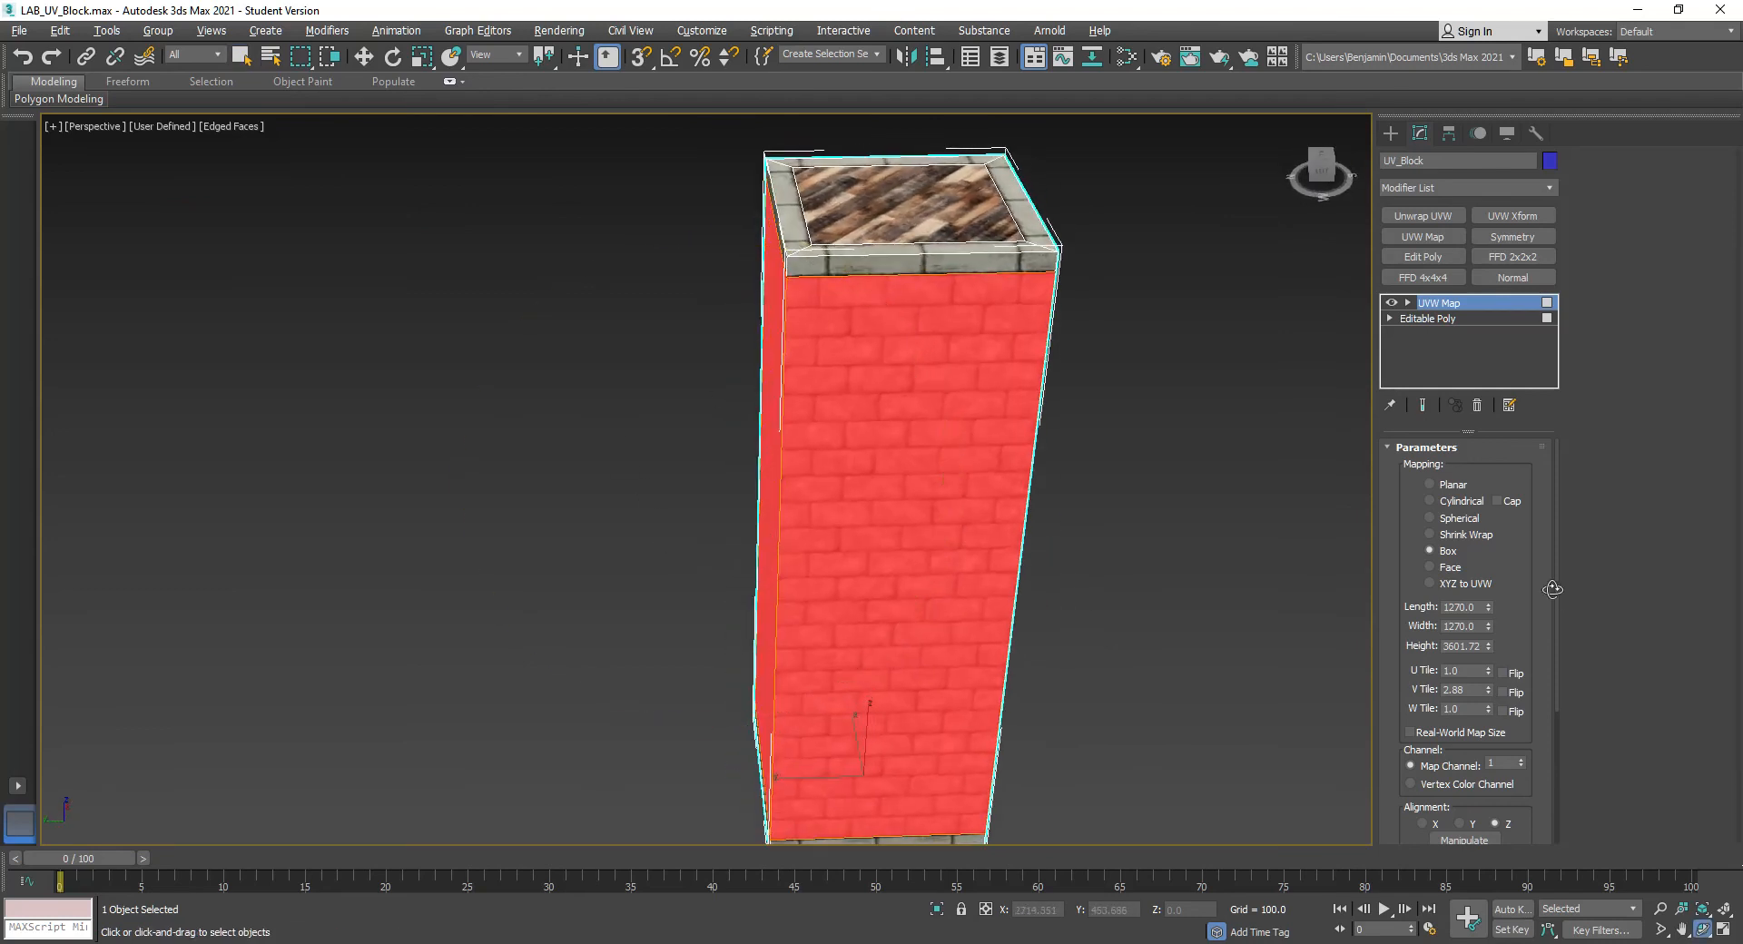
right_click(1464, 647)
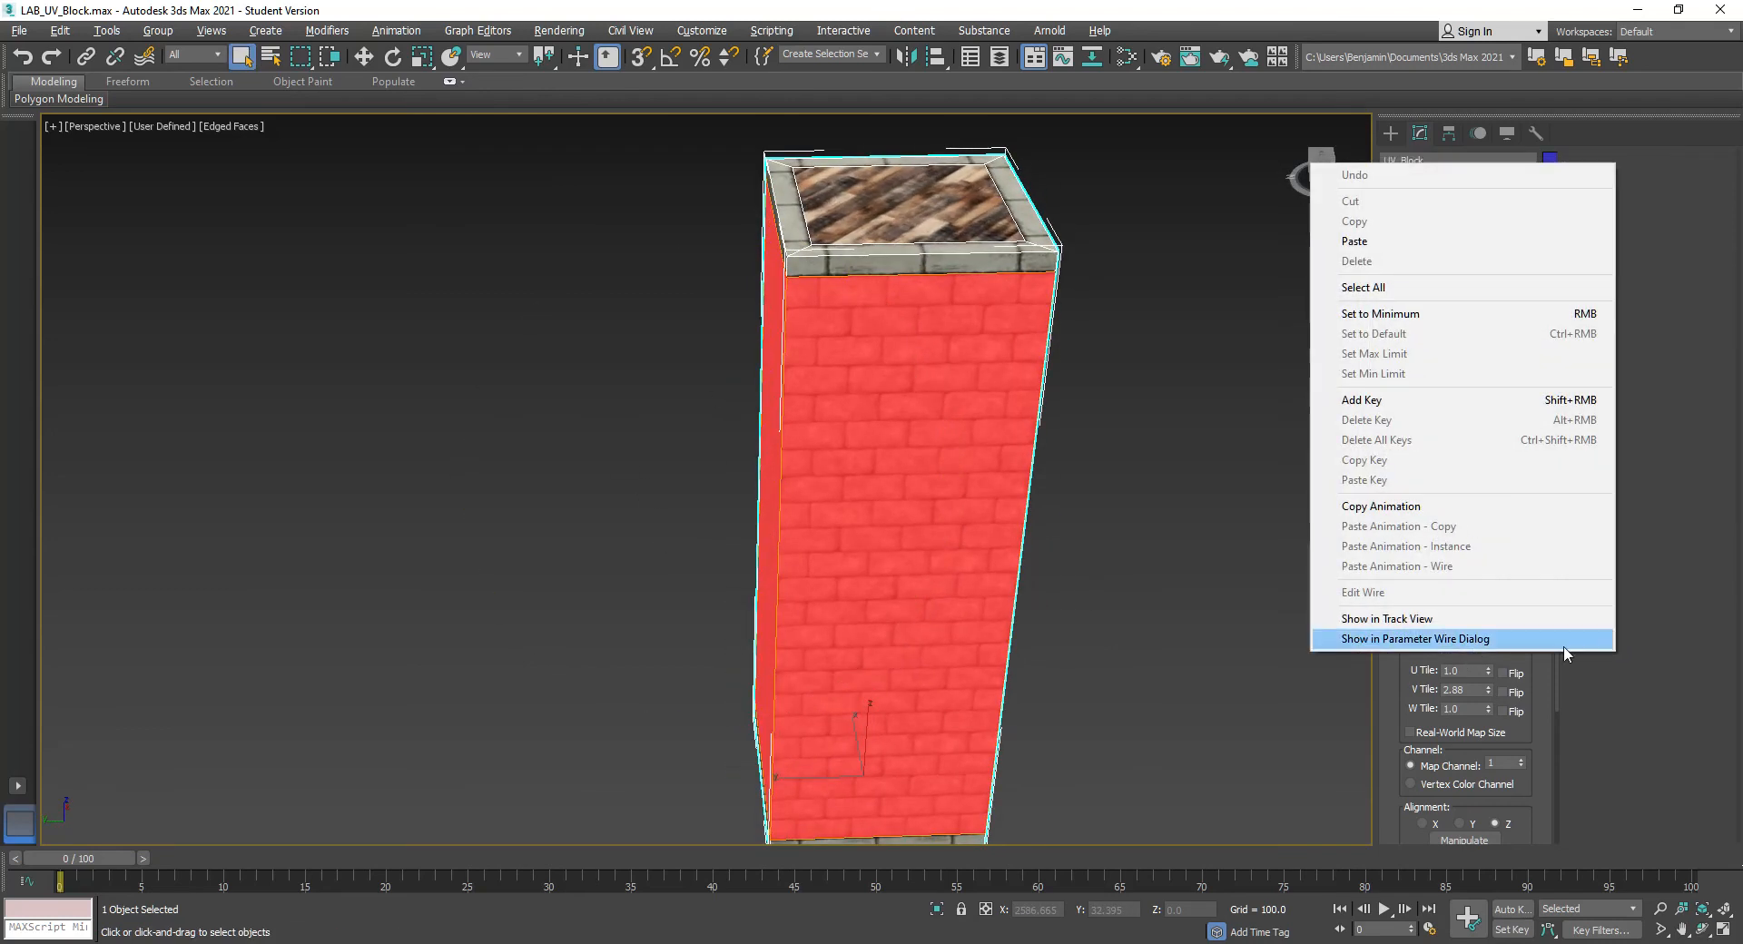
left_click(1723, 574)
left_click(1482, 627)
key("ctrl+c")
double_click(1472, 646)
key("ctrl+v")
key("Return")
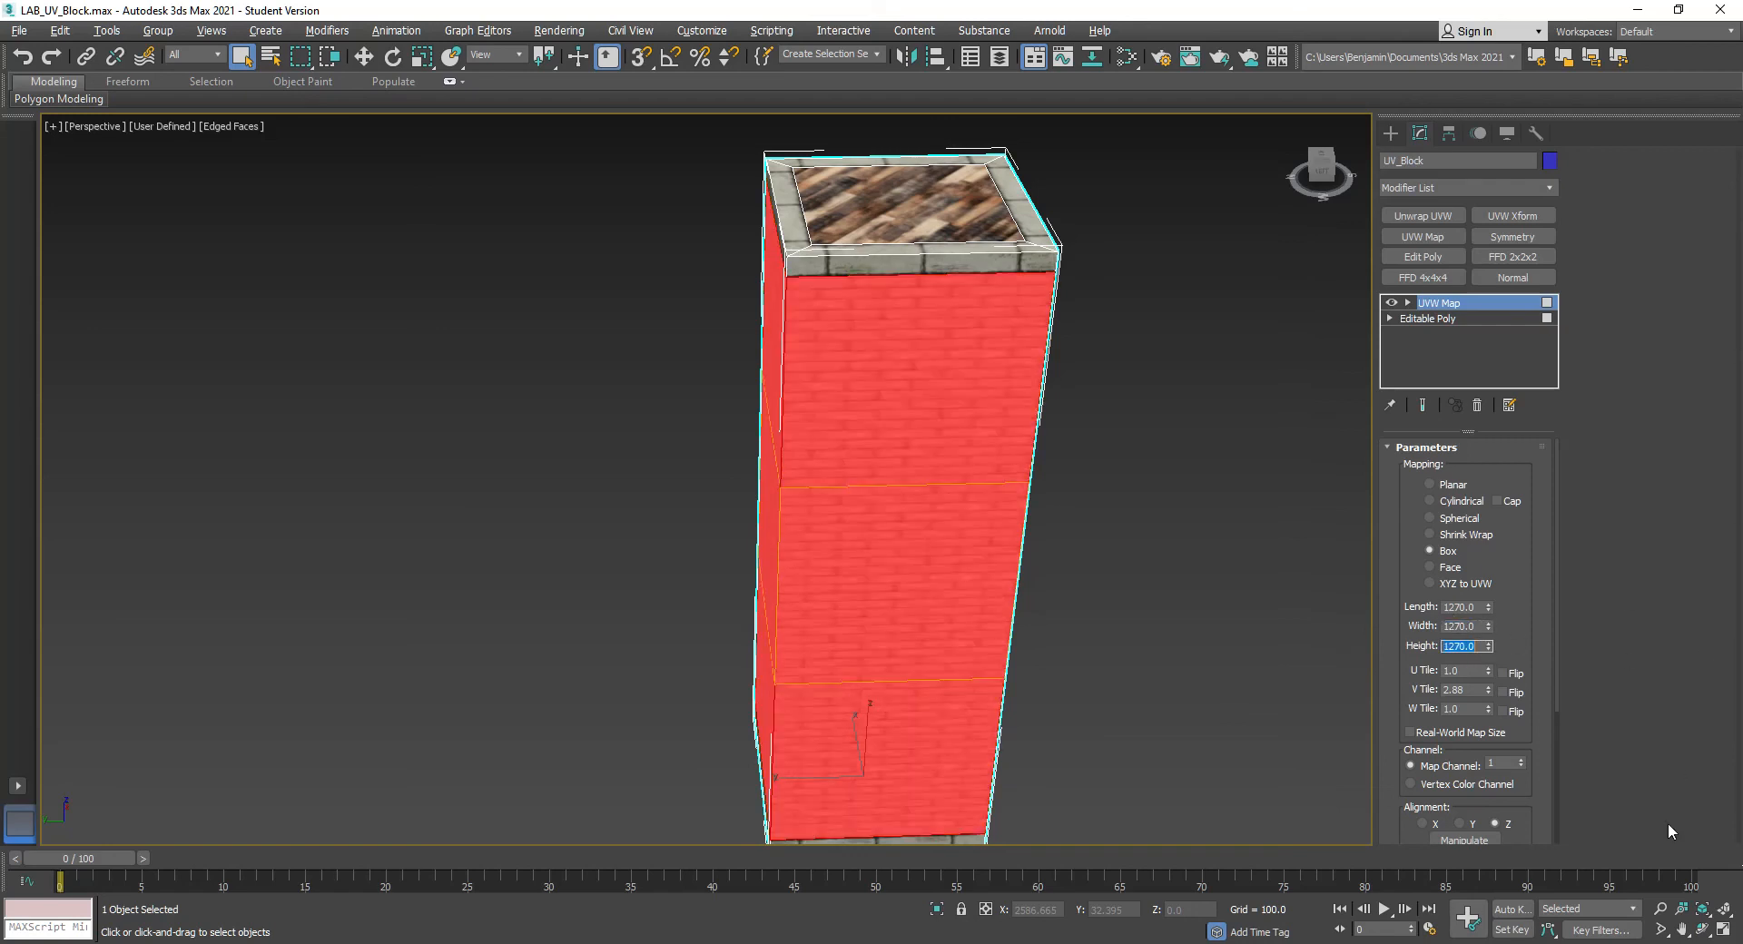
double_click(1464, 690)
type("1")
key("Return")
Convert the block to Editable Poly to collapse the UVW Map modifier
right_click(947, 390)
mouse_move(980, 569)
left_click(1171, 588)
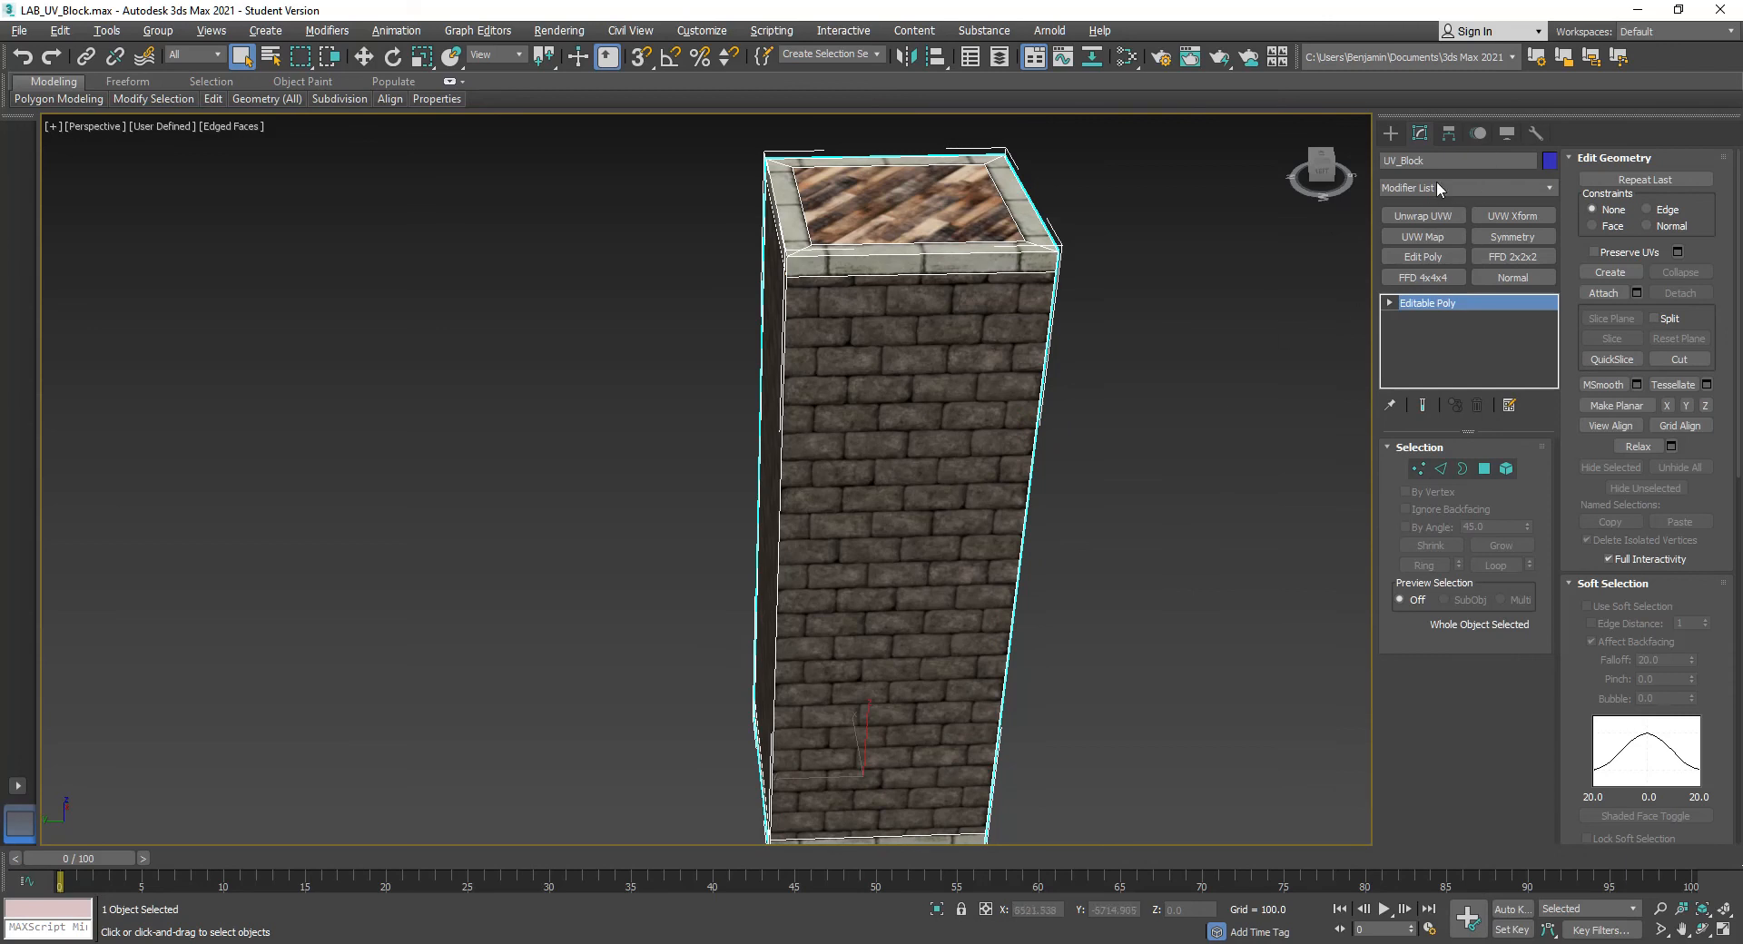
Add an Unwrap UVW modifier, open the UV editor and filter it to the C_BRICK material, ID 3
left_click(1420, 213)
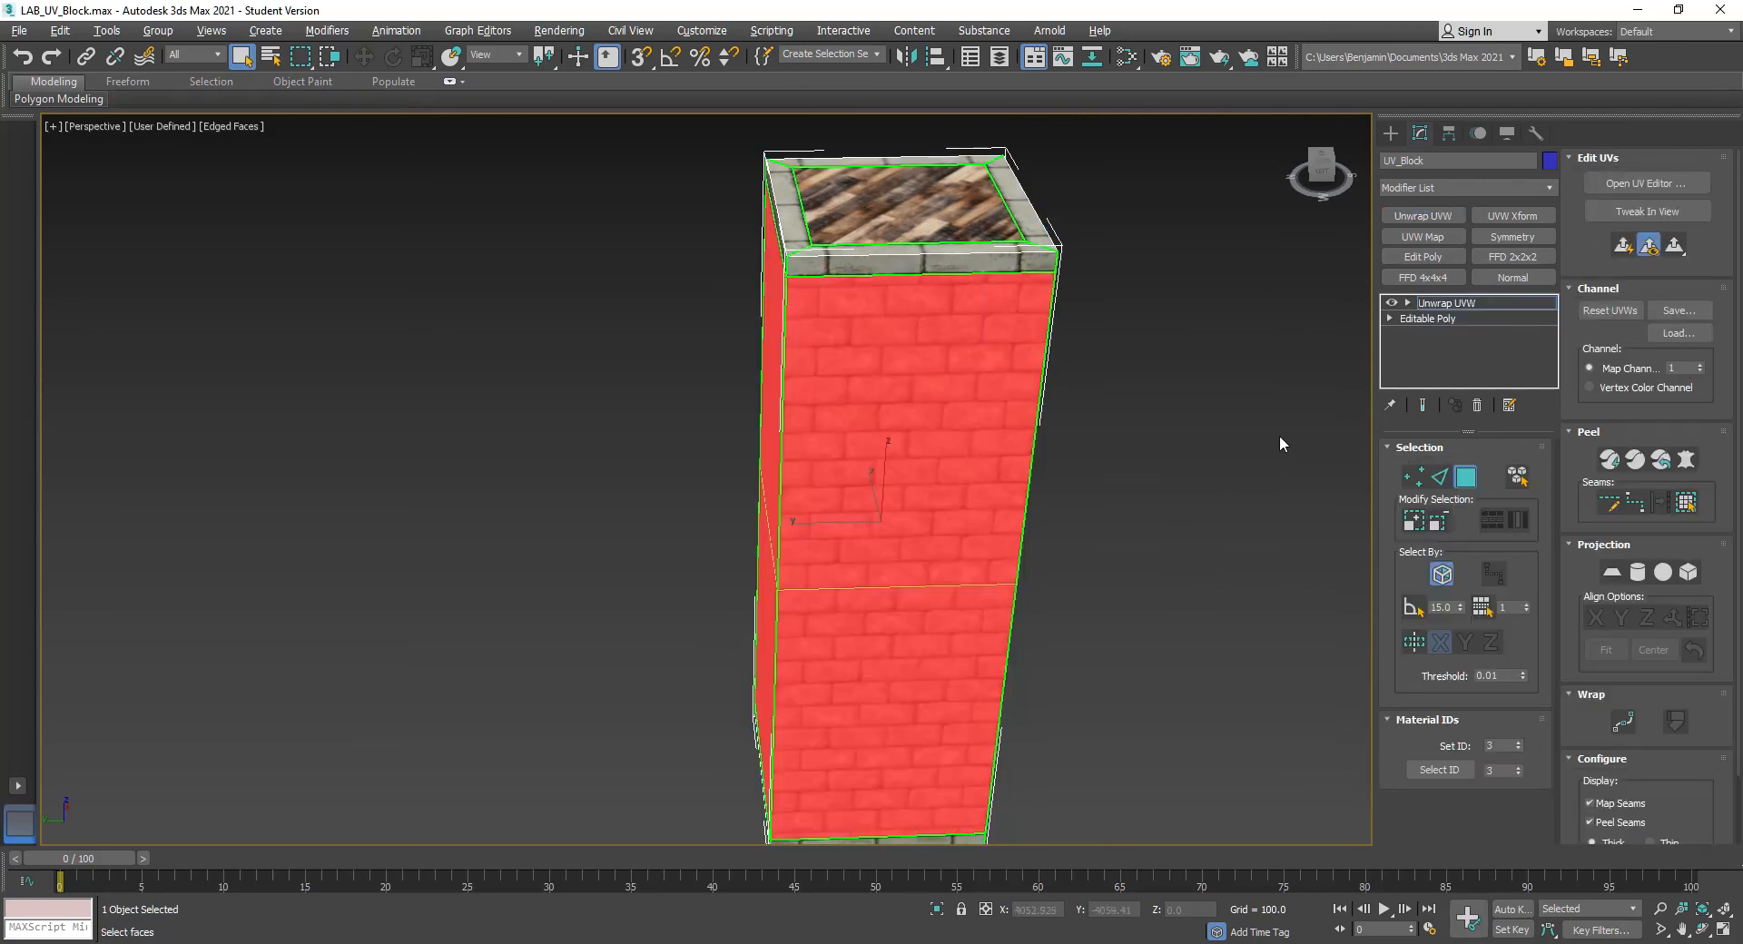
left_click(1643, 184)
scroll(989, 278, "up", 5)
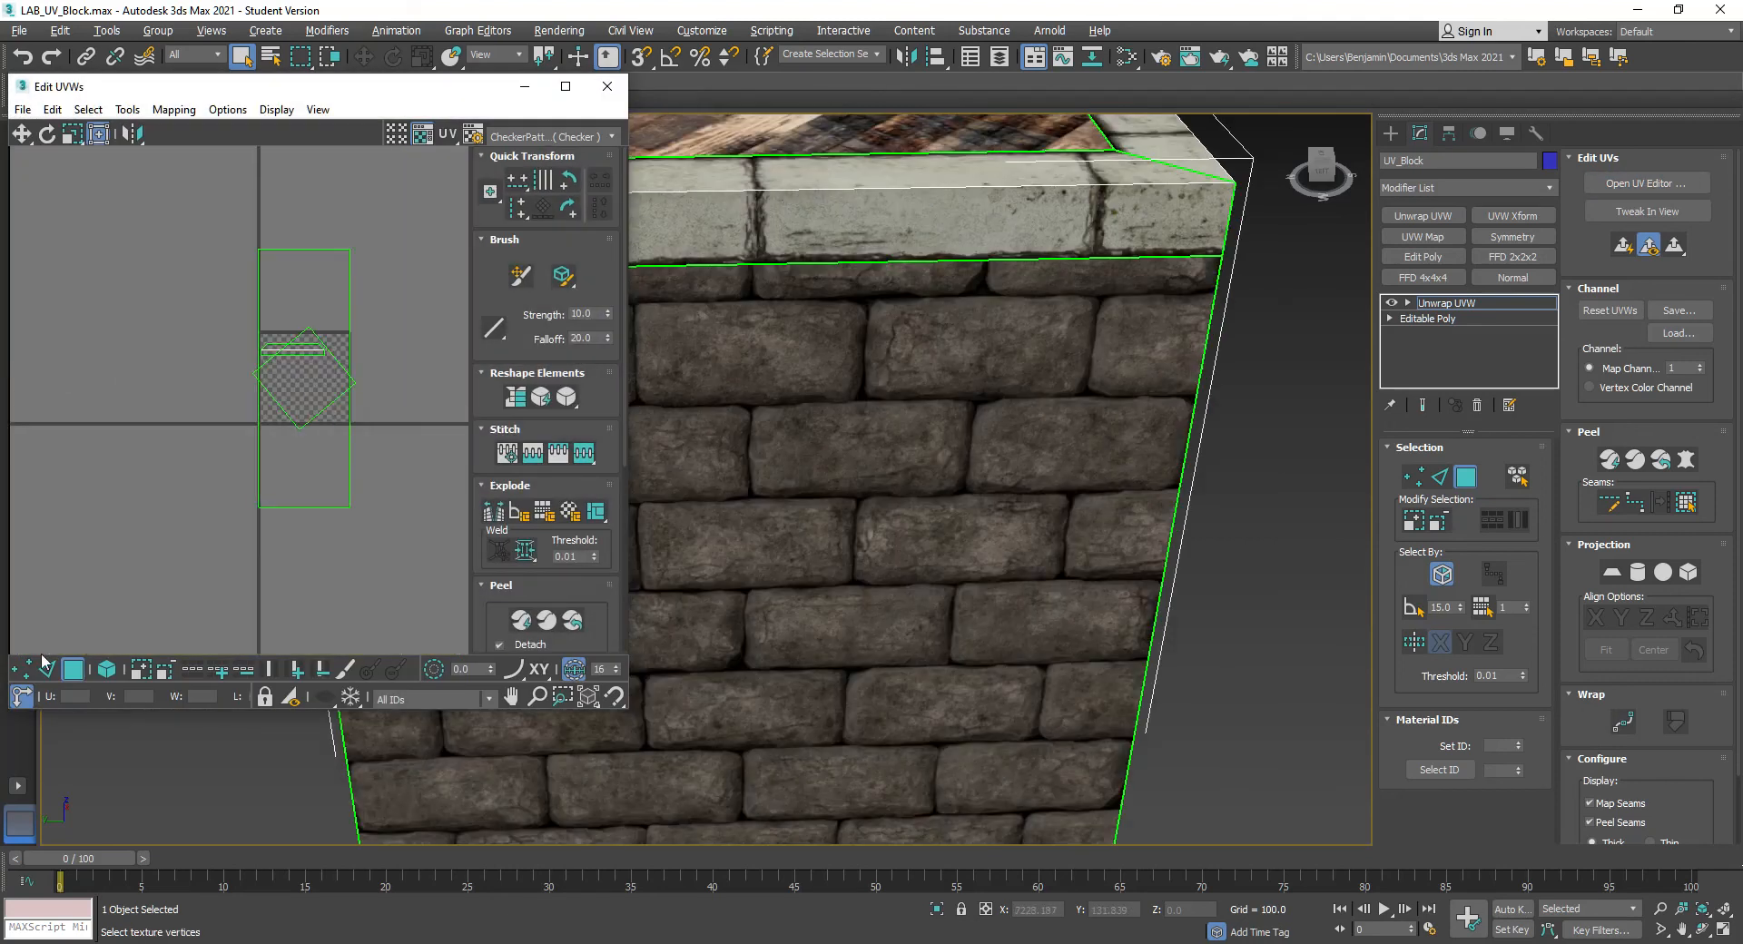
left_click(427, 698)
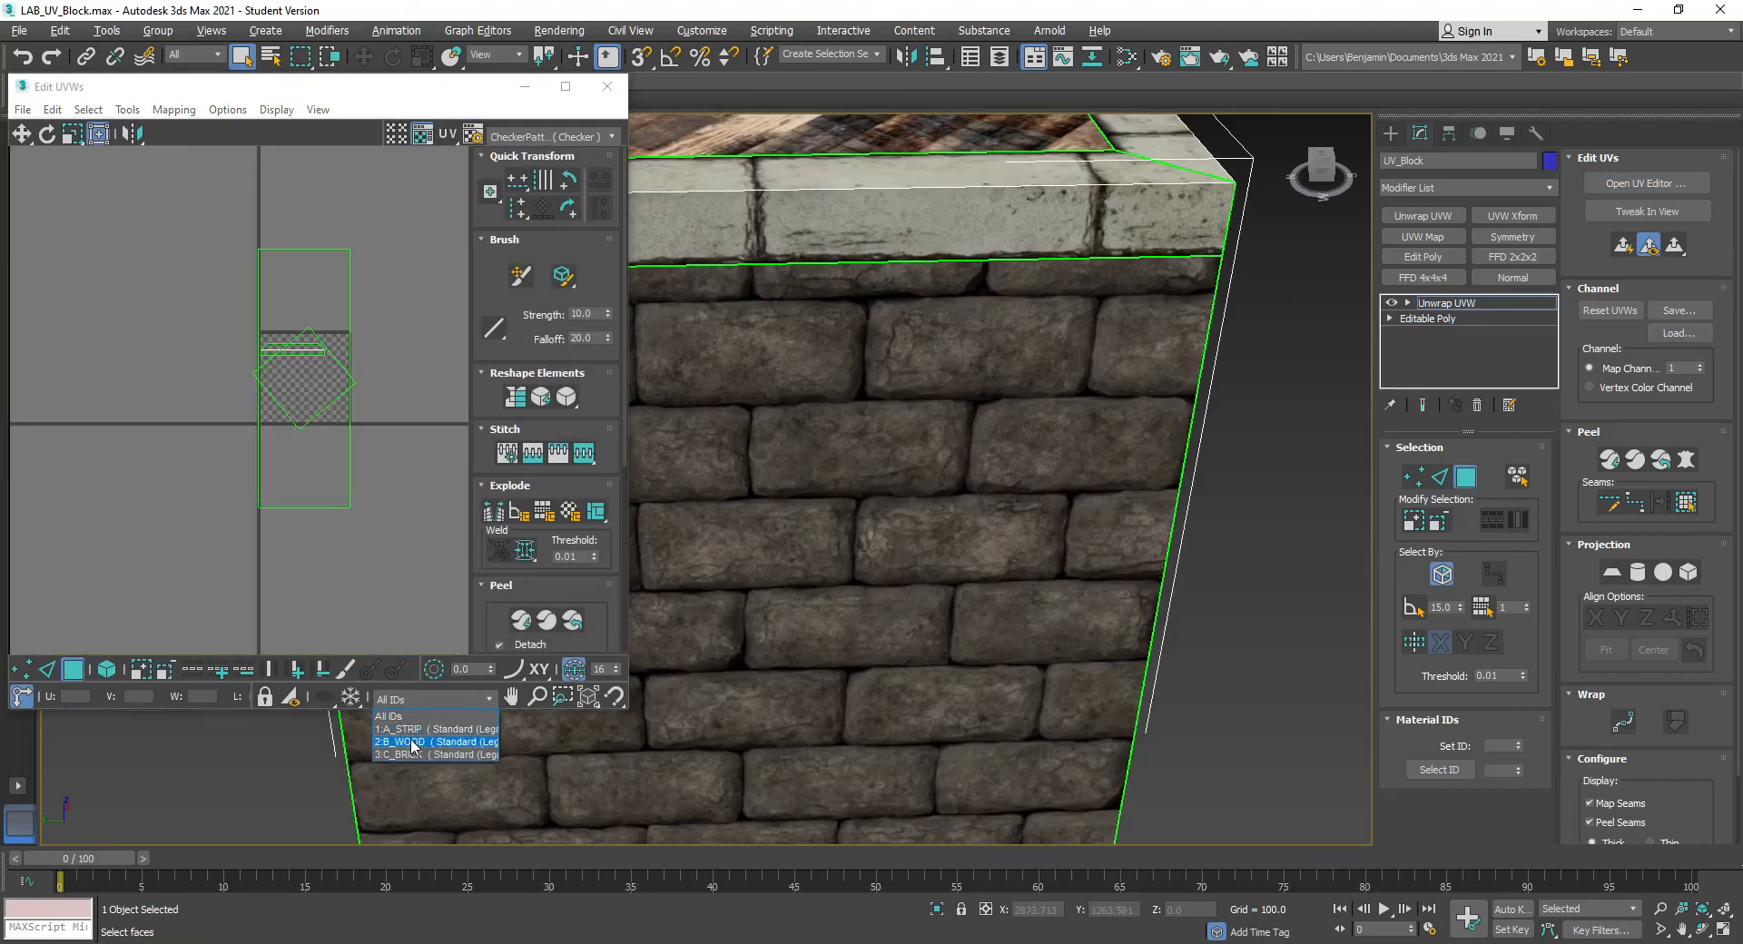
left_click(410, 754)
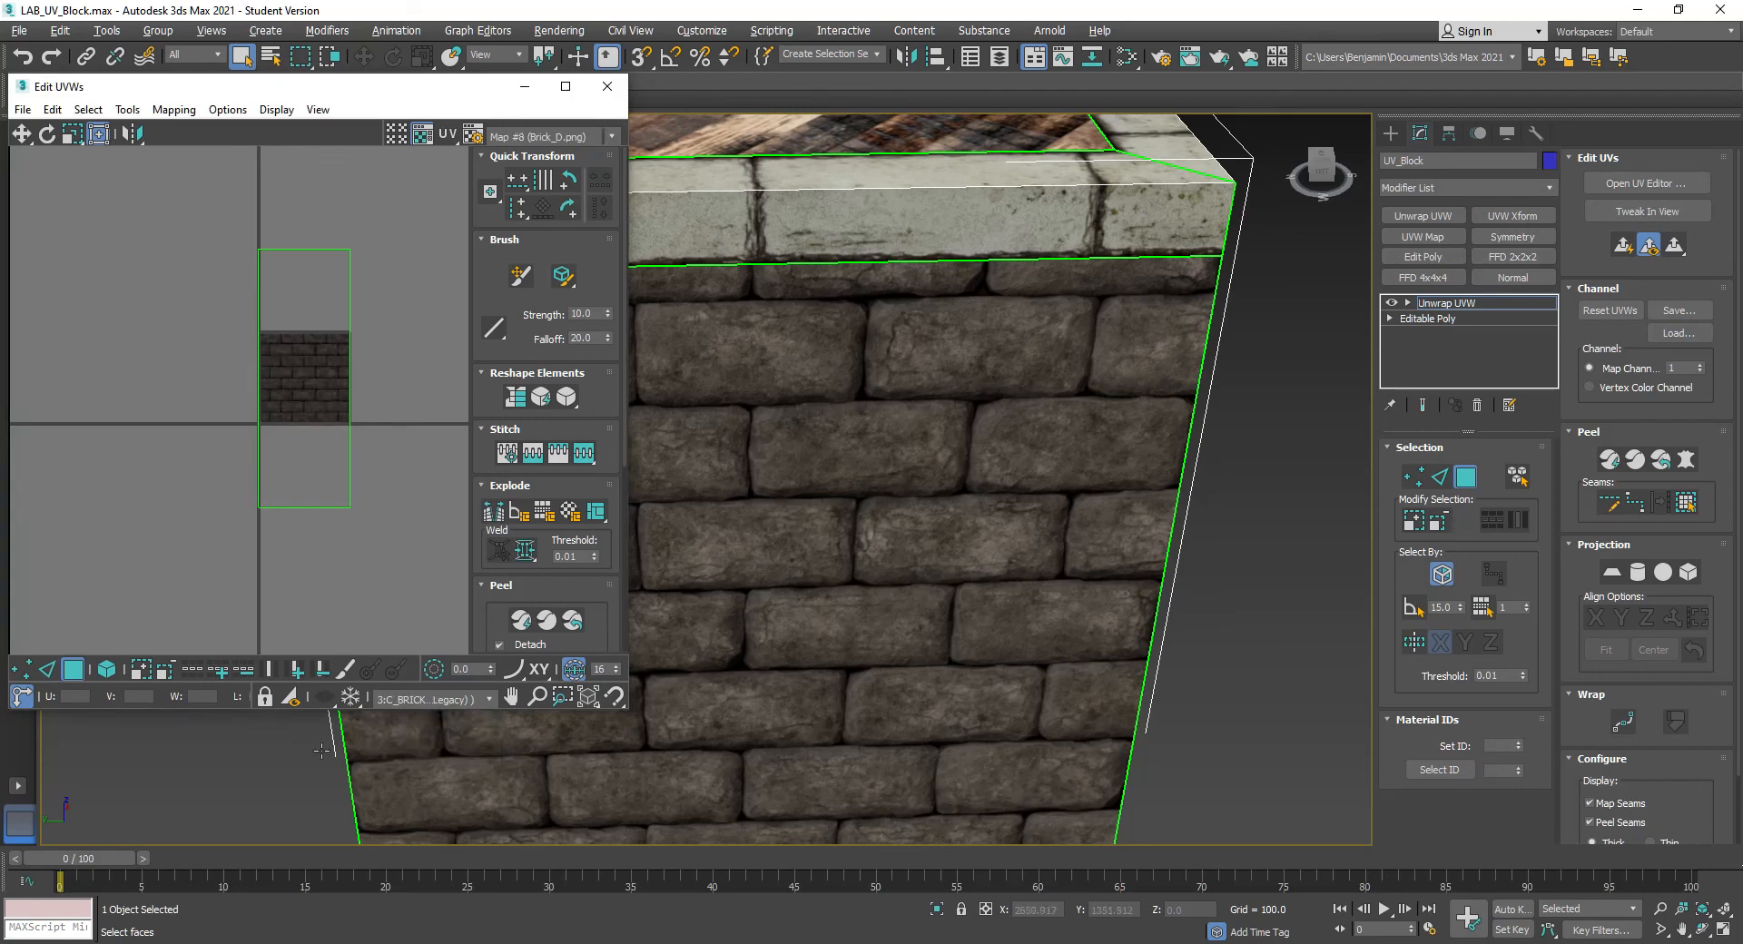
Select the upper UV vertices of the brick shell in absolute mode and set their V coordinate to 2
left_click(21, 697)
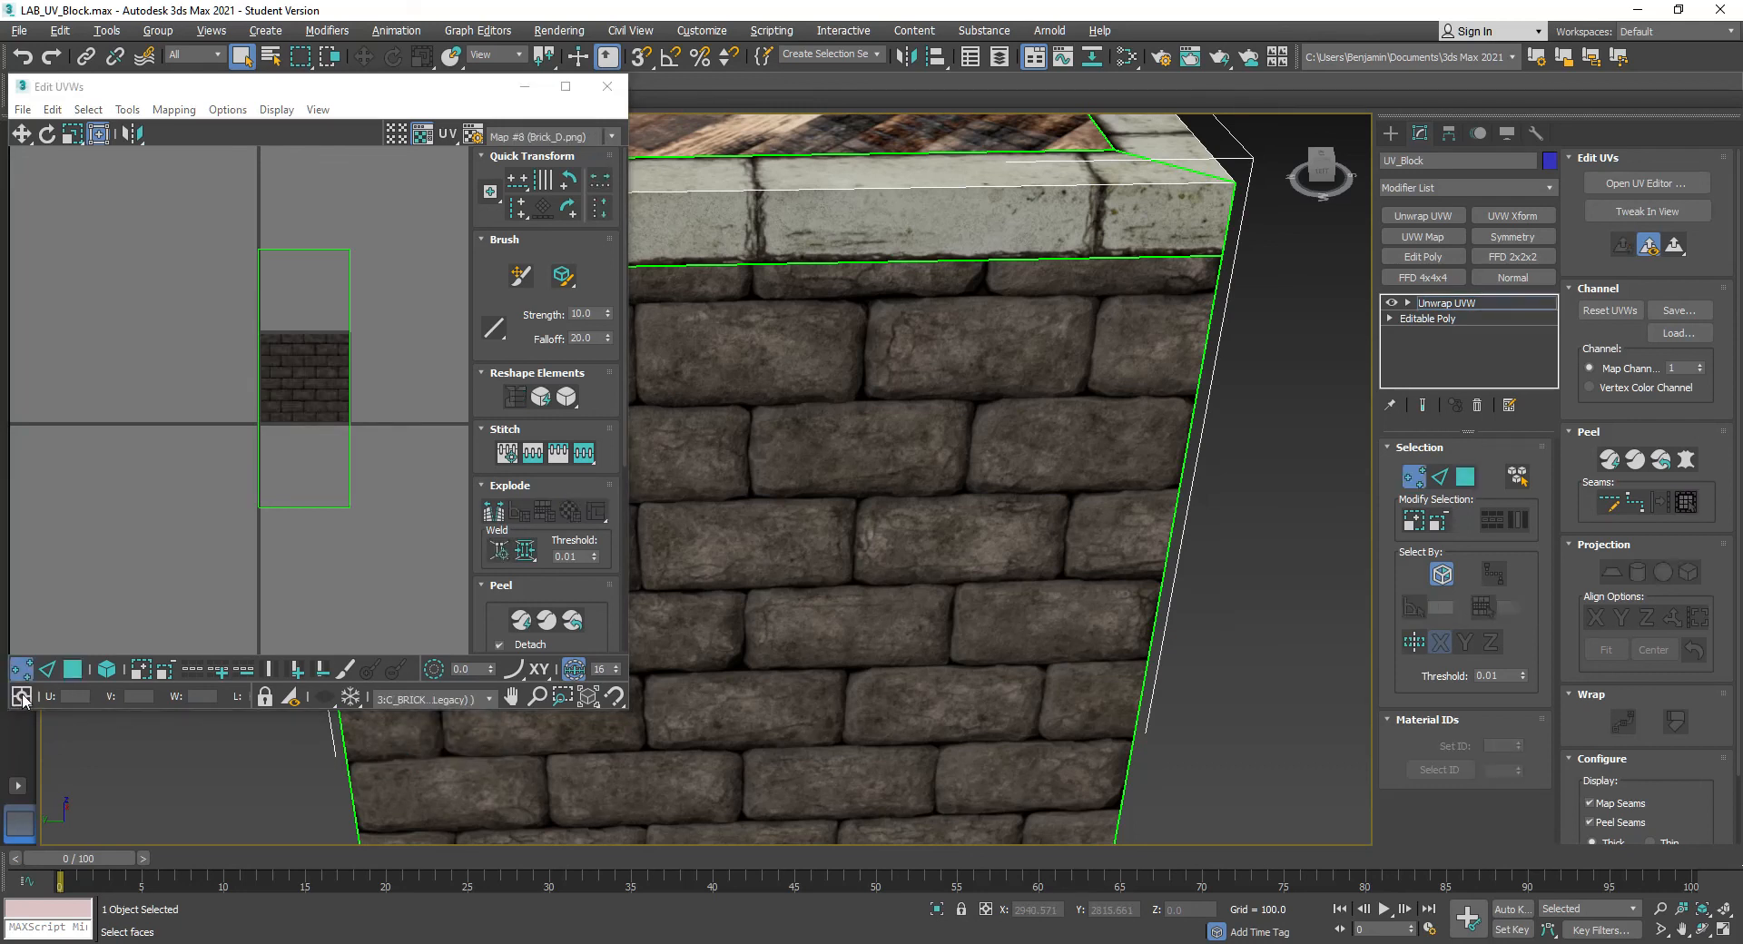
left_click_drag(205, 214, 418, 287)
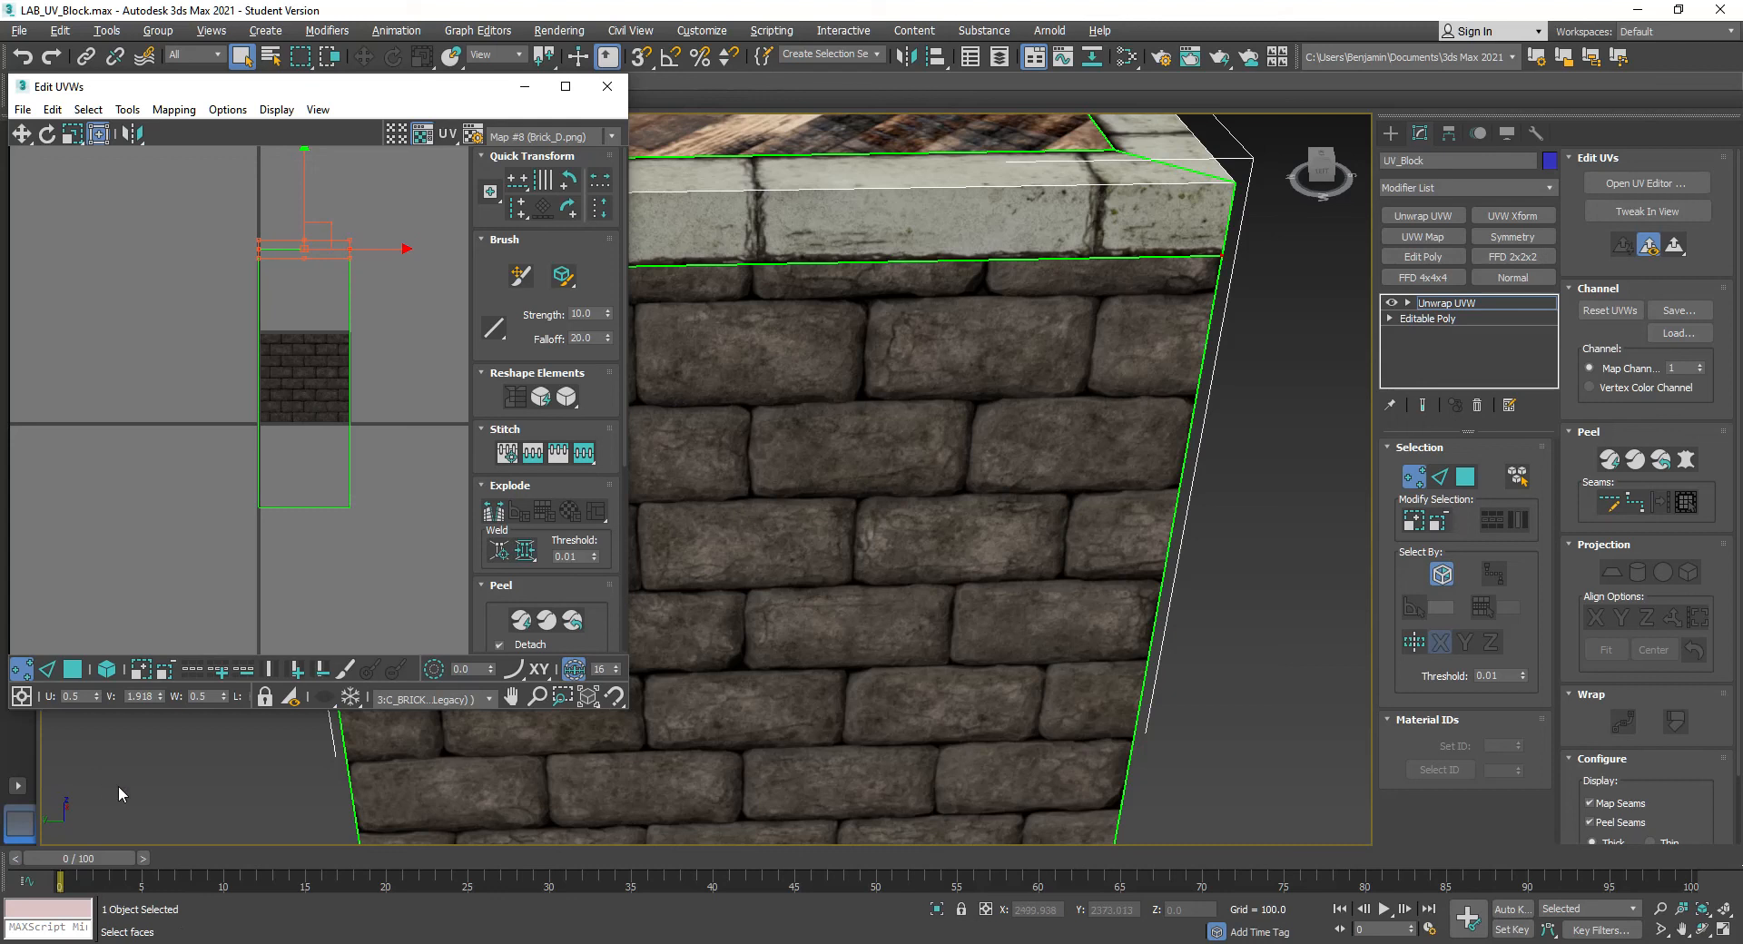
double_click(139, 697)
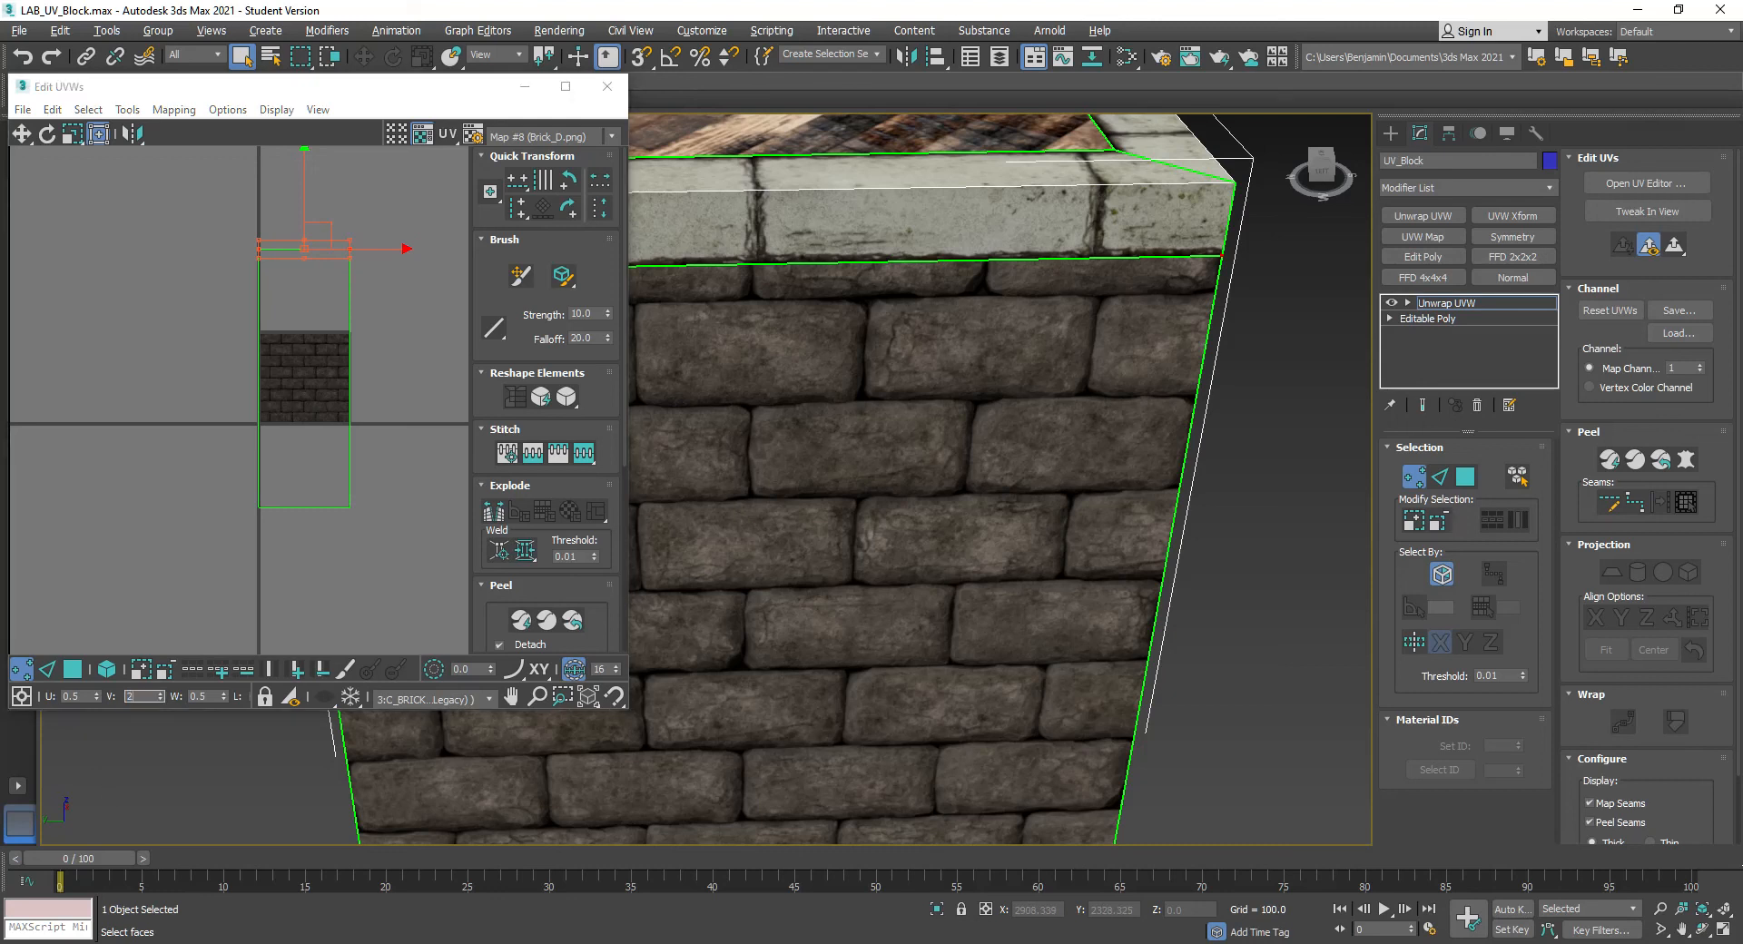
type("2")
key("Return")
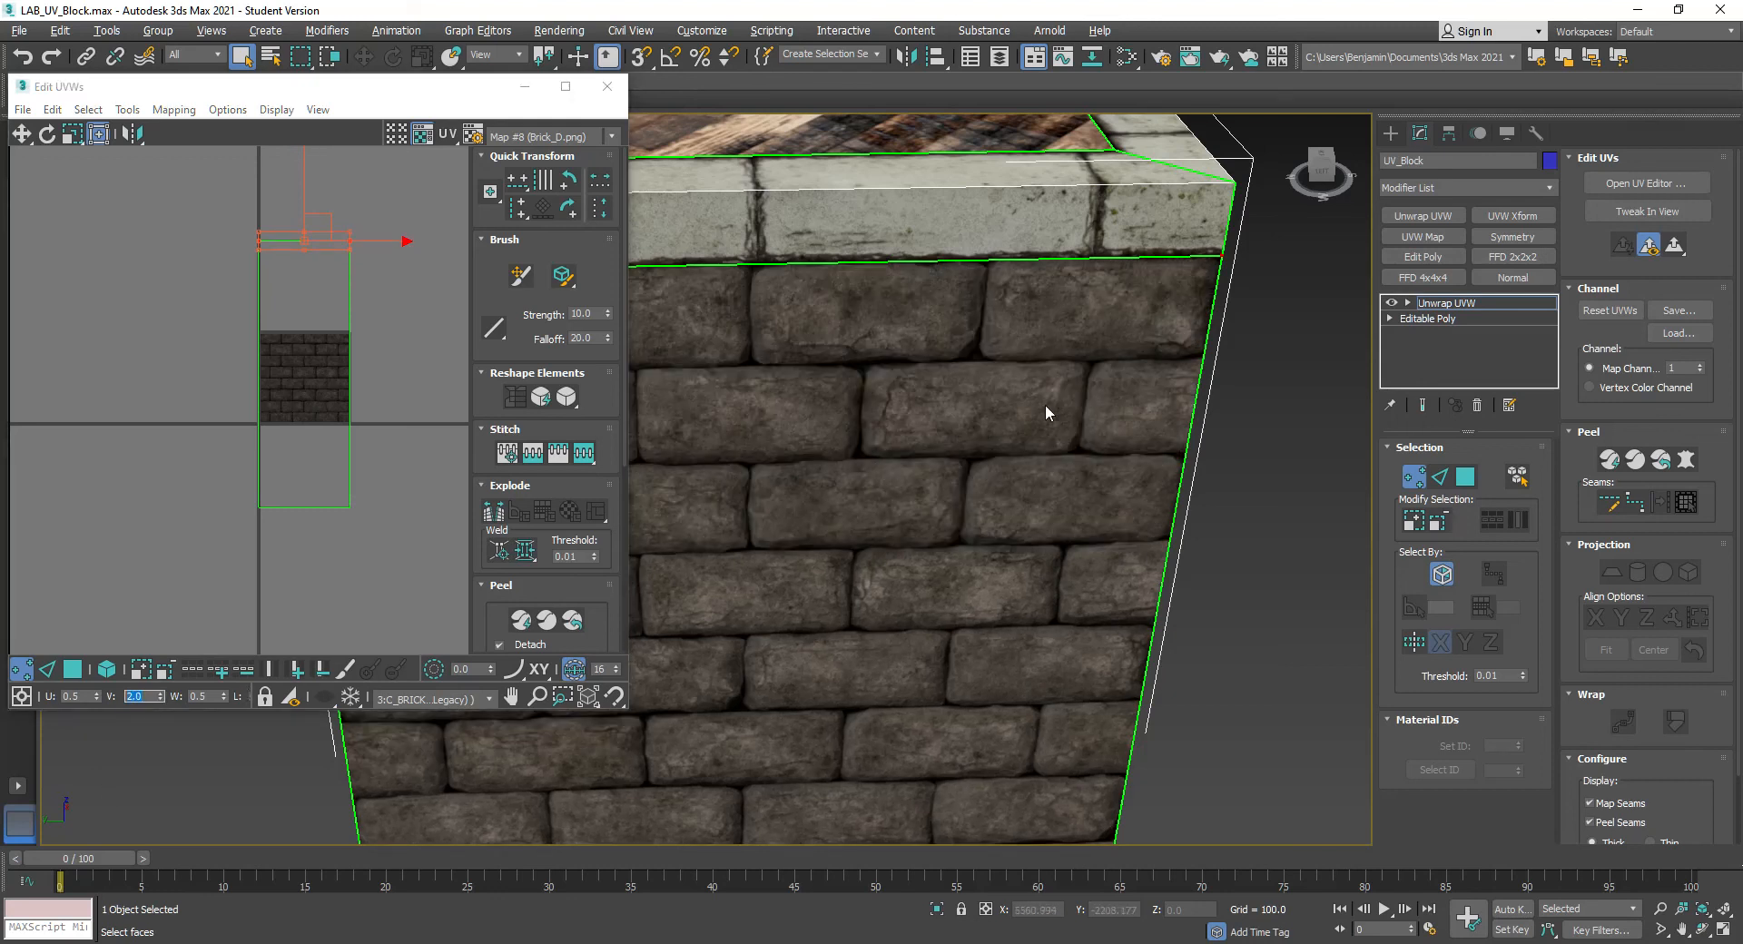
left_click(27, 58)
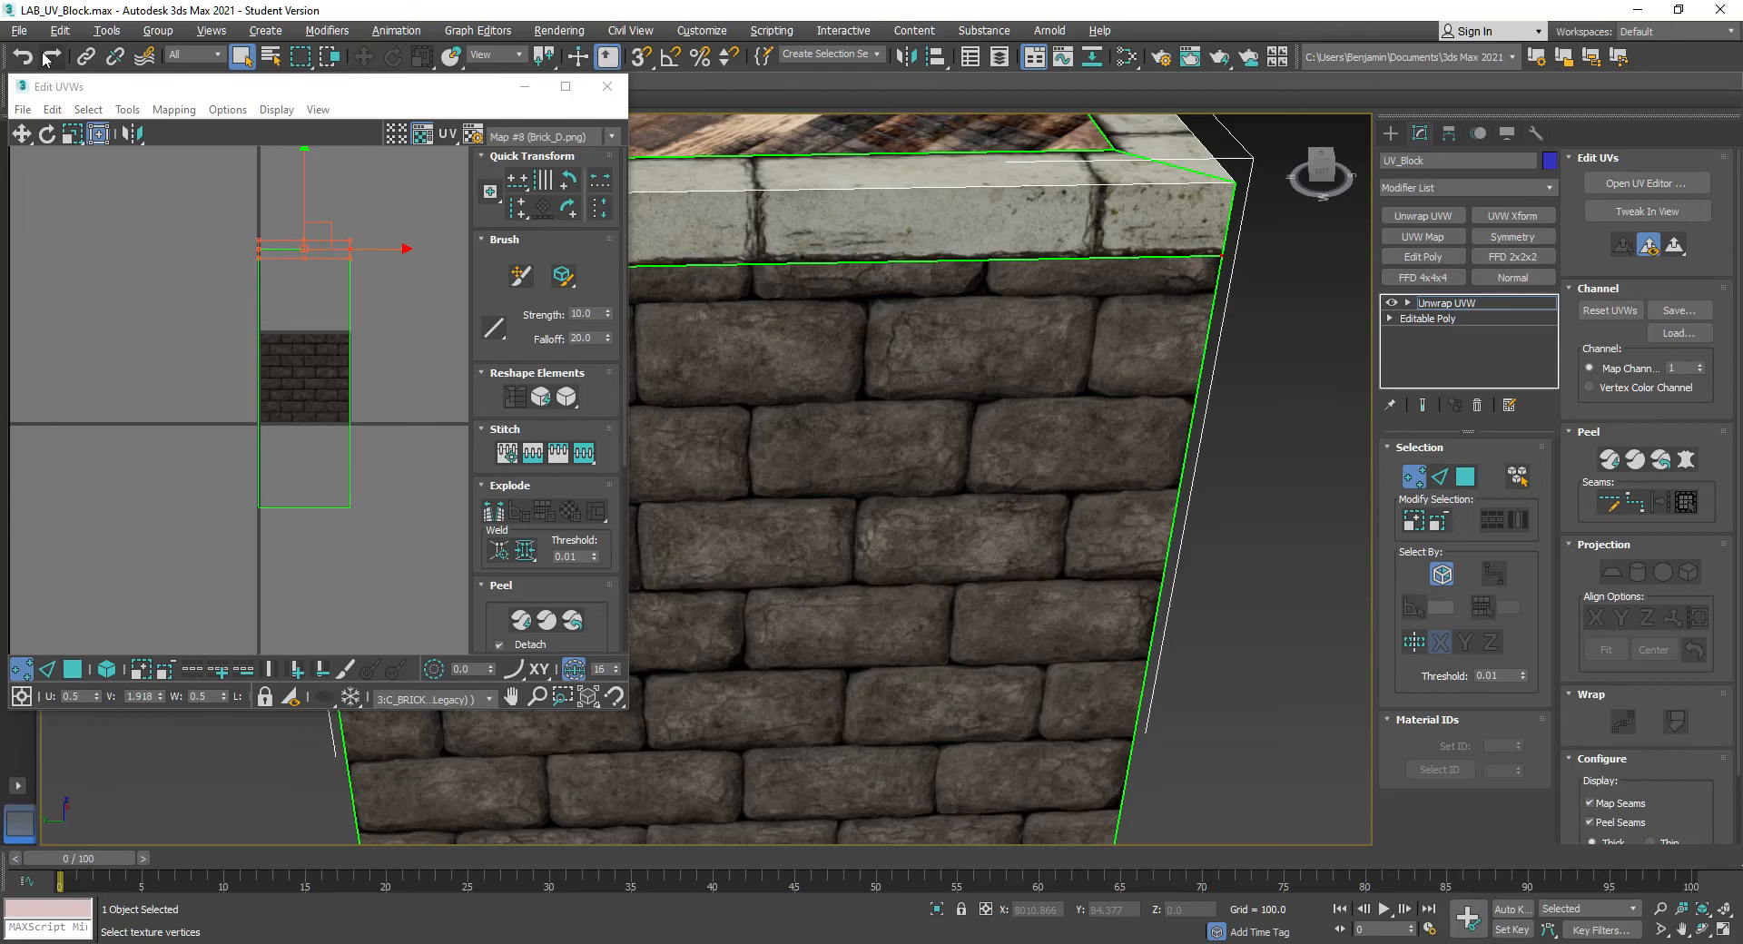
left_click(51, 56)
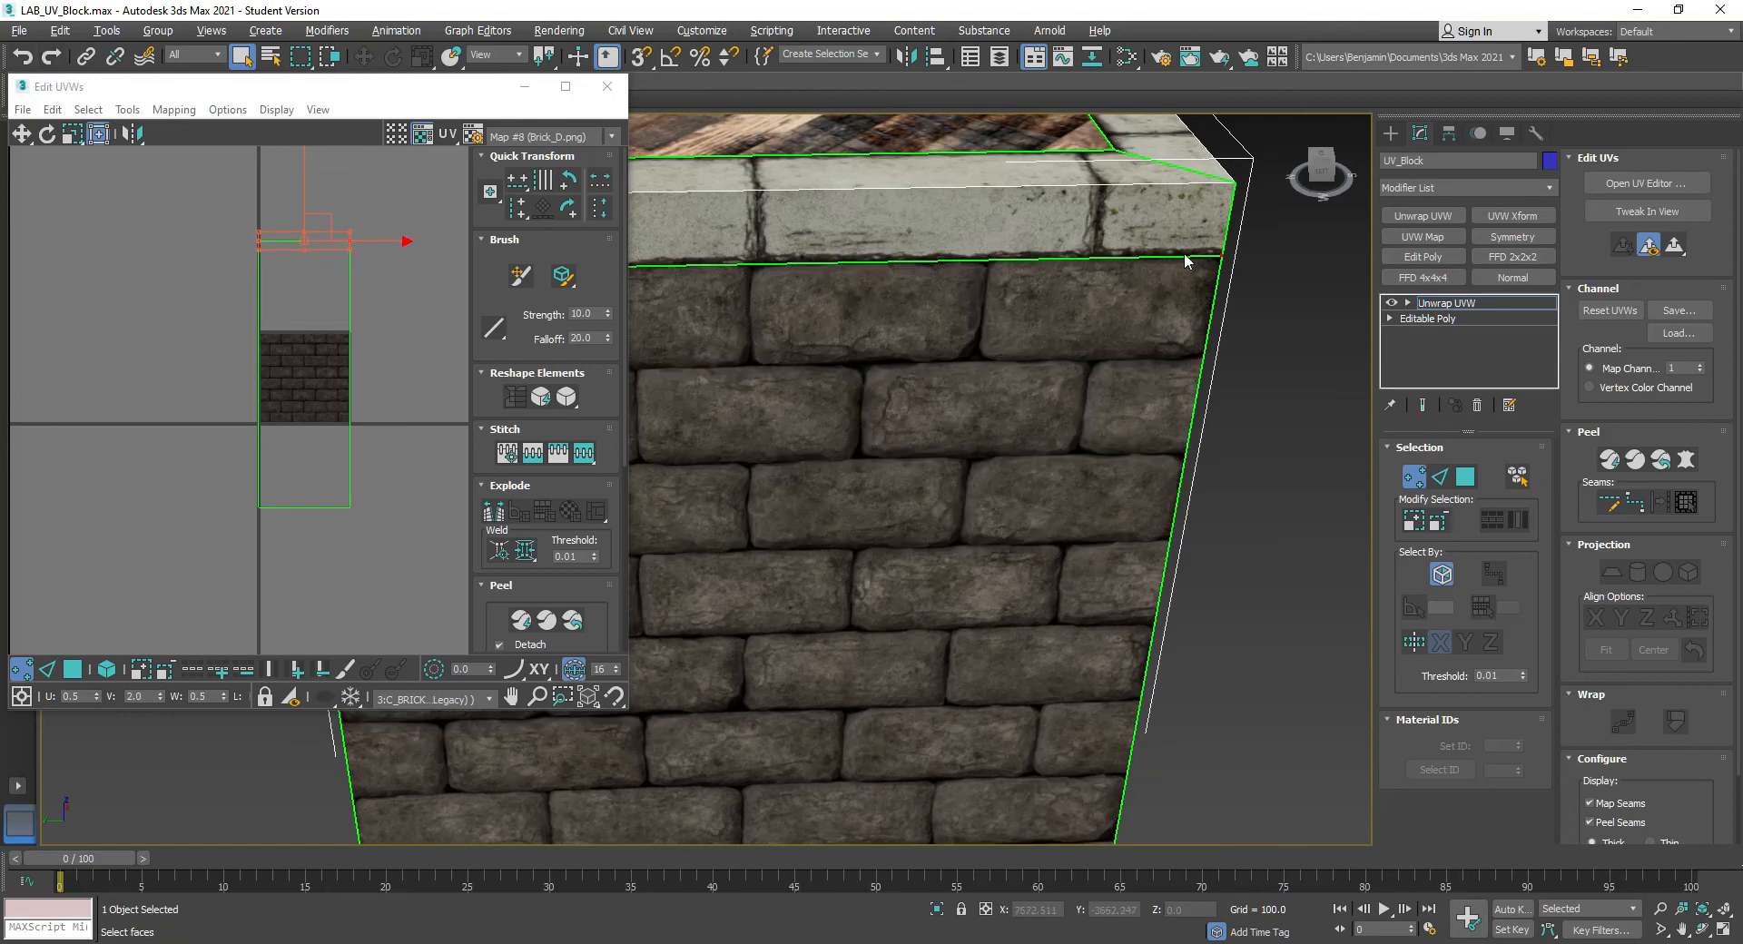
Select the lower UV vertices of the brick shell and set their V coordinate to -1
scroll(1184, 258, "up", 4)
scroll(1142, 237, "down", 6)
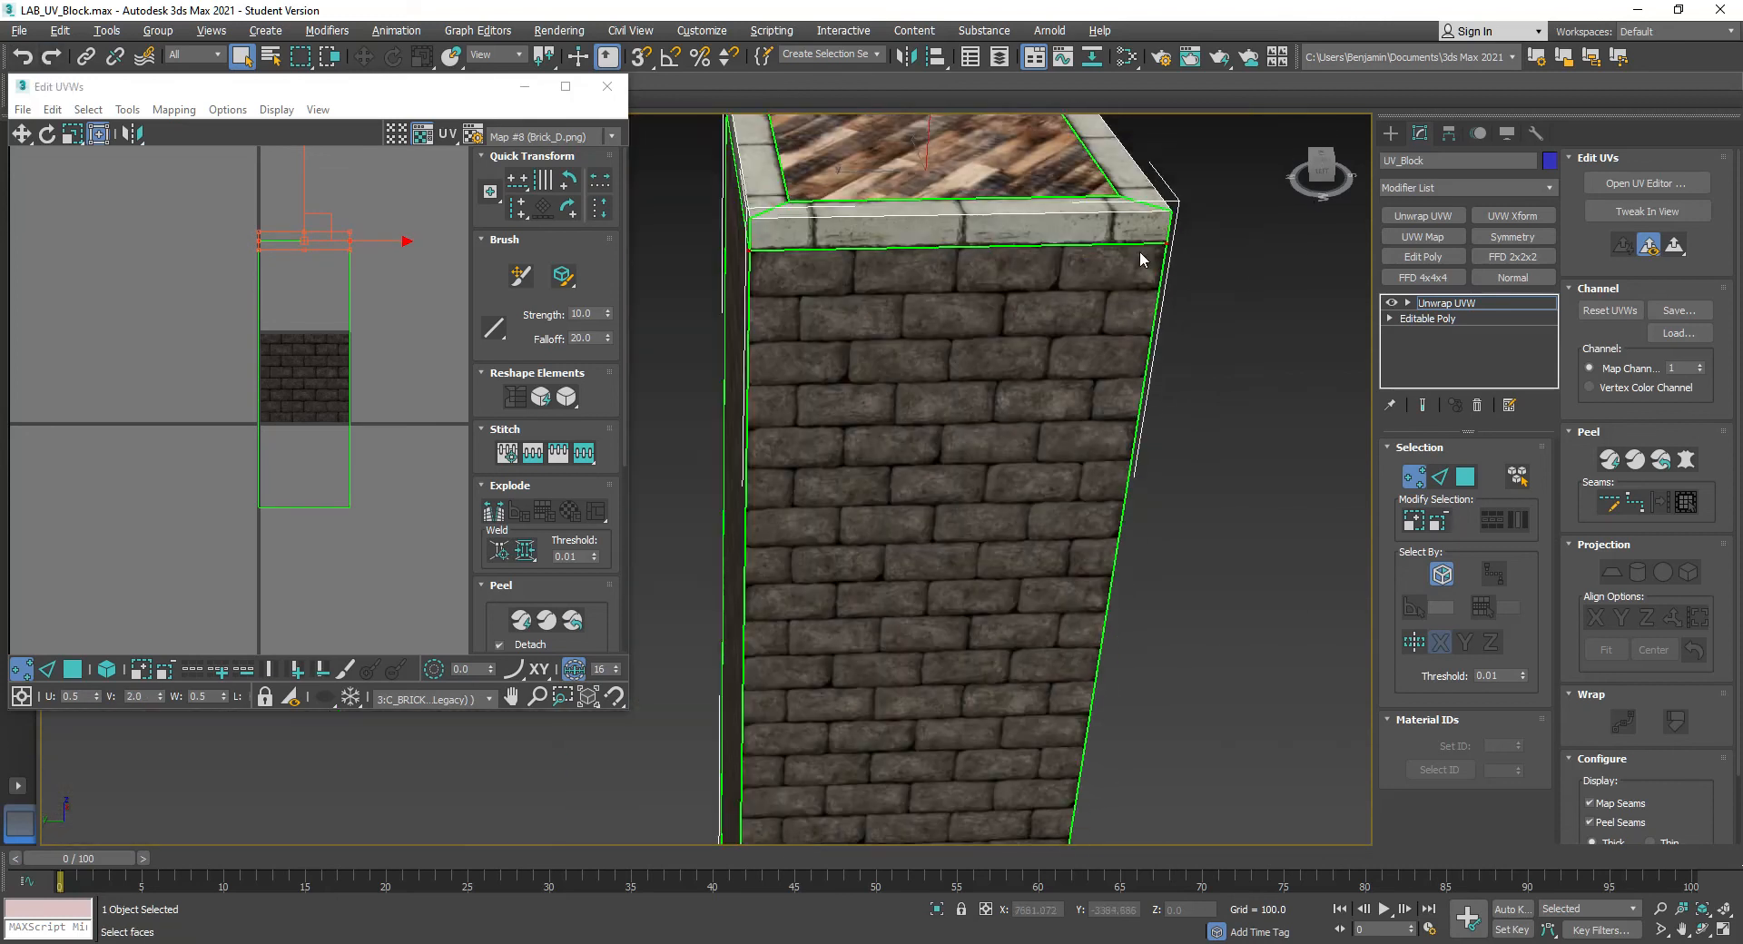
left_click_drag(185, 464, 513, 547)
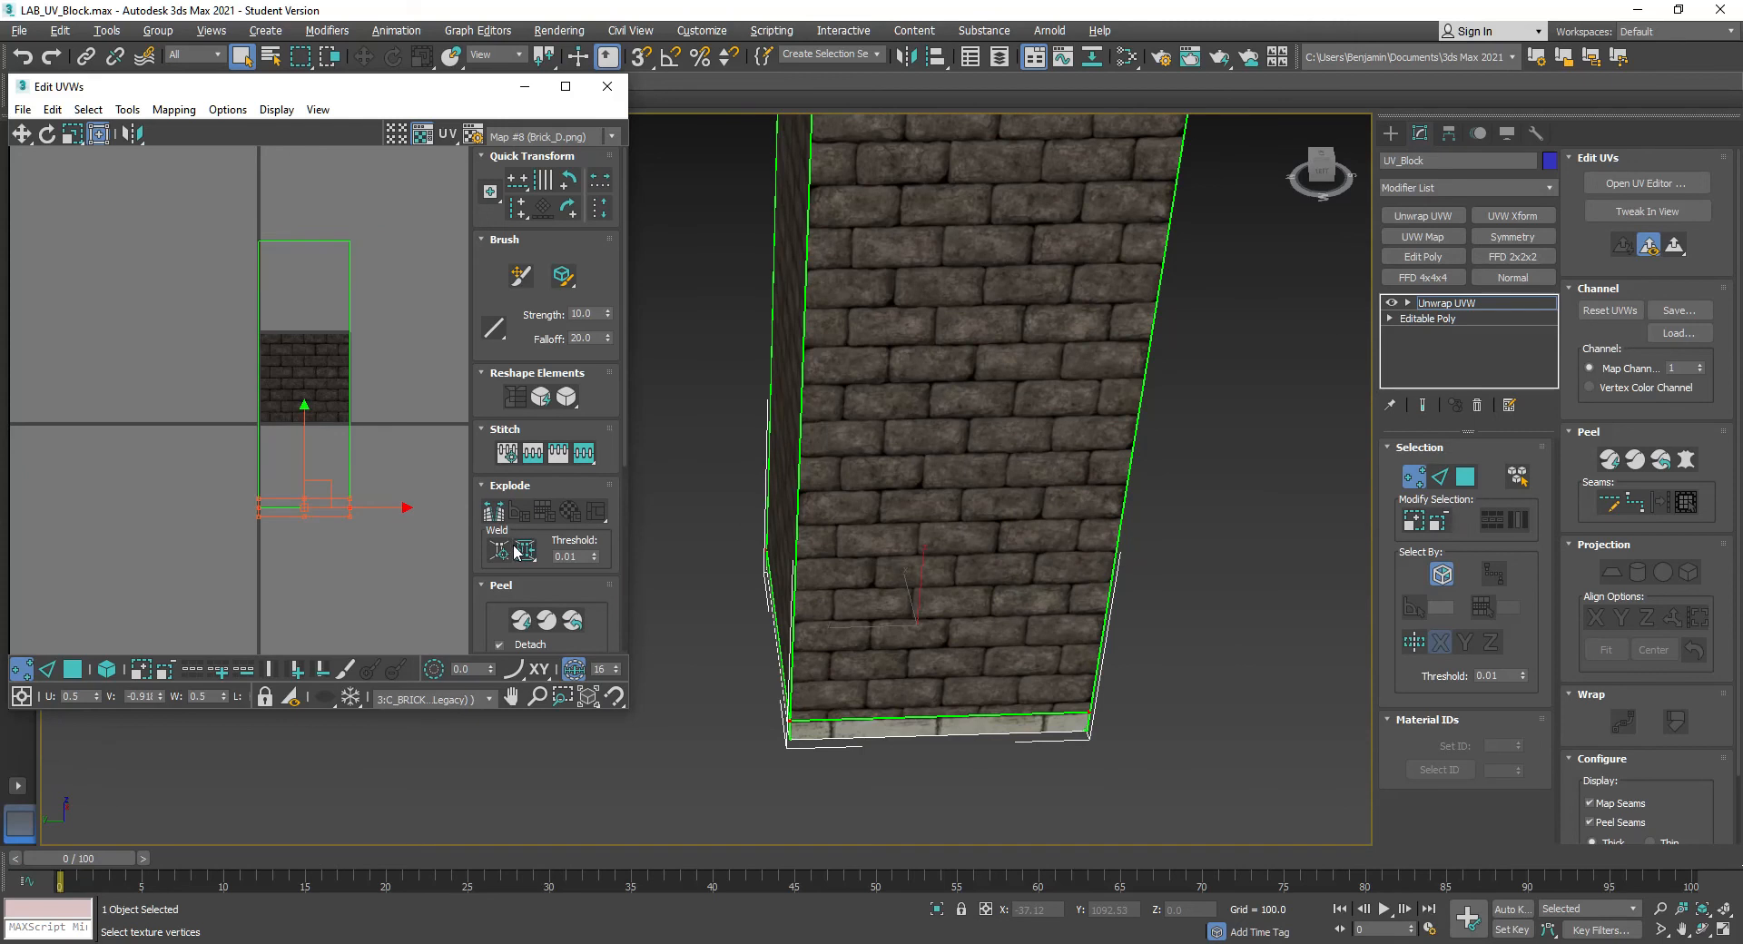
double_click(140, 700)
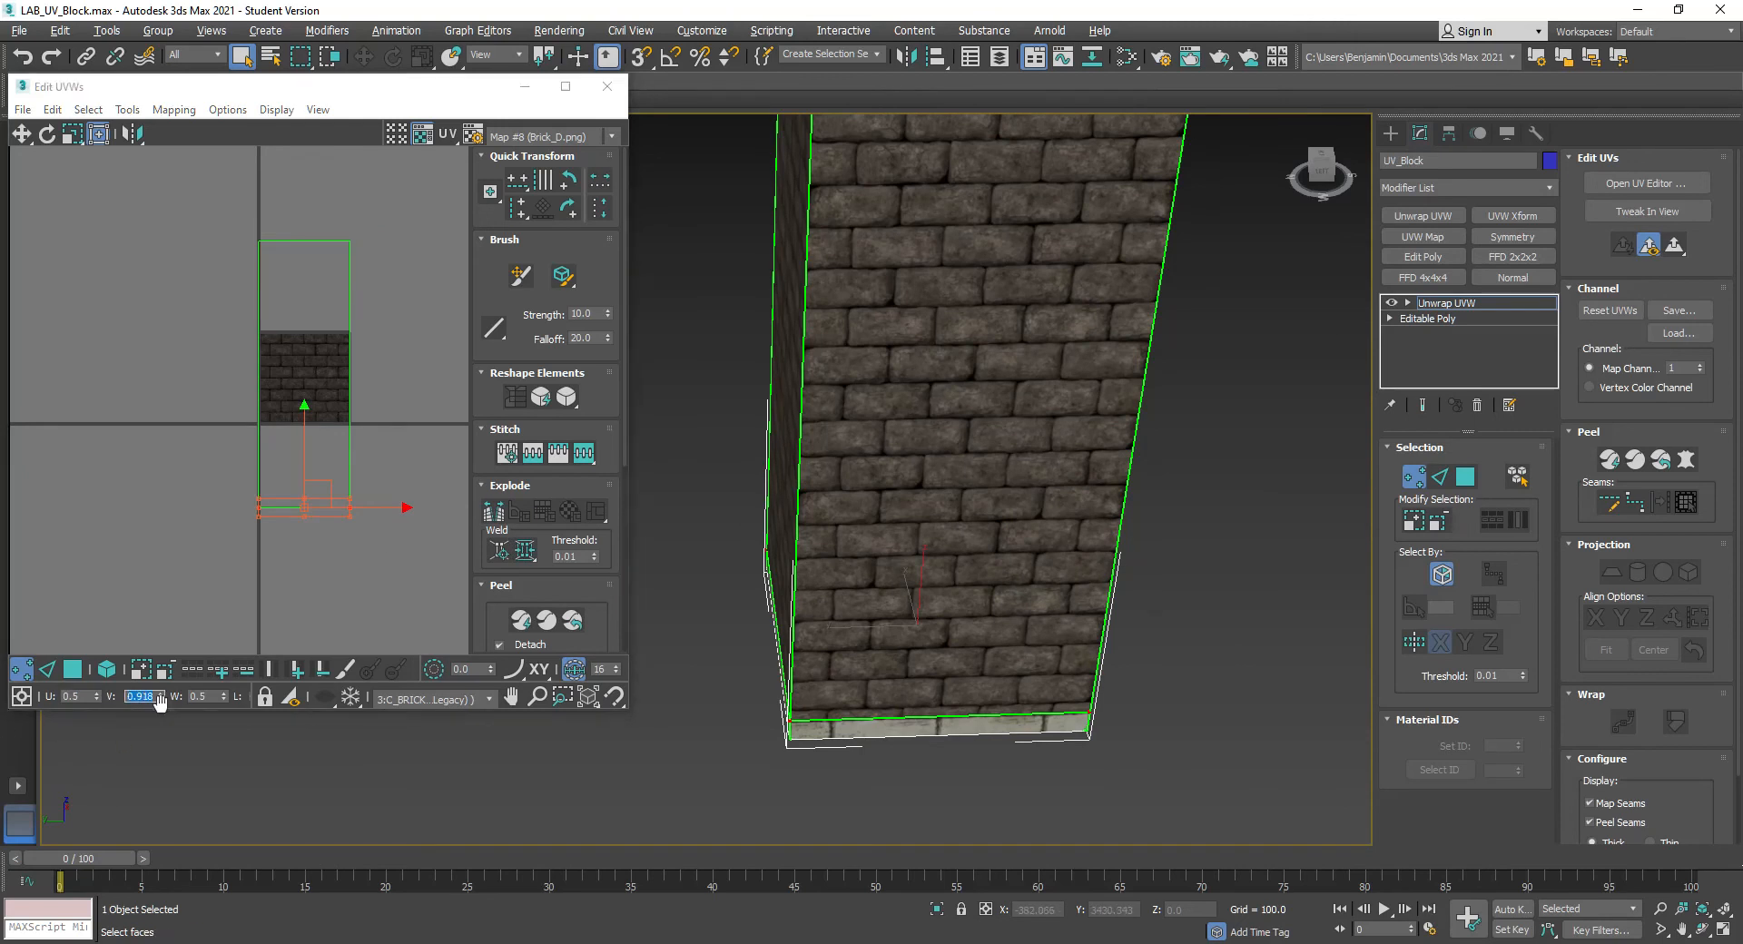
type("-1")
key("Escape")
type("-1")
key("Return")
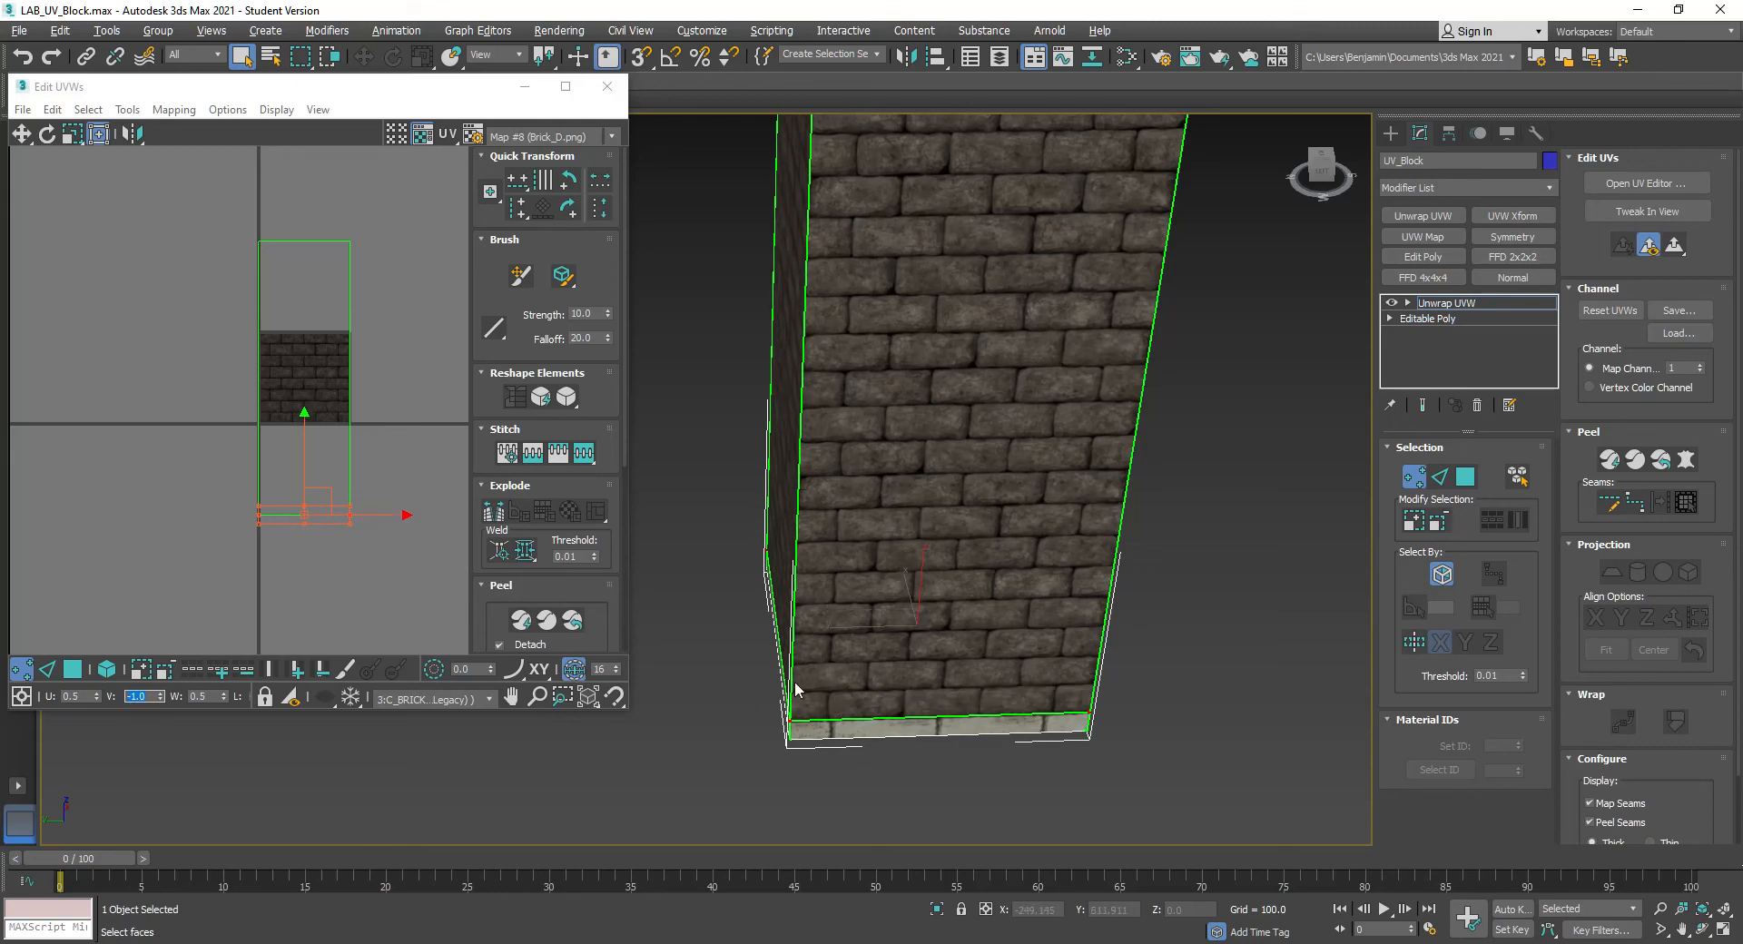
Convert the block to Editable Poly to collapse the Unwrap UVW modifier, and deselect it
right_click(907, 405)
mouse_move(1048, 588)
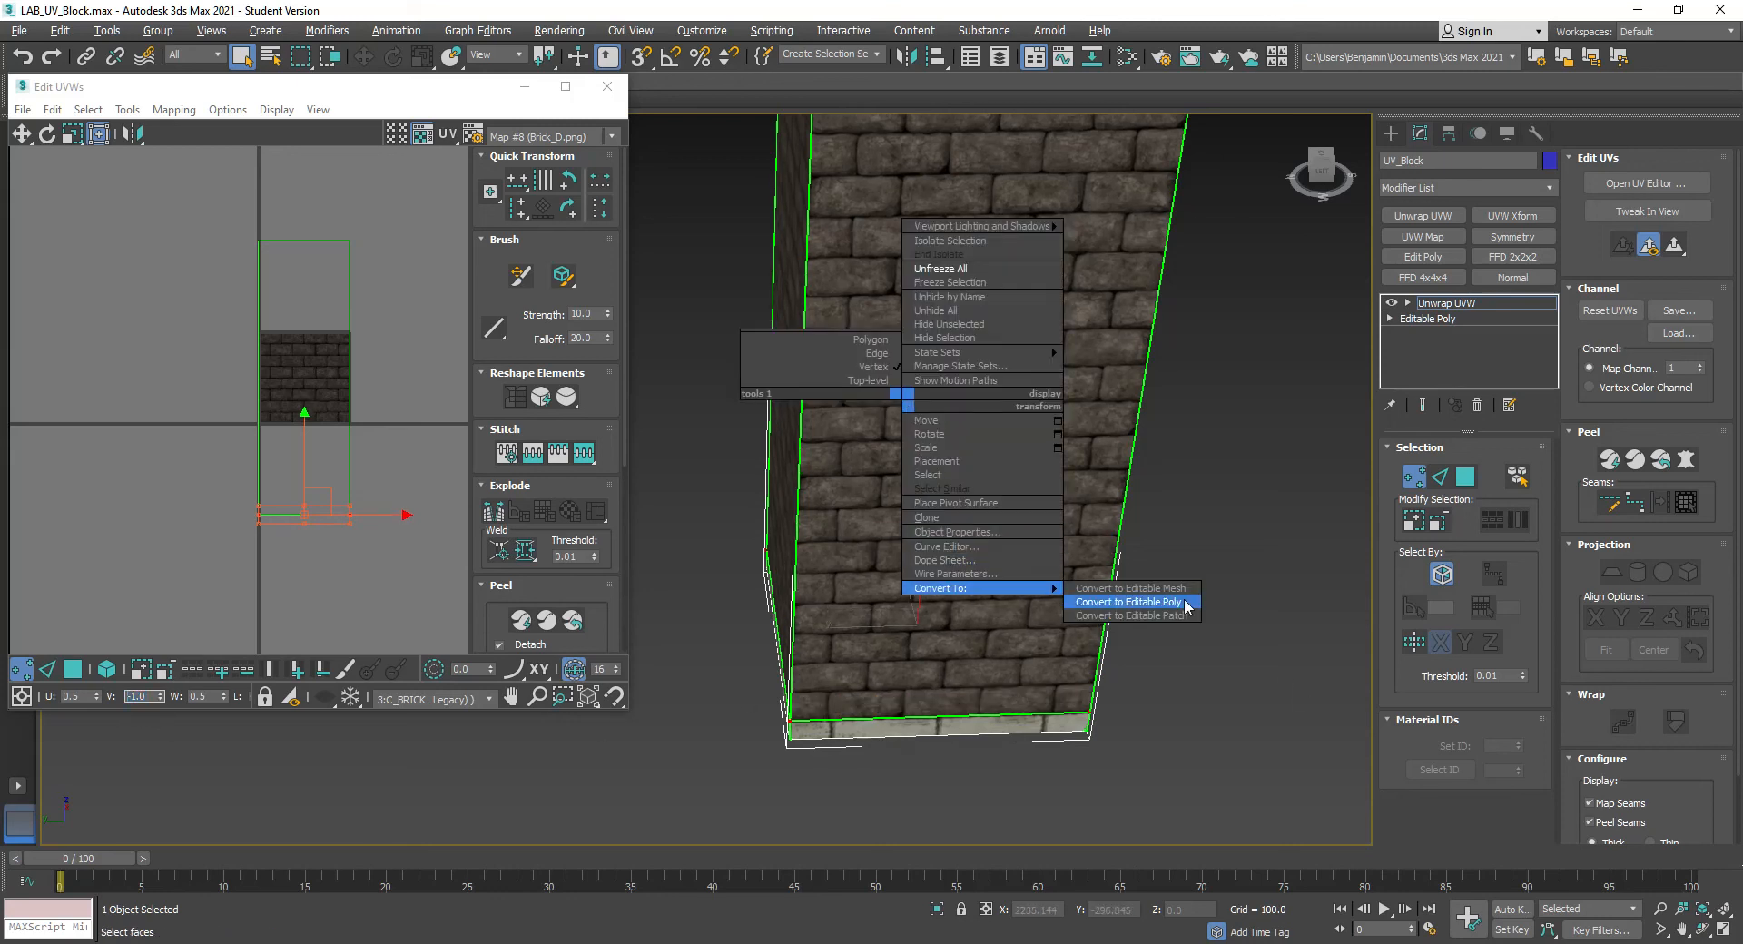
left_click(1126, 602)
left_click(1191, 592)
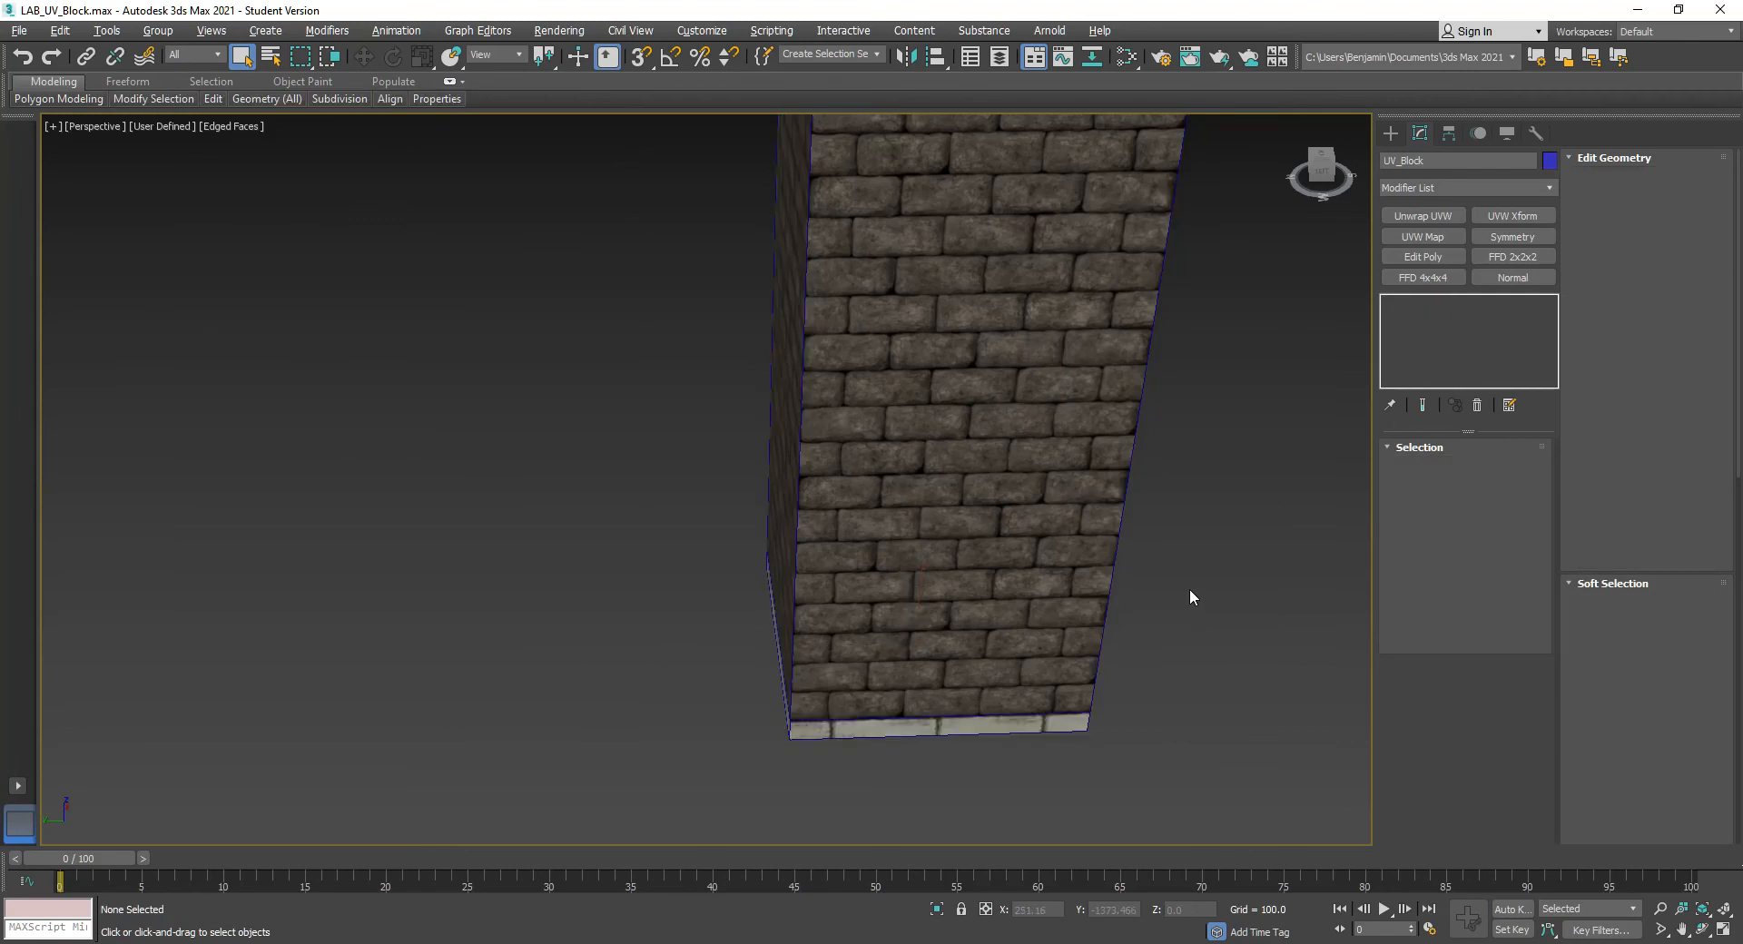
Turn off edged faces and inspect the textured block from its base up to the wood top
key("F4")
mouse_move(834, 564)
middle_mouse_down("alt")
mouse_move(761, 609)
mouse_move(835, 570)
middle_mouse_up("alt")
middle_click_drag(887, 518, 869, 458, "alt")
middle_click_drag(766, 432, 780, 890)
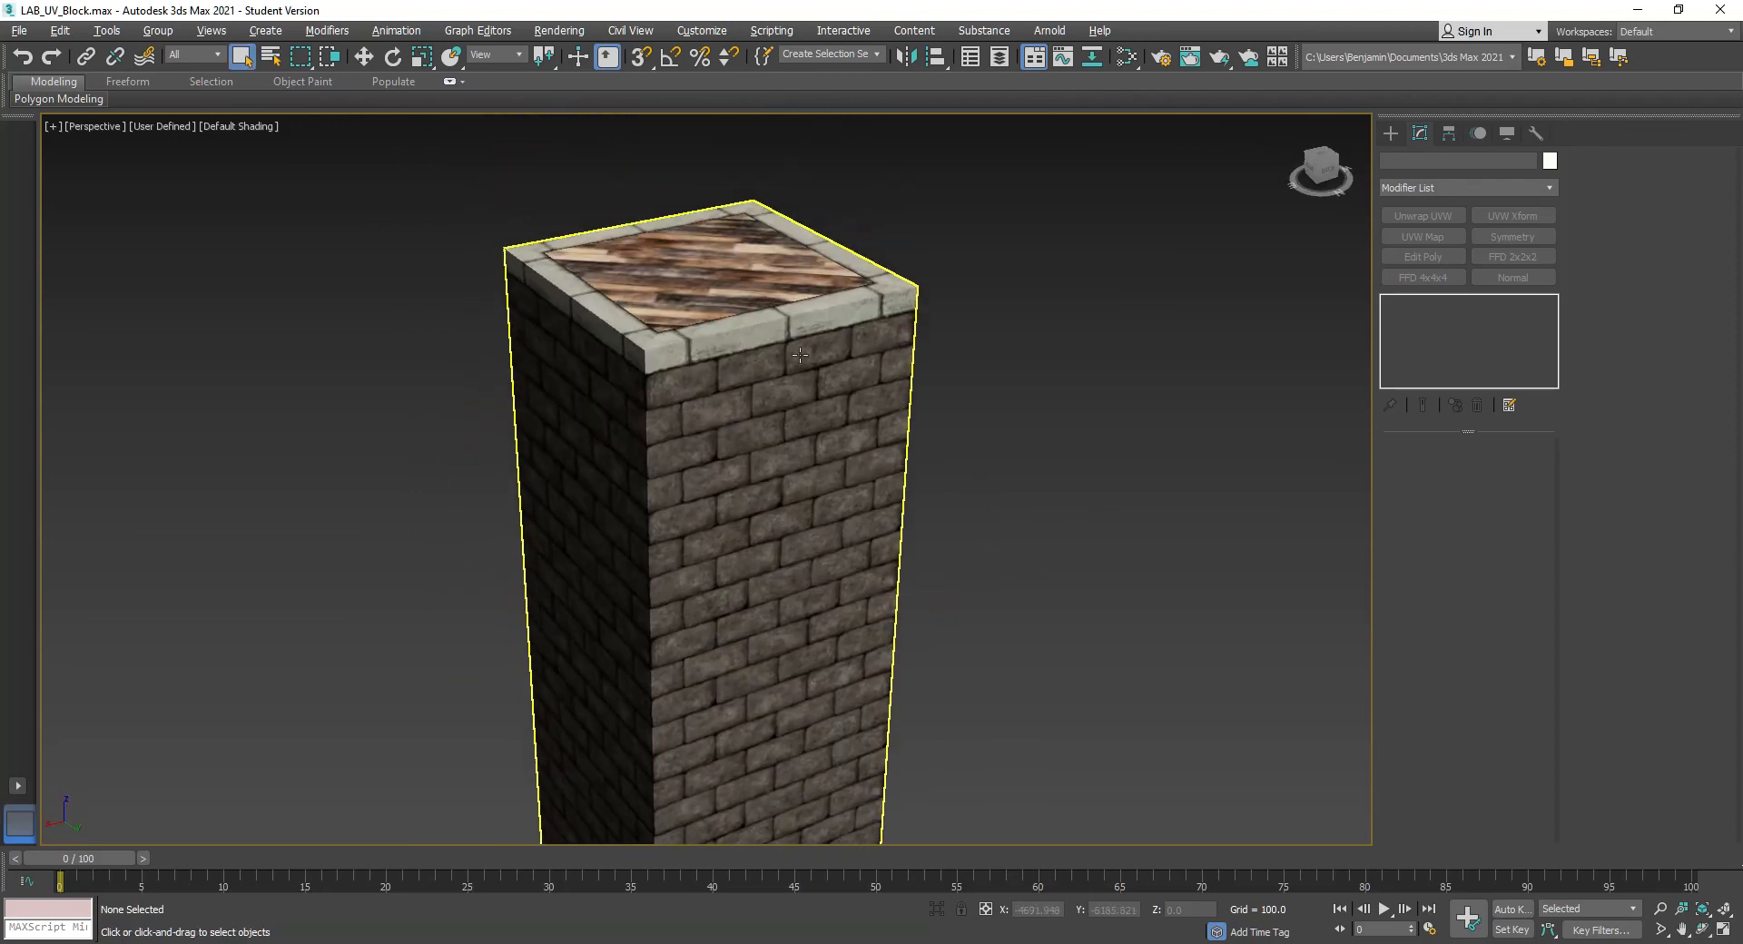